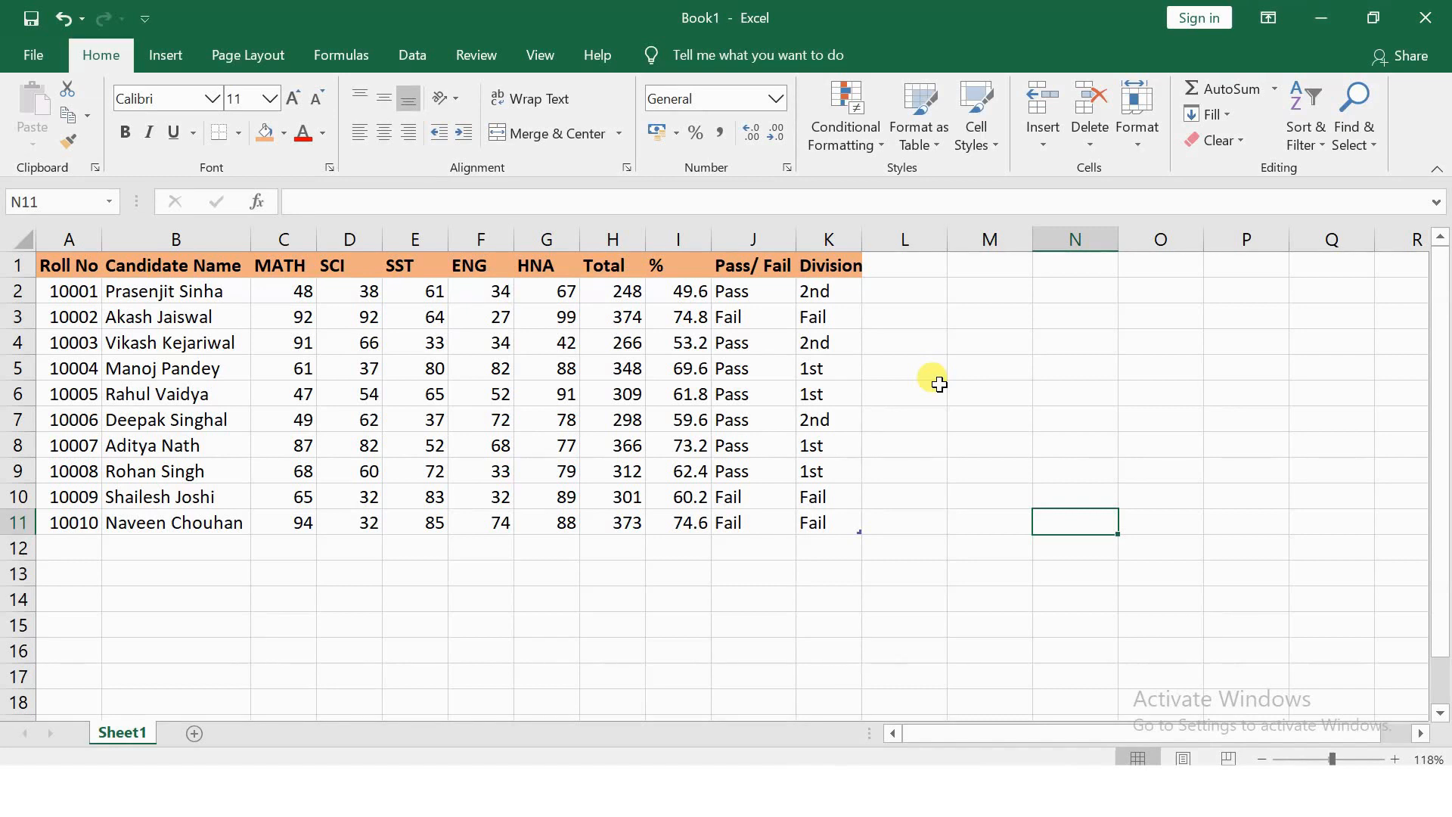
# Look over the subject marks, Total, %, Pass/Fail and Division columns of the results table
pyautogui.click(706, 628)
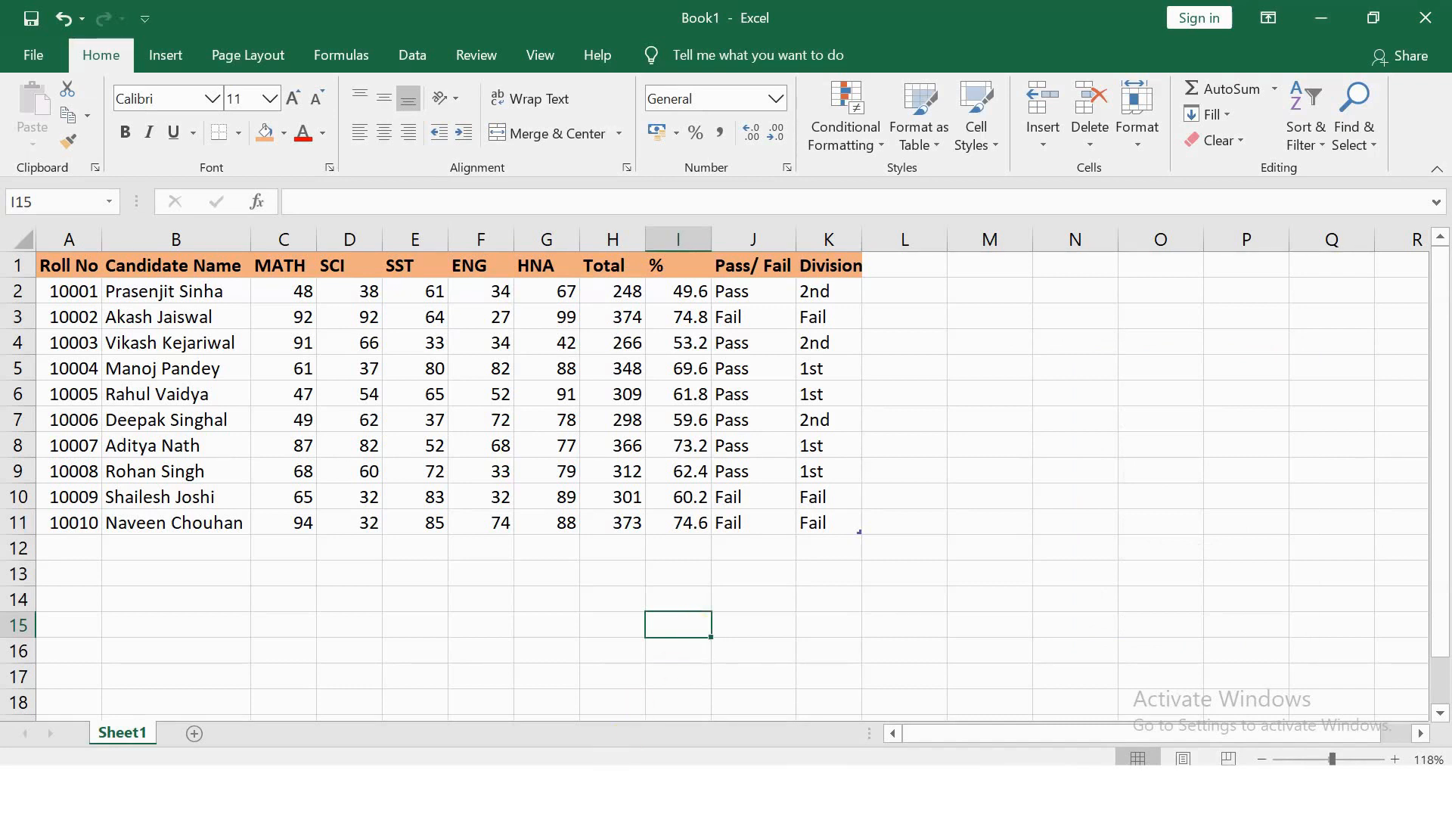
pyautogui.moveTo(587, 790)
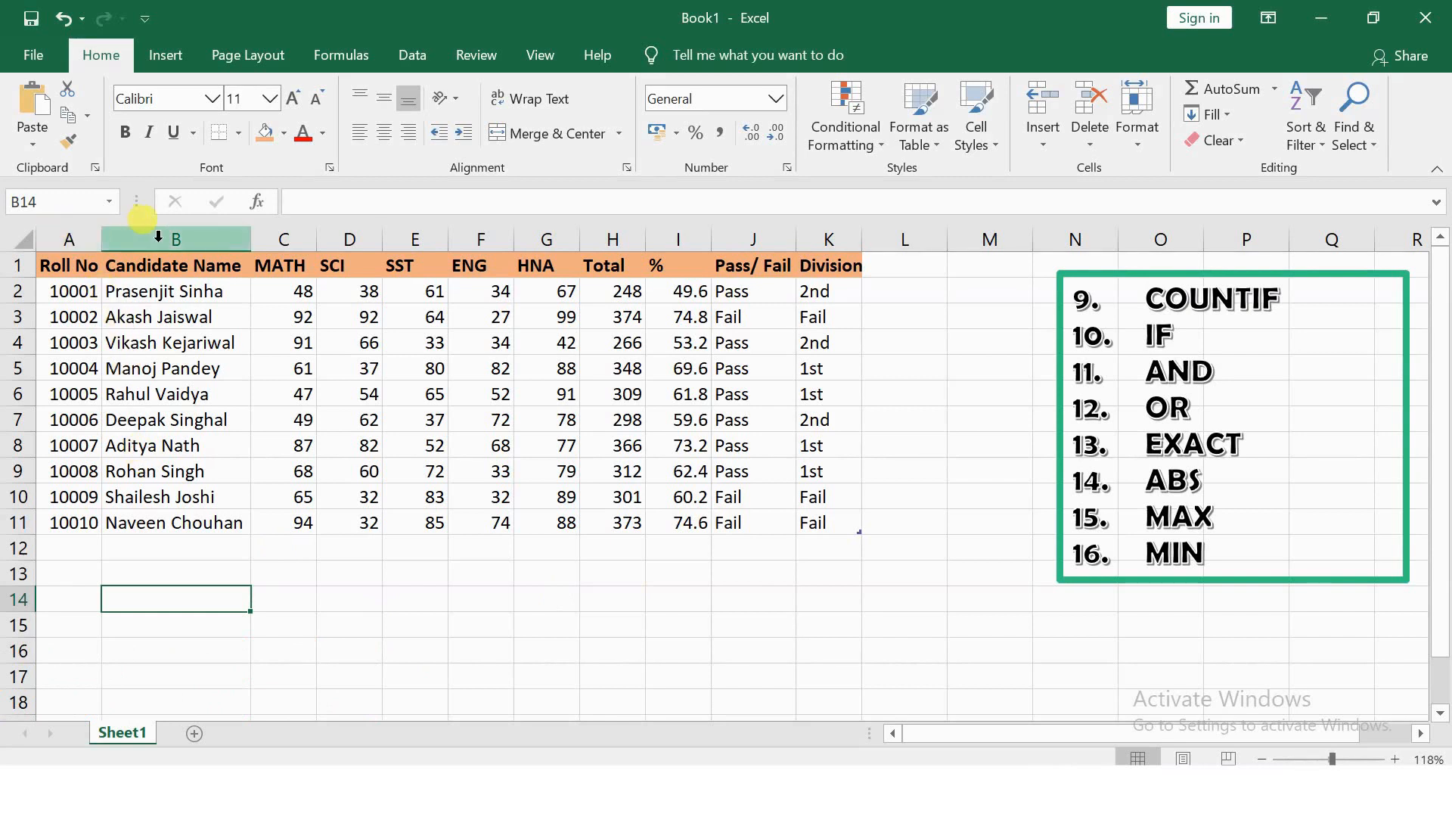
pyautogui.moveTo(289, 225); pyautogui.dragTo(557, 237)
pyautogui.click(629, 239)
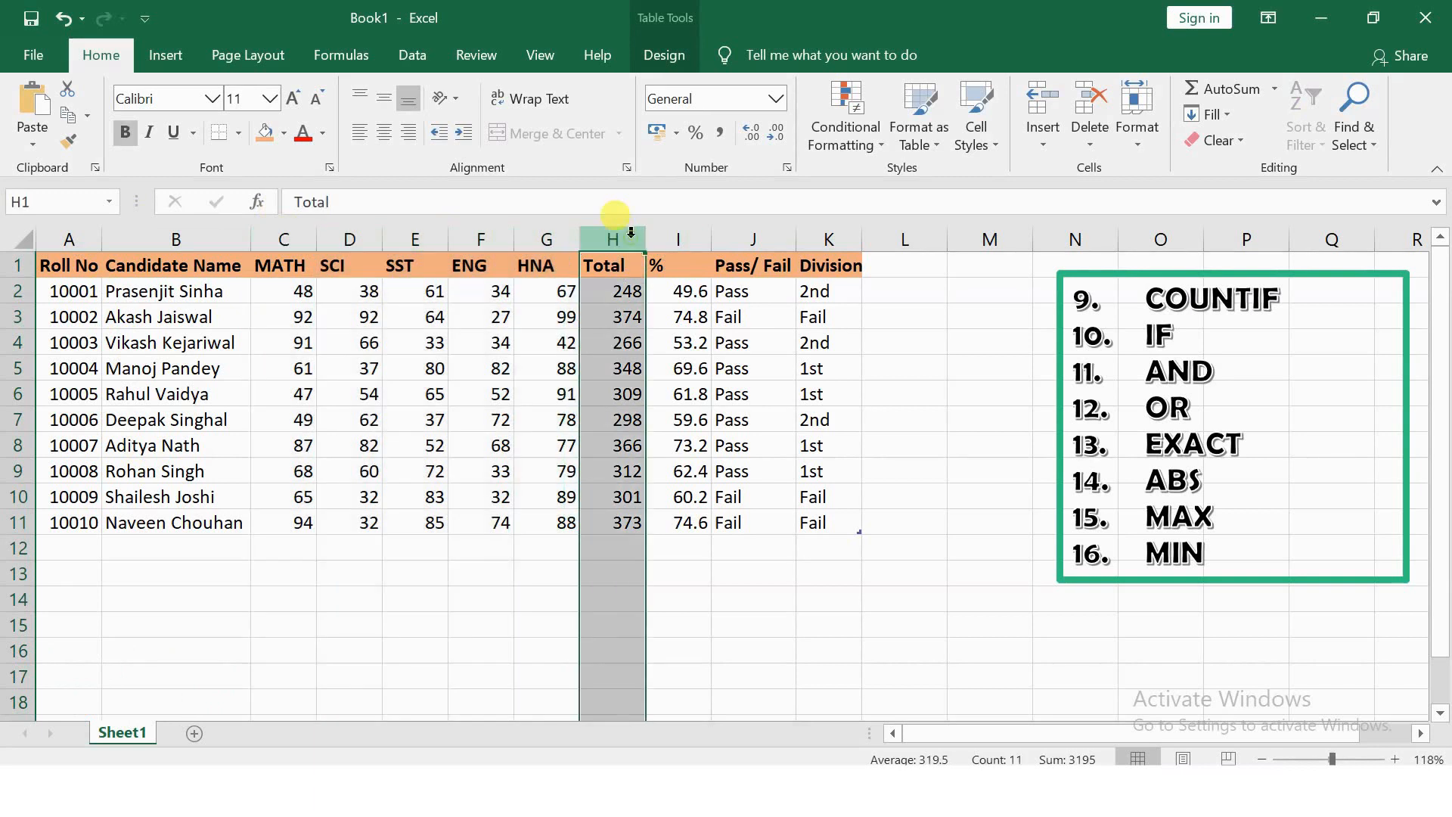
pyautogui.click(678, 239)
pyautogui.click(755, 239)
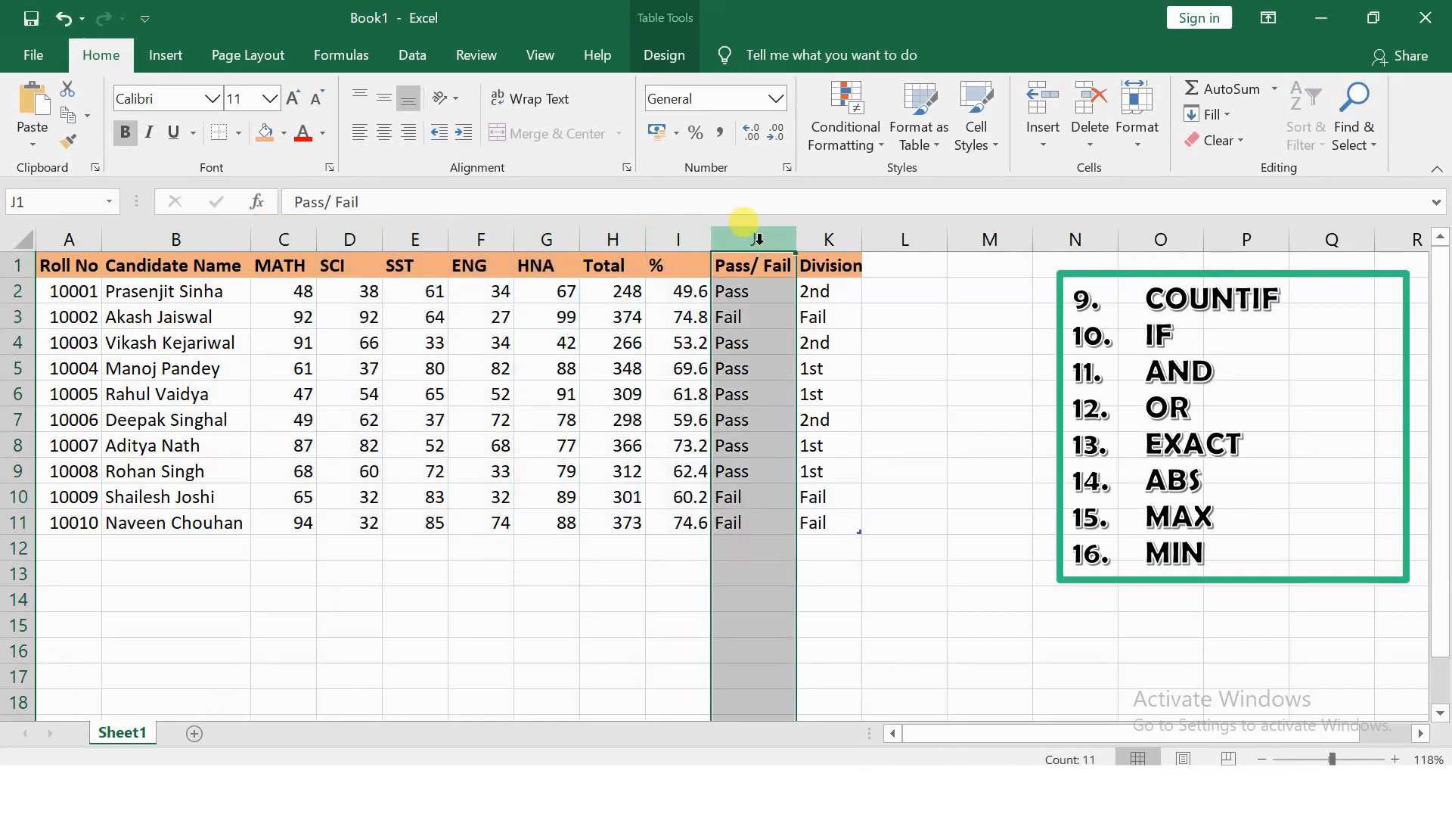
pyautogui.click(828, 239)
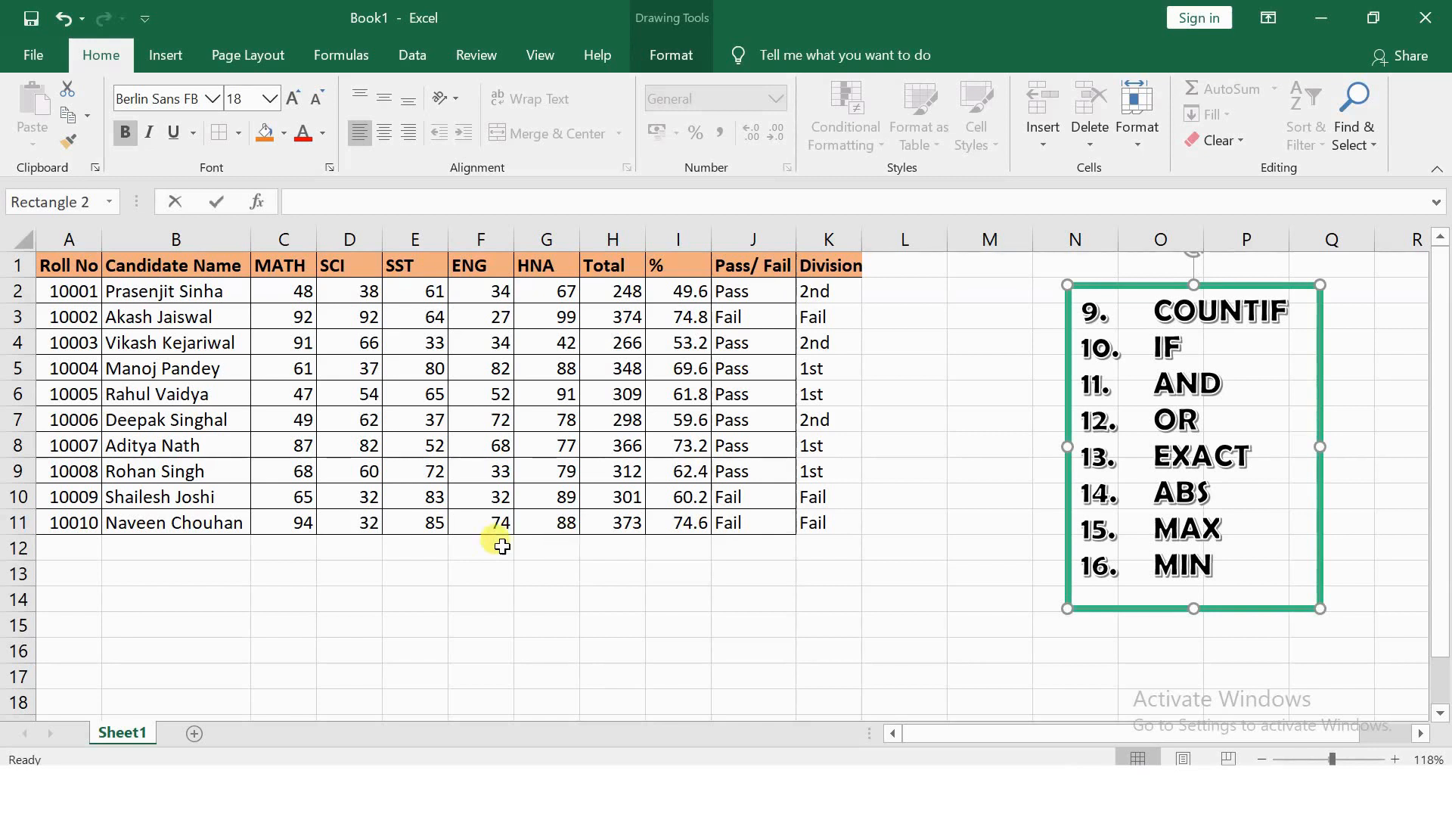
# In C14, enter a COUNTIF formula counting the MATH marks in C2:C11 with the criterion ">75"
pyautogui.click(276, 596)
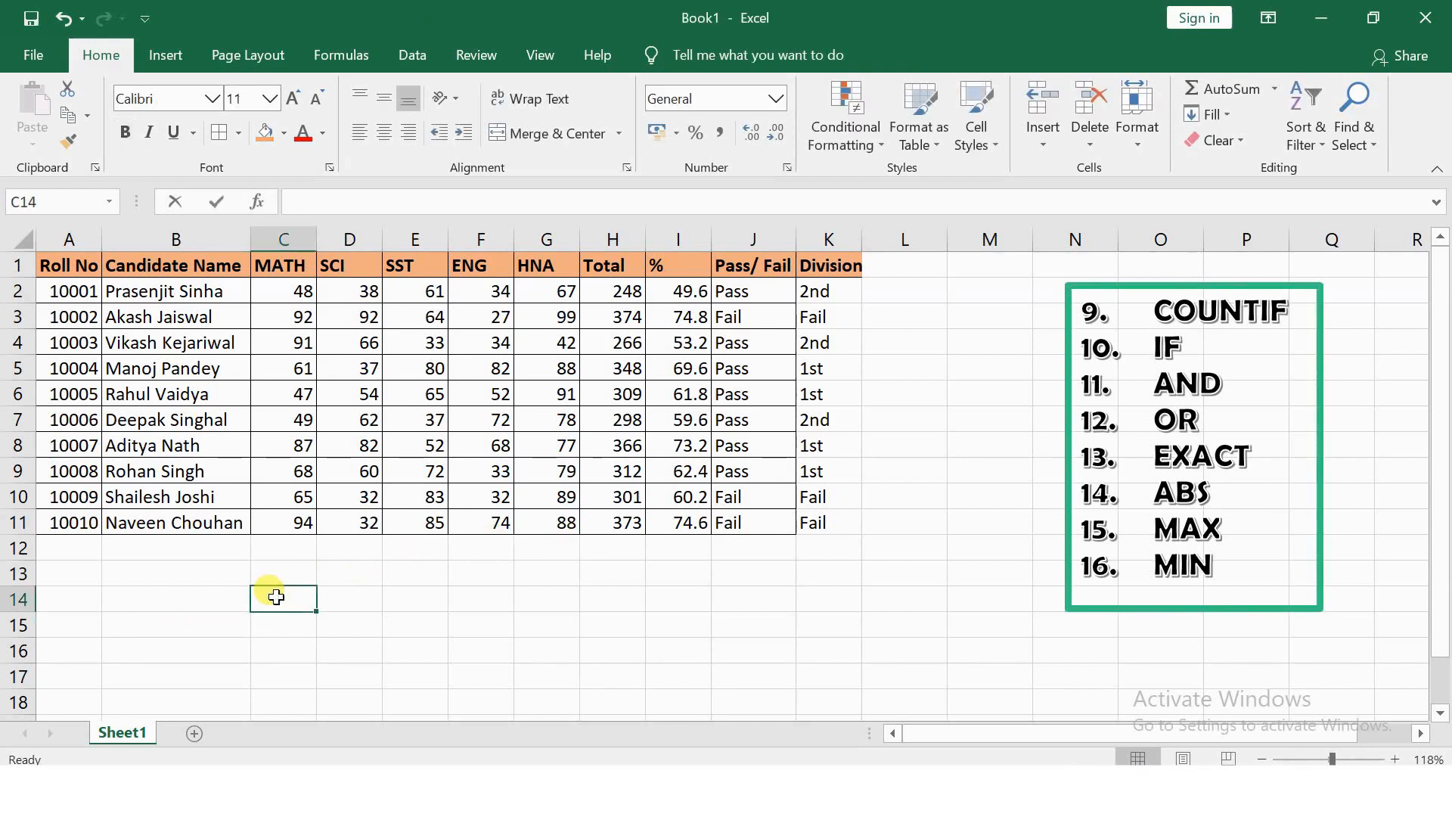
pyautogui.write('=countif')
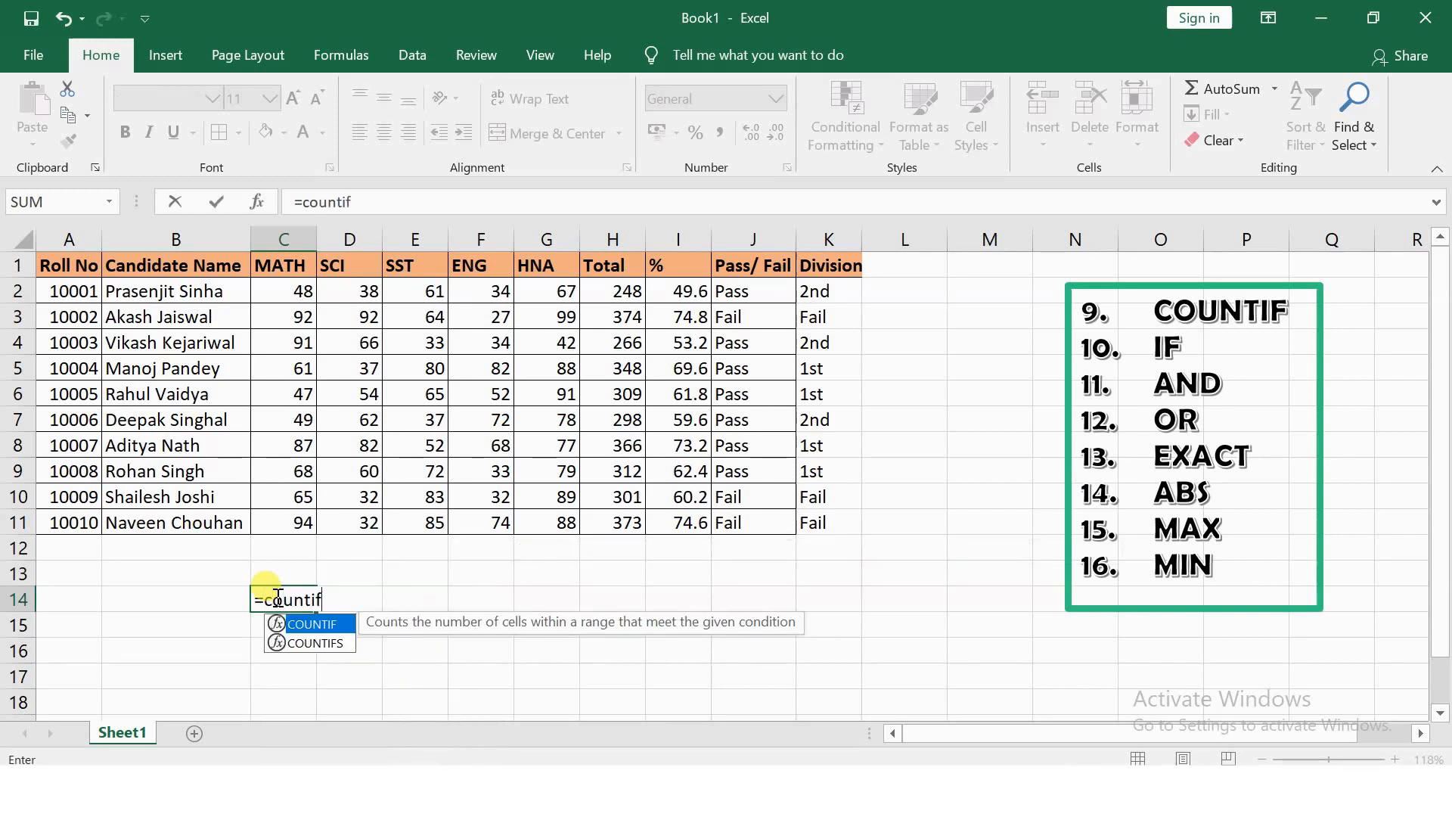
pyautogui.press('Tab')
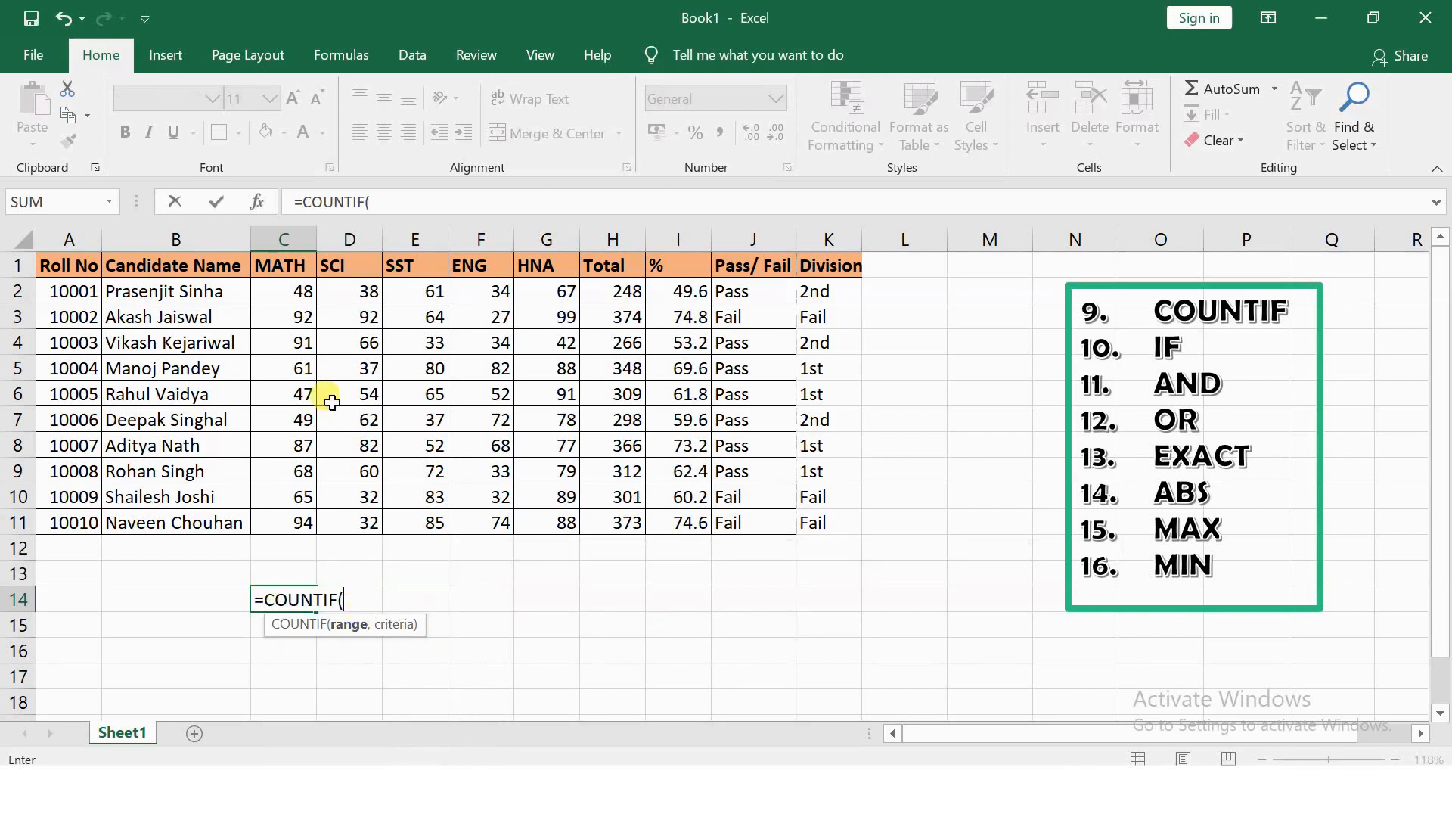
pyautogui.click(295, 293)
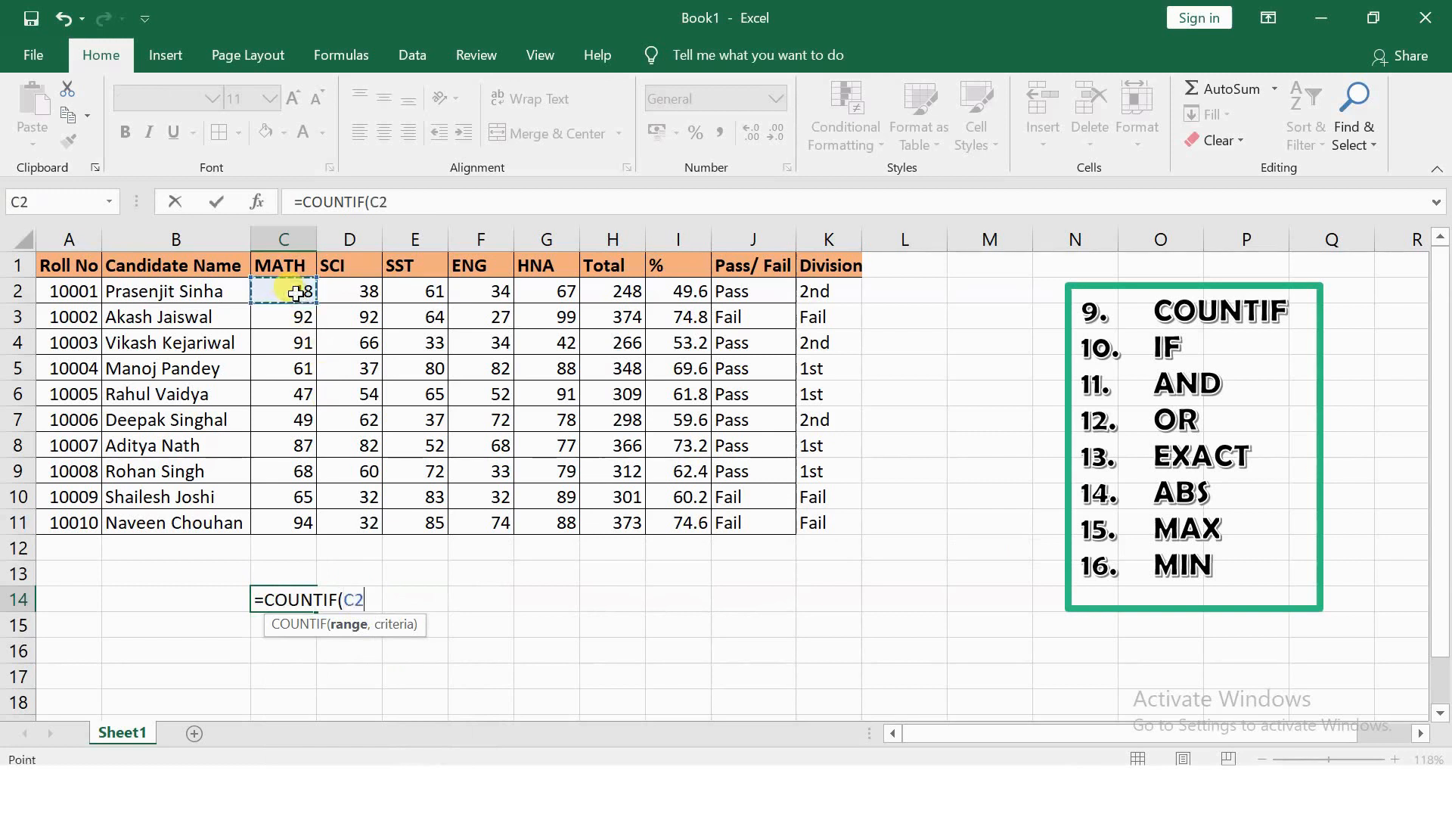
pyautogui.hotkey('ctrl', 'shift', 'Down')
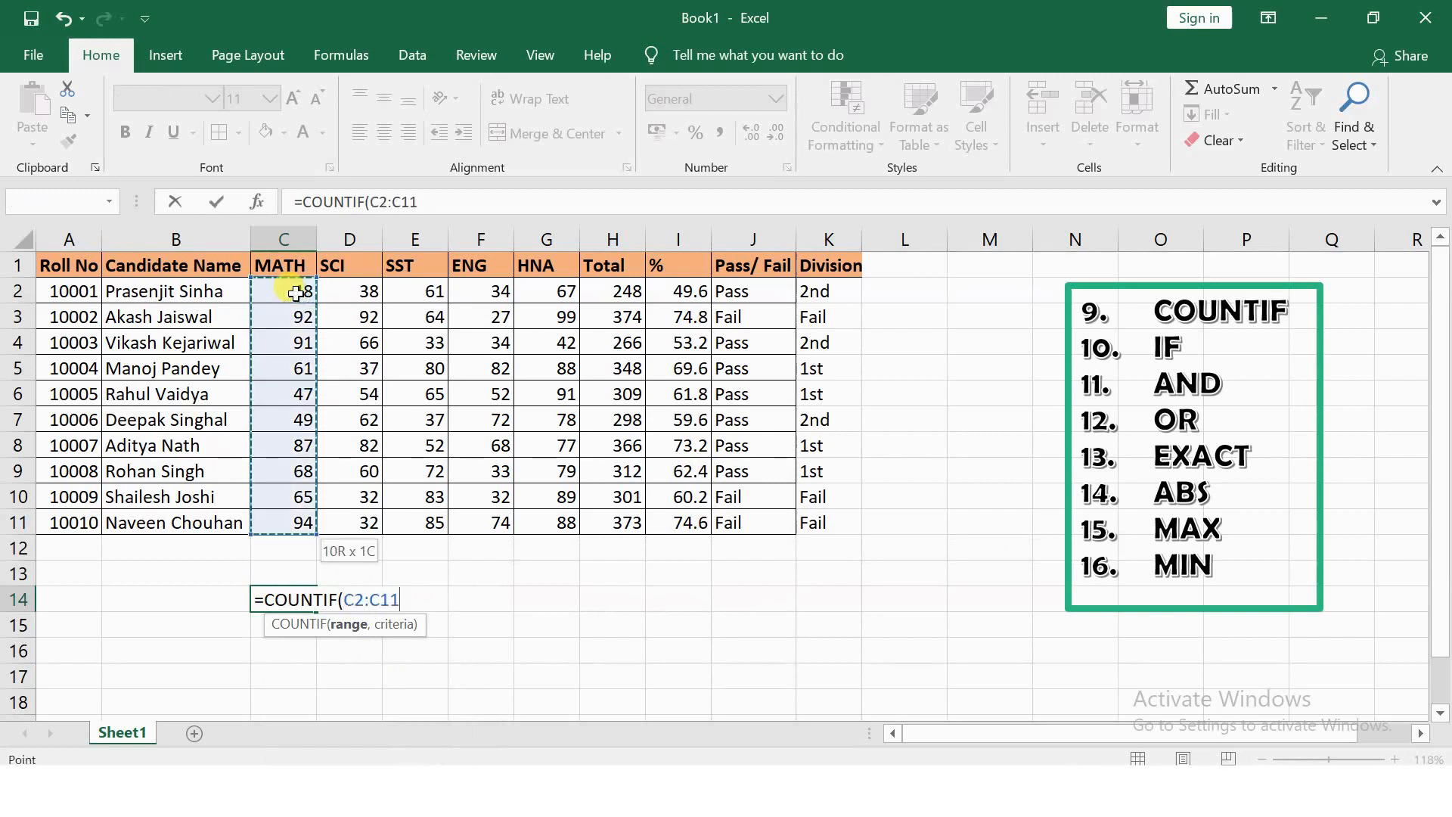
pyautogui.write(',')
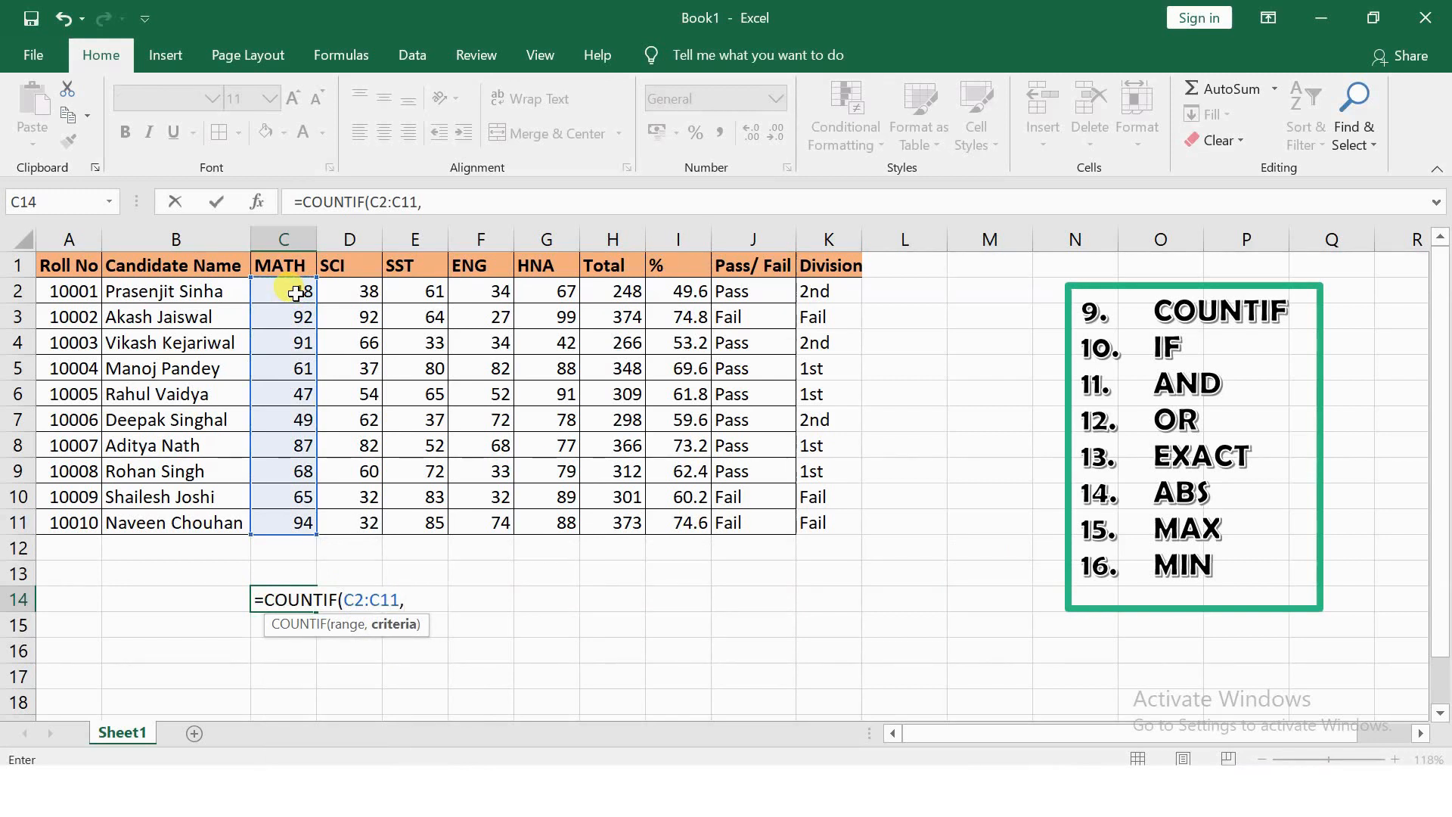
pyautogui.write('">75")')
pyautogui.press('Return')
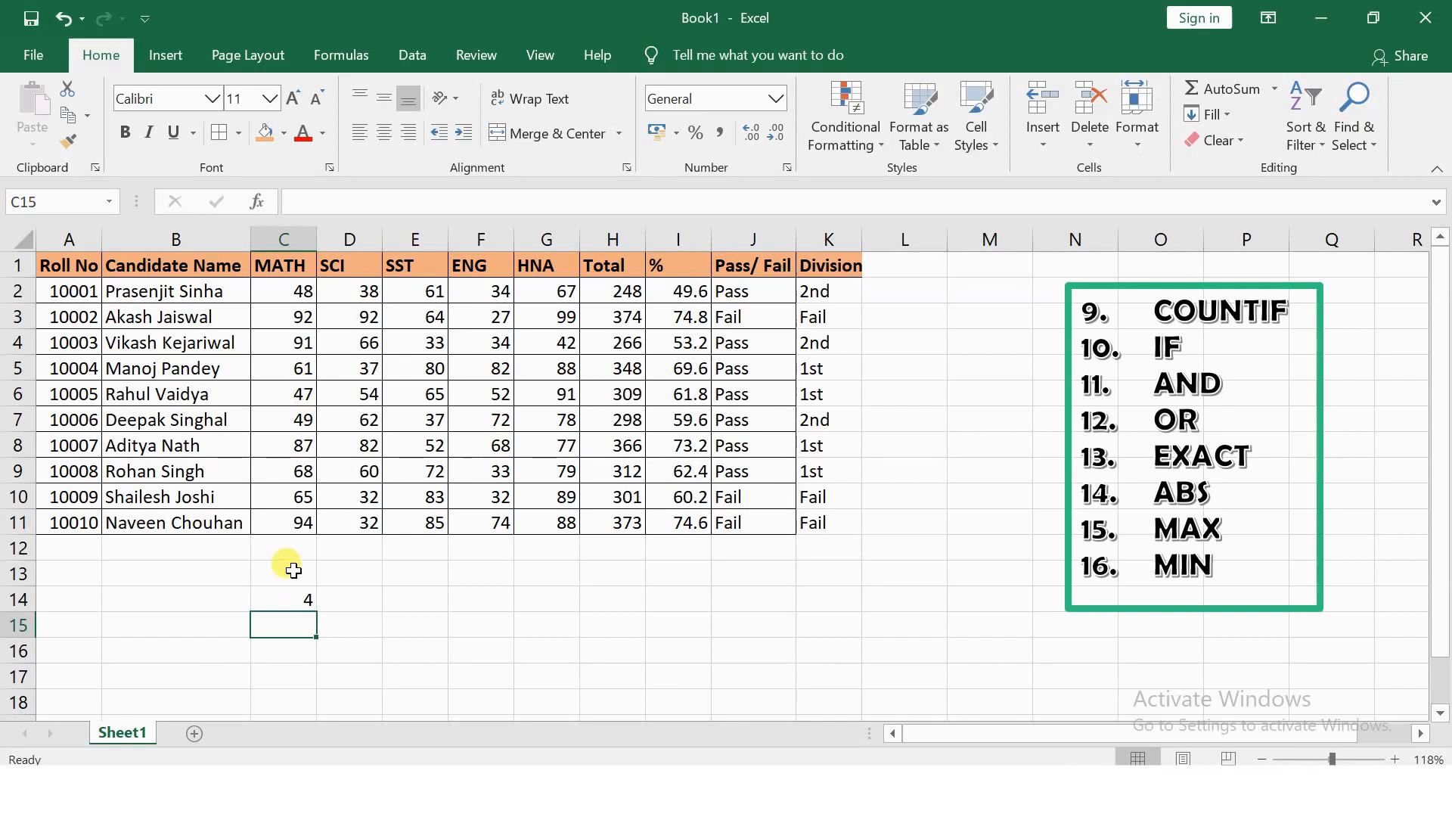
# Check the individual MATH marks above 75 against the COUNTIF criterion
pyautogui.click(292, 526)
pyautogui.click(302, 447)
pyautogui.click(300, 421)
pyautogui.click(299, 340)
pyautogui.click(299, 322)
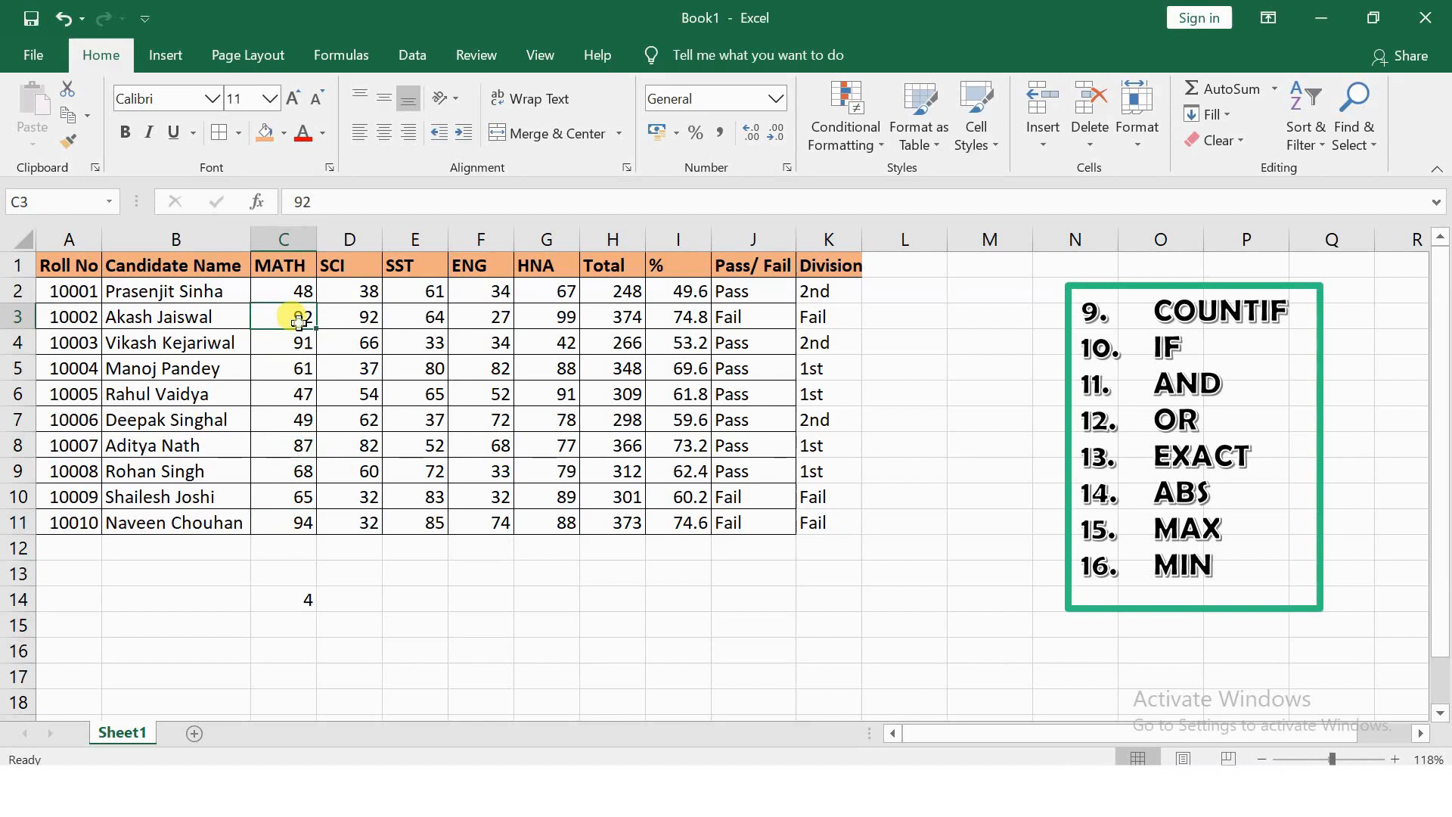
# Replace the formula in C14 with a COUNTIF over the Division range K2:K11 using the criterion "1st"
pyautogui.click(291, 597)
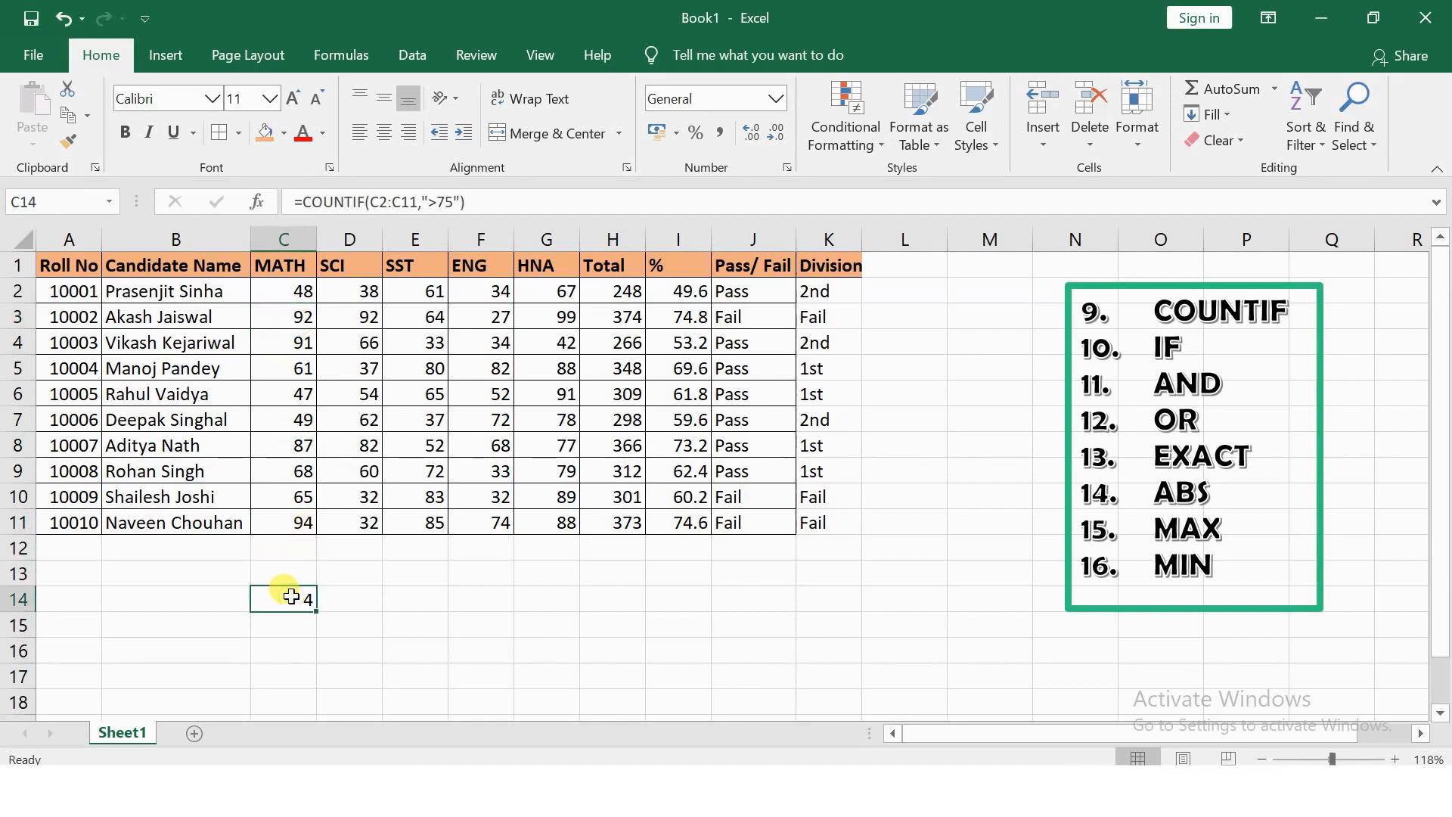
pyautogui.press('Delete')
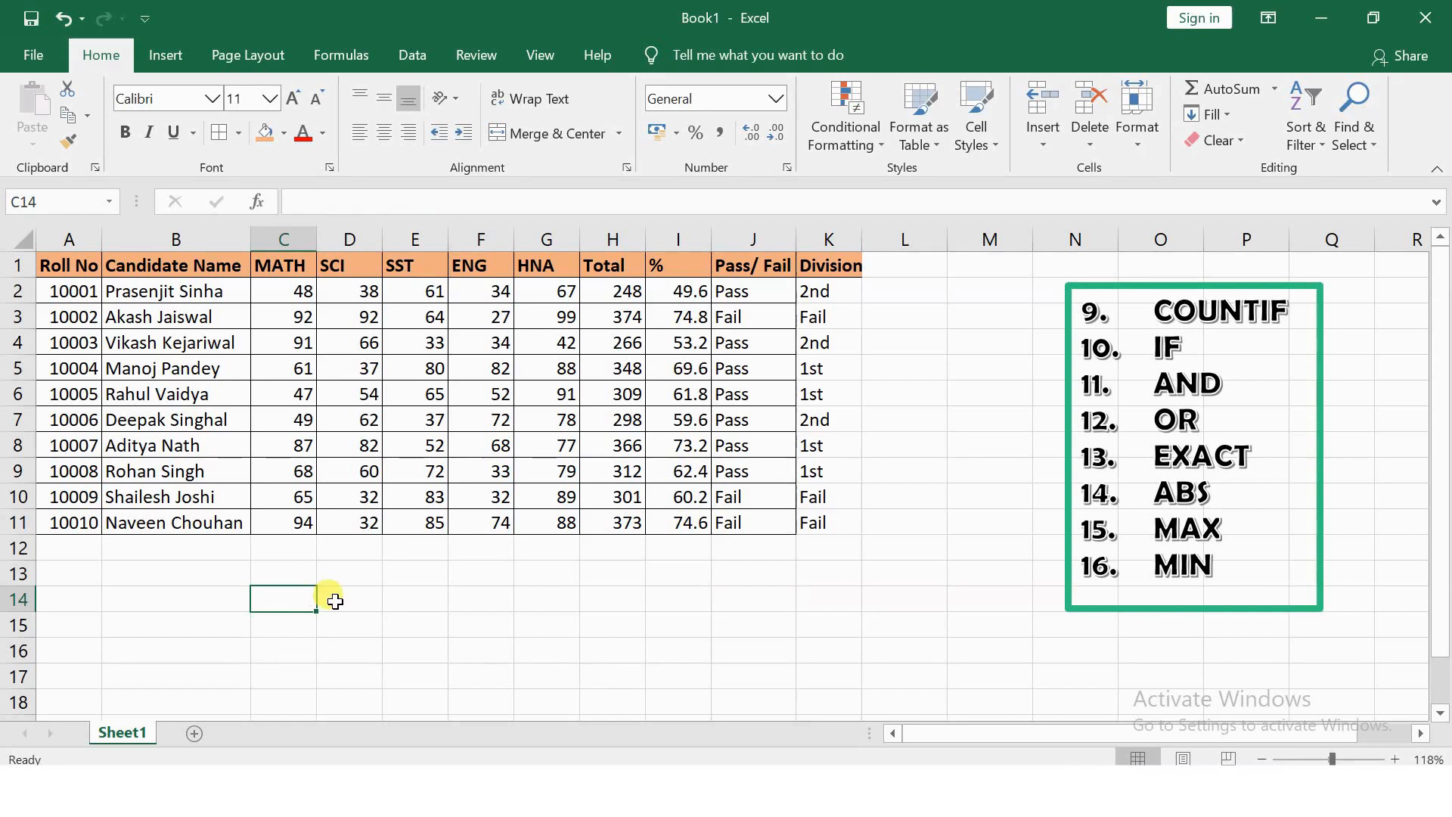
pyautogui.write('=countif')
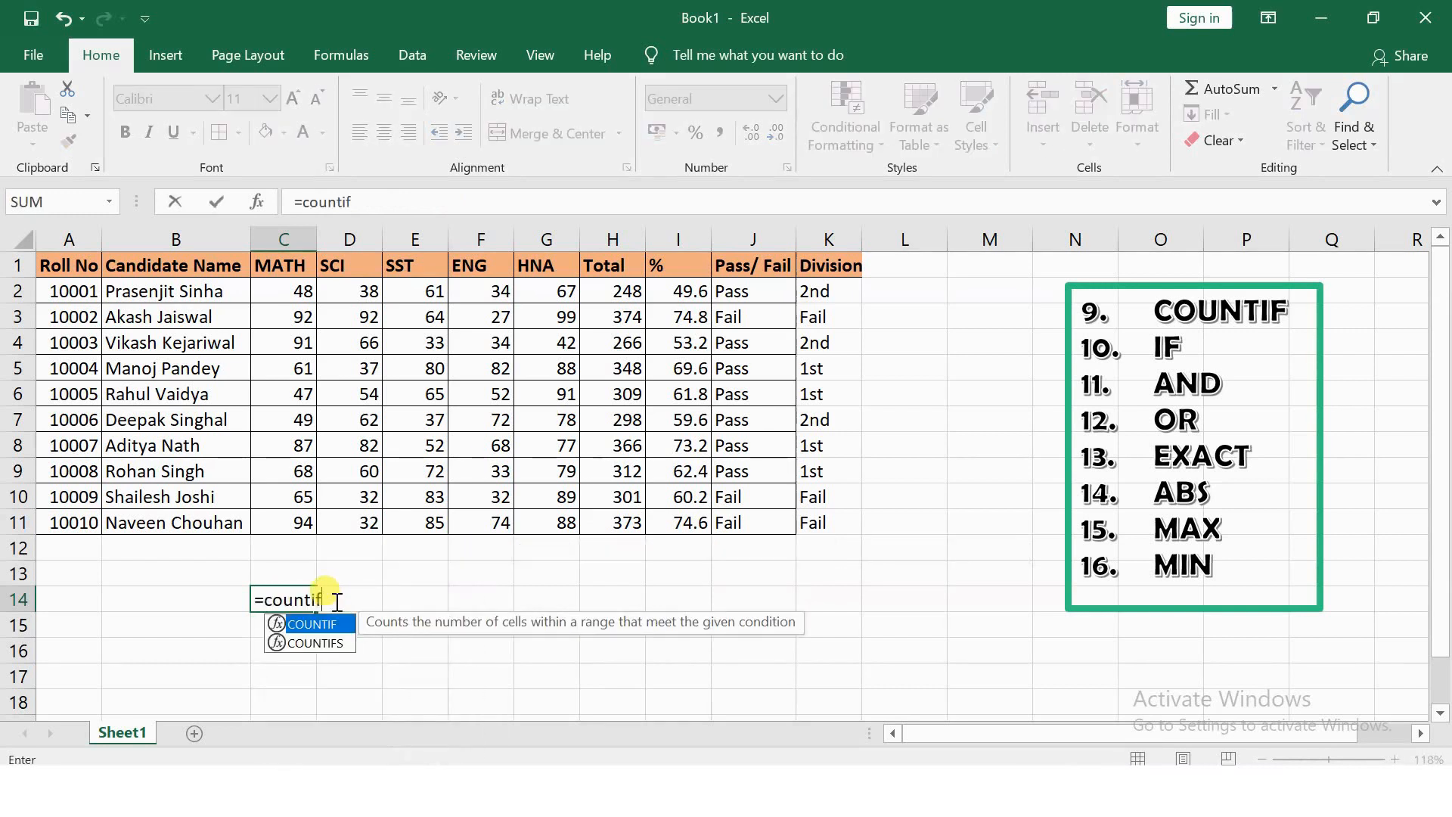
pyautogui.press('Tab')
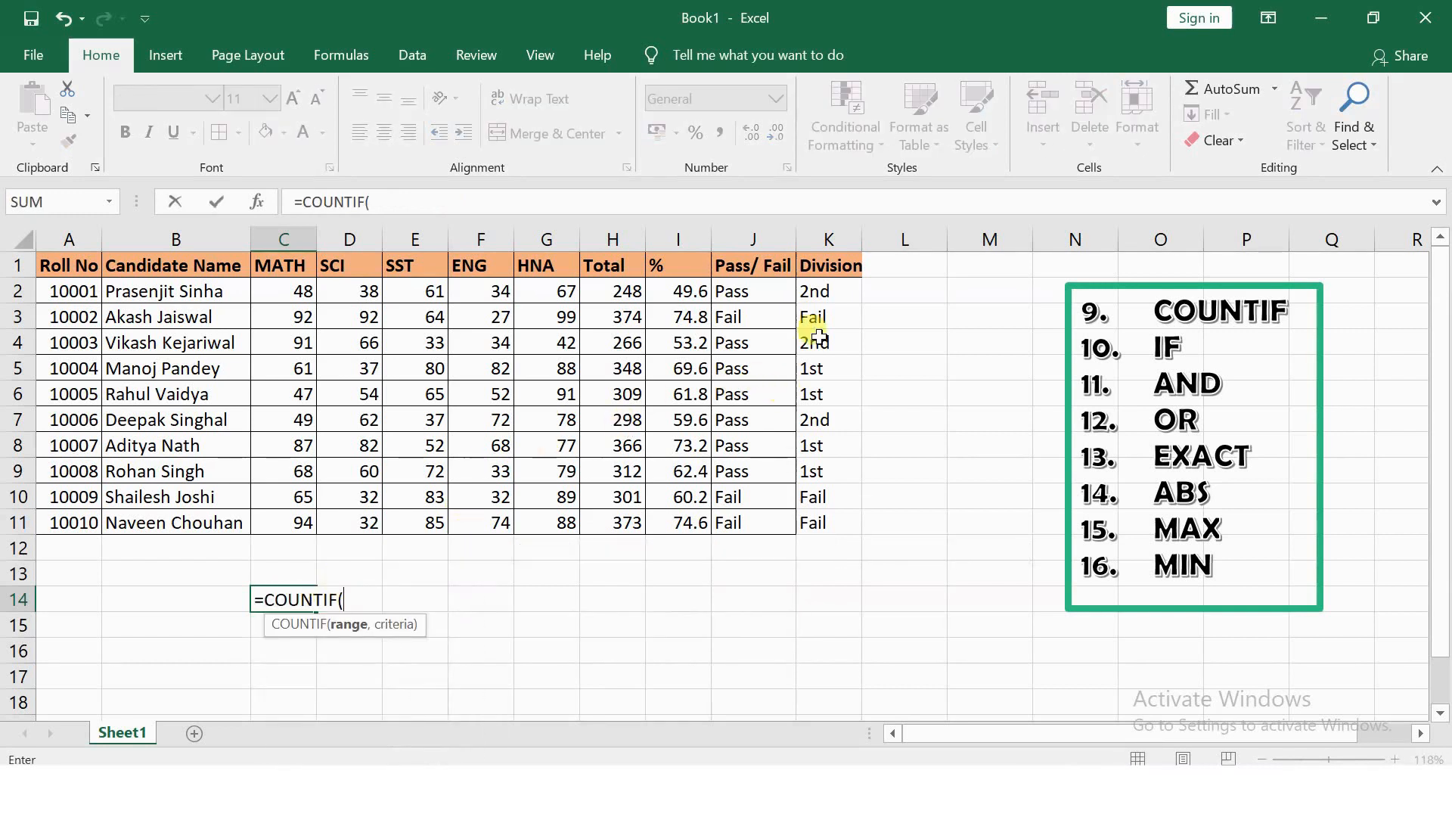
pyautogui.click(824, 294)
pyautogui.hotkey('ctrl', 'shift', 'Down')
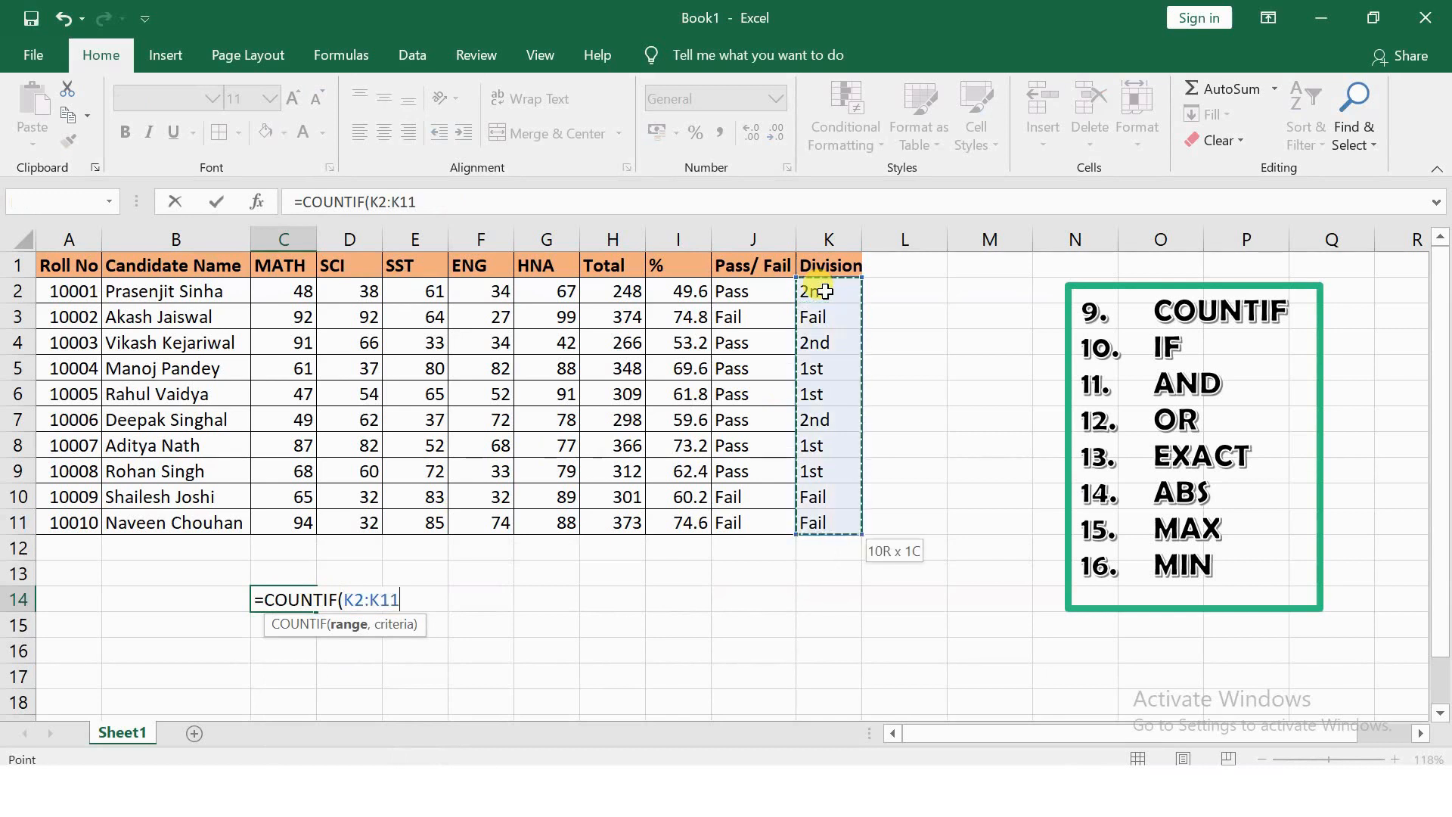
pyautogui.write(',')
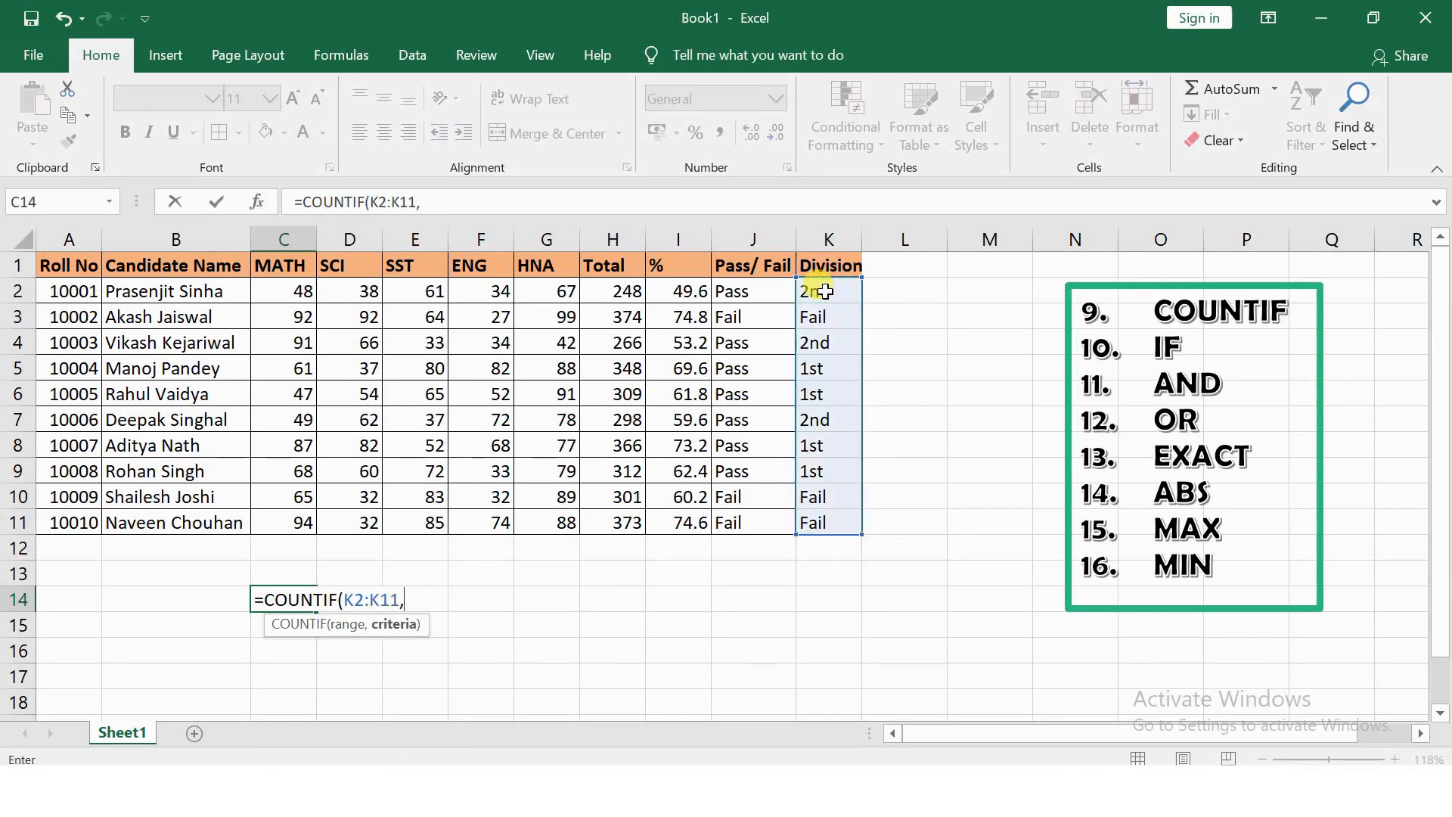
pyautogui.write('"1st")')
pyautogui.press('Return')
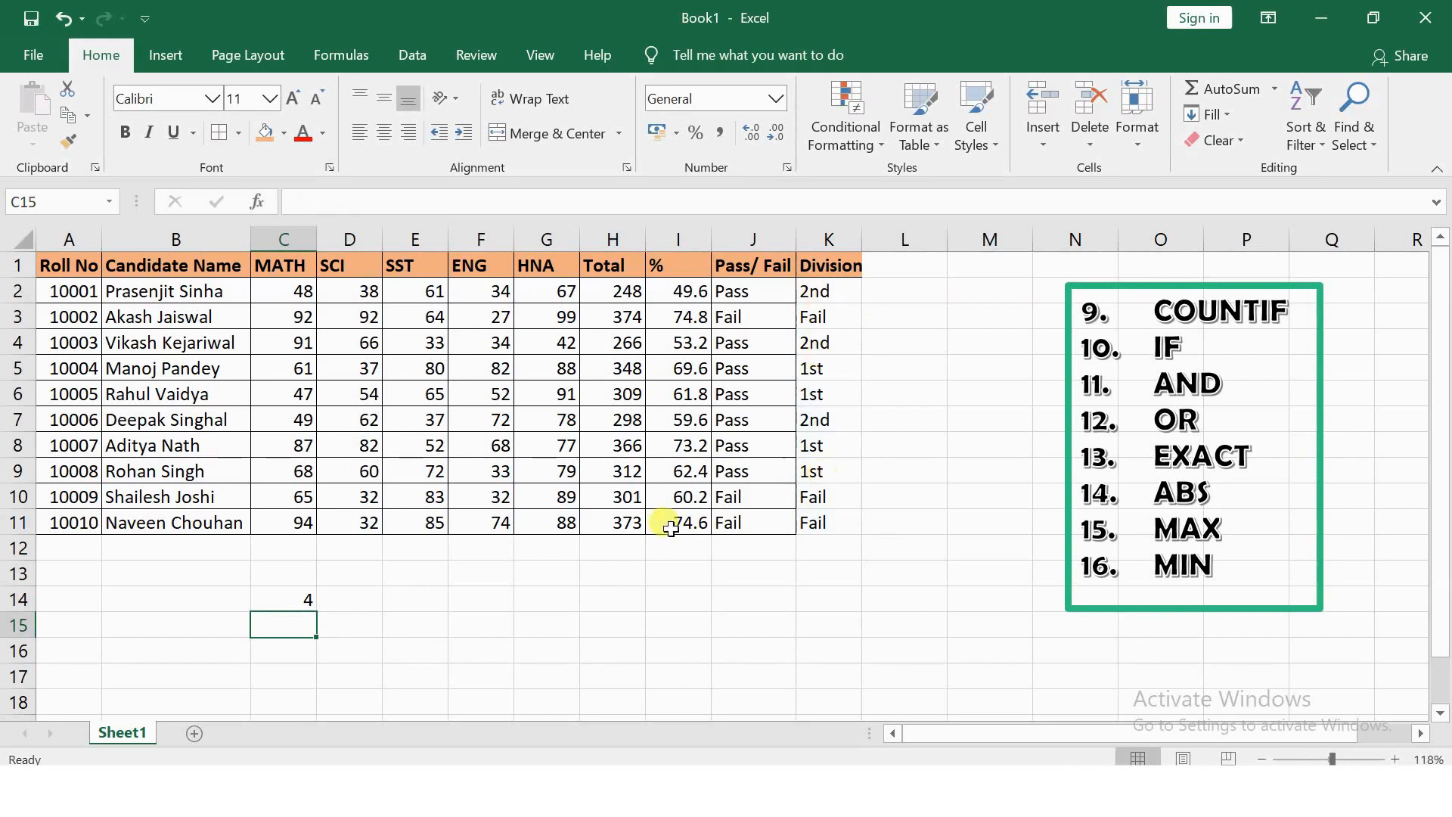
pyautogui.click(285, 597)
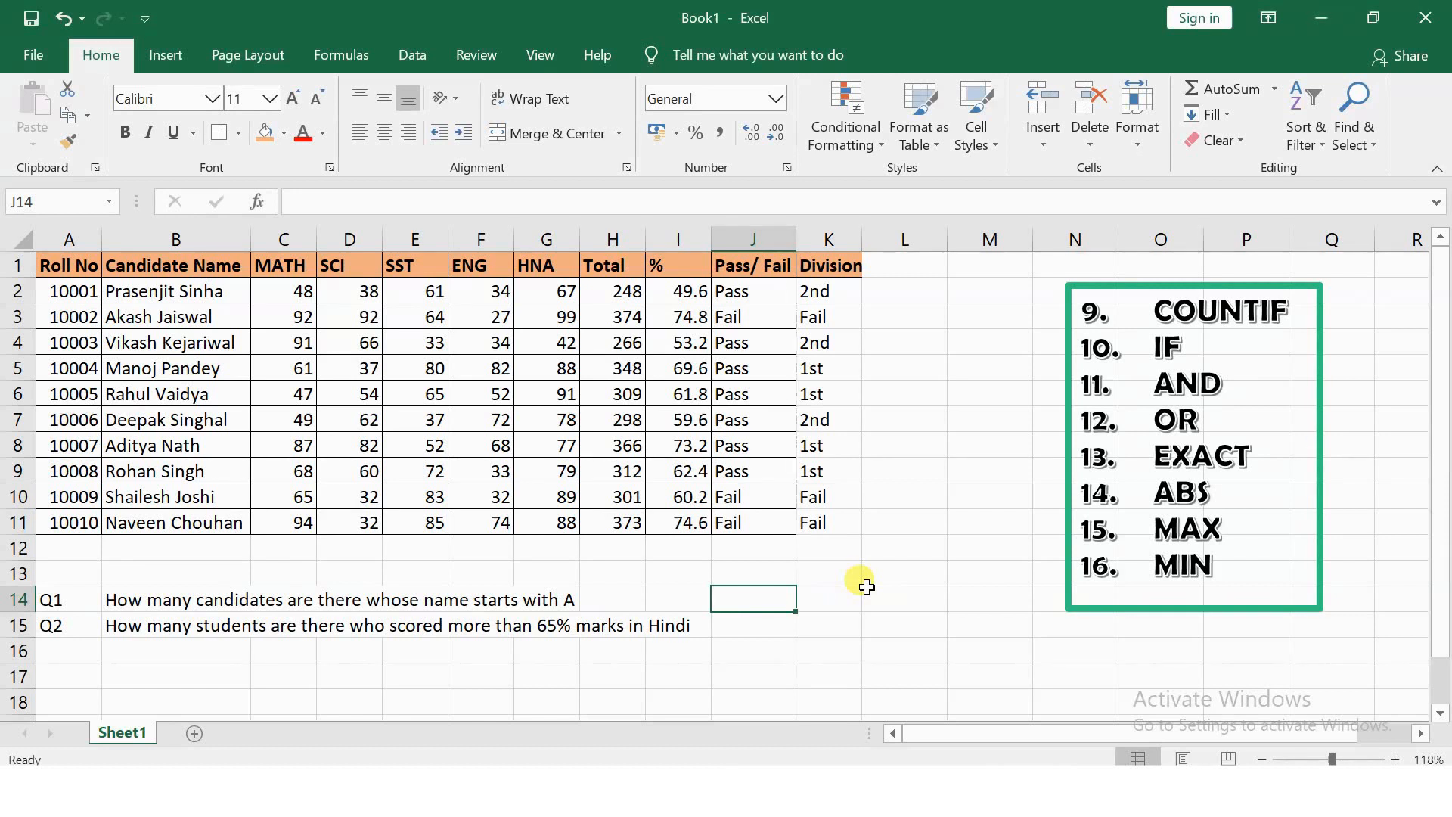
# Answer Q1 in J14 with a COUNTIF over the candidate names B2:B11 using the criterion "A*", and check the matching names
pyautogui.write('=counif')
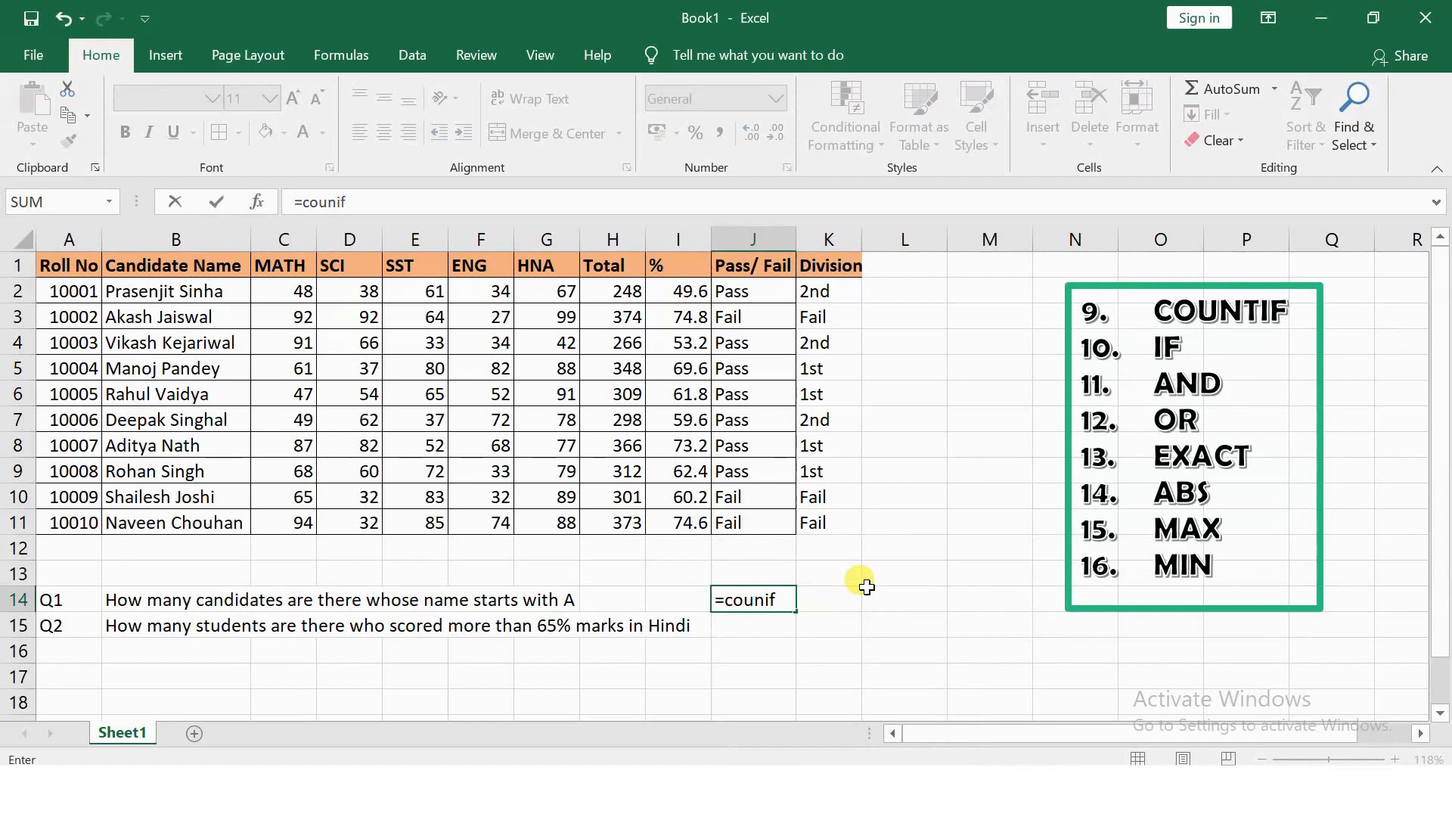
pyautogui.press('BackSpace')
pyautogui.press('BackSpace')
pyautogui.write('tif')
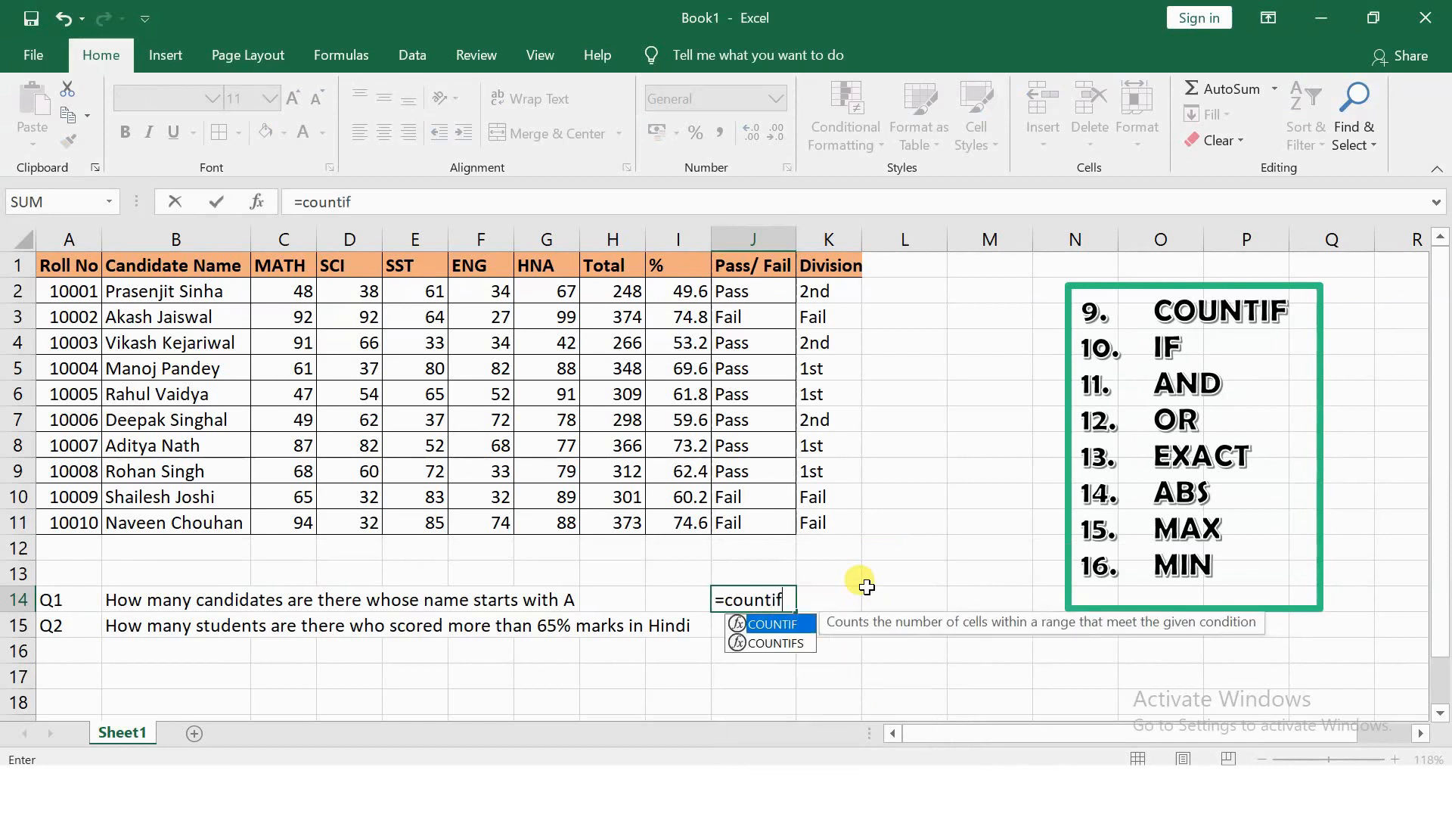
pyautogui.press('Tab')
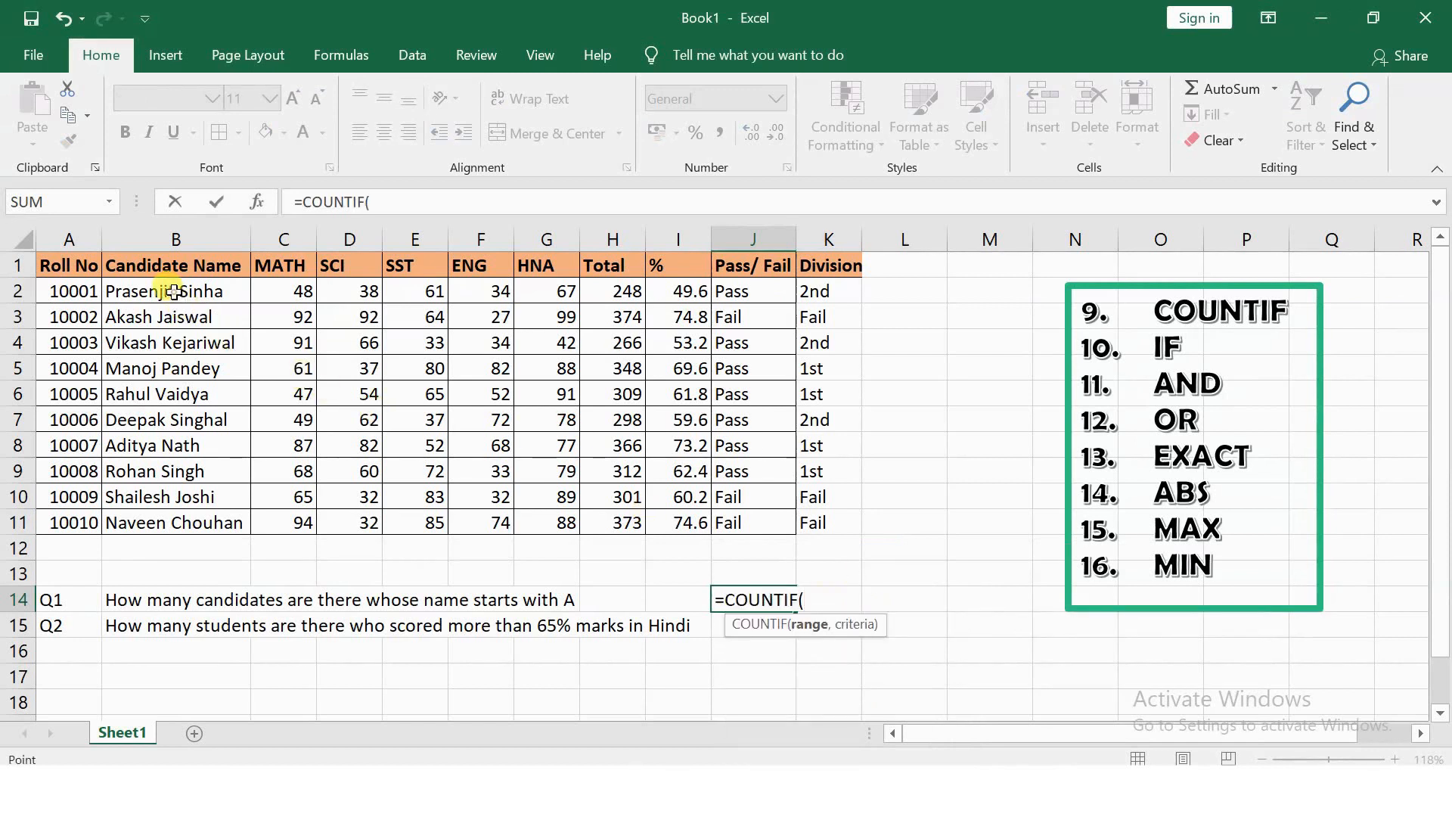
pyautogui.click(175, 293)
pyautogui.hotkey('ctrl', 'shift', 'Down')
pyautogui.write(',"')
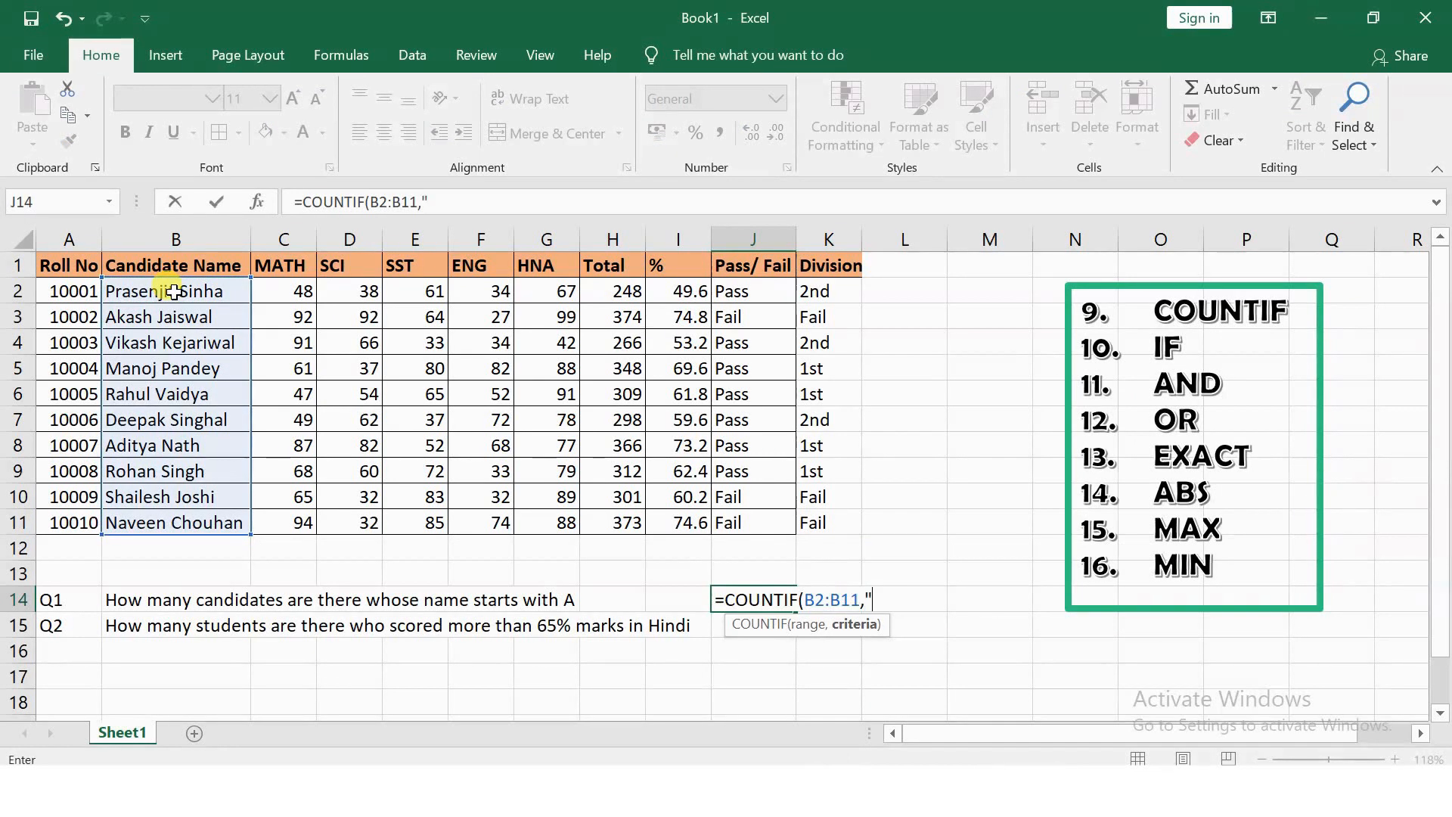
pyautogui.write('A*")')
pyautogui.press('Return')
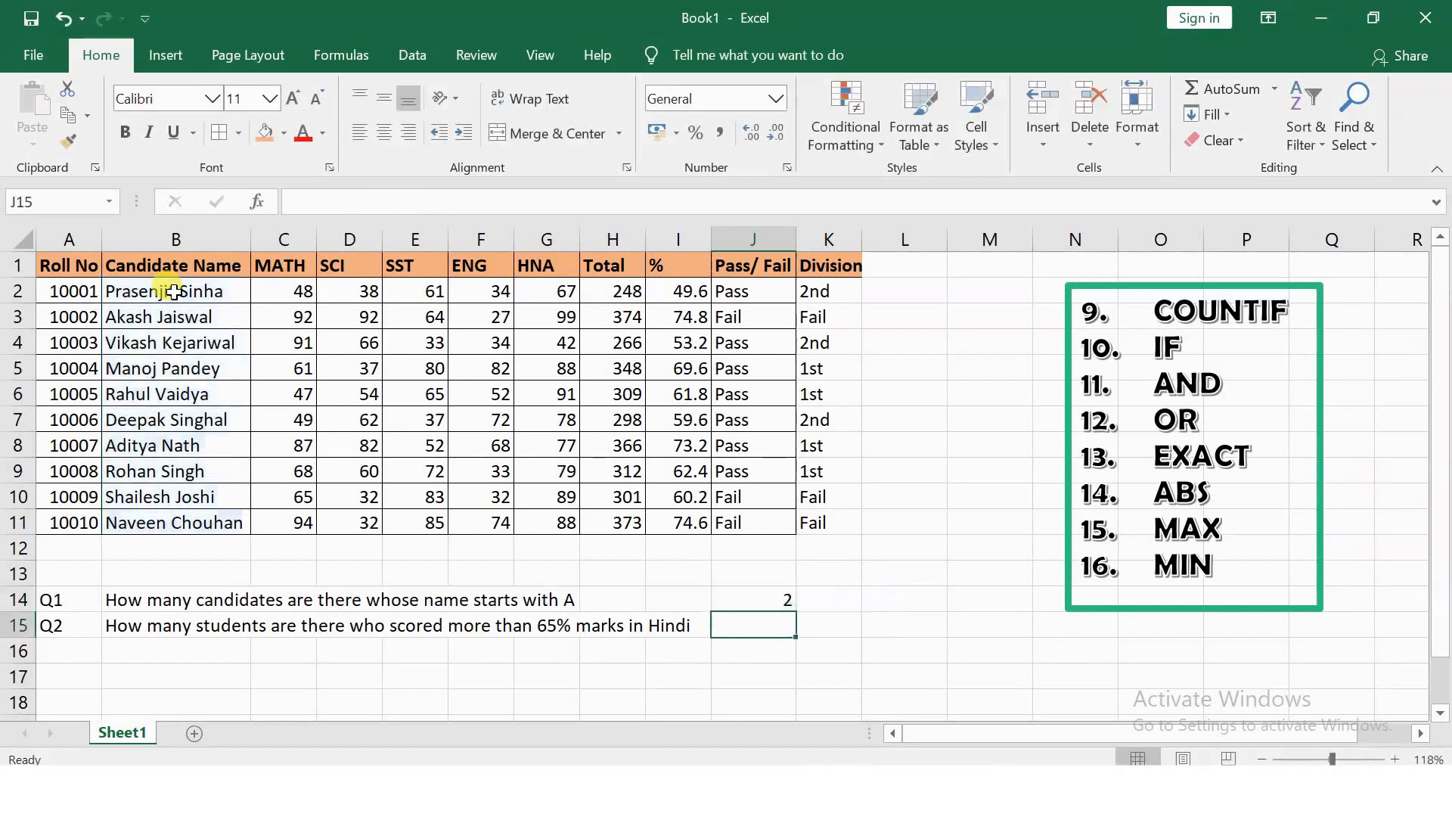
pyautogui.click(132, 314)
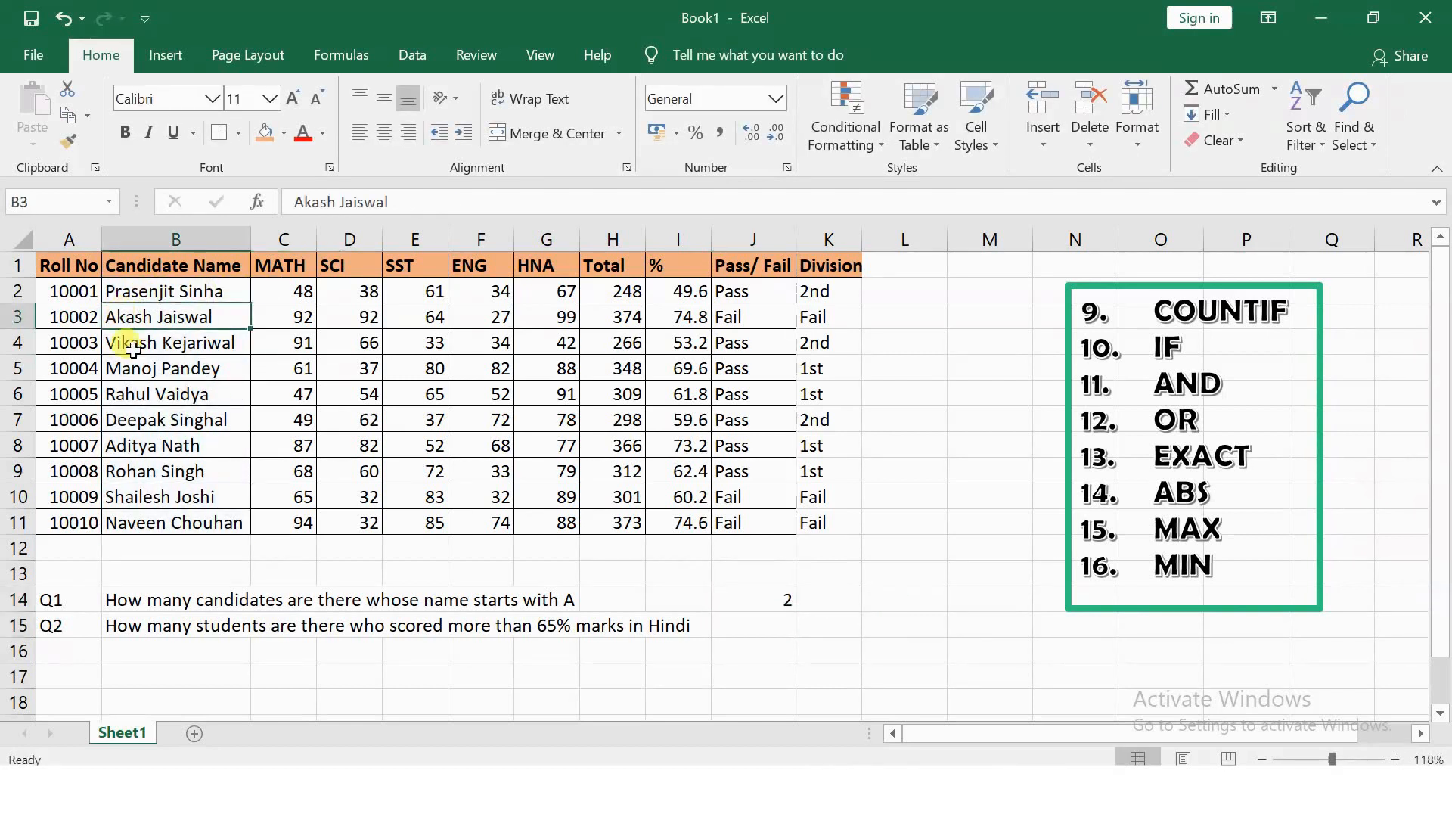
pyautogui.click(125, 446)
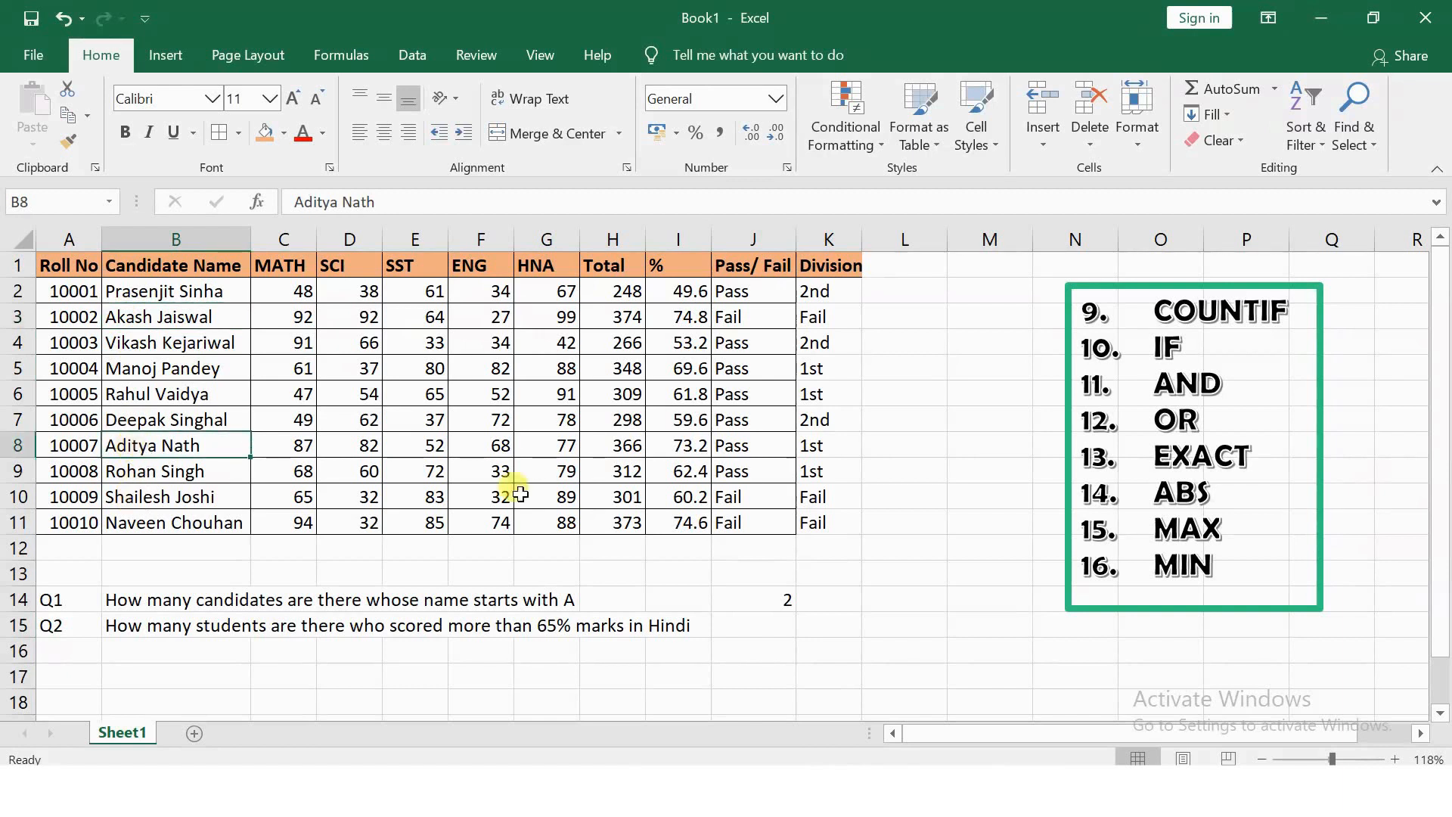
# Answer Q2 in J15 with a COUNTIF over the HNA marks G2:G11 using the criterion ">65"
pyautogui.click(162, 648)
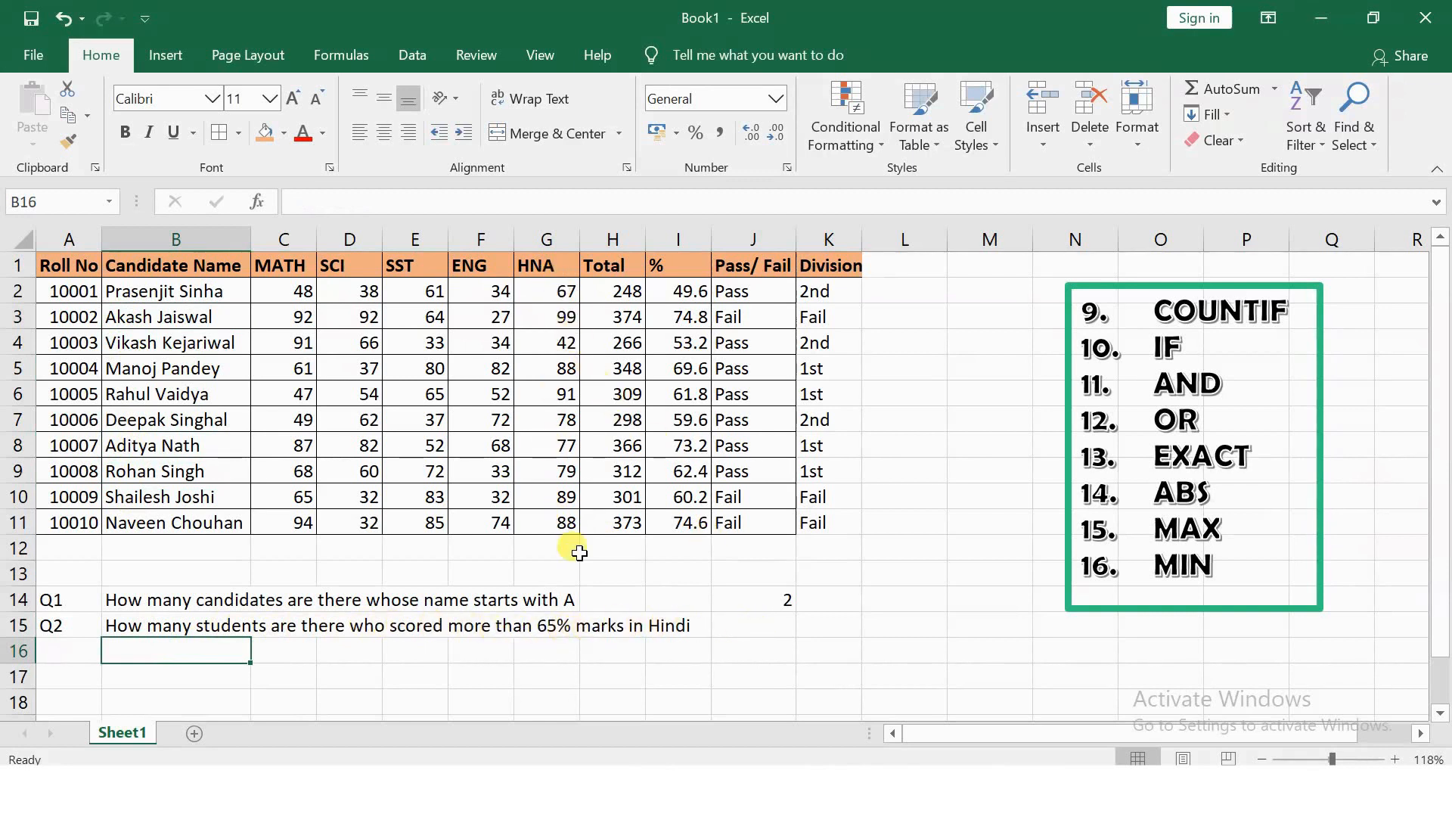
pyautogui.click(763, 625)
pyautogui.write('=')
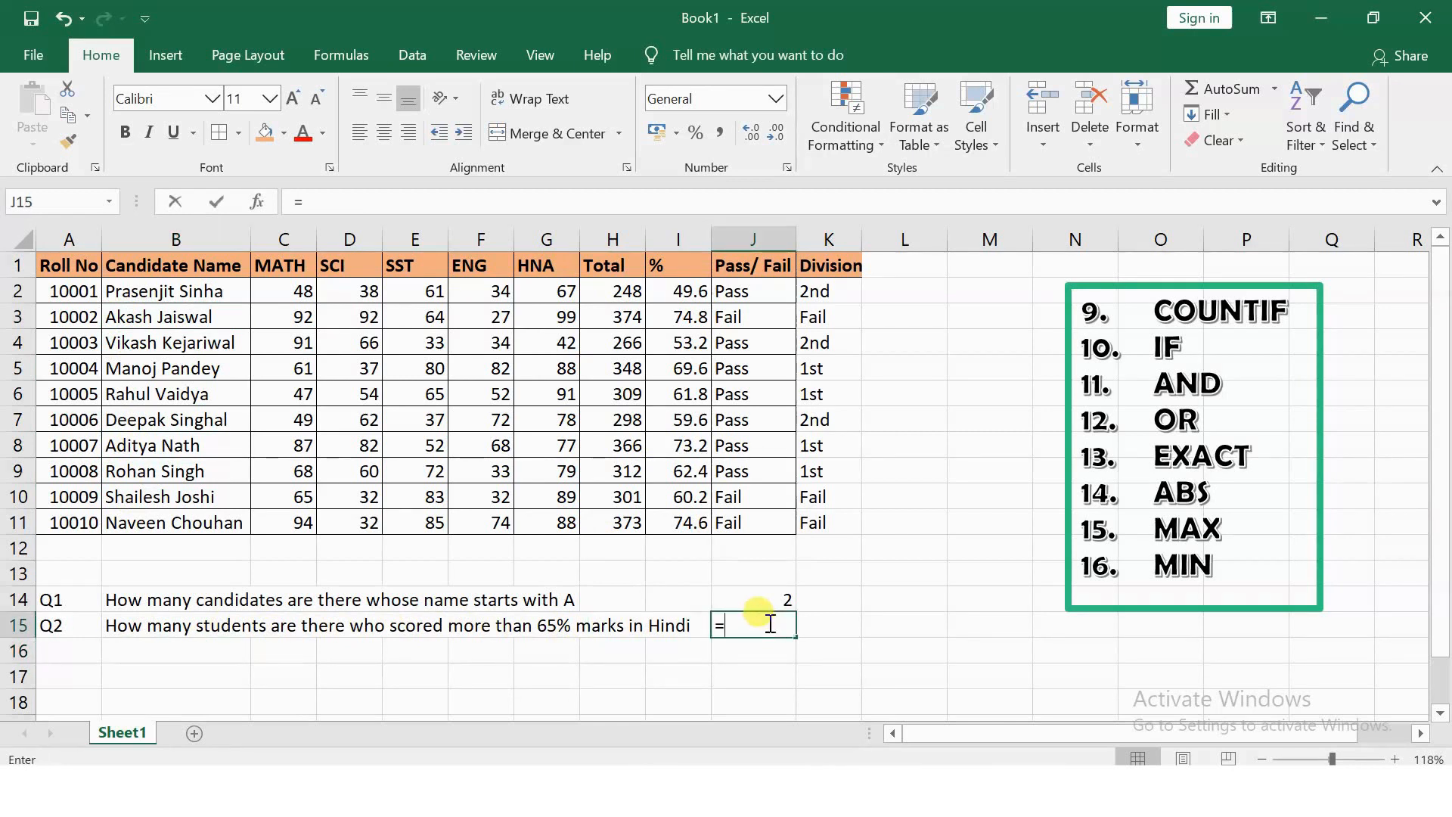
pyautogui.write('countif(')
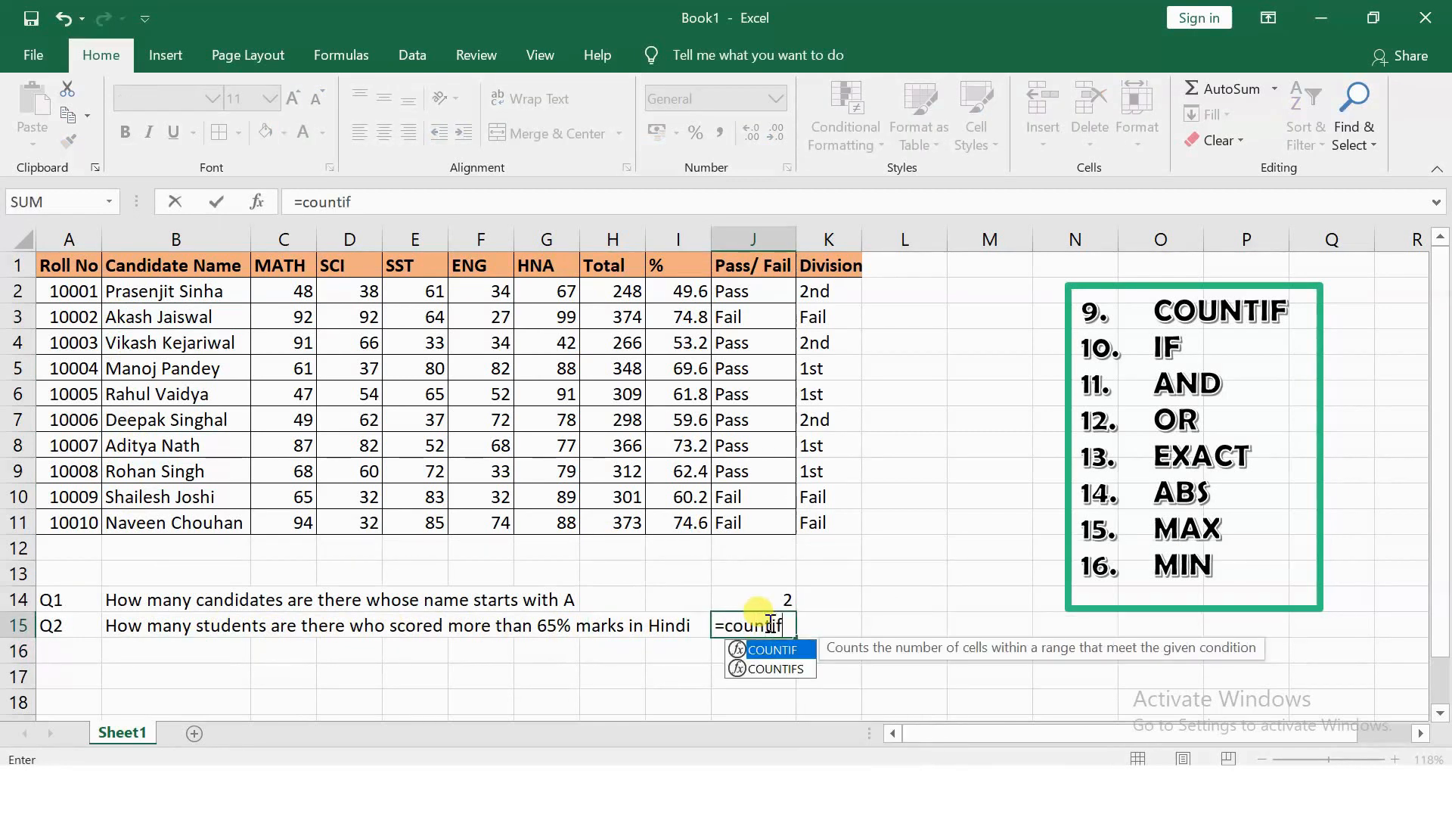
pyautogui.click(560, 287)
pyautogui.hotkey('ctrl', 'shift', 'Down')
pyautogui.write(',"')
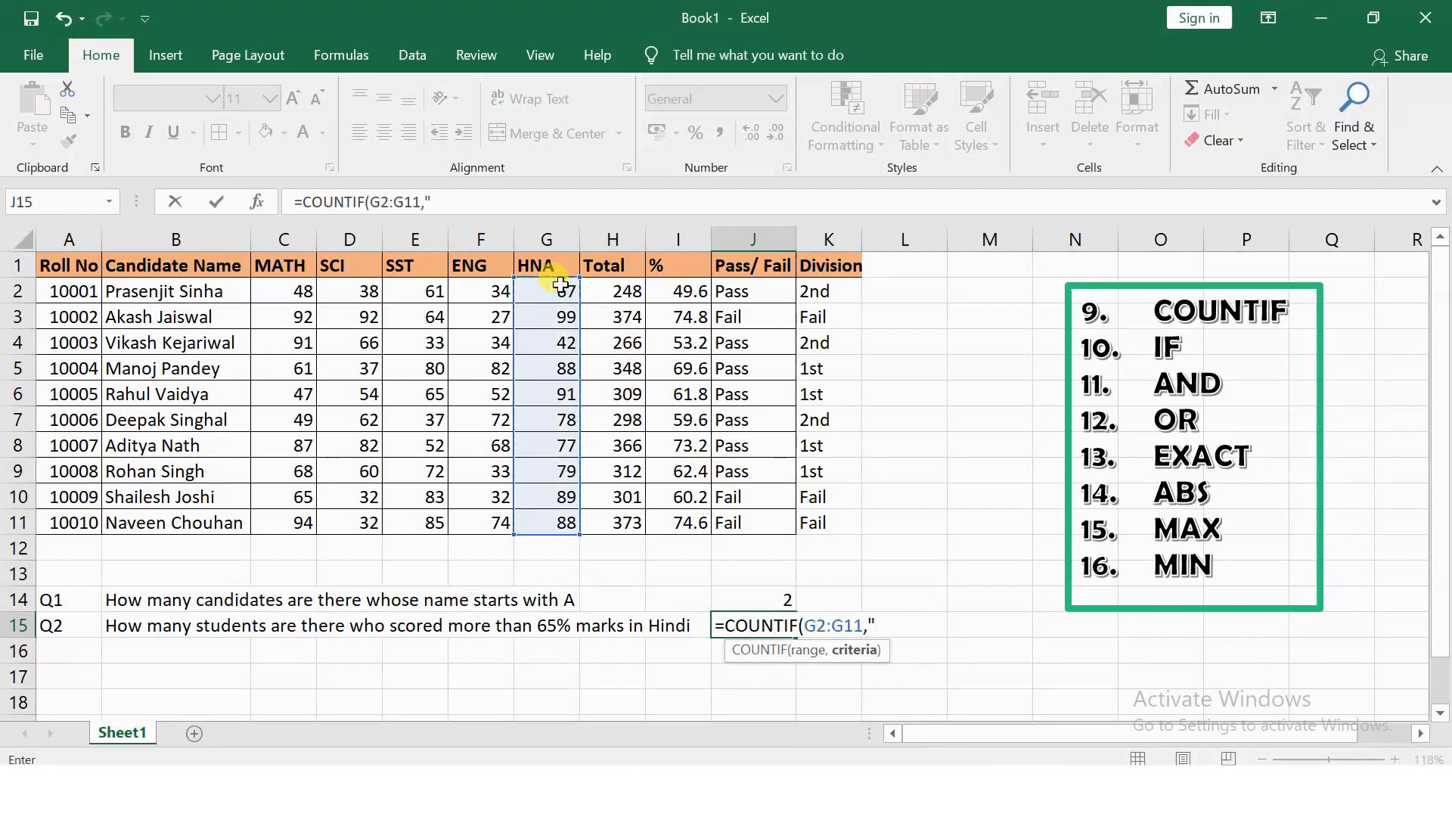
pyautogui.write('>65")')
pyautogui.press('Return')
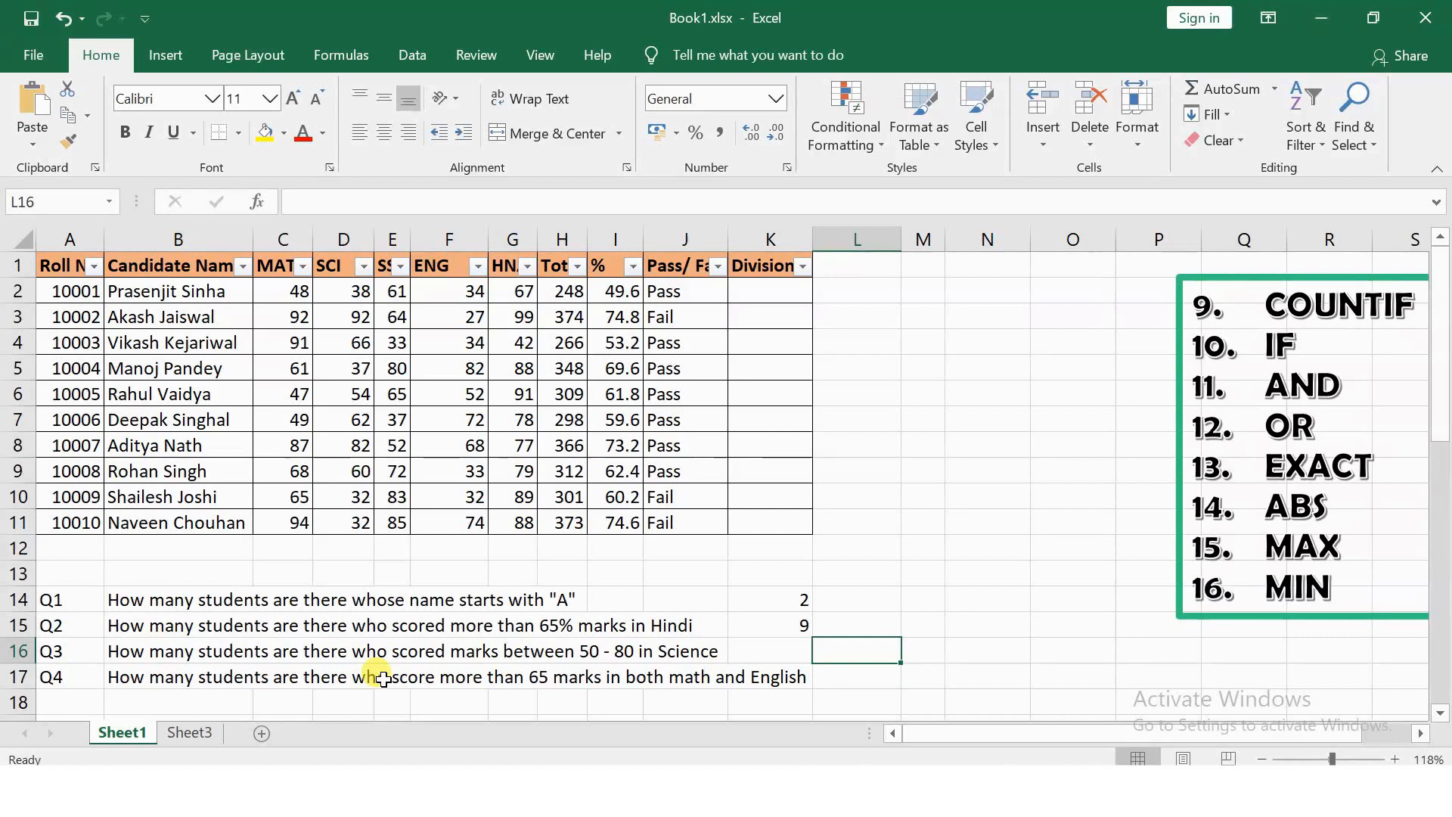
# Answer Q3 in L16 with a COUNTIFS over the Science marks D2:D11 using the criteria ">=50" and "<=80"
pyautogui.write('=counti')
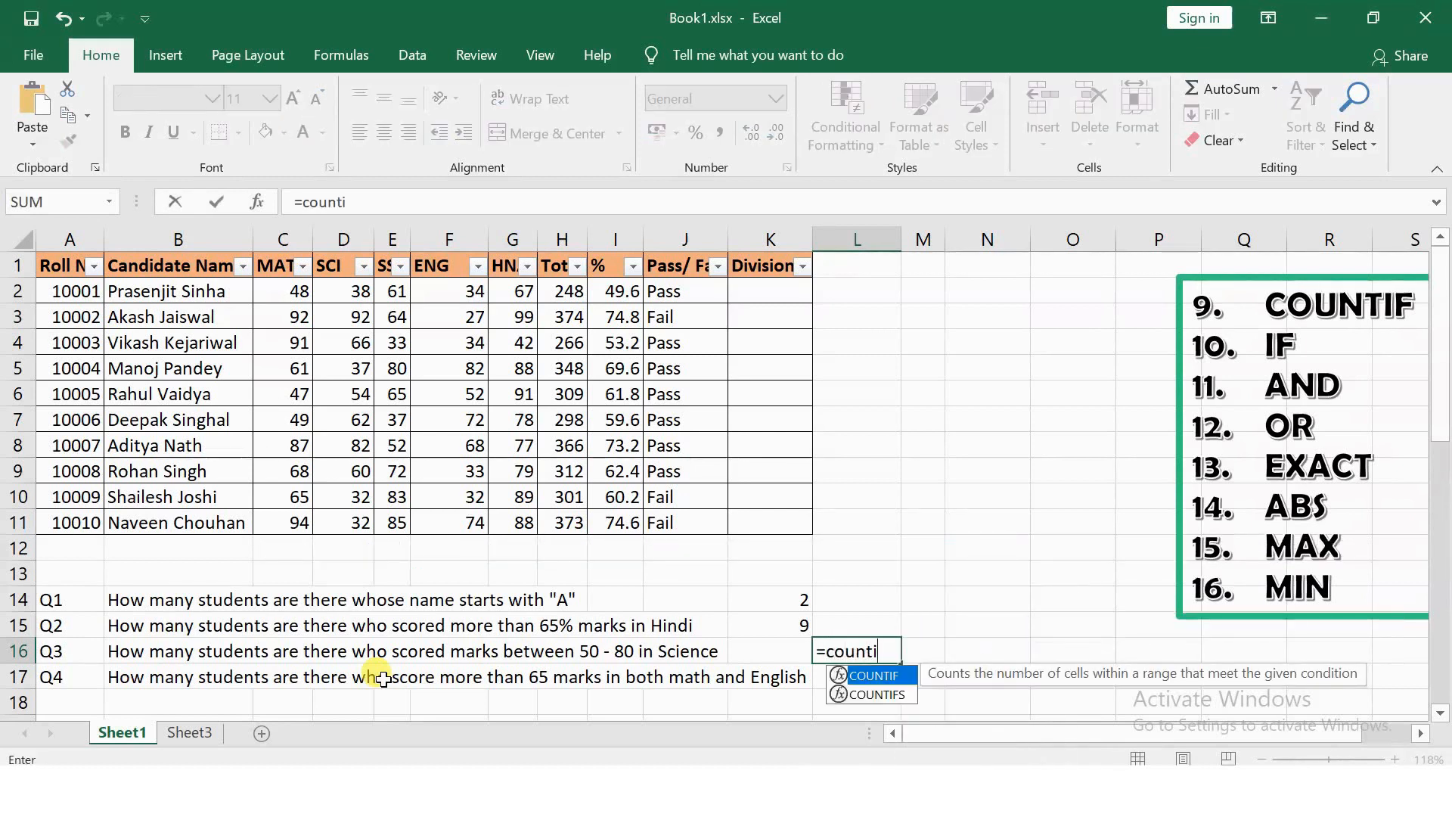
pyautogui.write('fs')
pyautogui.press('Tab')
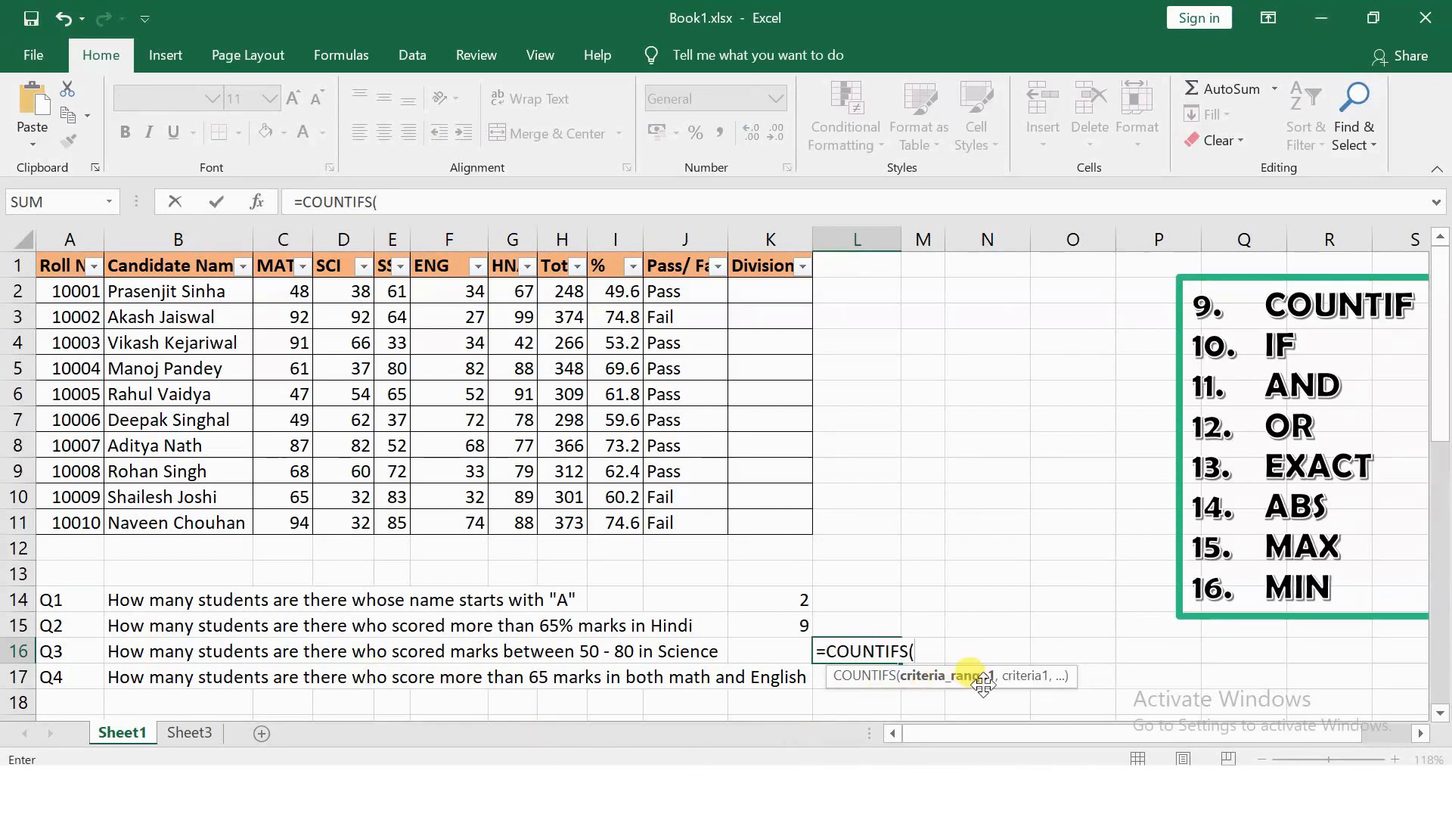
pyautogui.click(342, 291)
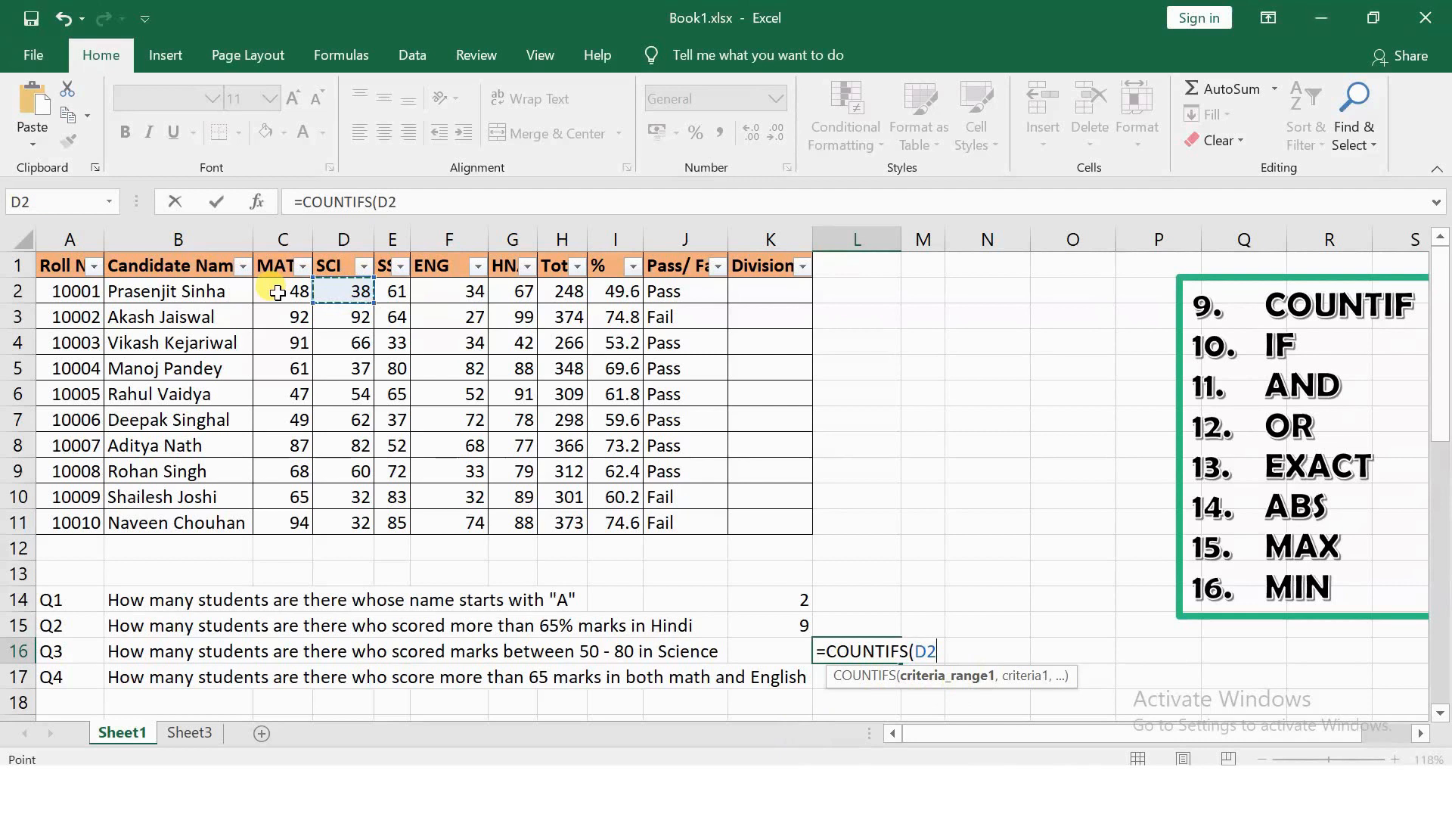
pyautogui.hotkey('ctrl', 'shift', 'Down')
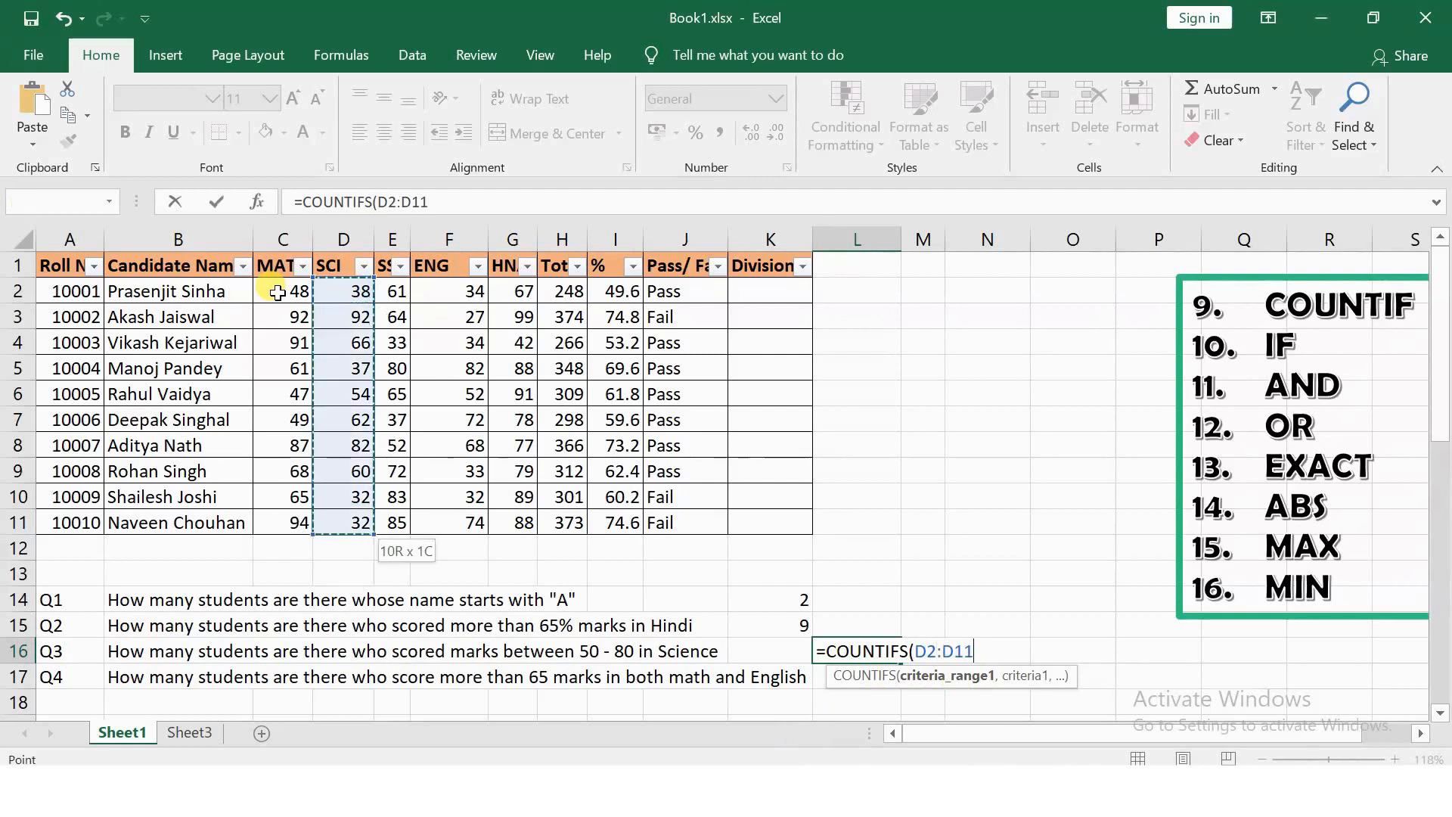
pyautogui.write(',')
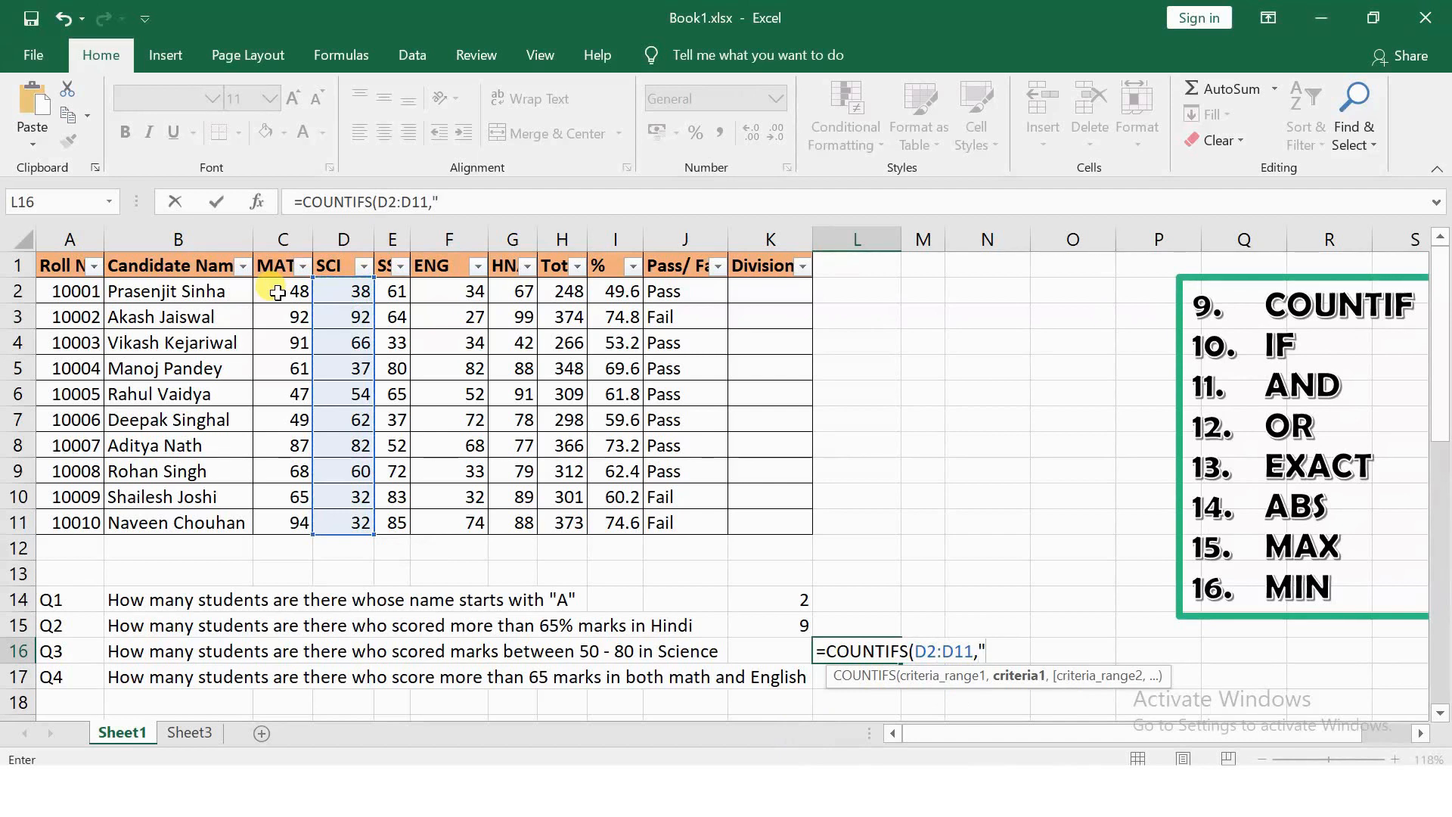
pyautogui.write('">=50",')
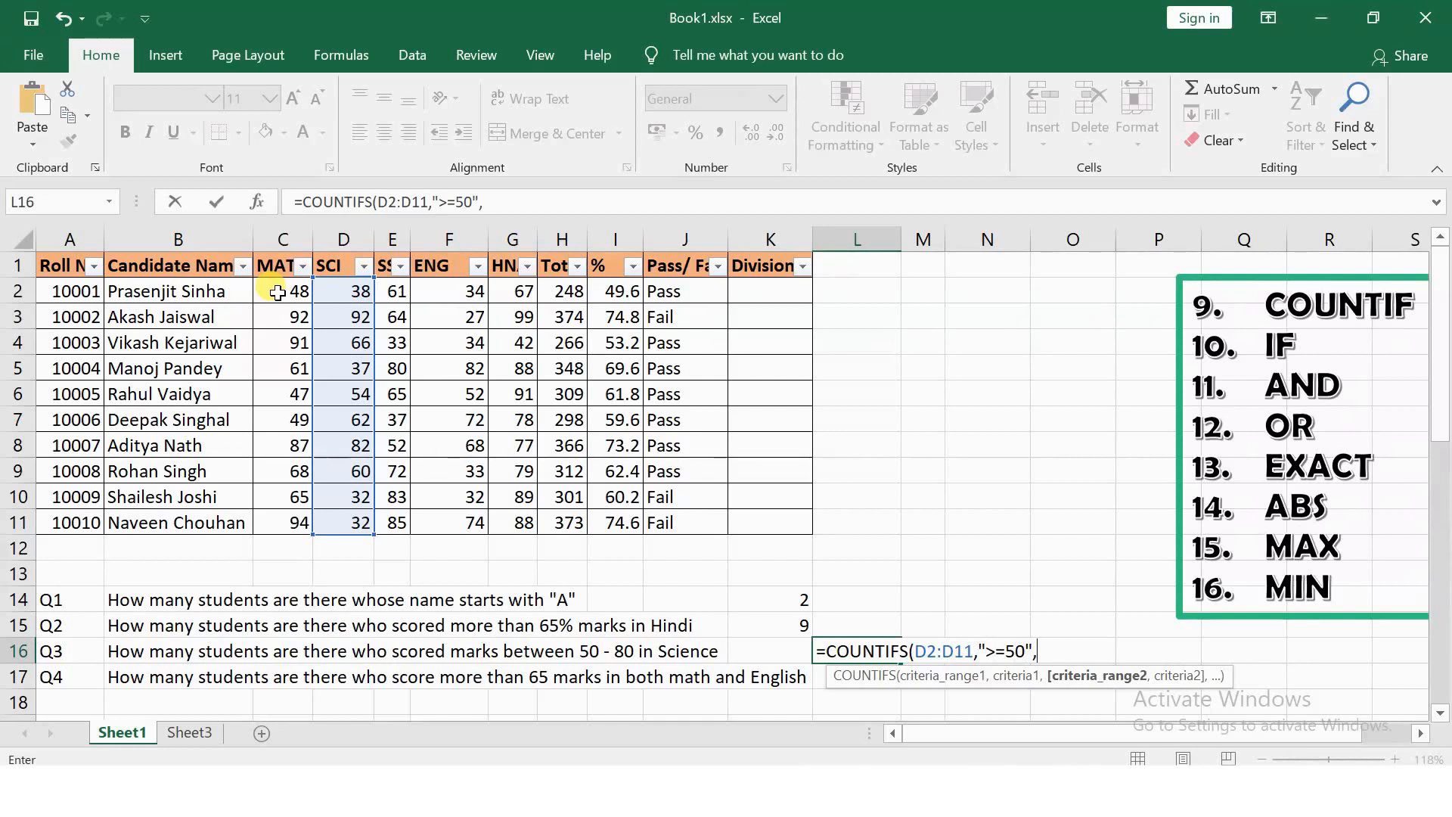
pyautogui.moveTo(327, 286); pyautogui.dragTo(355, 522)
pyautogui.write(',"<=')
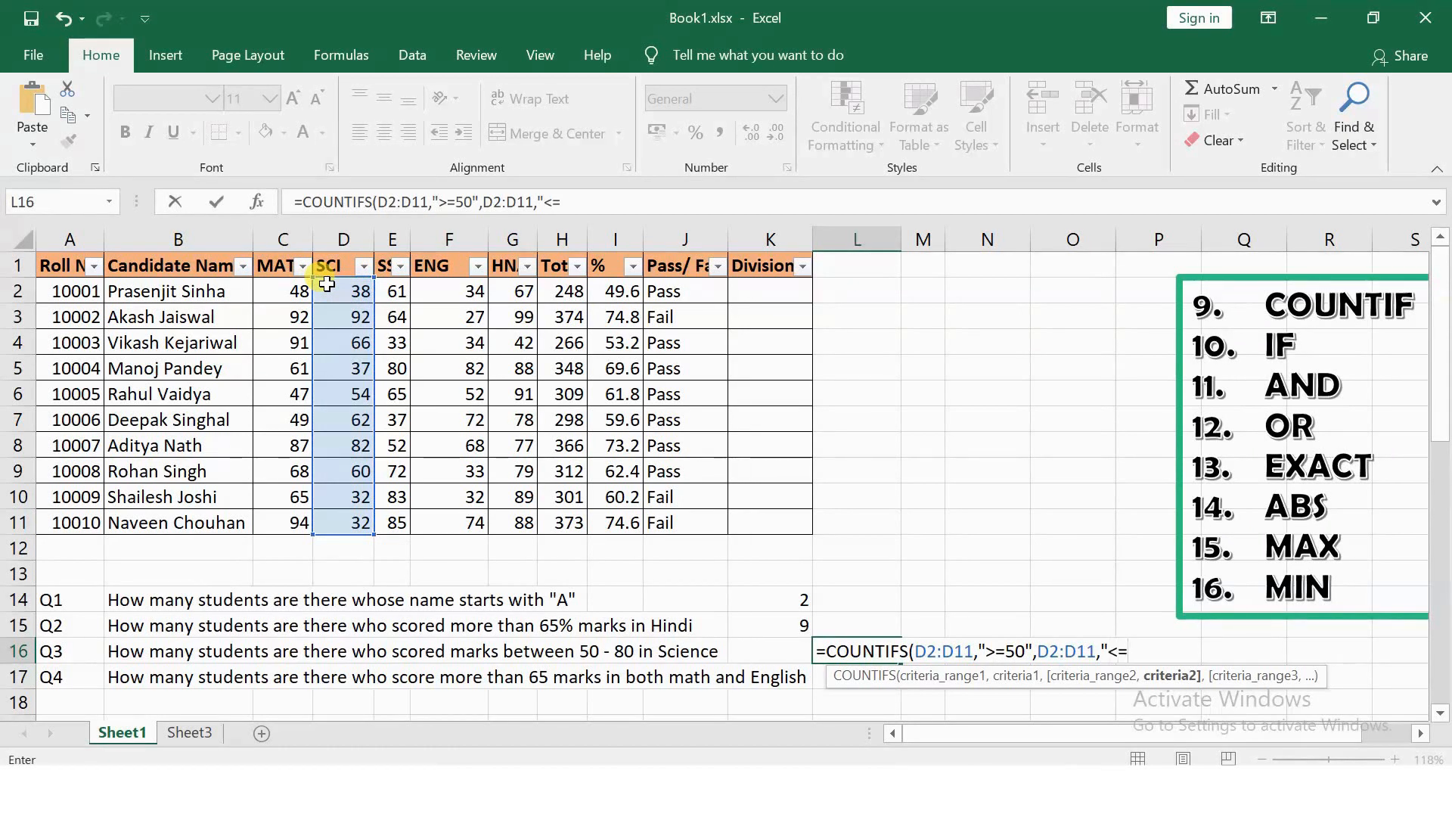
pyautogui.write('80")')
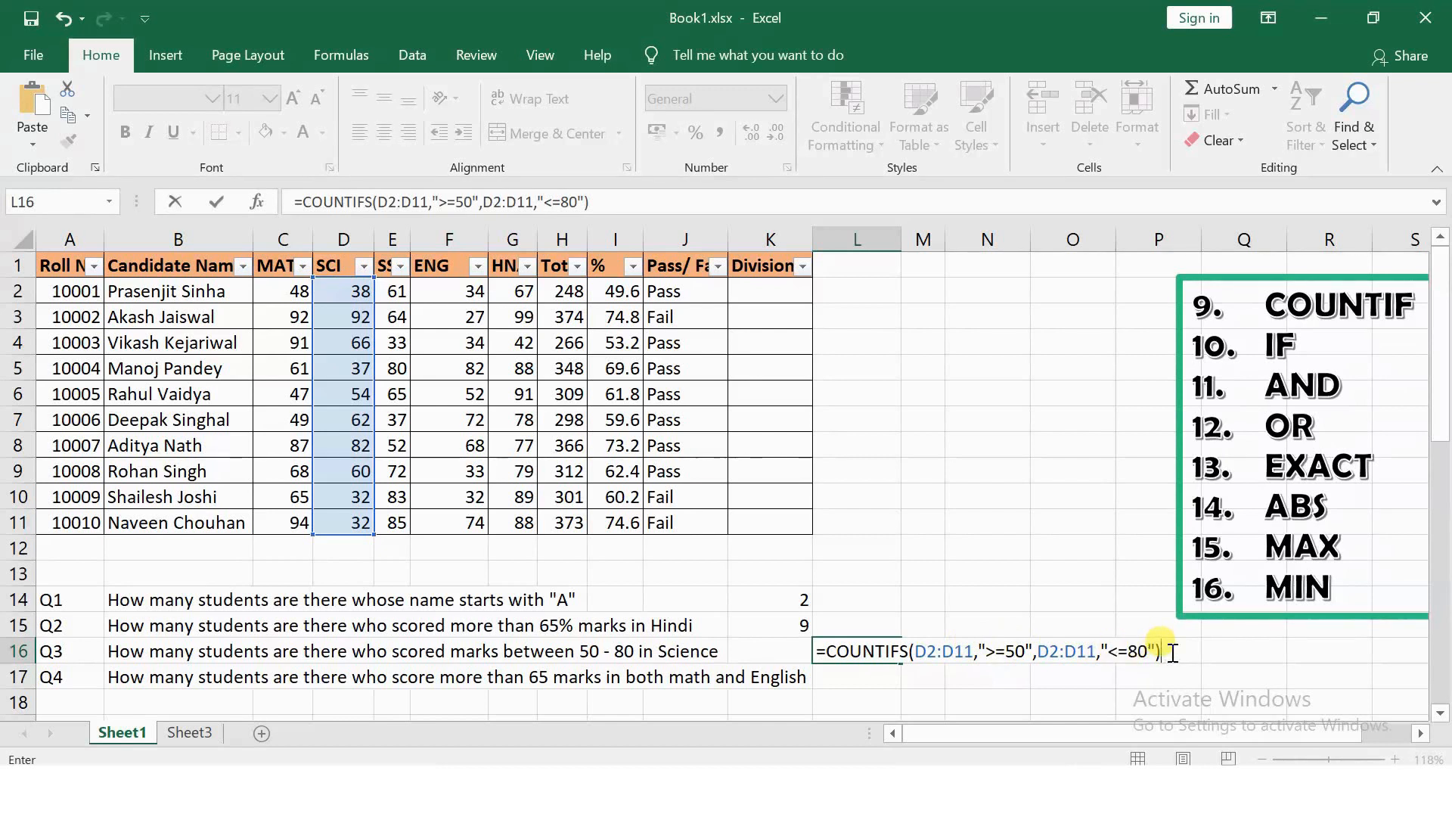
pyautogui.press('Return')
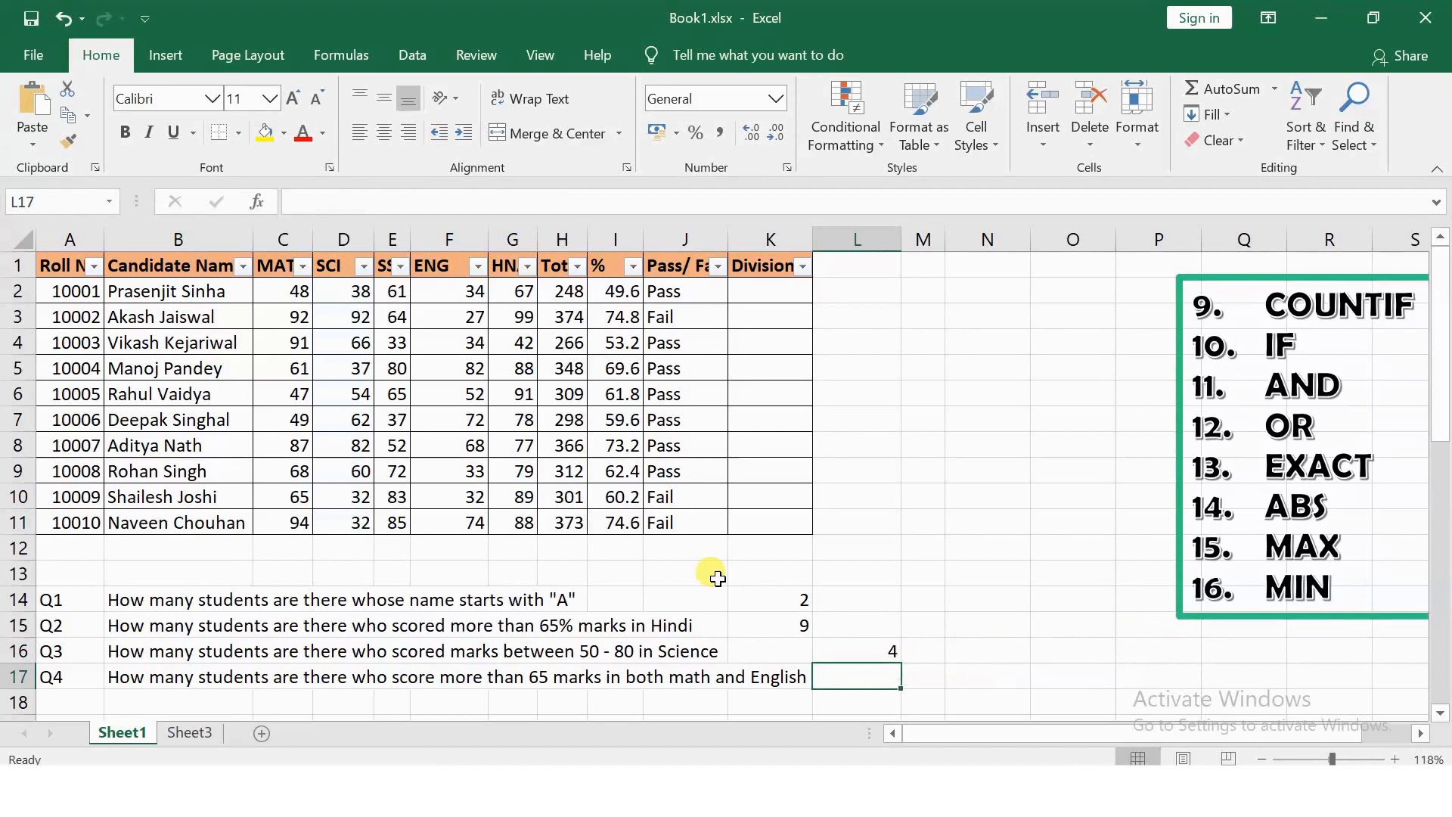
# Check the individual Science marks in column D against the 50 to 80 range
pyautogui.click(355, 293)
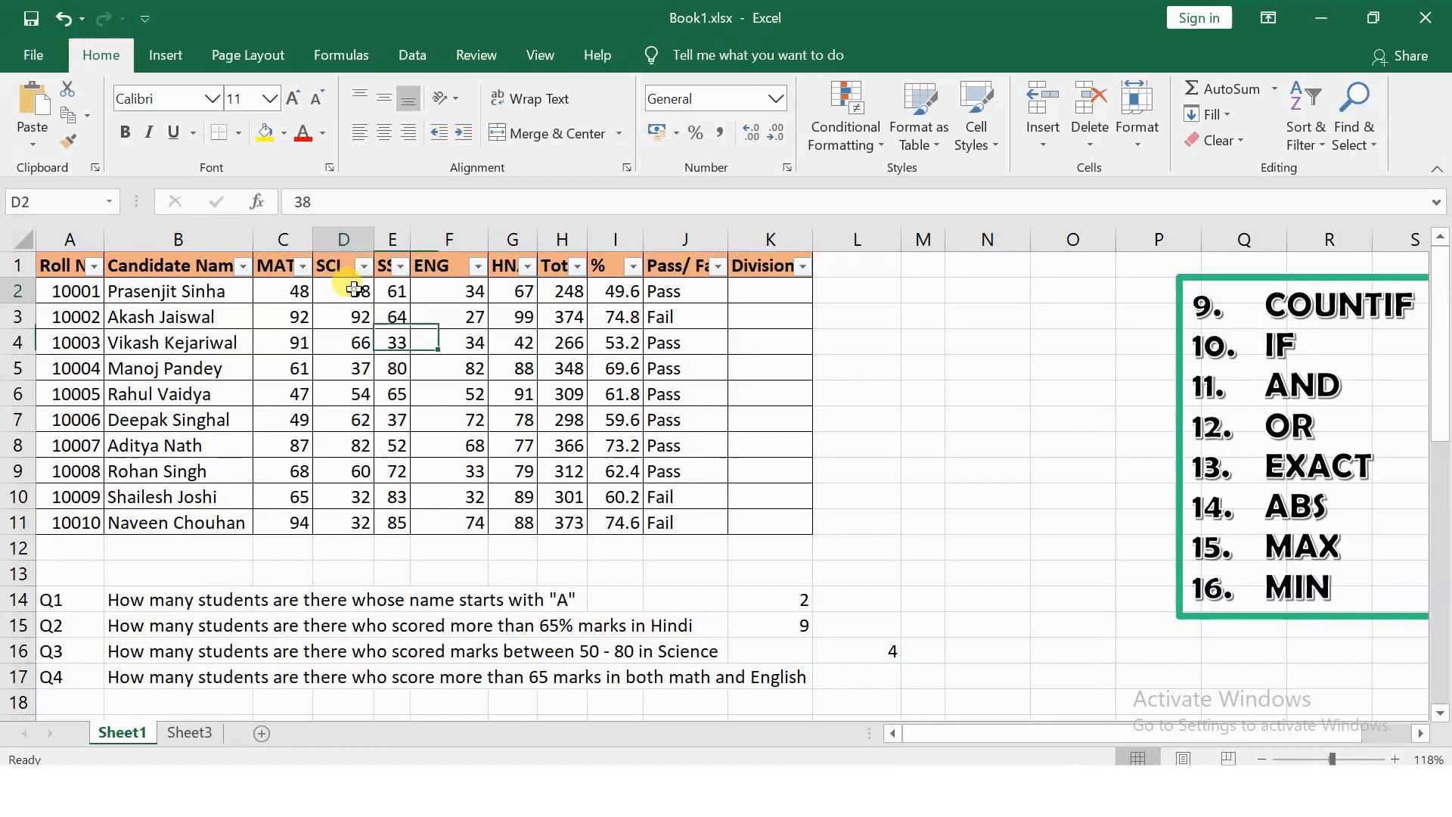
pyautogui.press('Down')
pyautogui.press('Down')
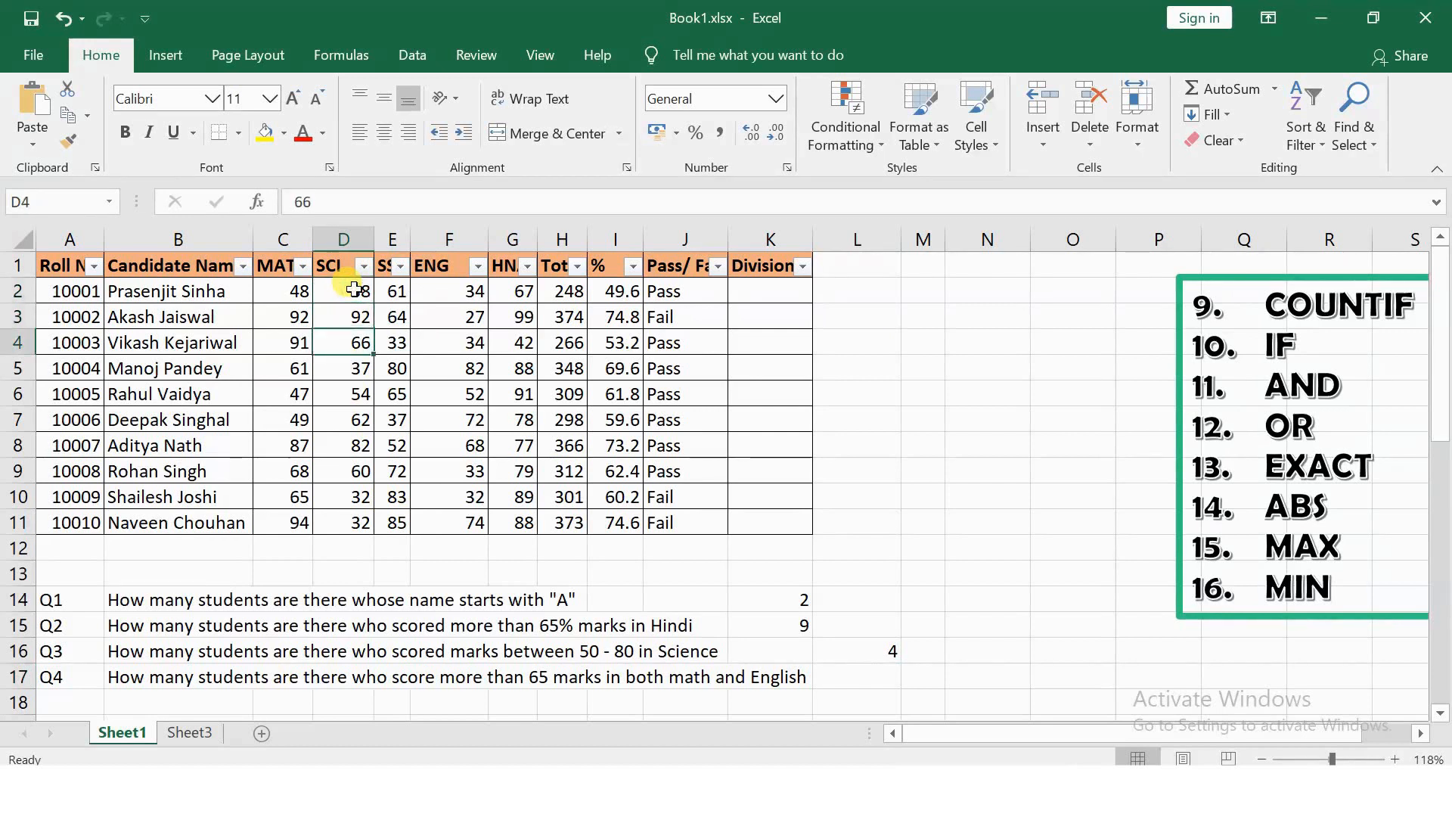
pyautogui.press('Down')
pyautogui.press('Down')
pyautogui.press('Down')
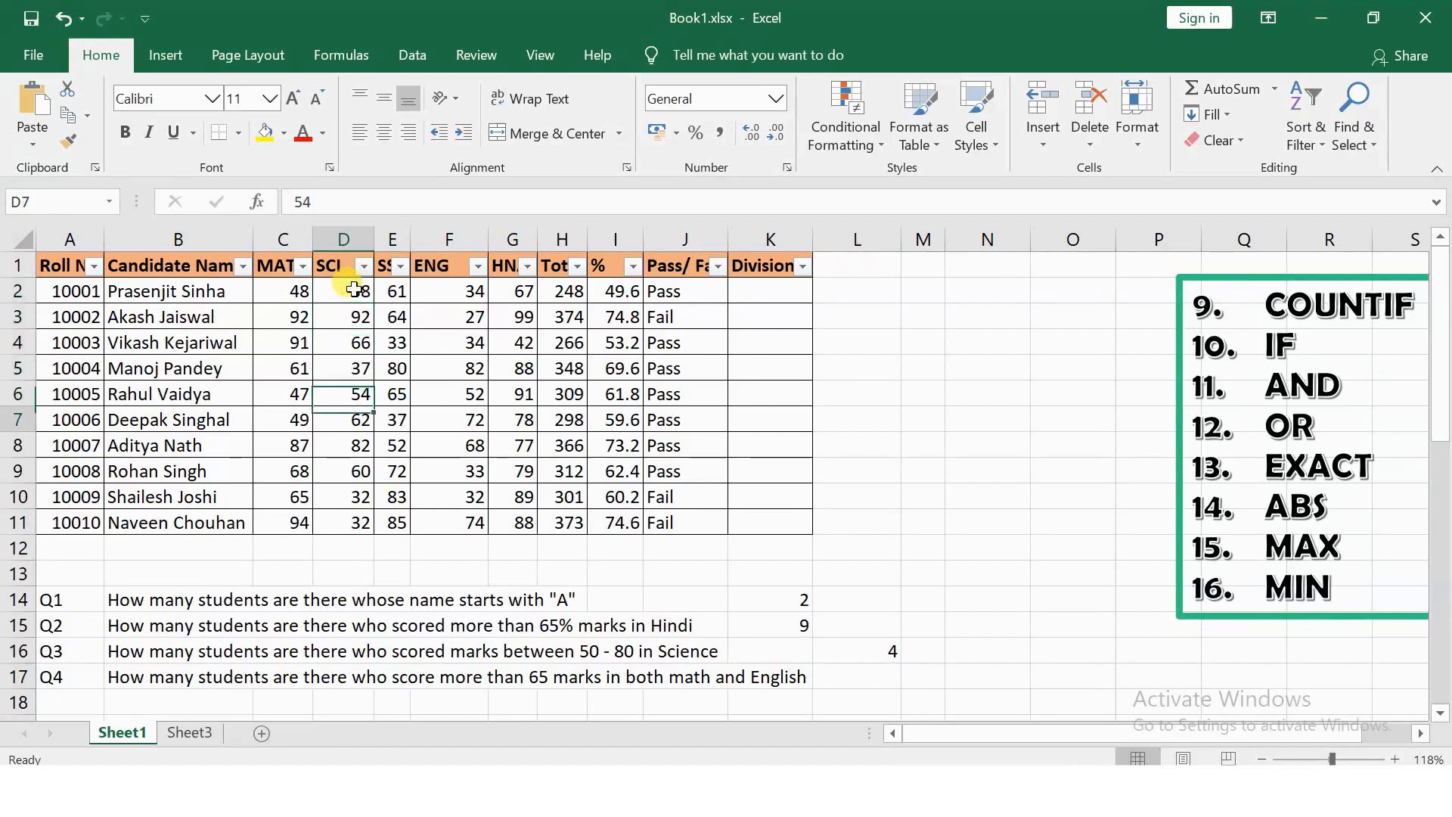
pyautogui.press('Down')
pyautogui.press('Down')
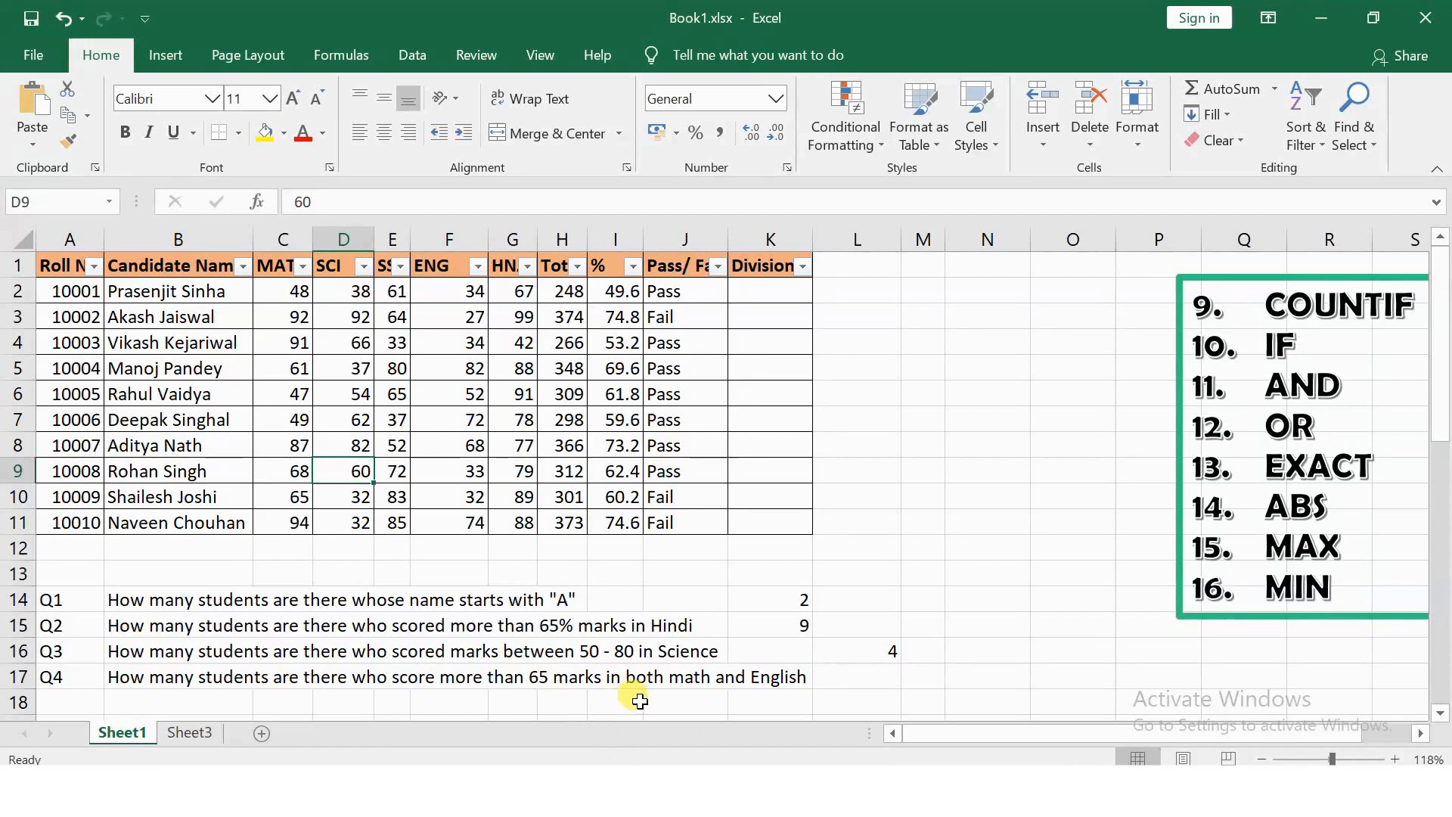
# Start a COUNTIFS for Q4 in L17 with the MATH marks C2:C11 and the criterion ">65"
pyautogui.click(826, 679)
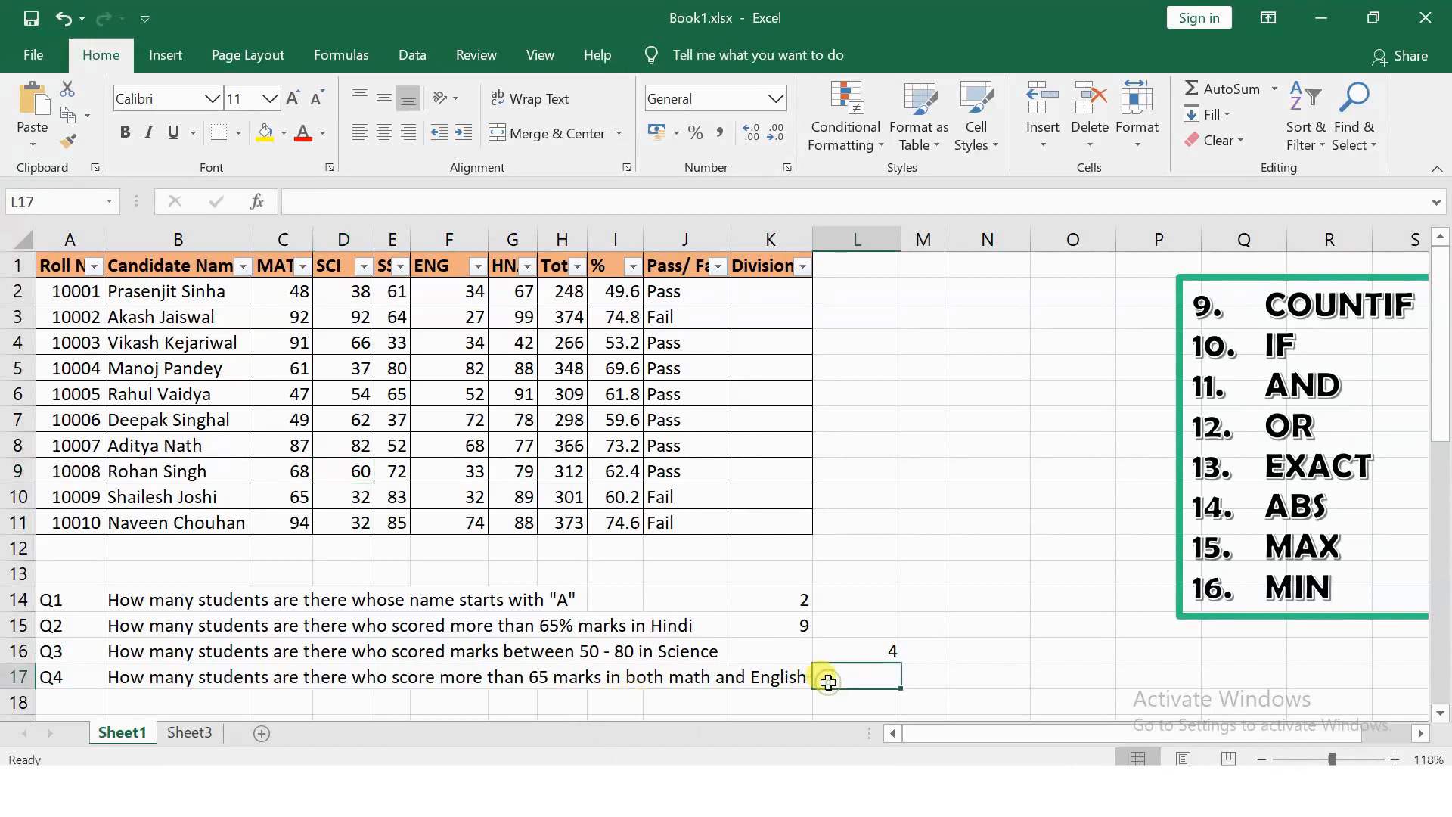
pyautogui.write('=countig')
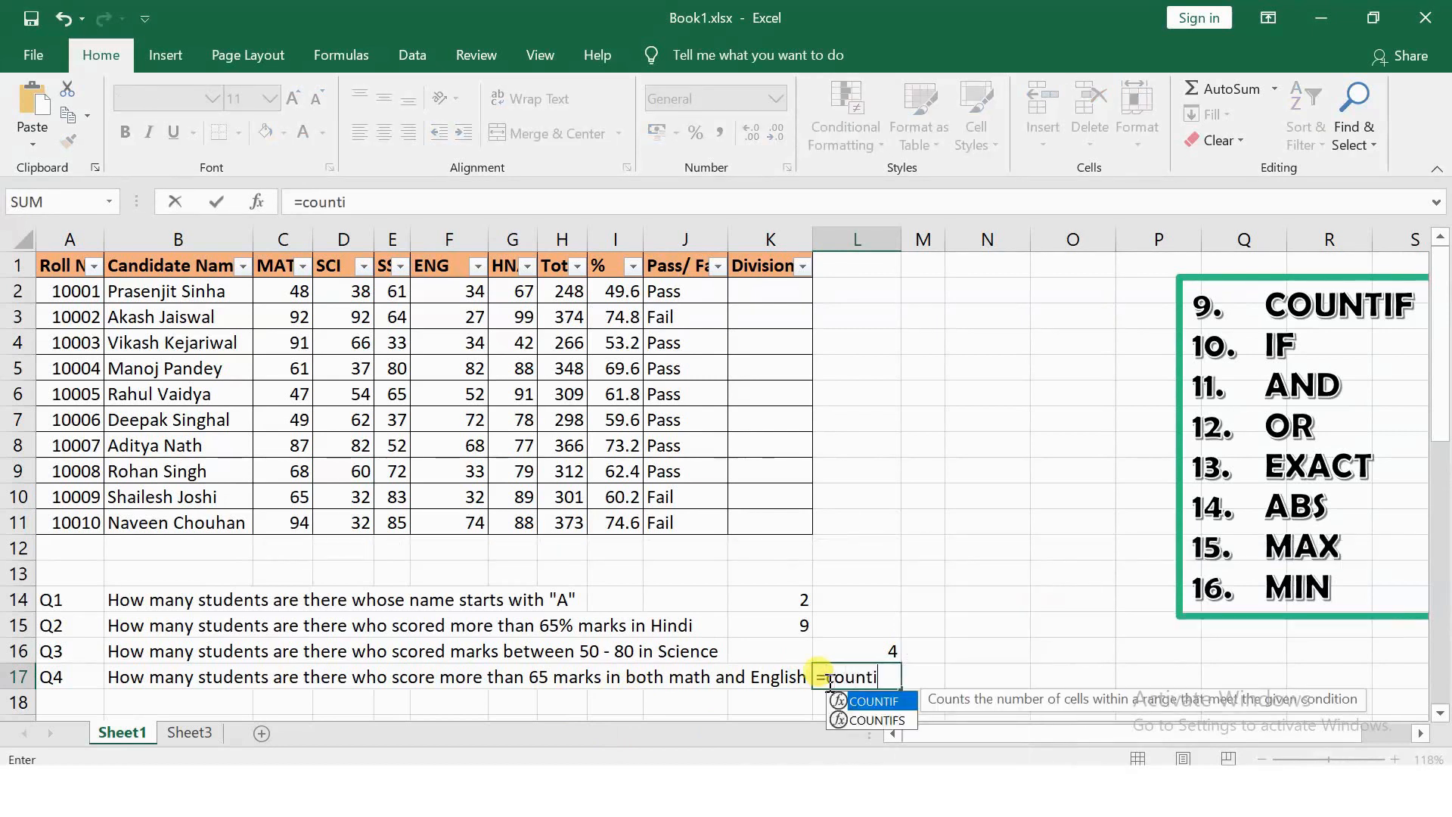
pyautogui.press('BackSpace')
pyautogui.press('BackSpace')
pyautogui.write('if')
pyautogui.press('Down')
pyautogui.press('Tab')
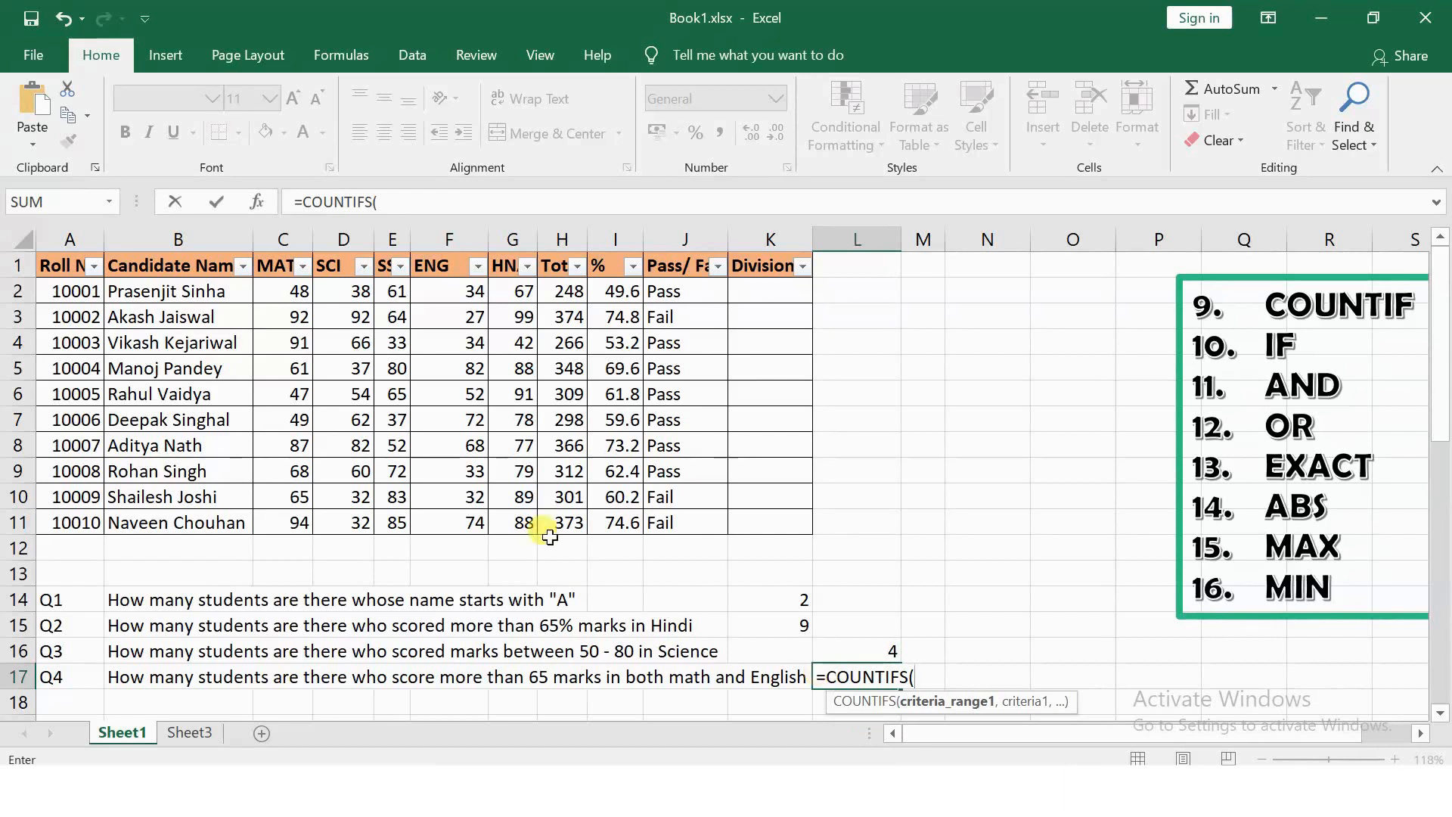
pyautogui.click(296, 290)
pyautogui.hotkey('ctrl', 'shift', 'Down')
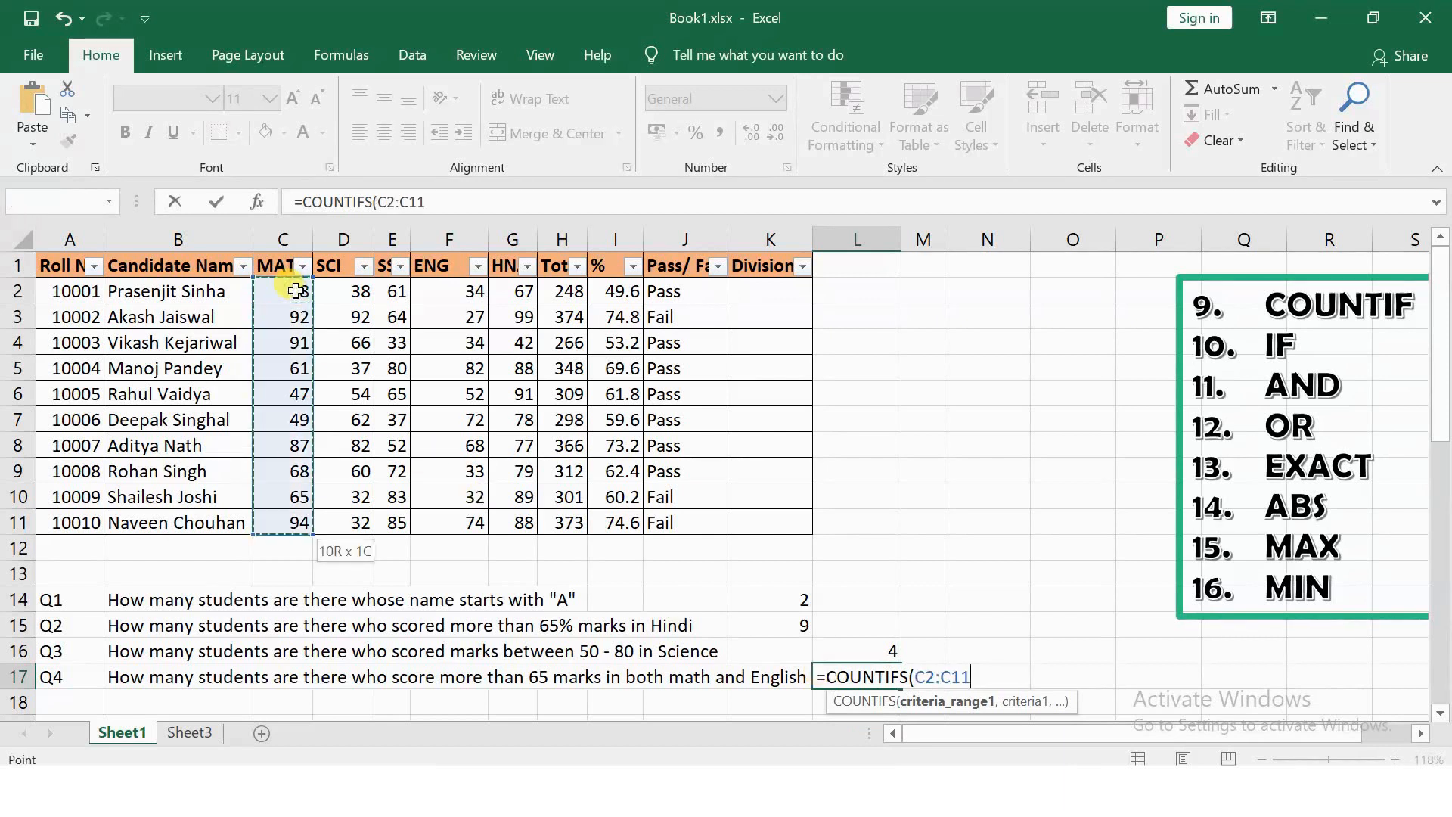
pyautogui.write(',')
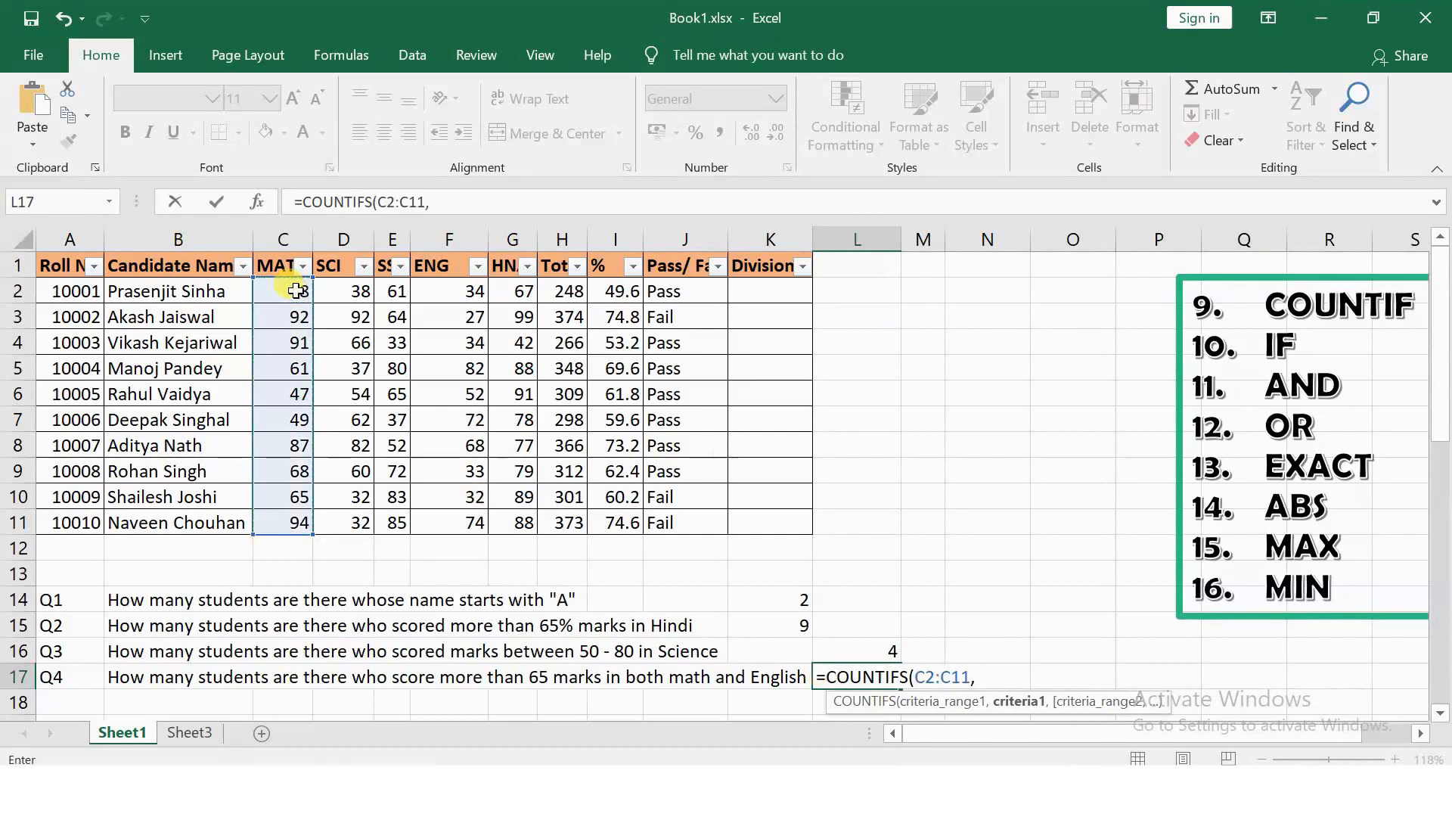
pyautogui.write('">65",')
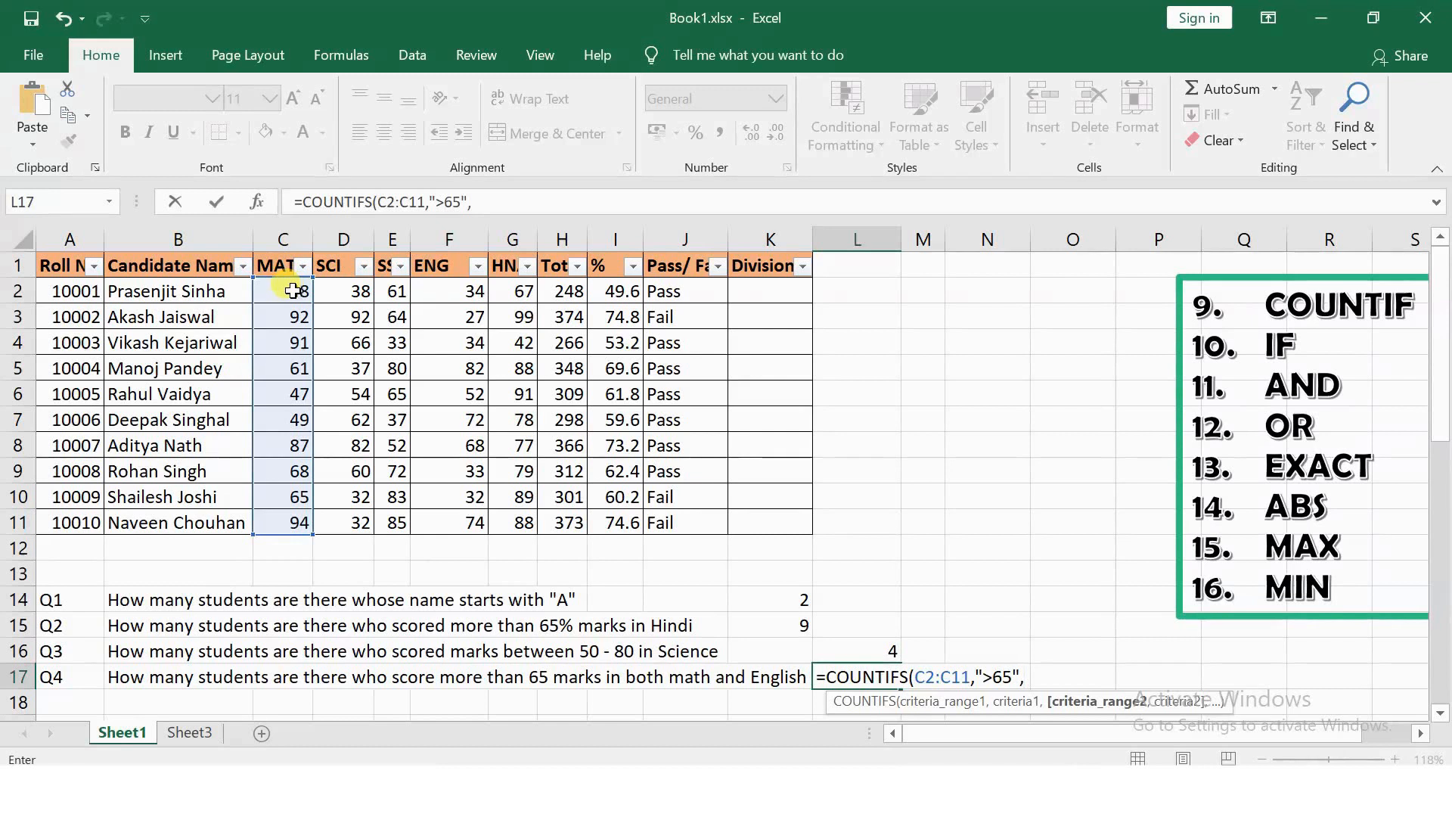
# Complete the Q4 COUNTIFS with the ENG marks F2:F11 and criterion ">65", and check the MATH marks in C3 and C4
pyautogui.click(435, 293)
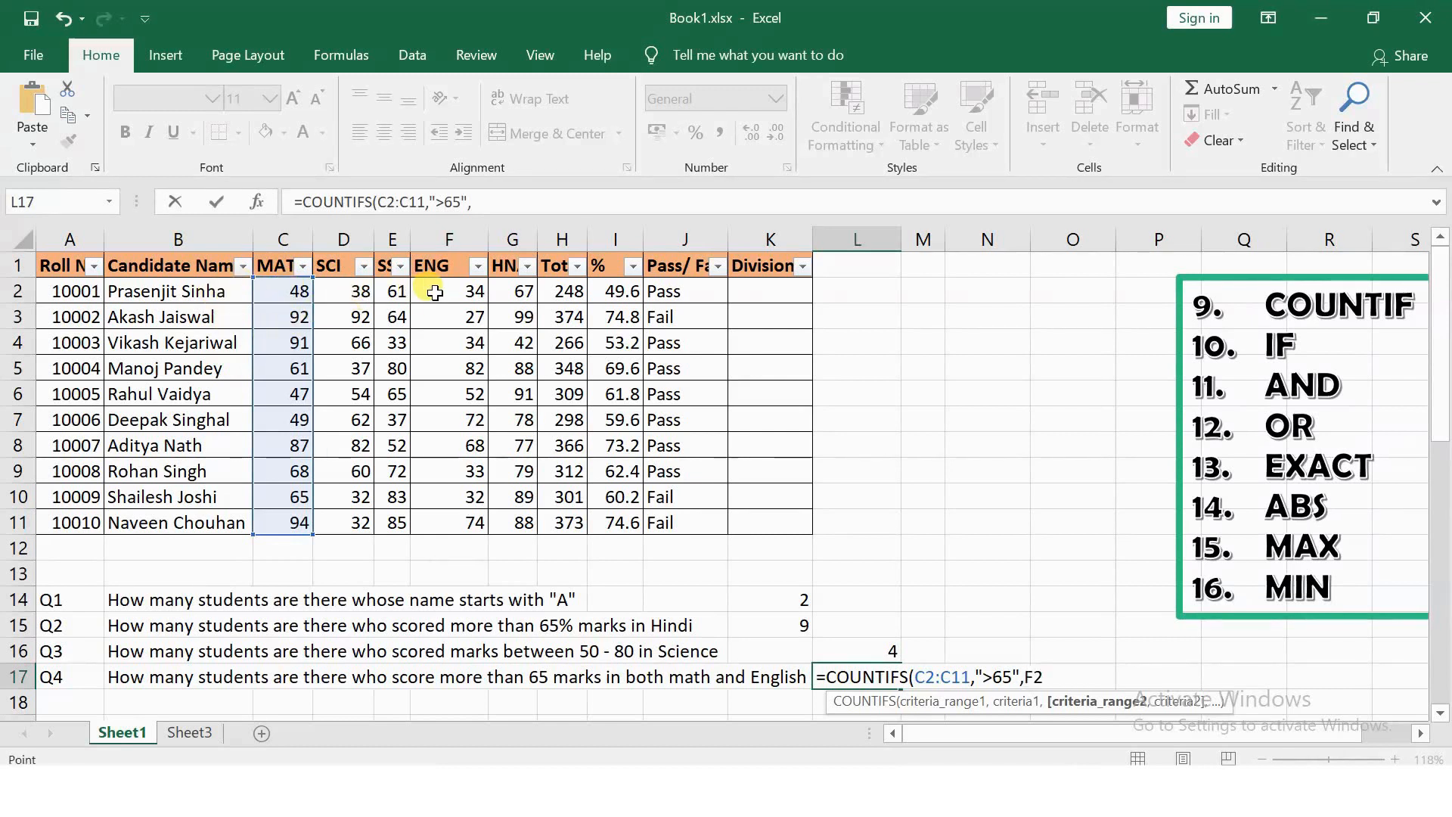
pyautogui.hotkey('ctrl', 'shift', 'Down')
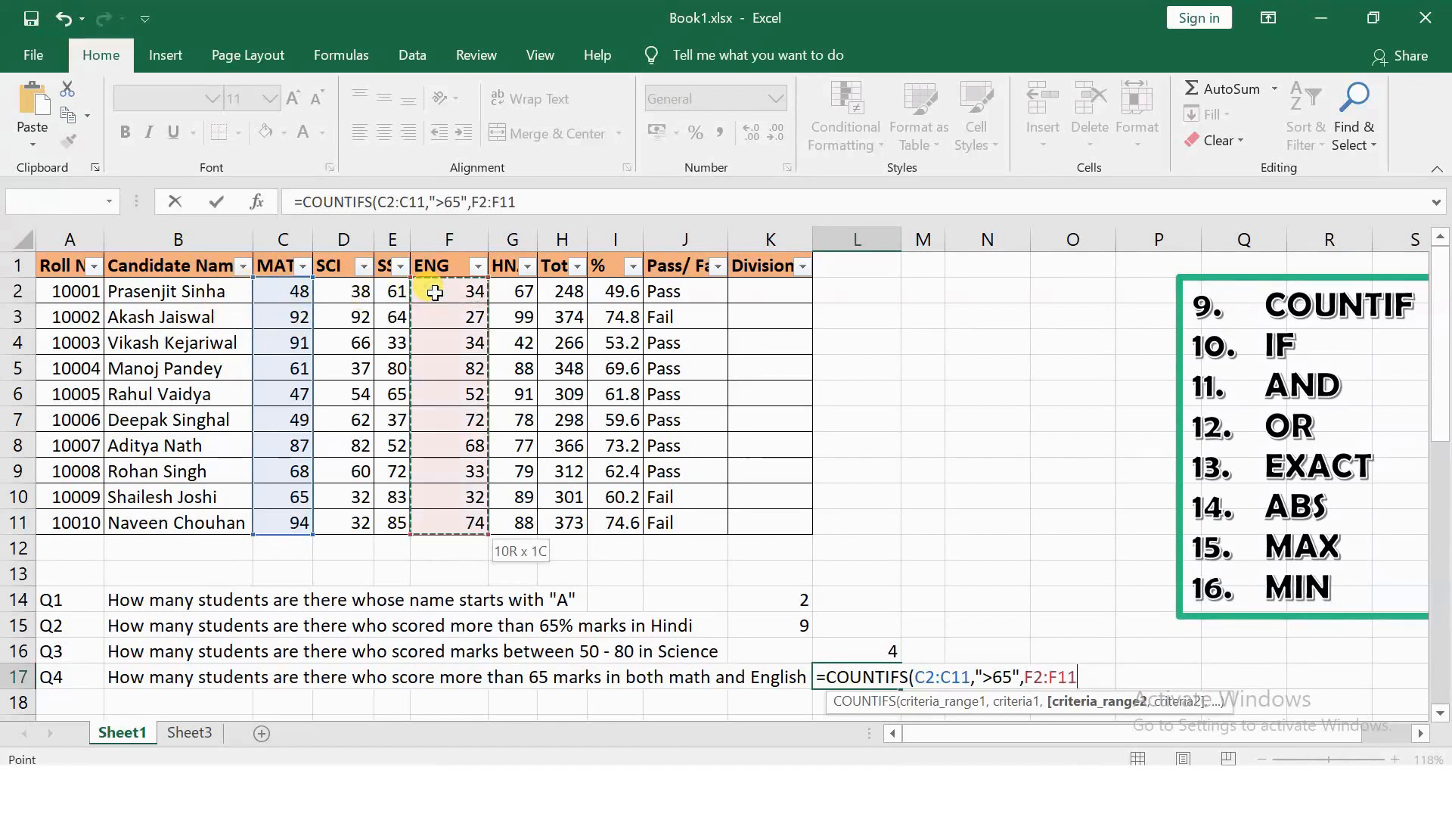
pyautogui.write(',">')
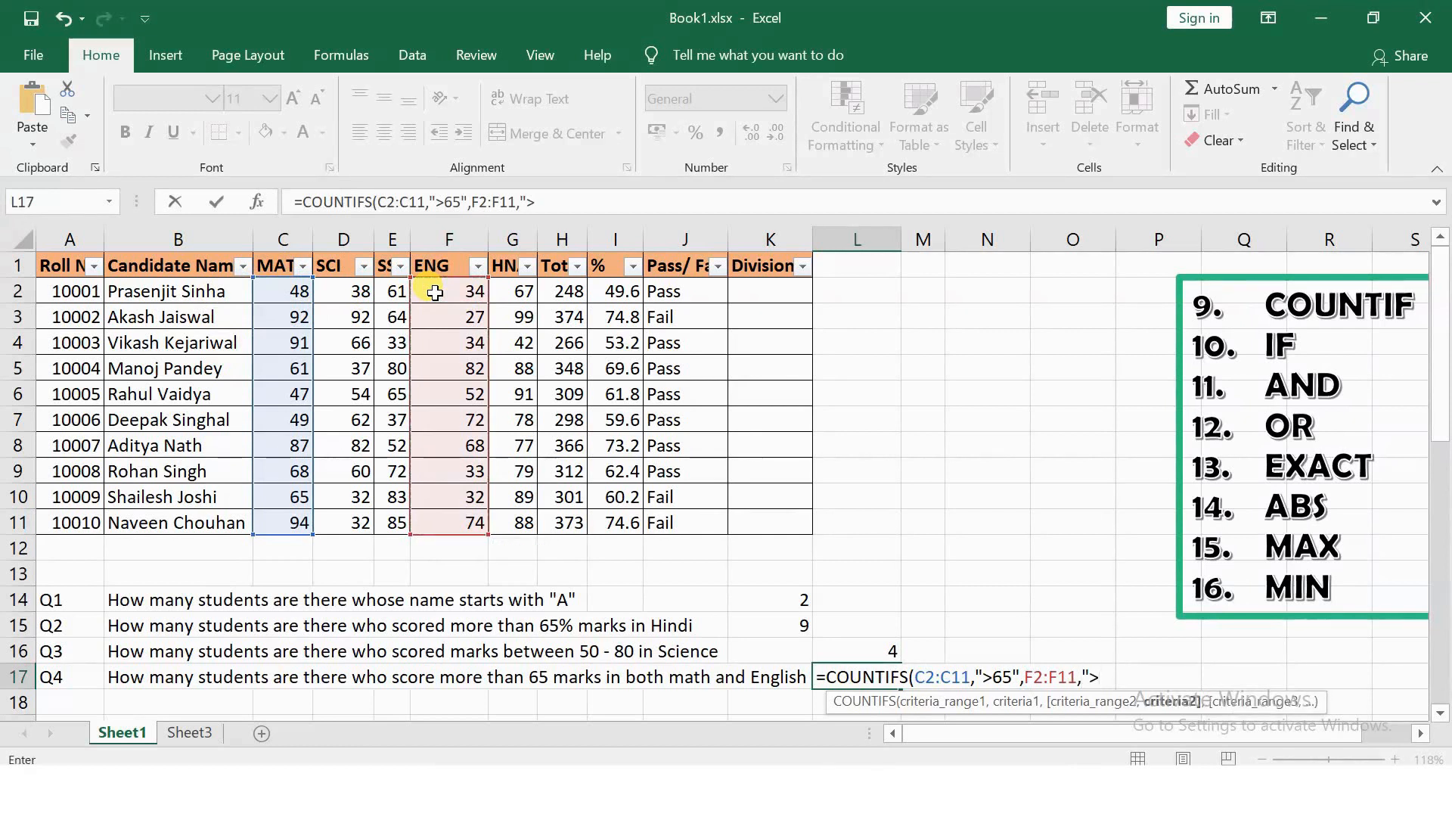
pyautogui.write('65")')
pyautogui.press('Return')
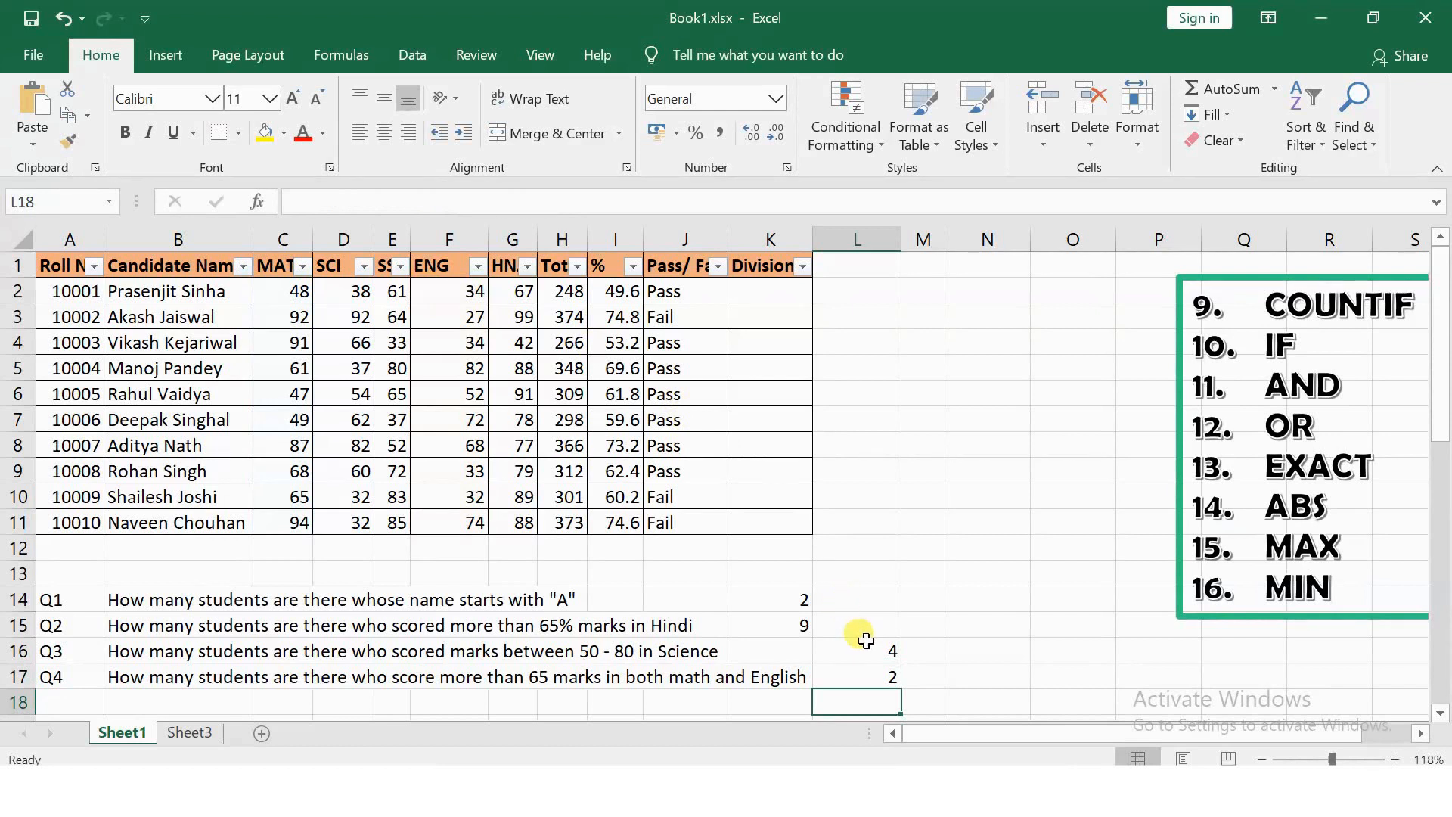
pyautogui.click(301, 314)
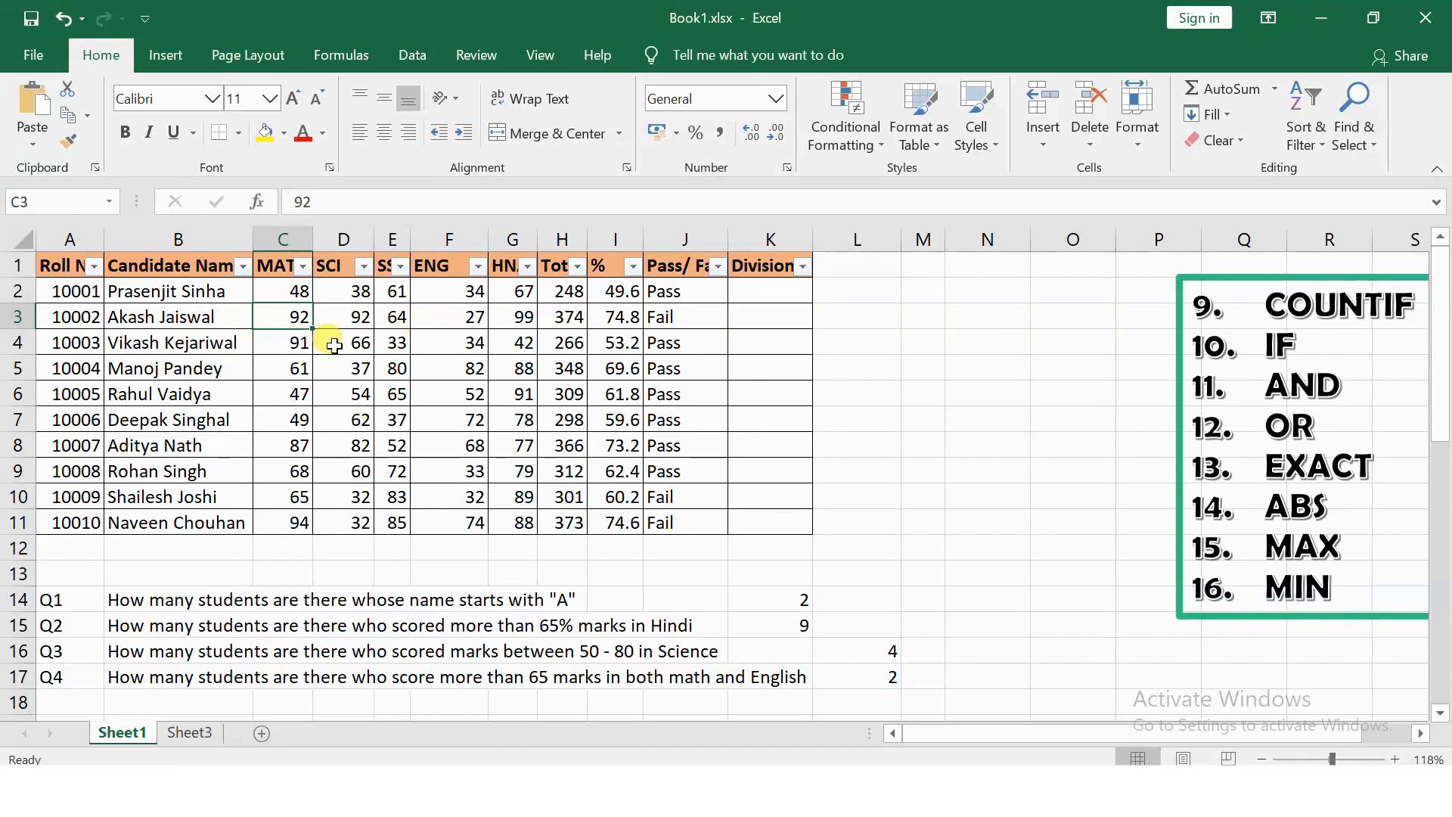
pyautogui.click(298, 342)
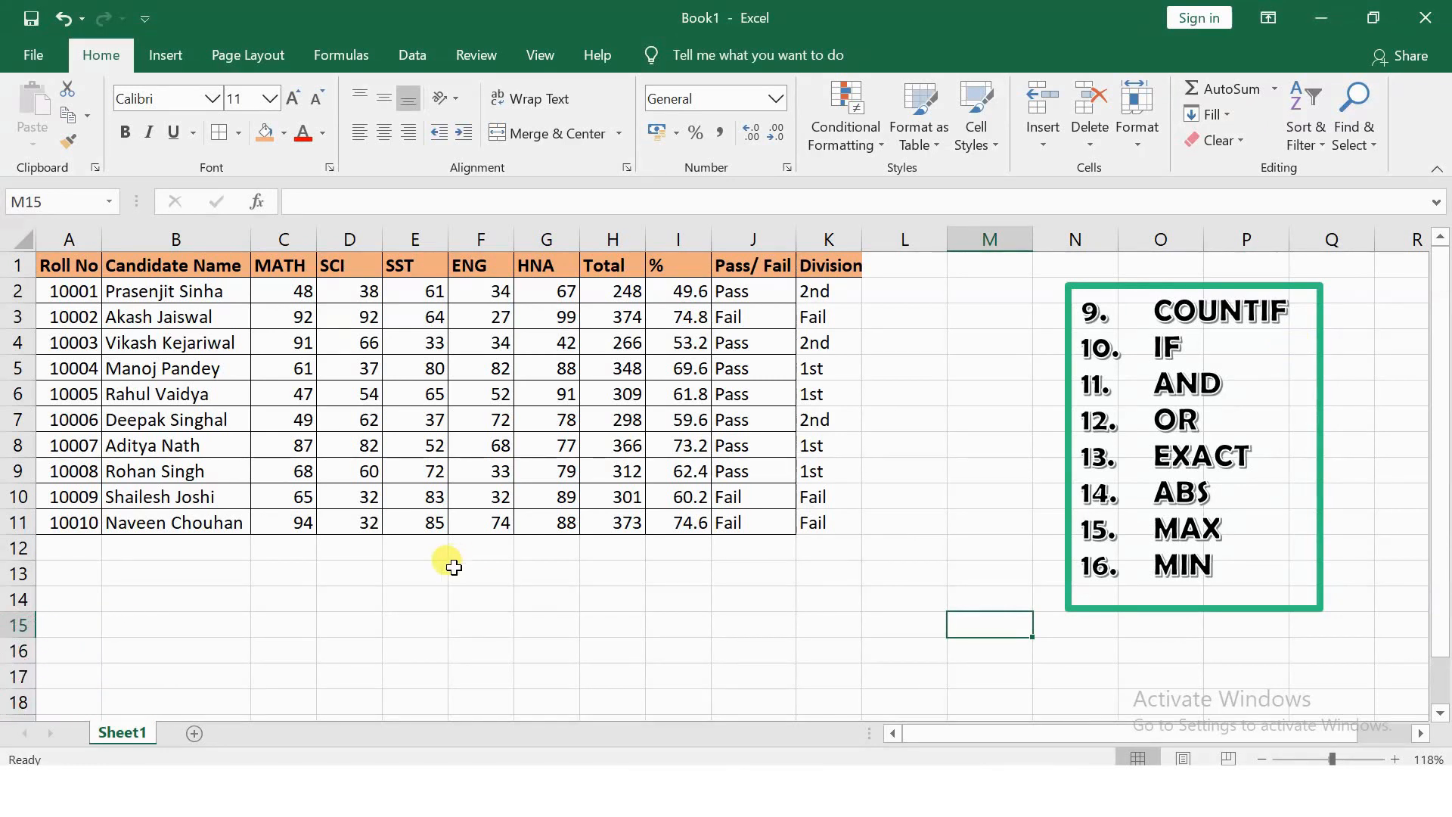
pyautogui.click(333, 604)
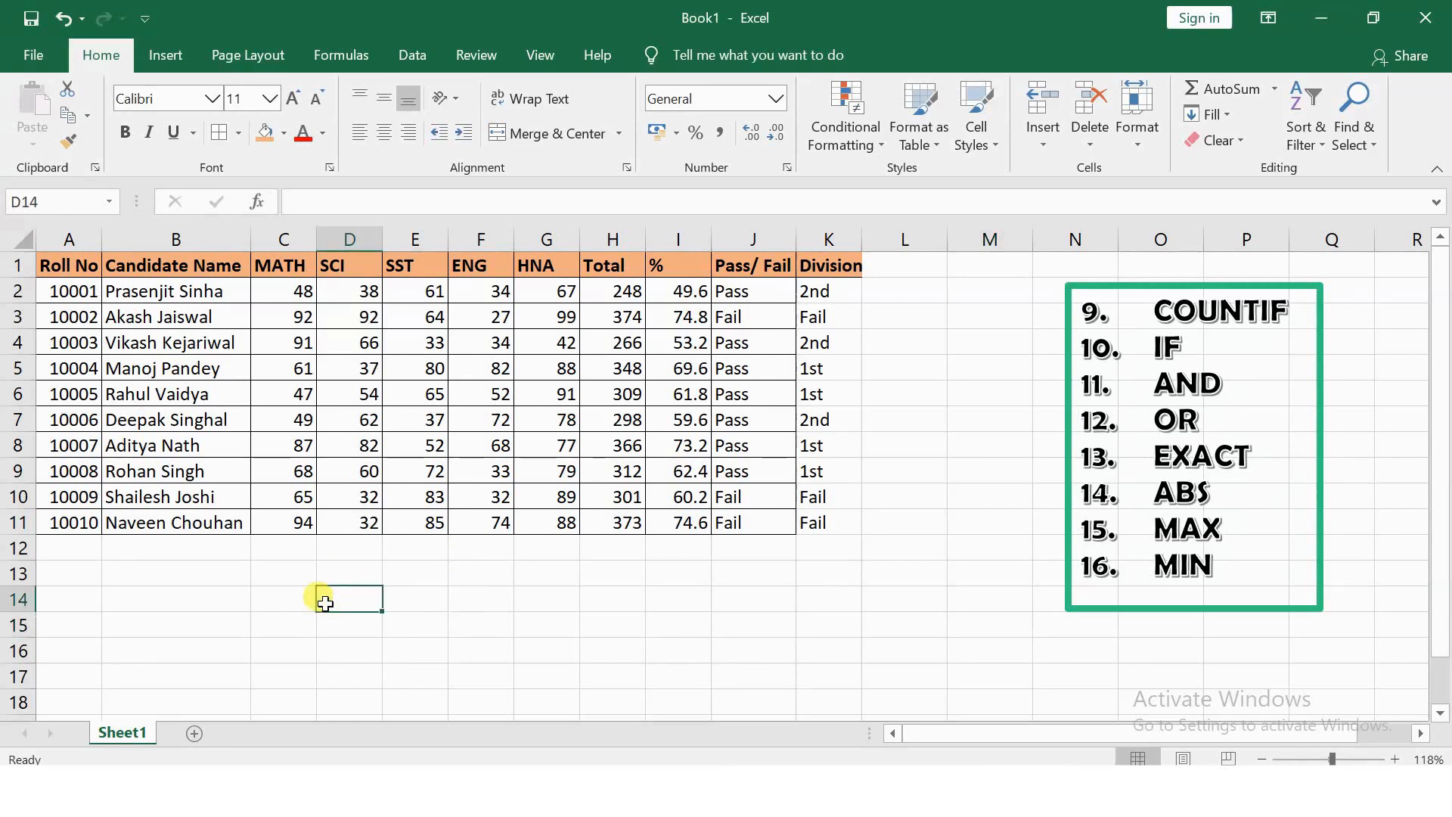
pyautogui.write('=if')
pyautogui.press('Tab')
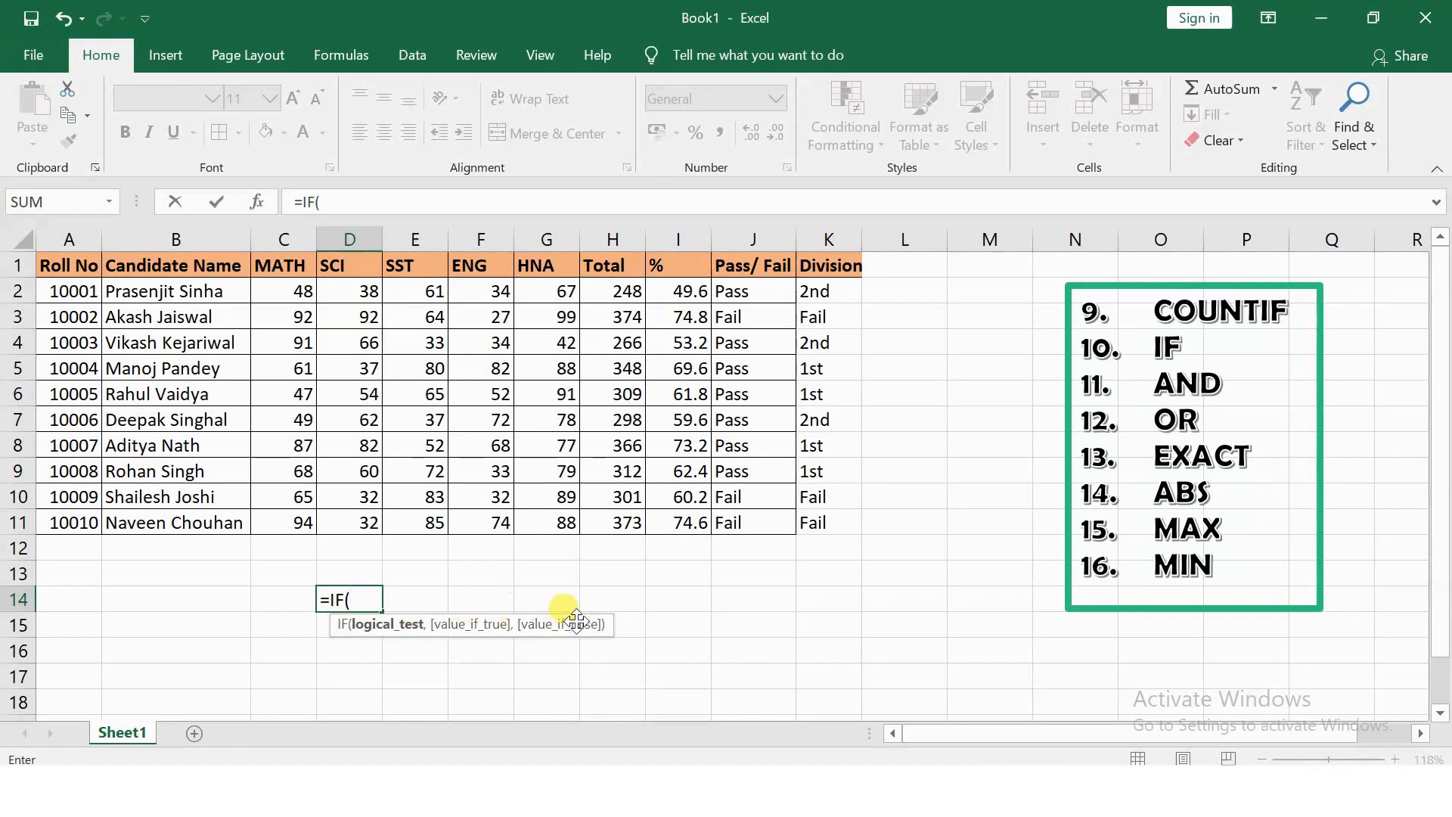
pyautogui.press('Escape')
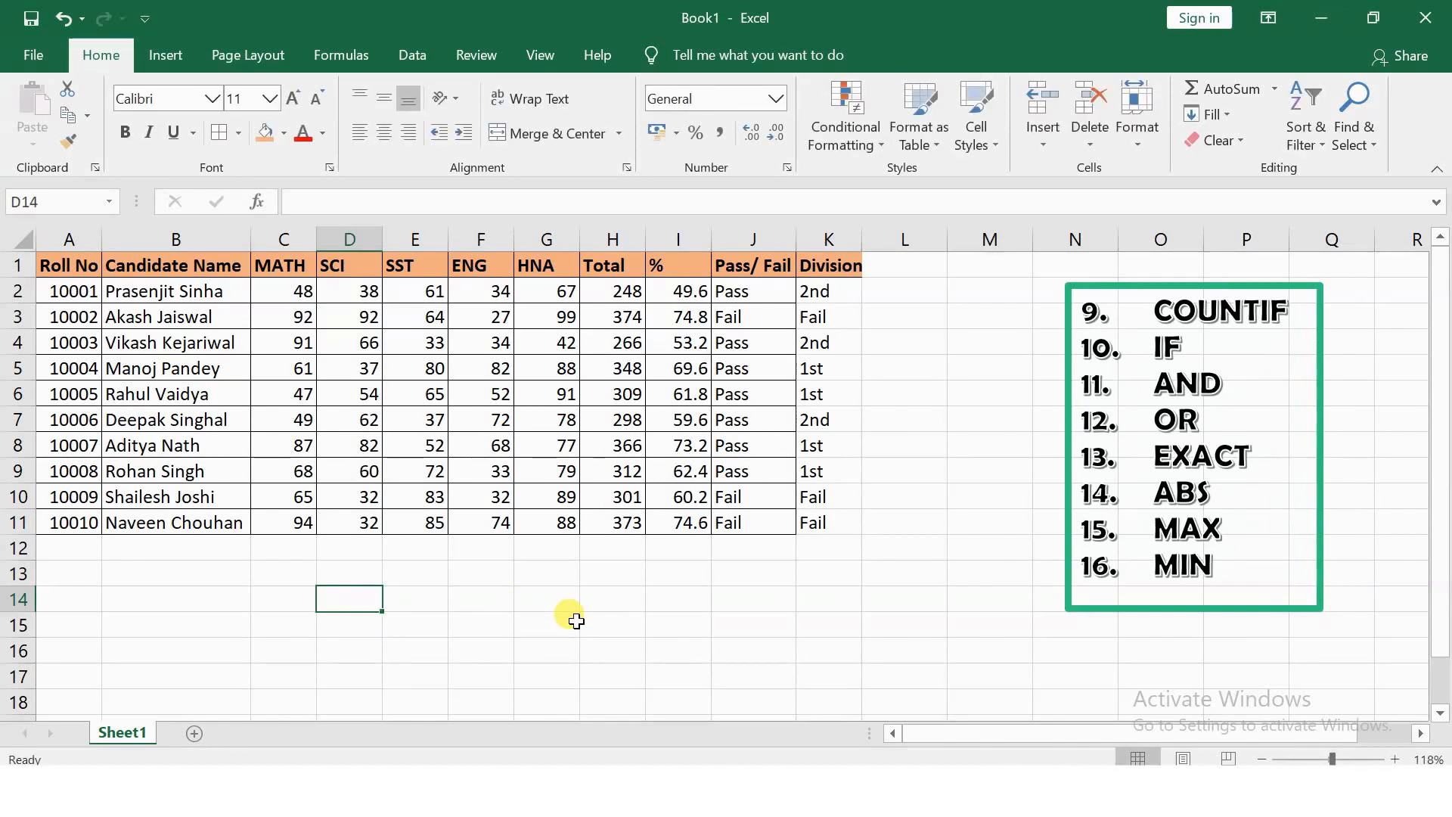
# Enter Kolkata in D14 and start an IF function in D16 with the logical test D14="Kolkata"
pyautogui.write('Kolkata')
pyautogui.press('Return')
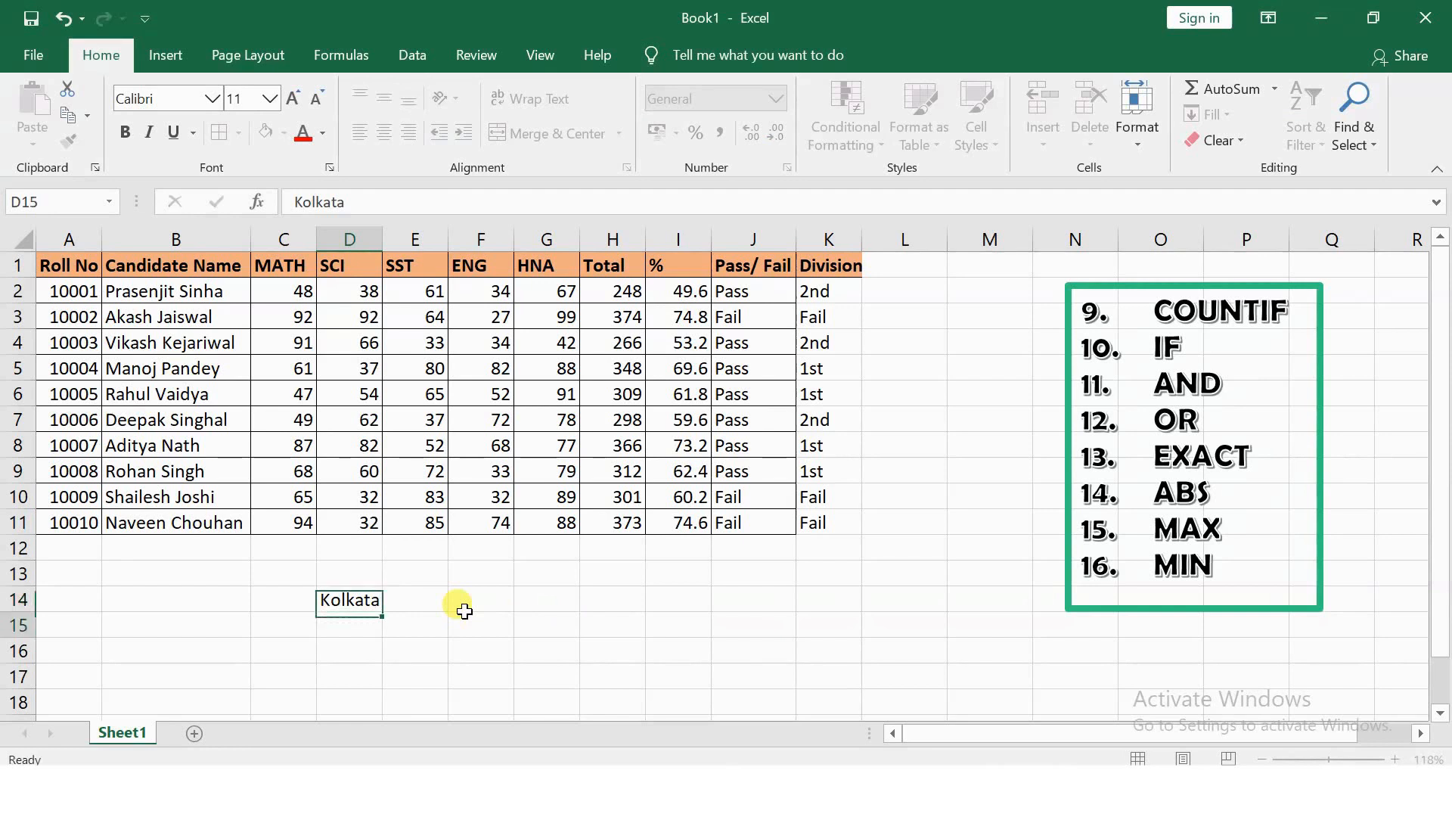
pyautogui.click(358, 645)
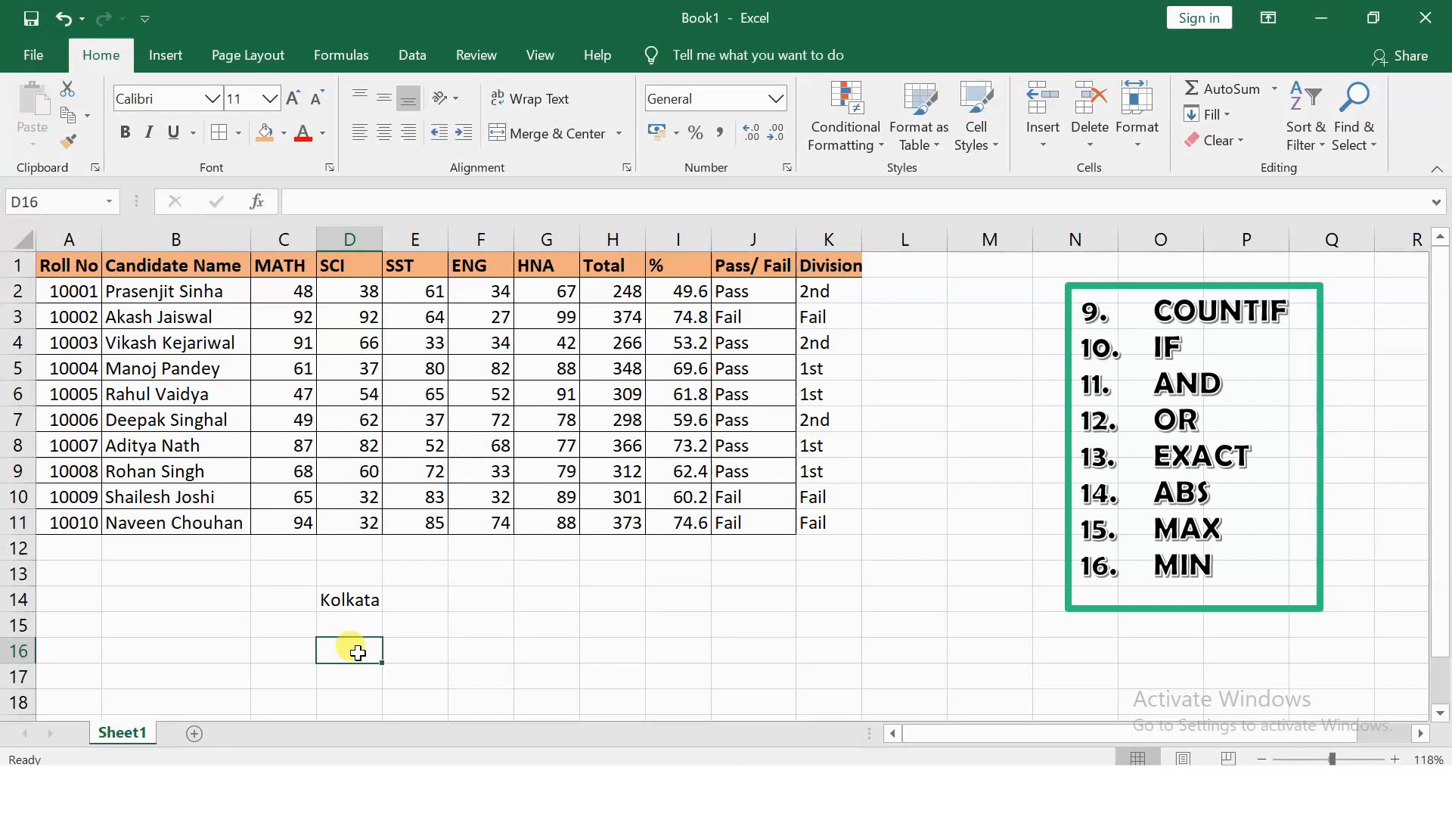
pyautogui.write('=IF(')
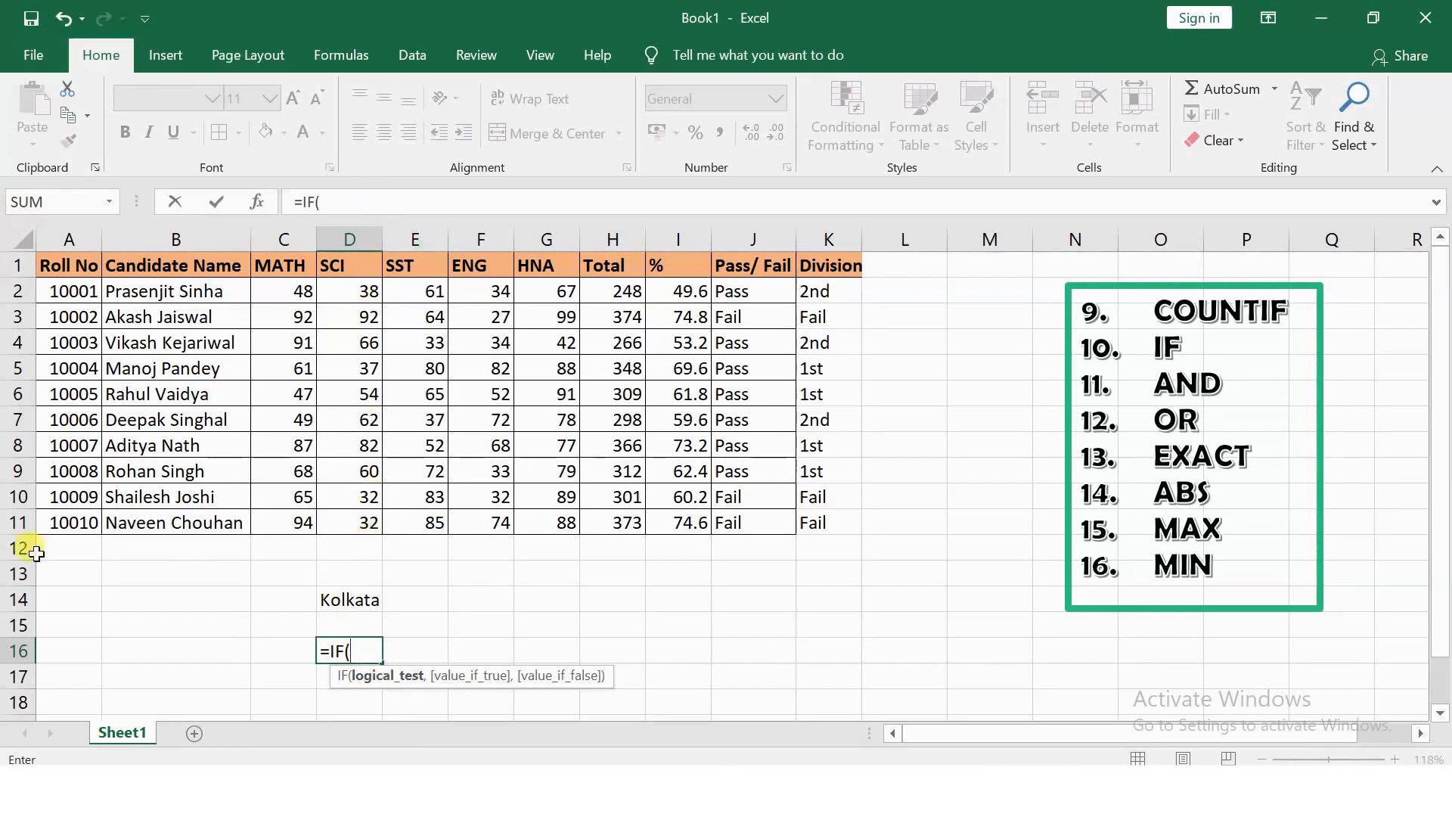
pyautogui.click(349, 599)
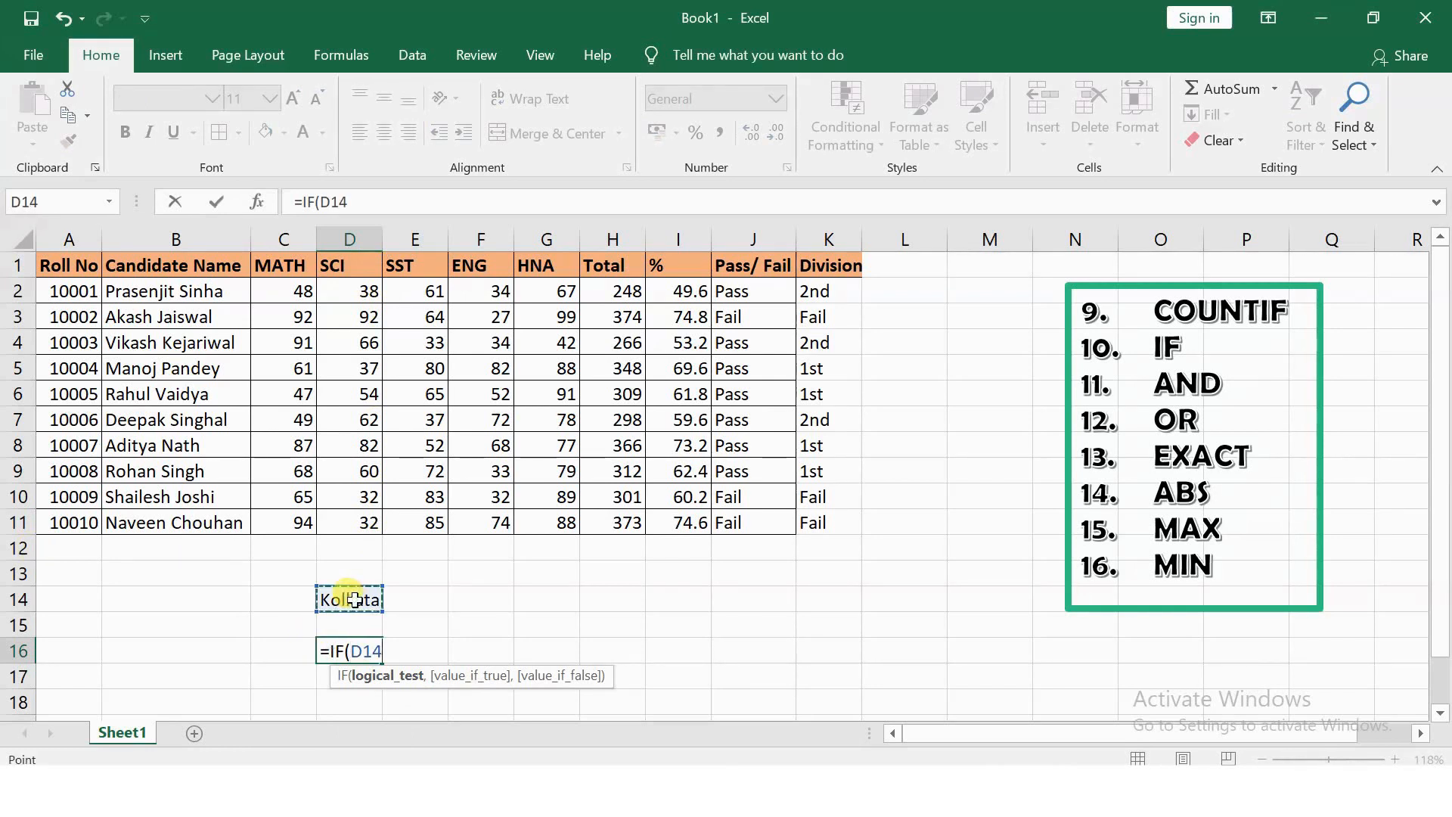
pyautogui.write('="Kolkata"')
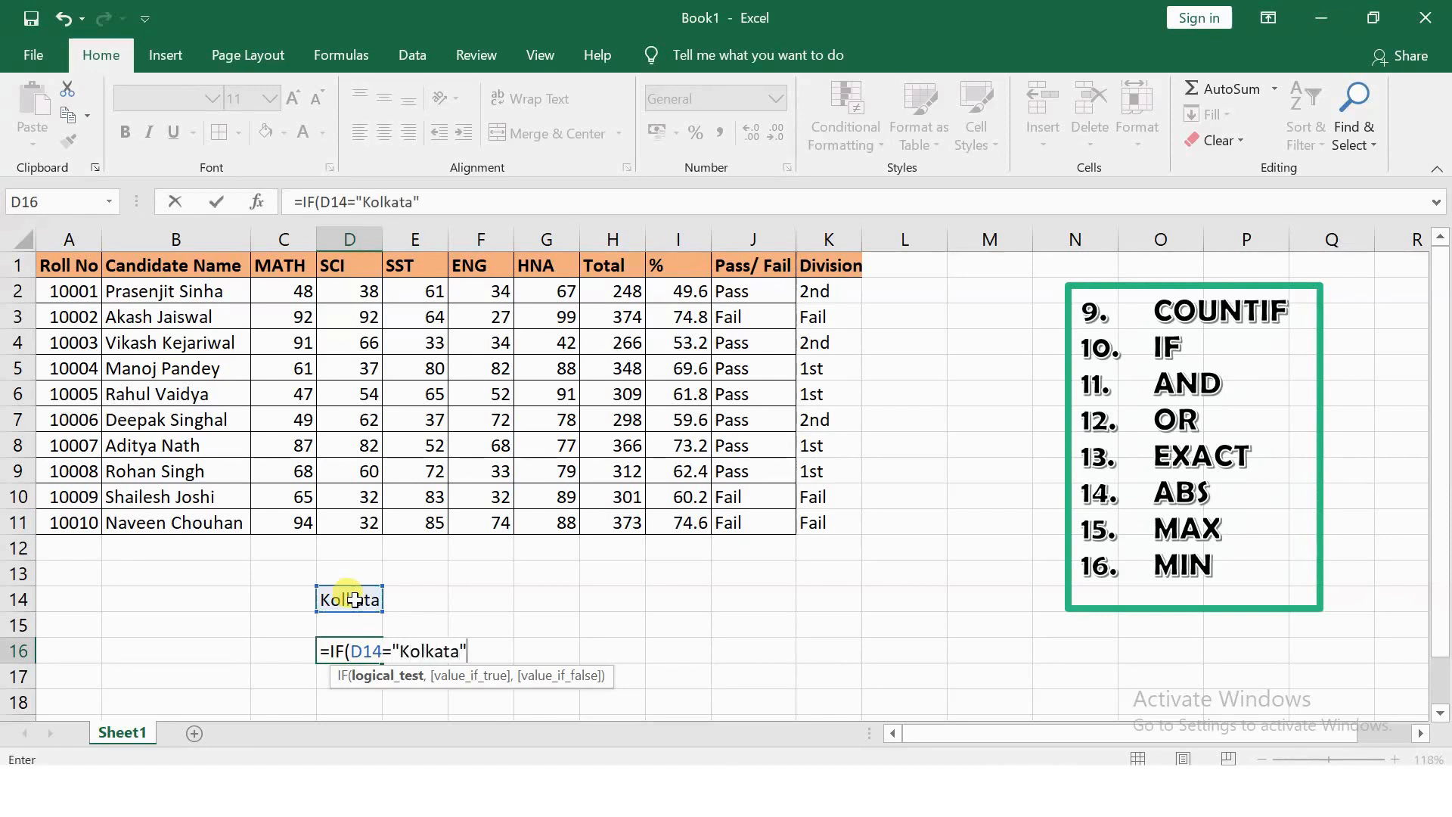
pyautogui.write(',')
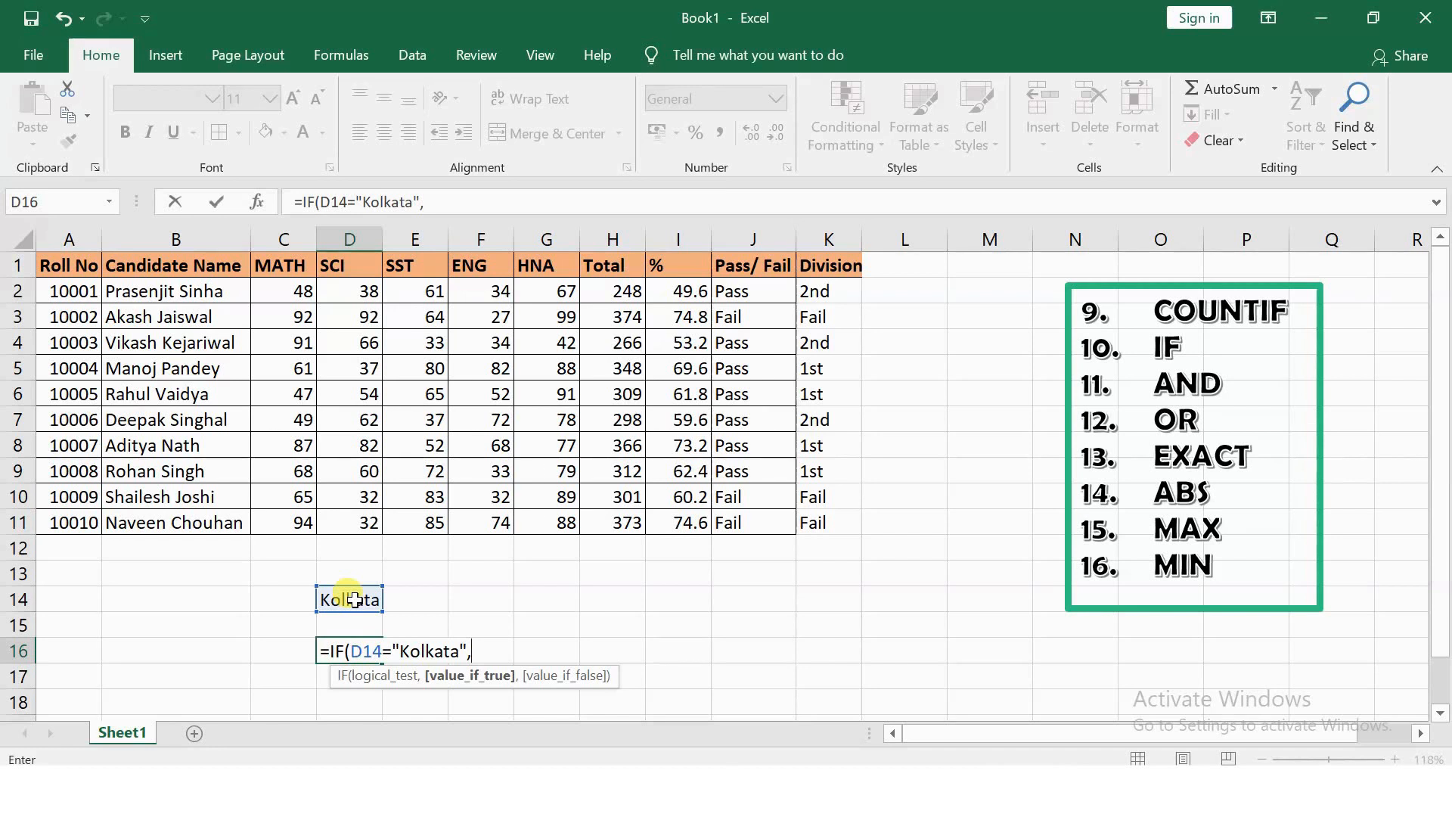
# Complete the D16 IF formula with "True" as the value if true and "False" as the value if false
pyautogui.write('"True"')
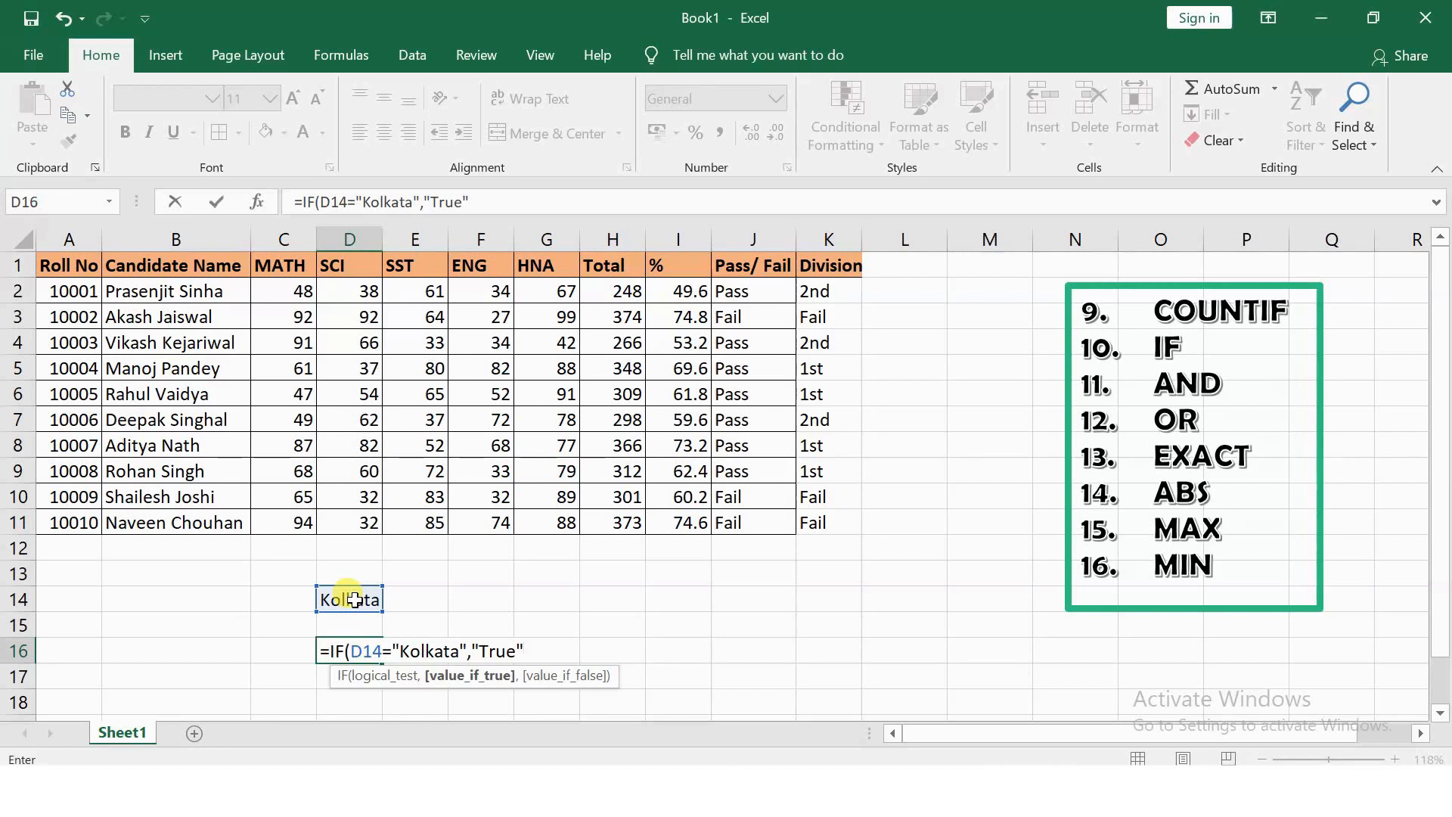
pyautogui.write(',')
pyautogui.write('"Fak')
pyautogui.press('BackSpace')
pyautogui.write('lse"')
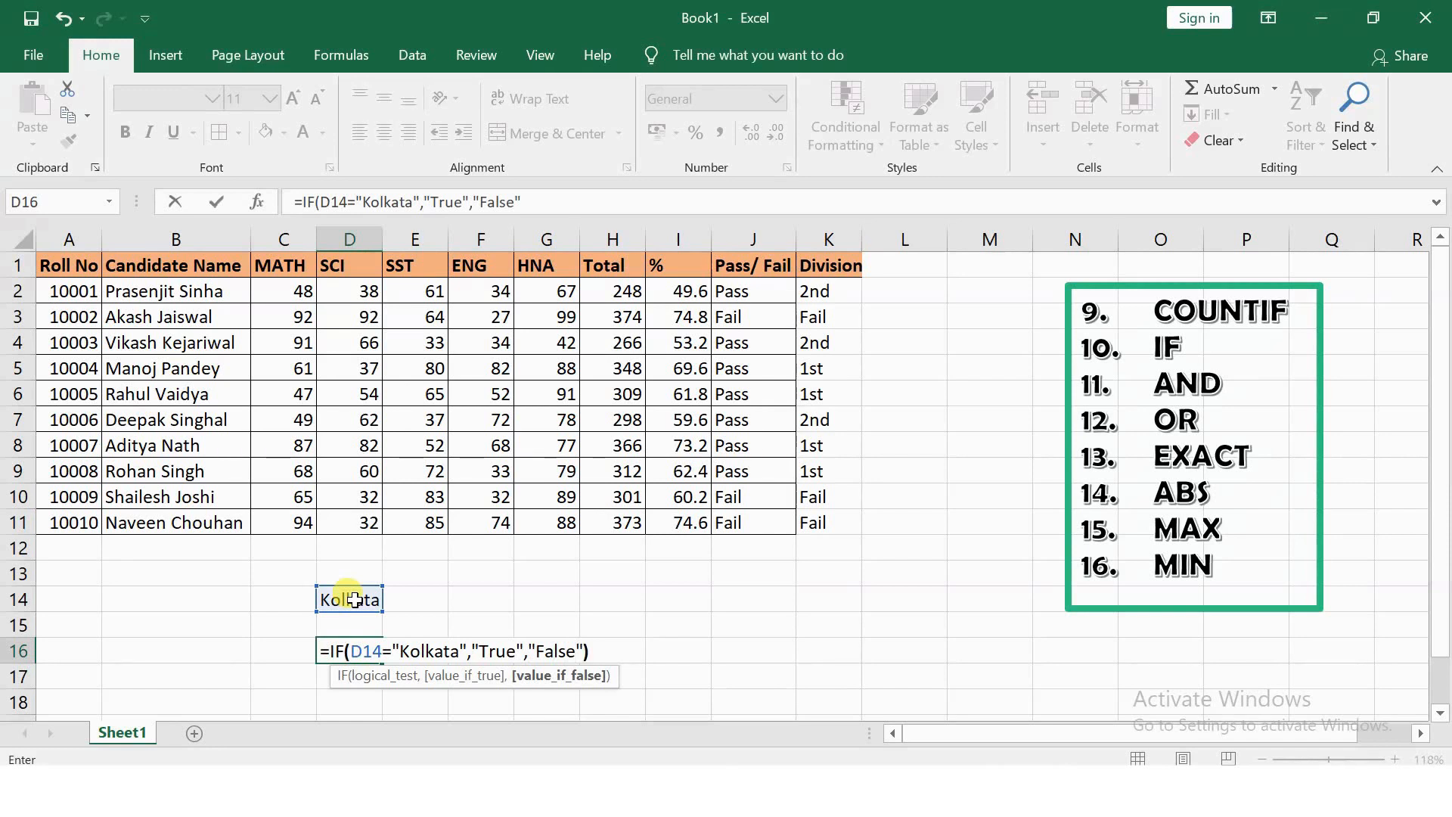
pyautogui.write(')')
pyautogui.press('Return')
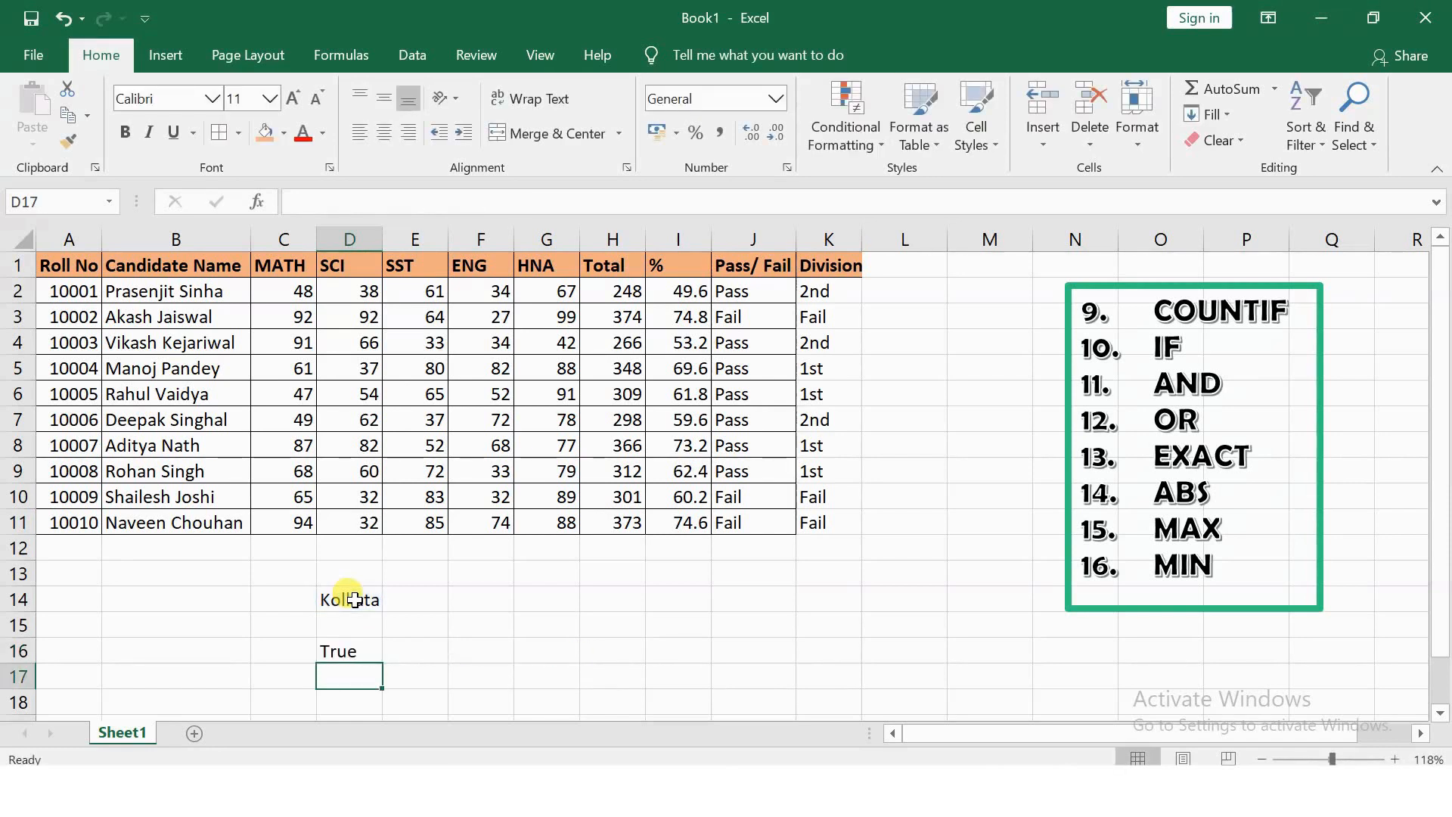
# Change the city in D14 to Jaipur and check the IF formula in D16
pyautogui.click(354, 599)
pyautogui.write('Jaipur')
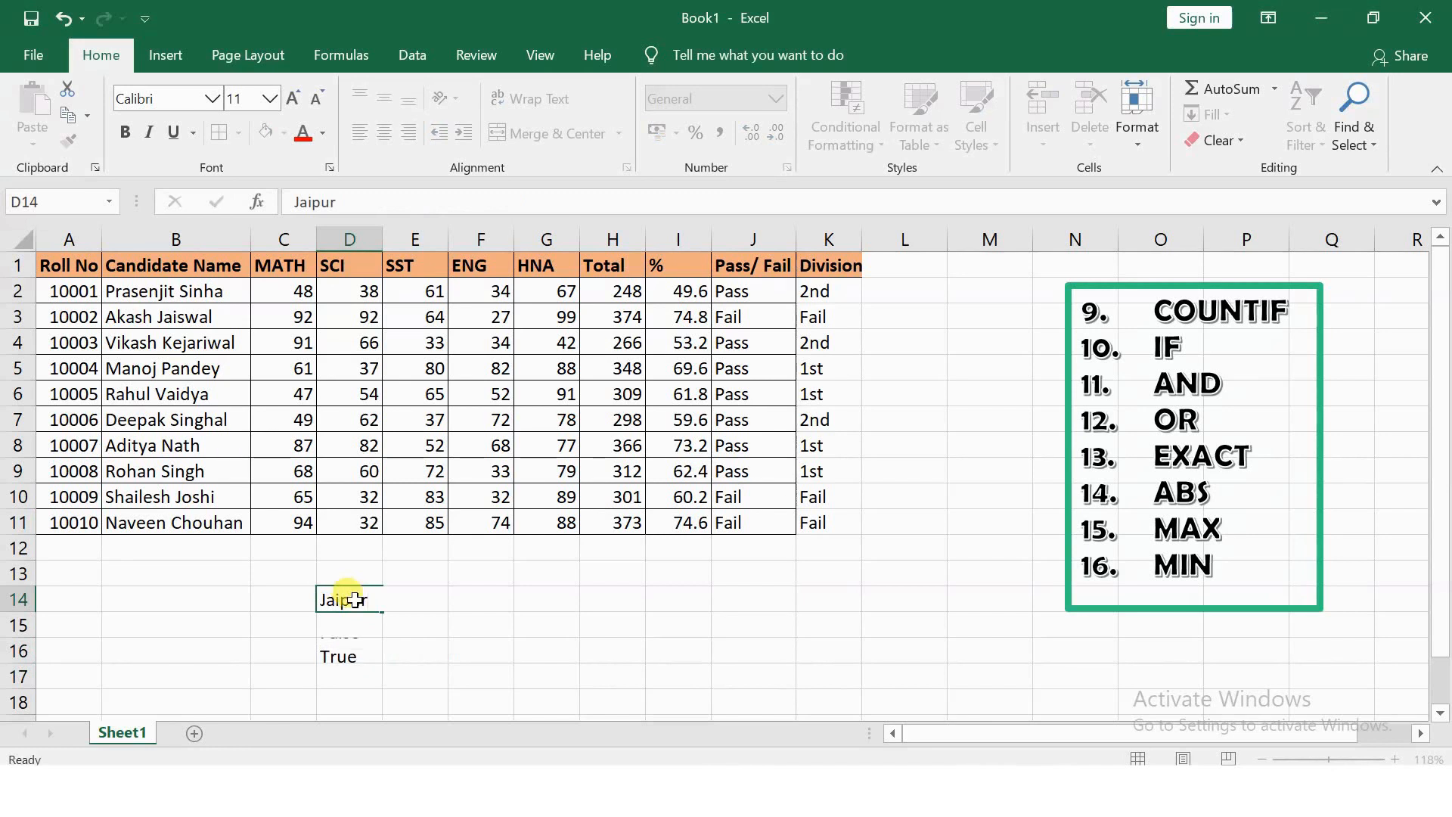
pyautogui.press('Return')
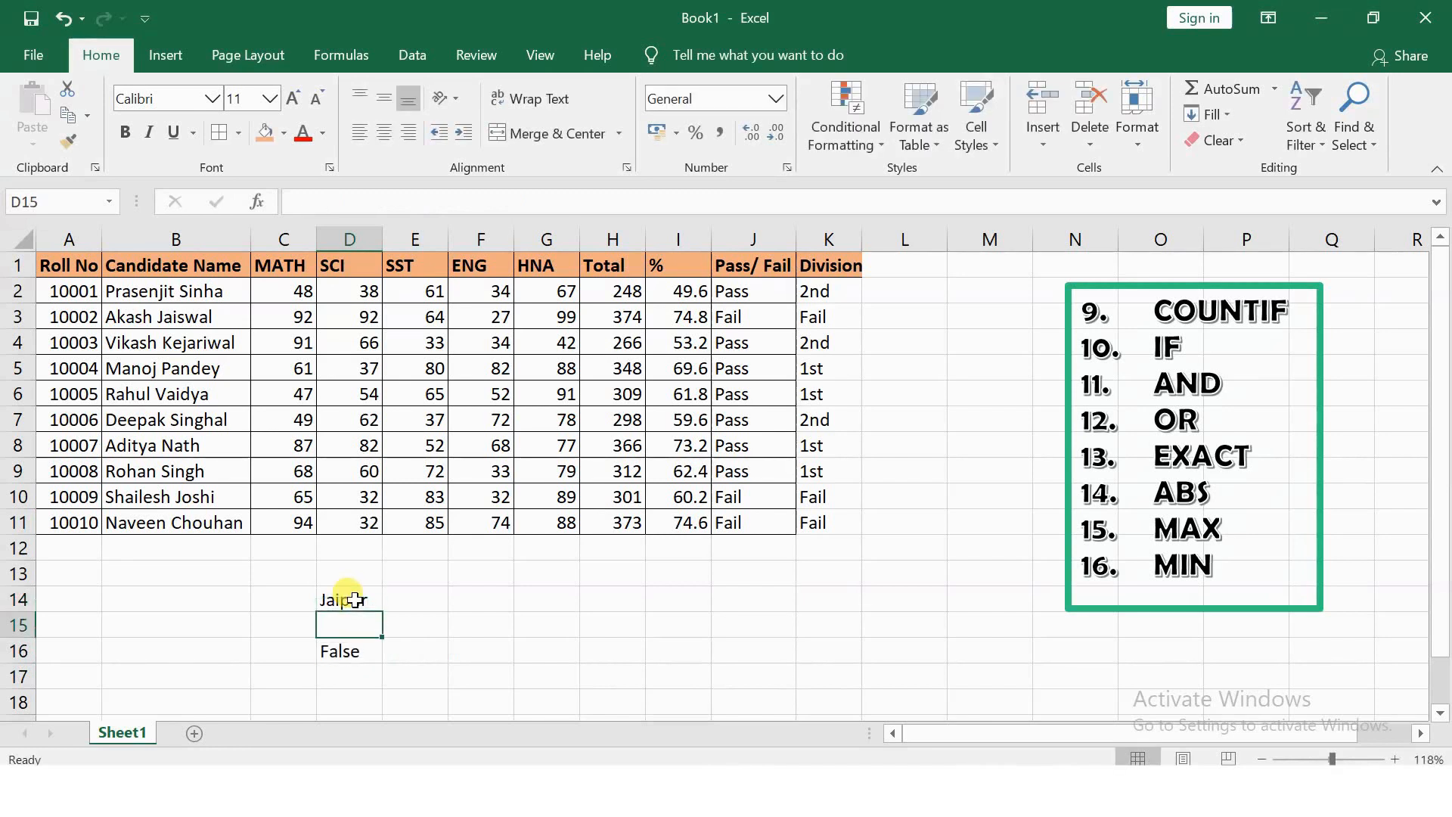
pyautogui.click(355, 600)
pyautogui.click(344, 654)
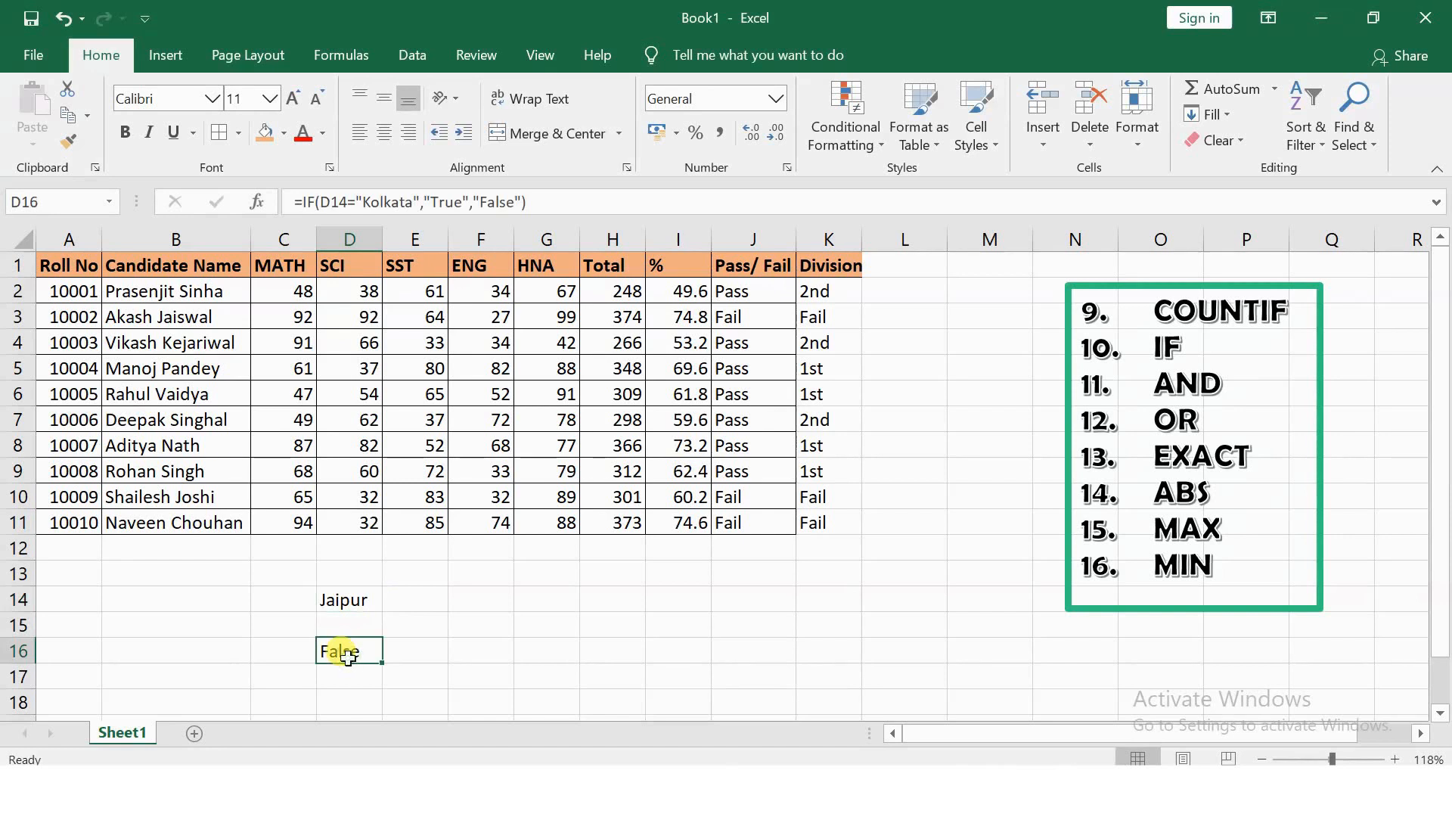
# Clear the city example from C13:E16 and enter 99 in C14
pyautogui.moveTo(283, 573); pyautogui.dragTo(413, 656)
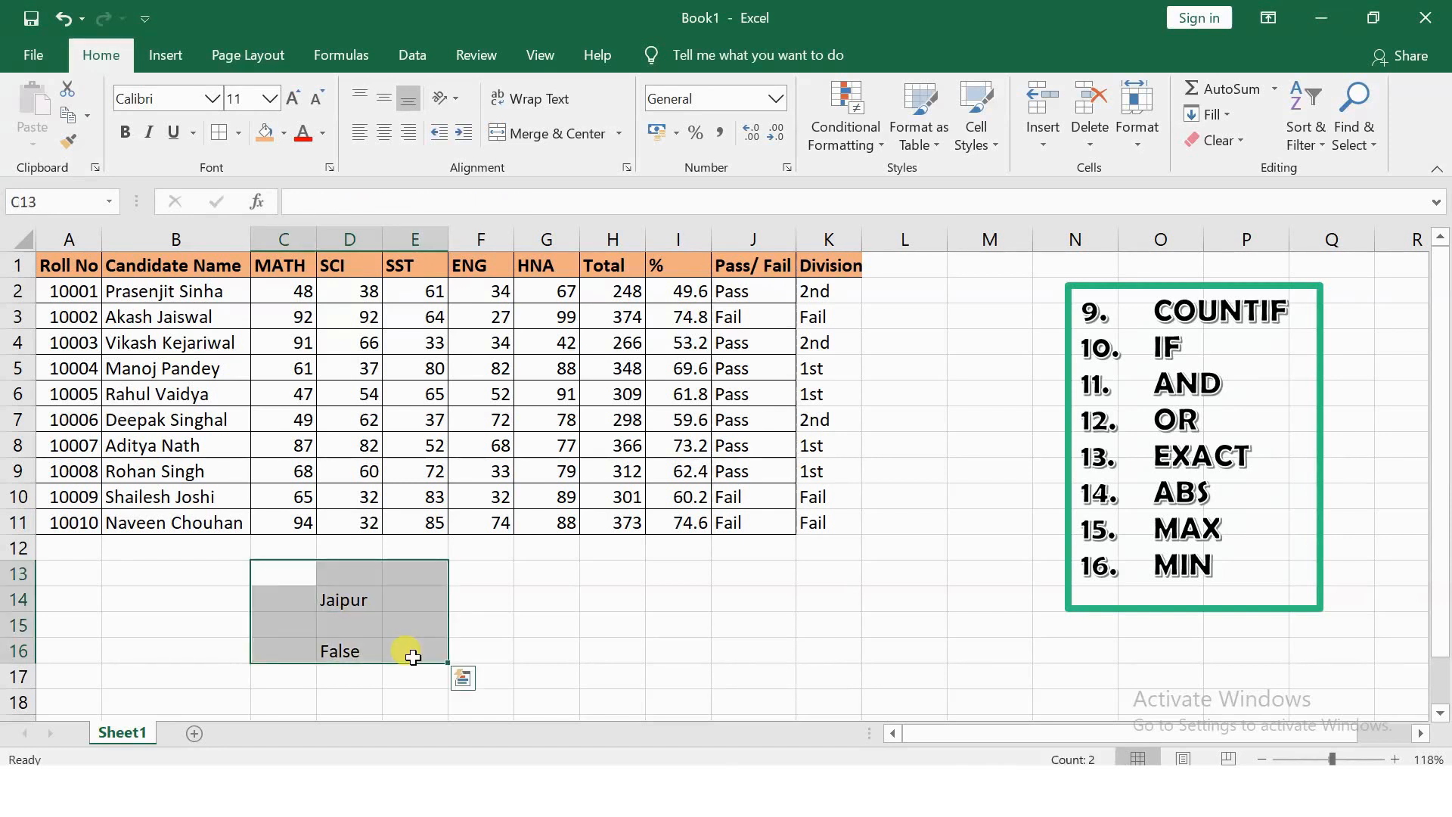
pyautogui.press('Delete')
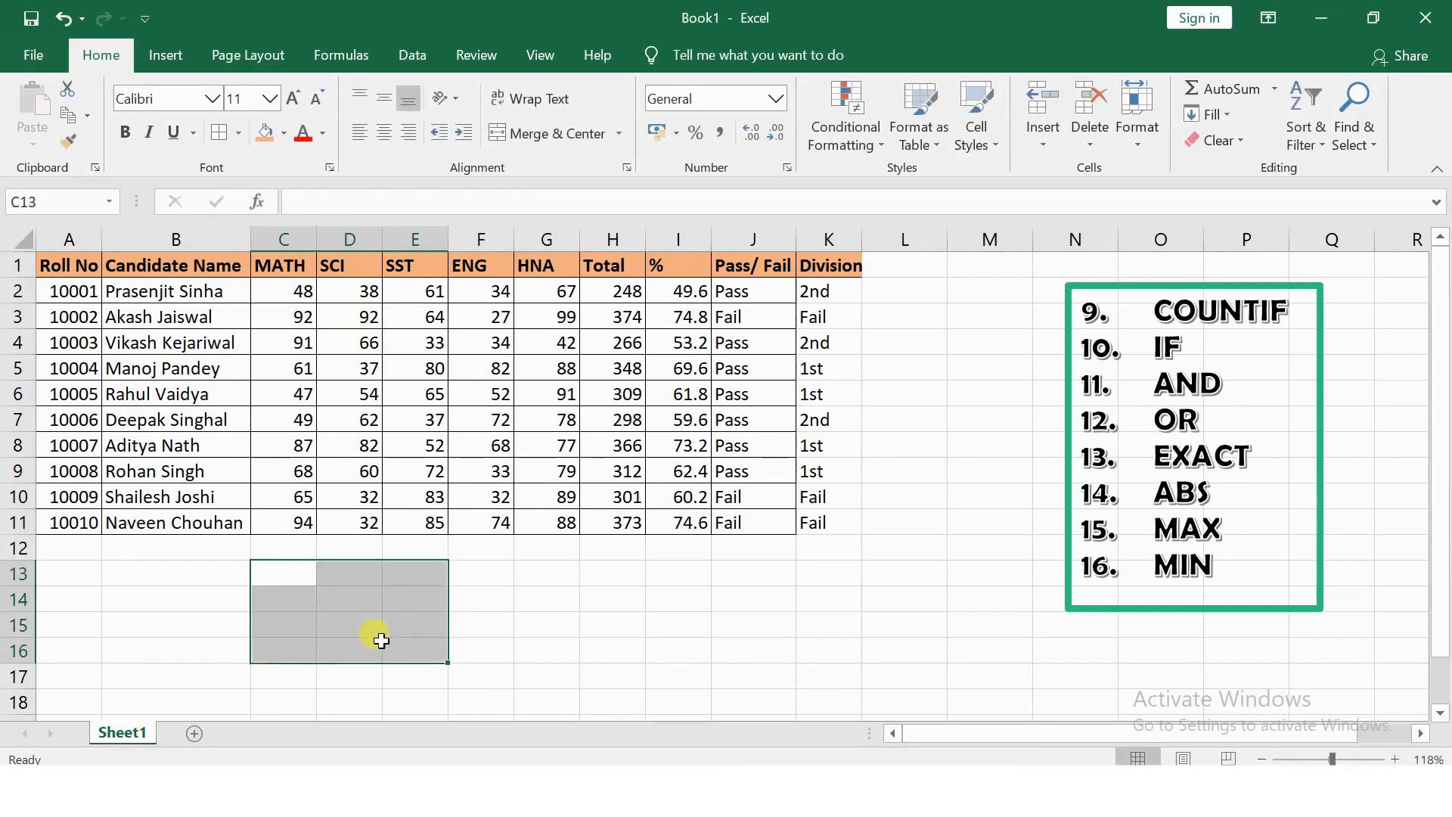
pyautogui.click(295, 589)
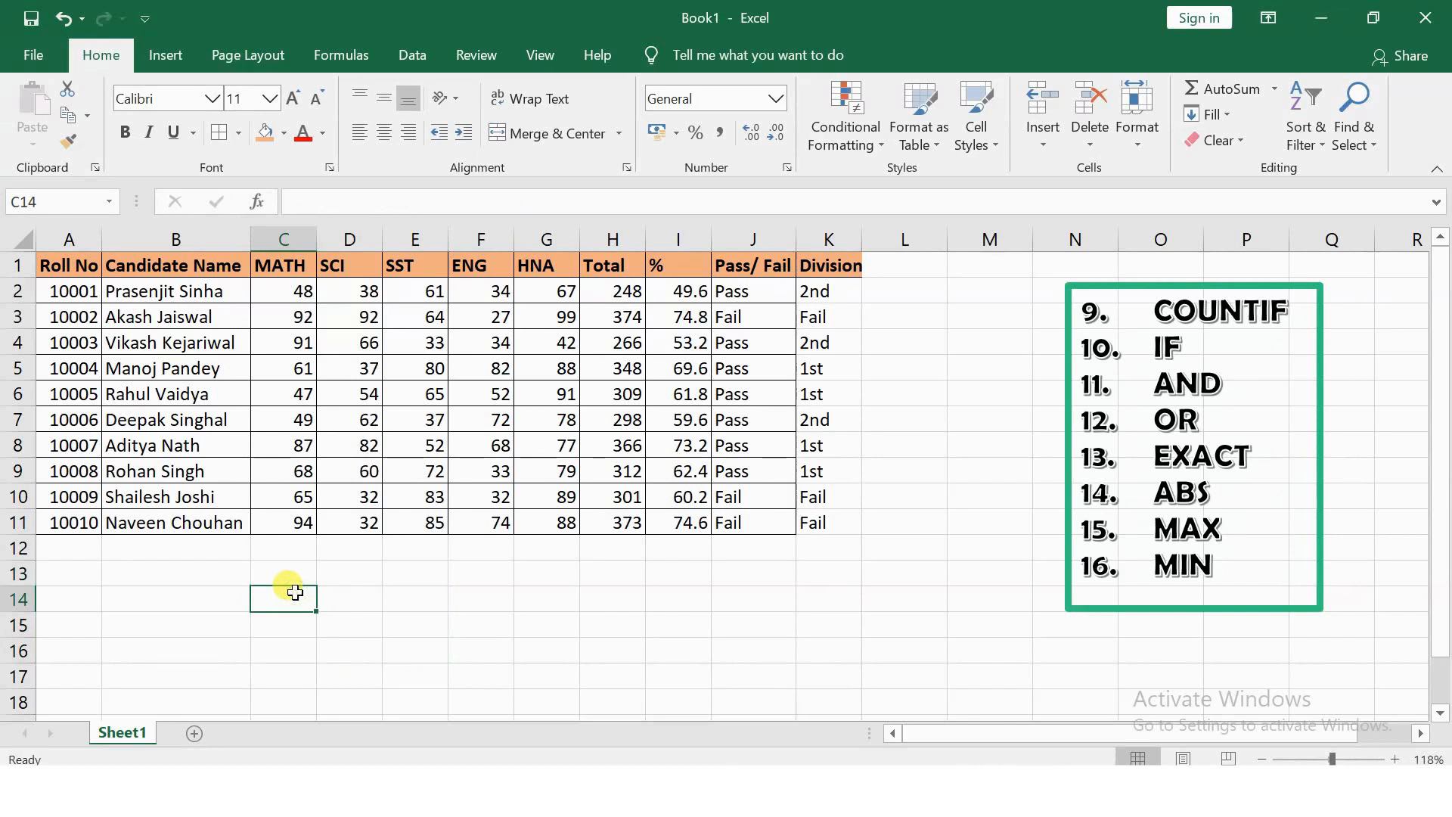
pyautogui.write('99')
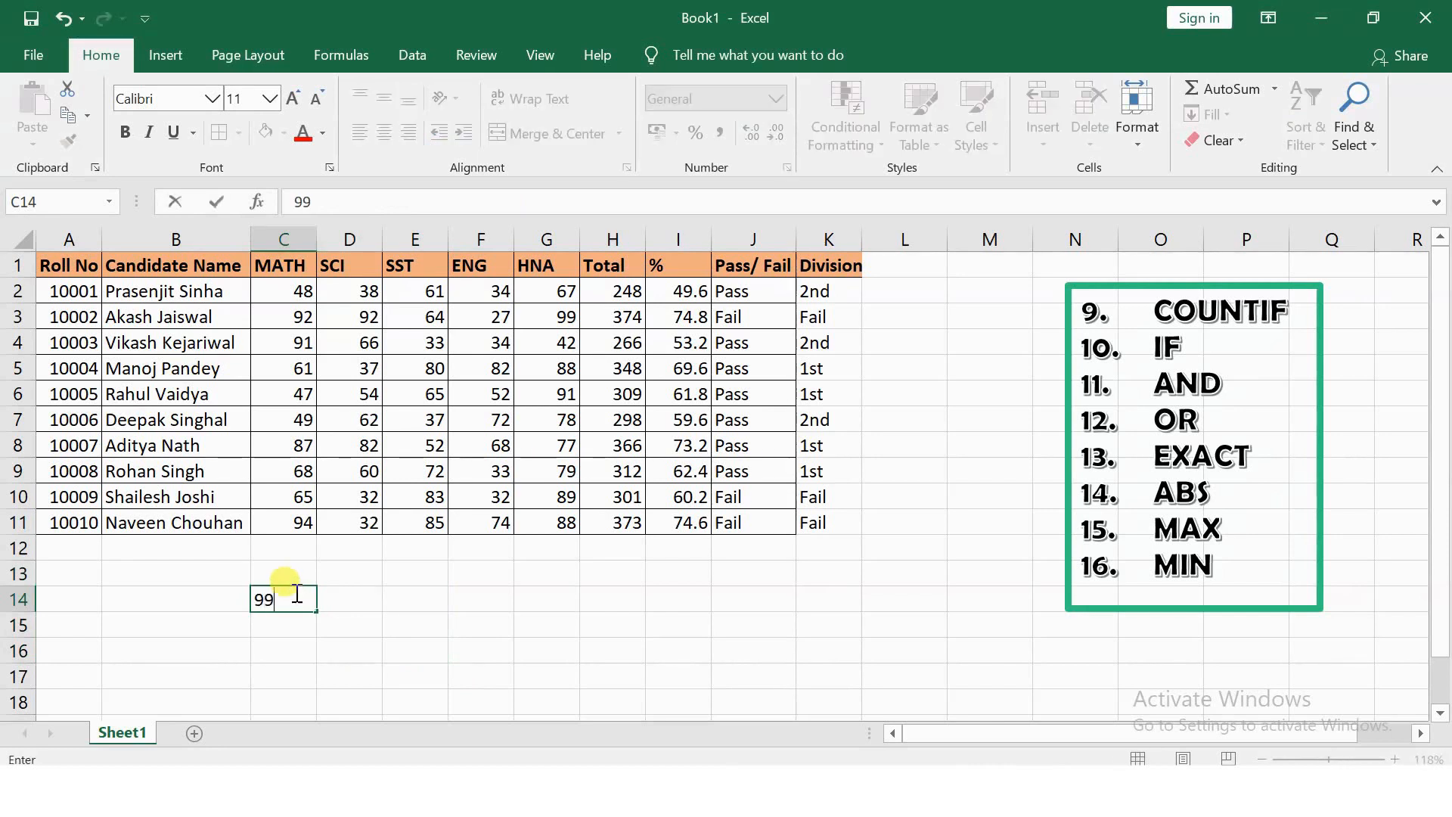
pyautogui.click(281, 648)
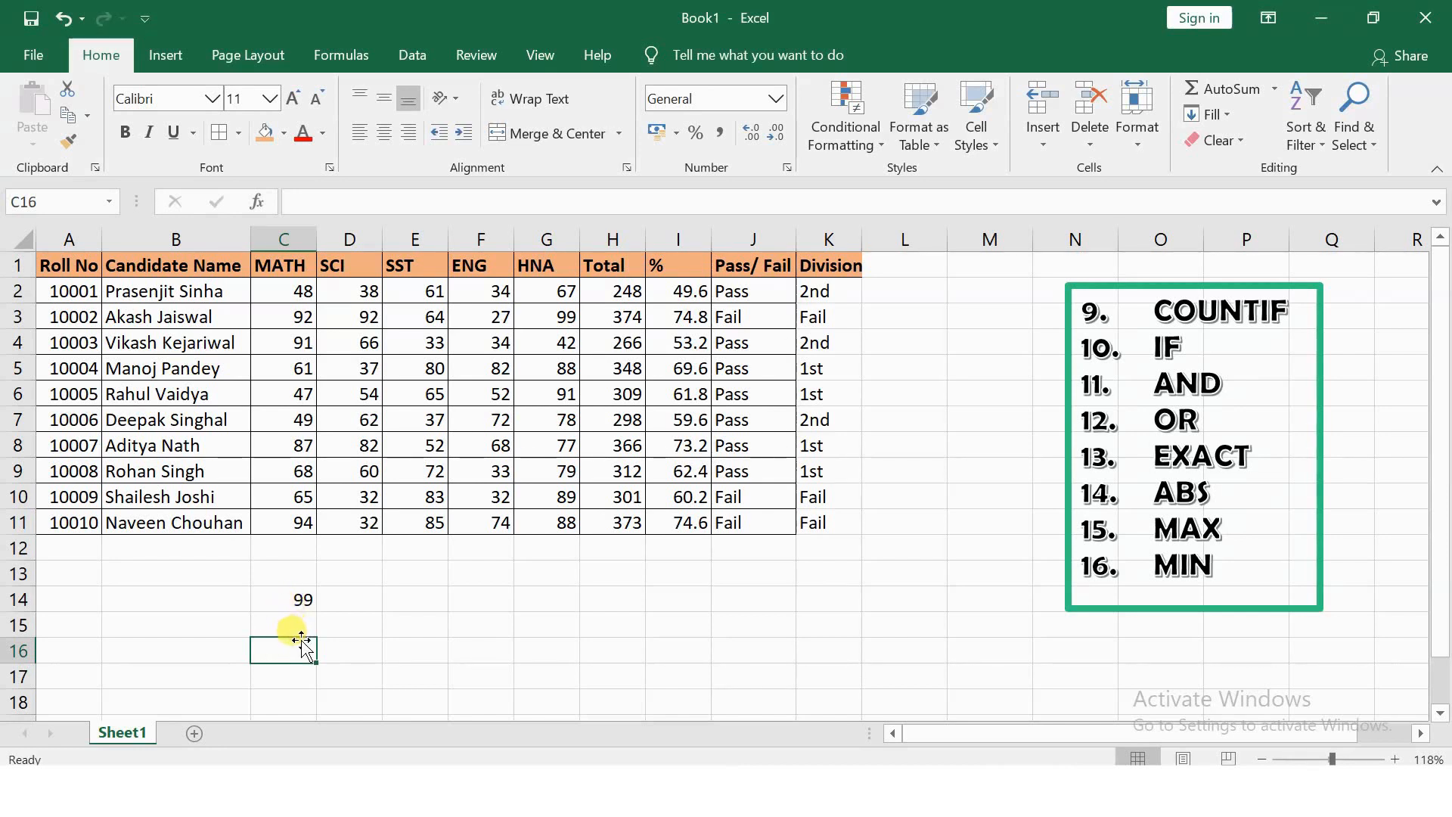
# Enter an IF formula in C16 that returns "Good" if C14>90 and "Bad" otherwise
pyautogui.write('=if')
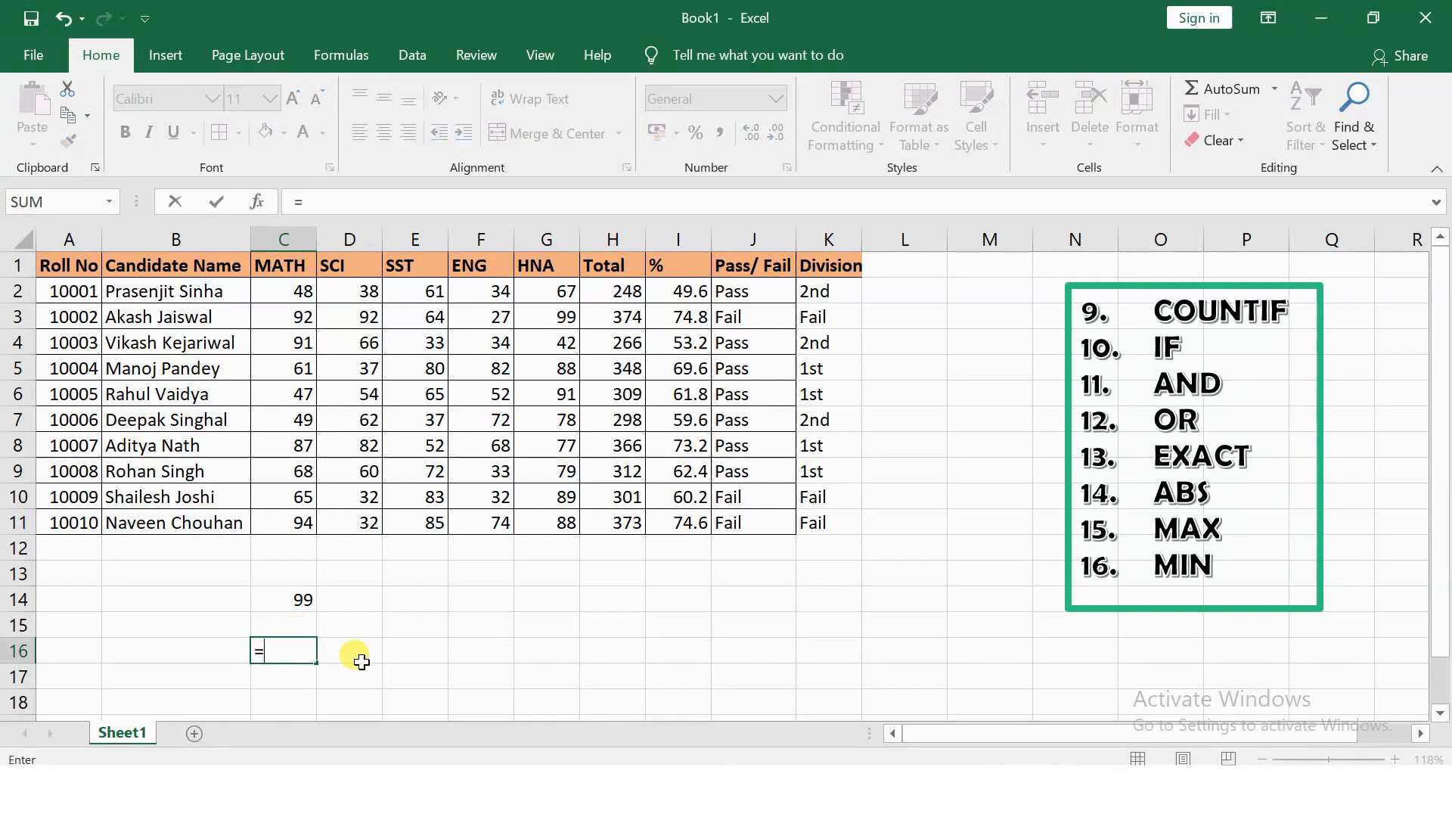
pyautogui.press('Tab')
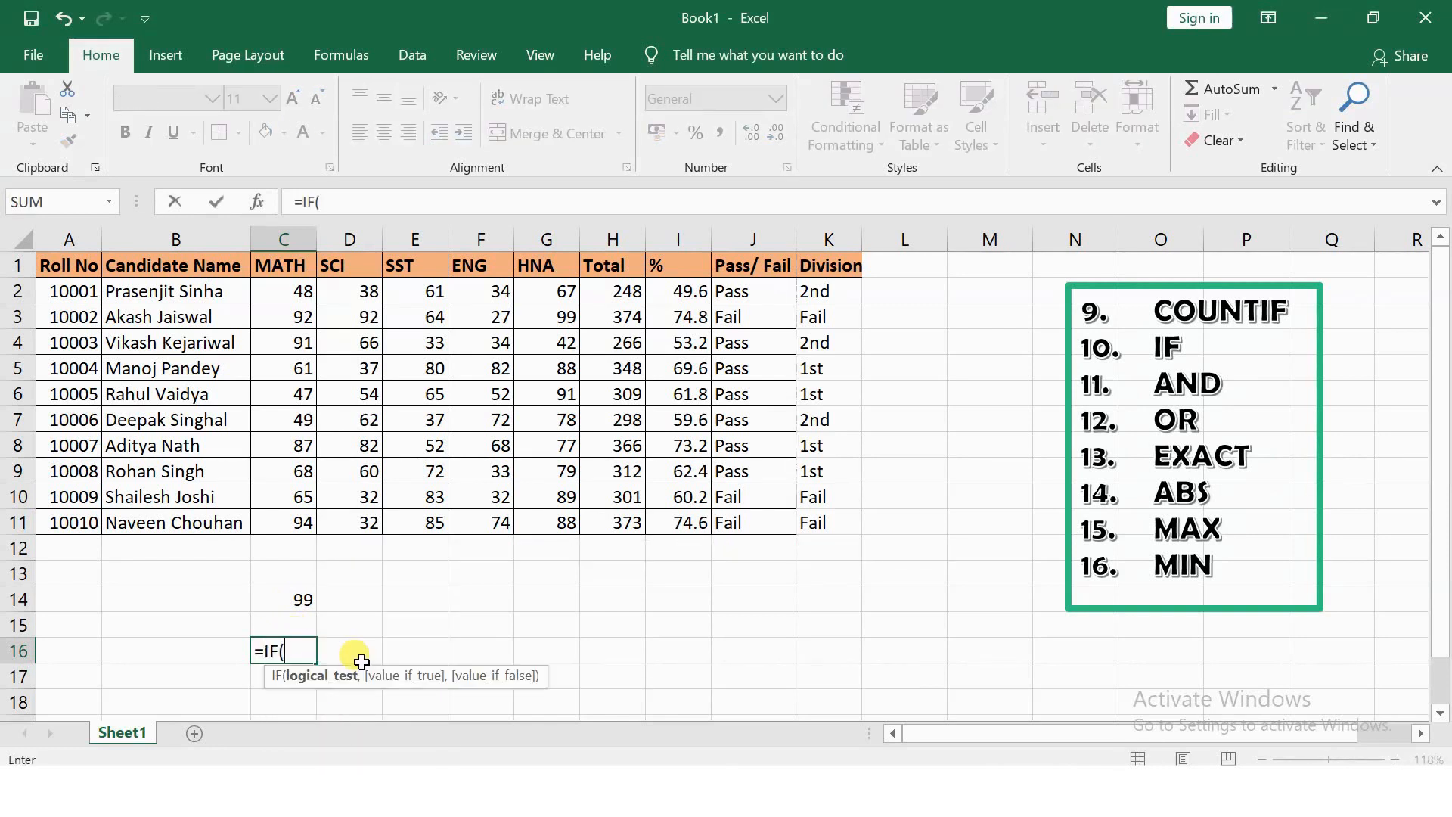
pyautogui.click(304, 598)
pyautogui.write('>')
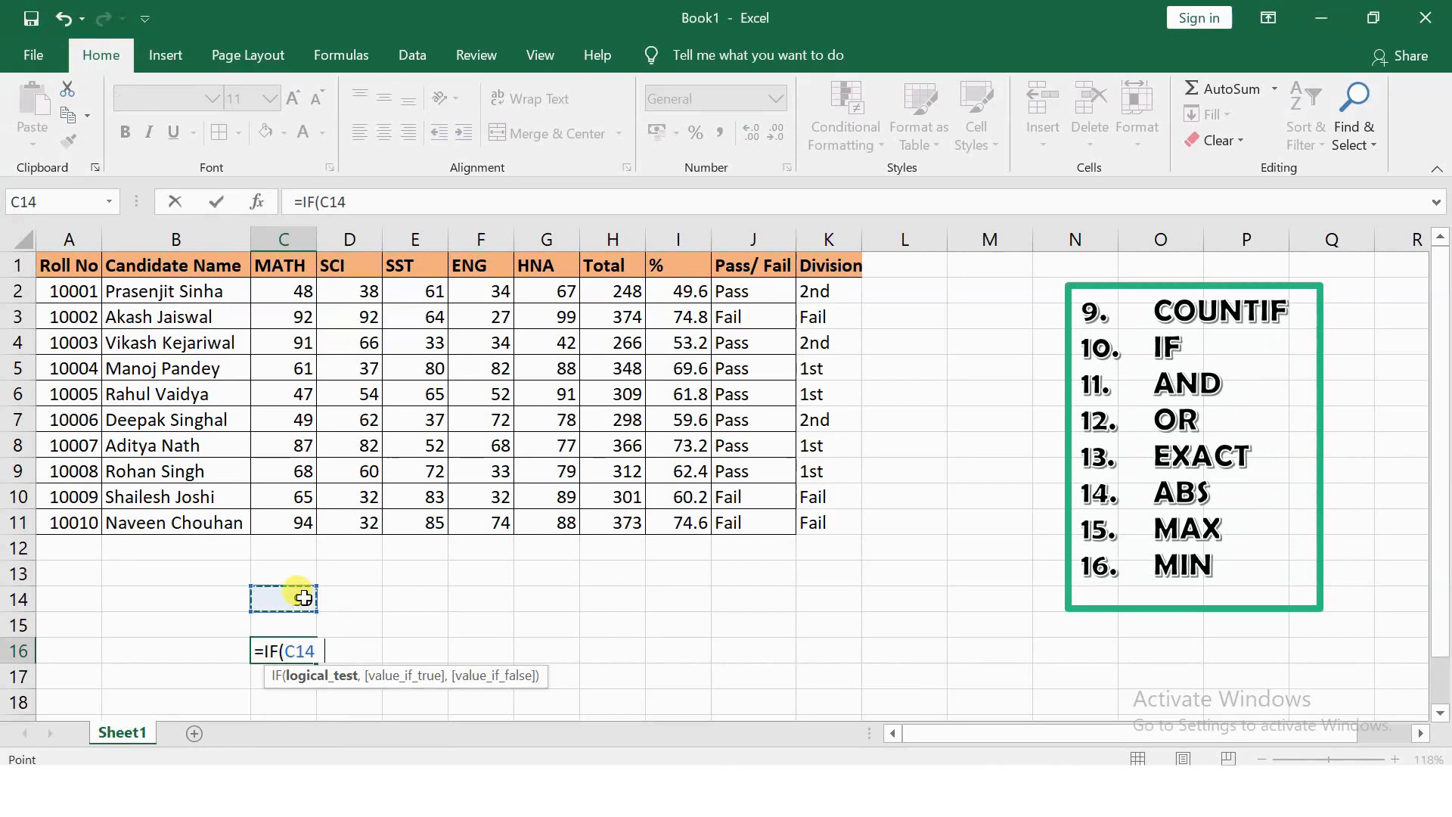
pyautogui.write('90,')
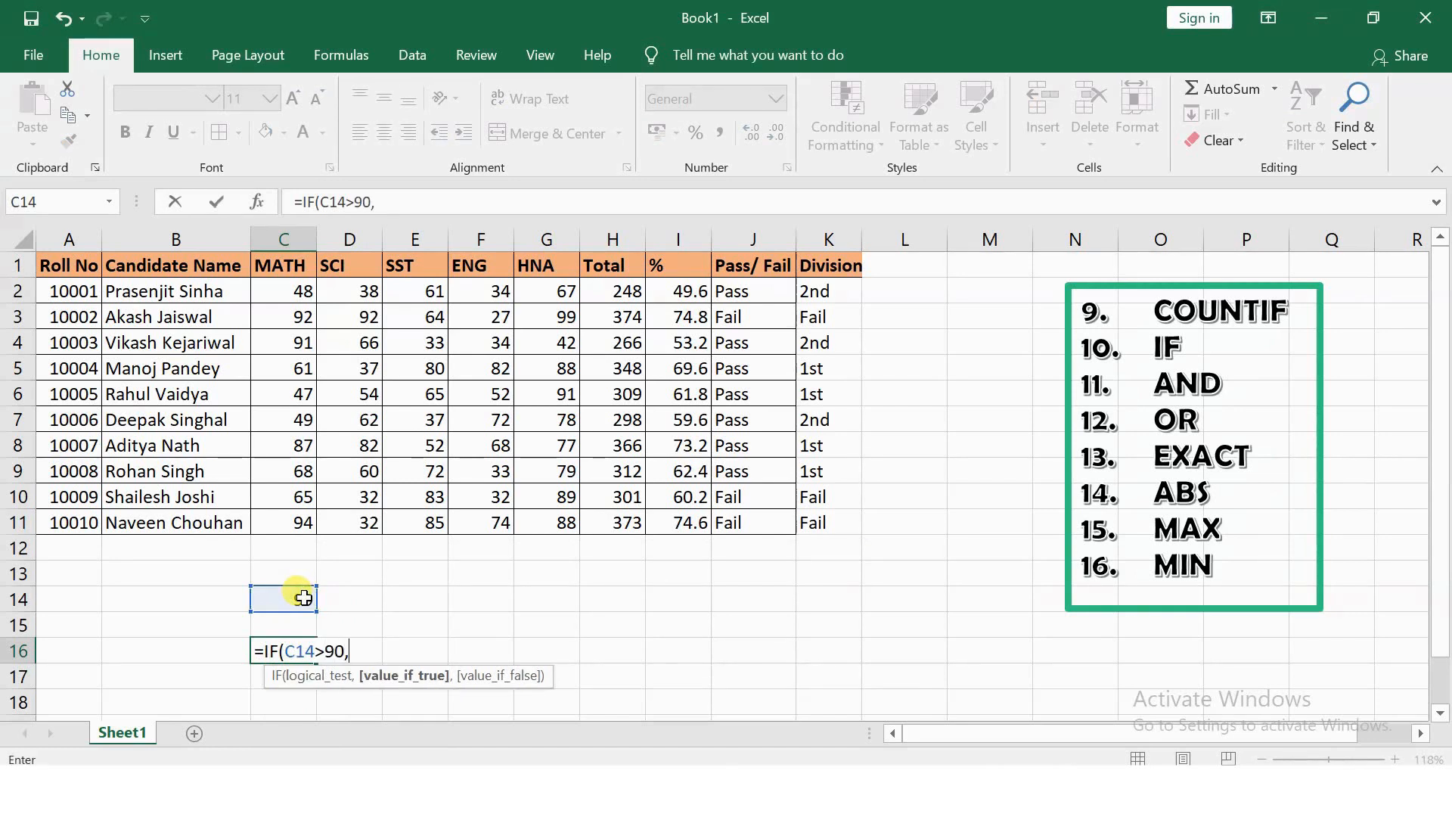
pyautogui.write('"Good","Bad")')
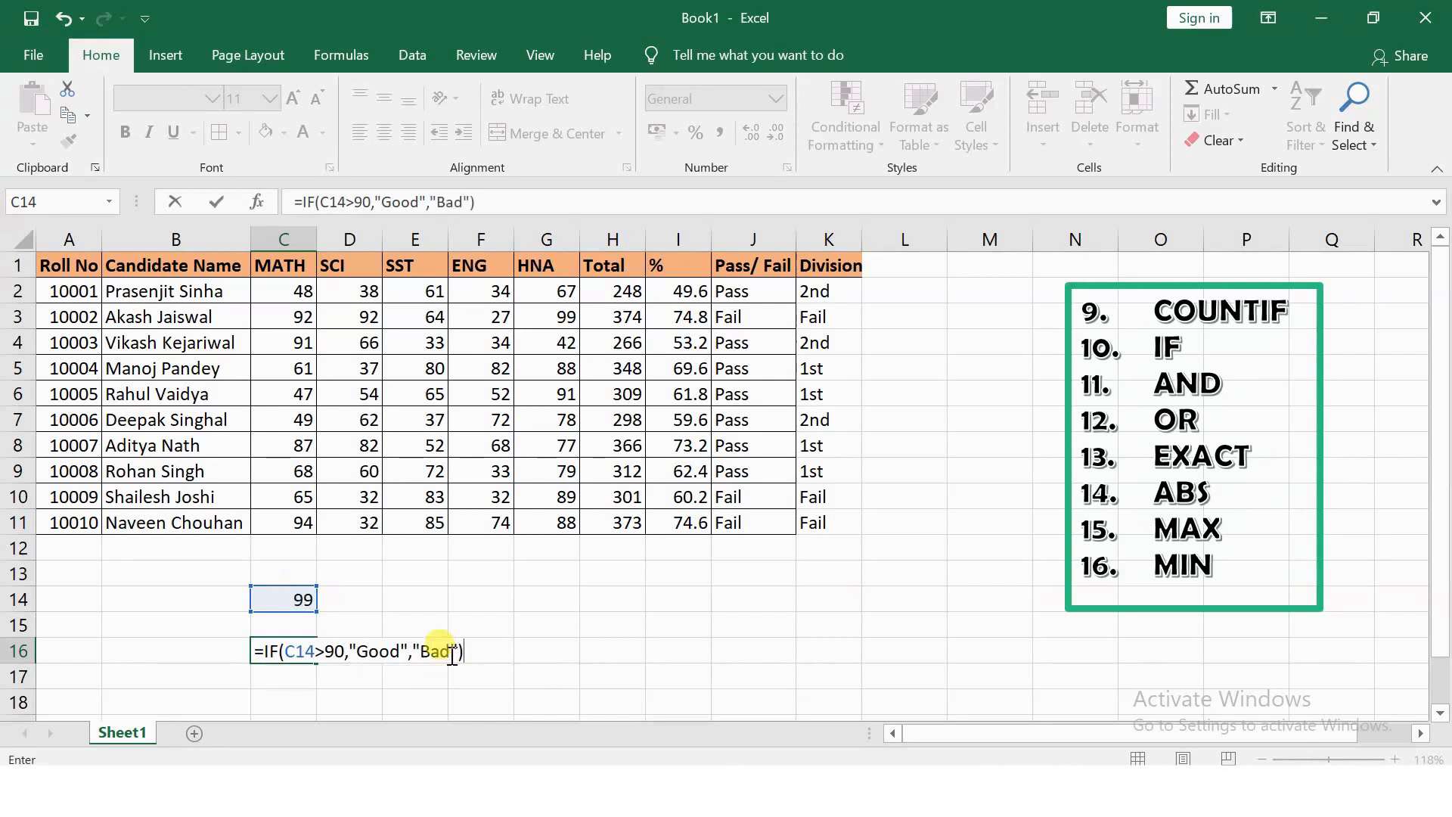
pyautogui.press('Return')
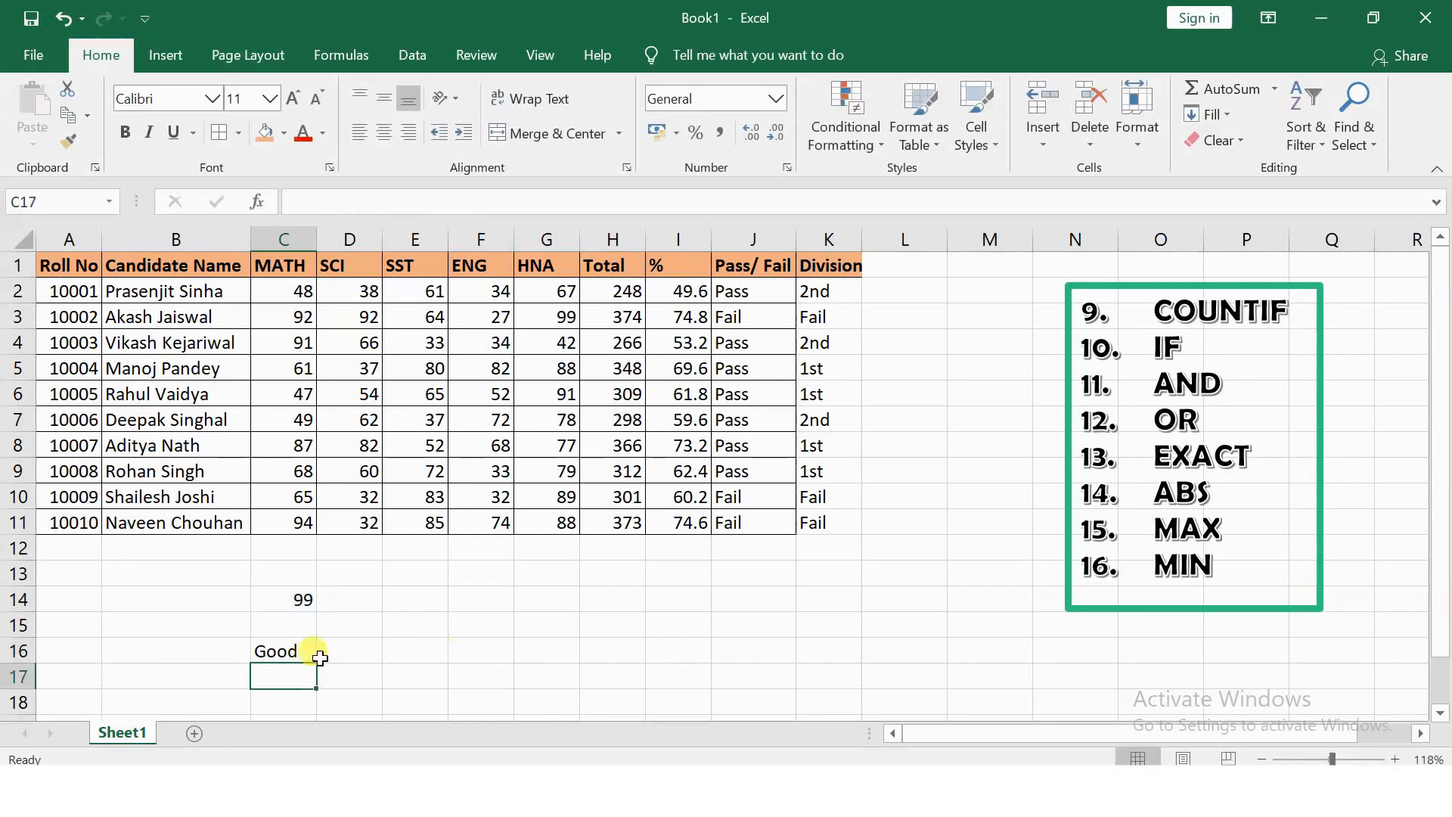
# Test the IF formula by setting C14 to 89 and then to 90
pyautogui.click(295, 605)
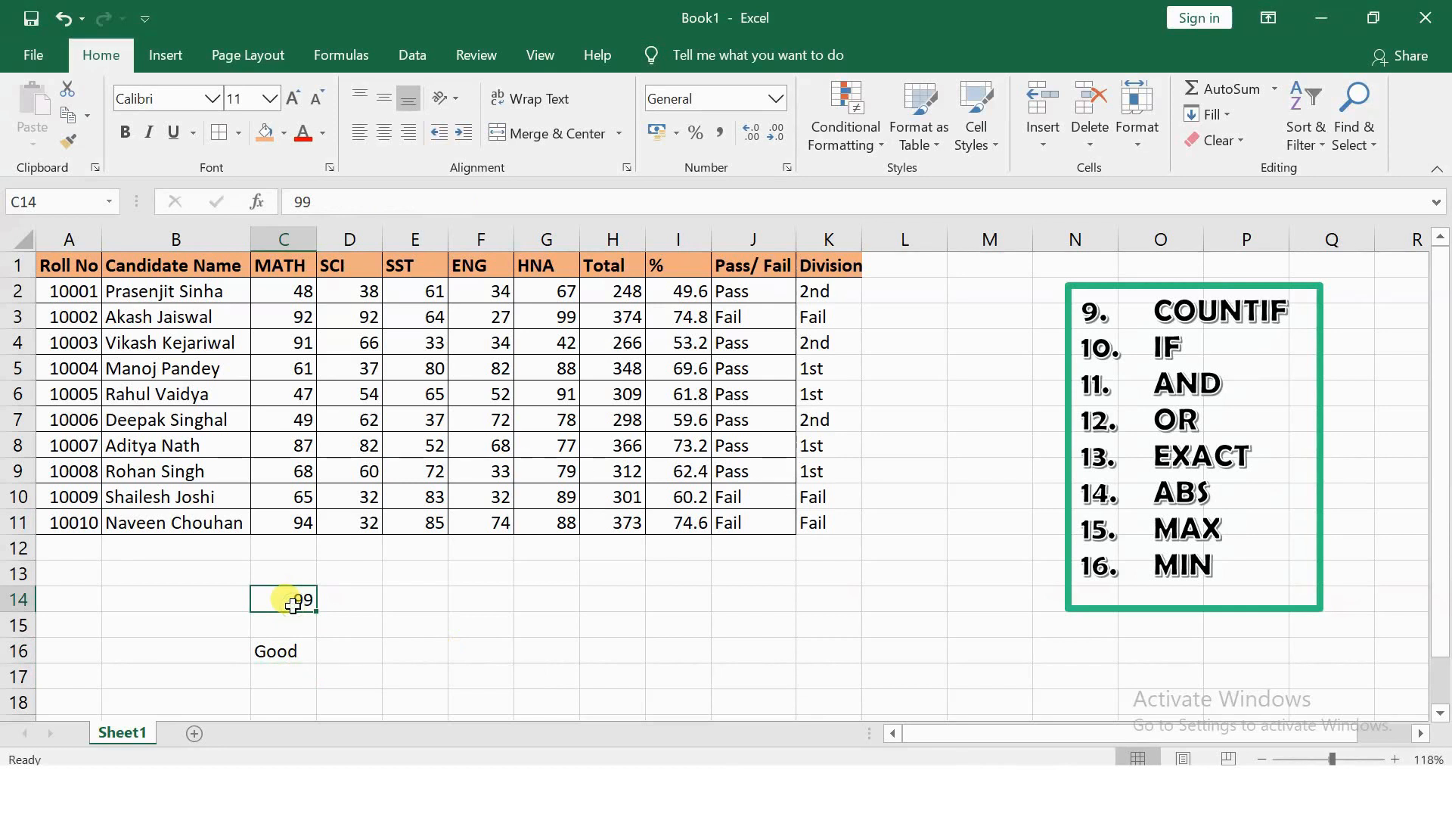
pyautogui.write('89')
pyautogui.press('Return')
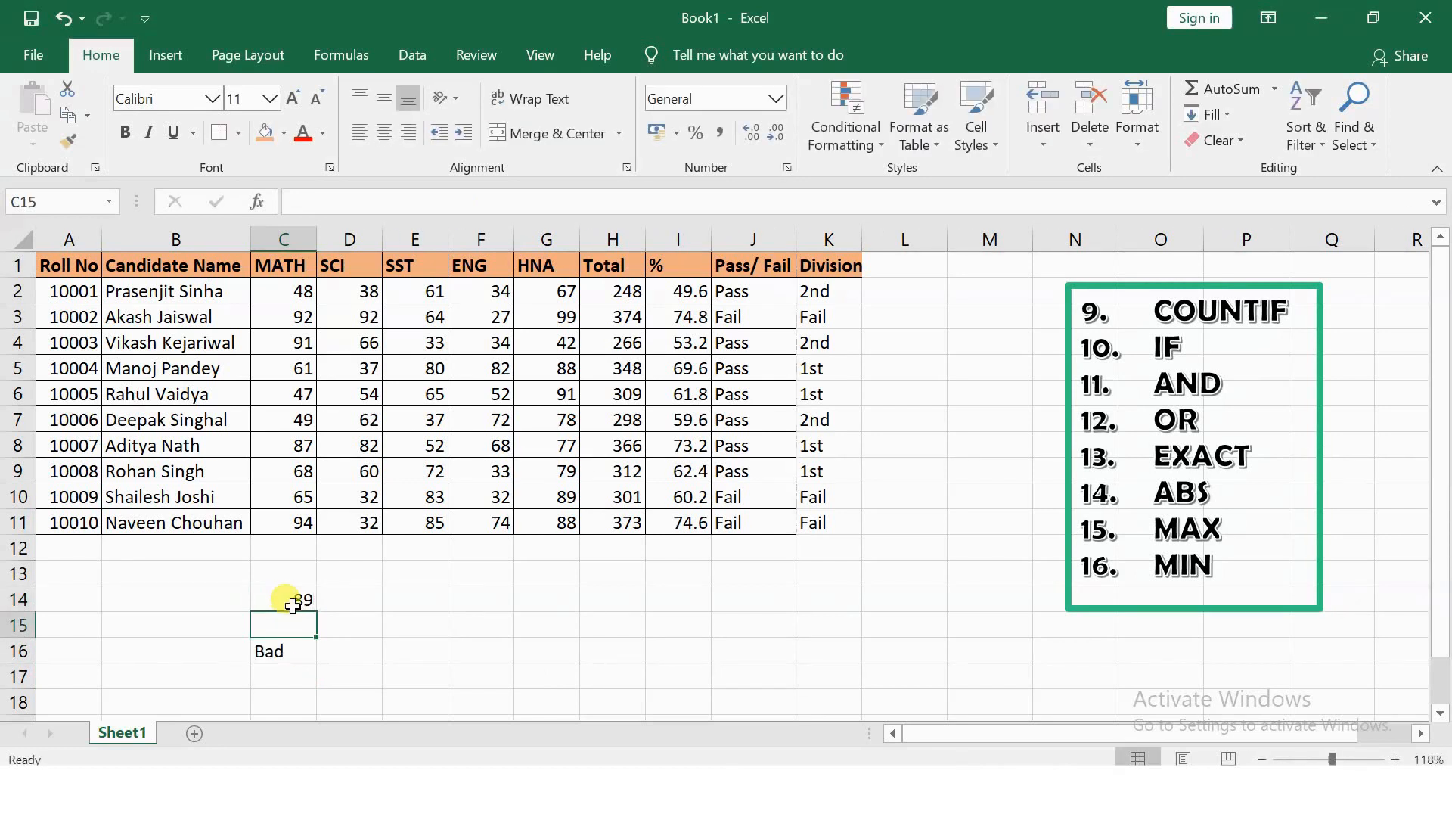
pyautogui.click(293, 605)
pyautogui.write('90')
pyautogui.press('Return')
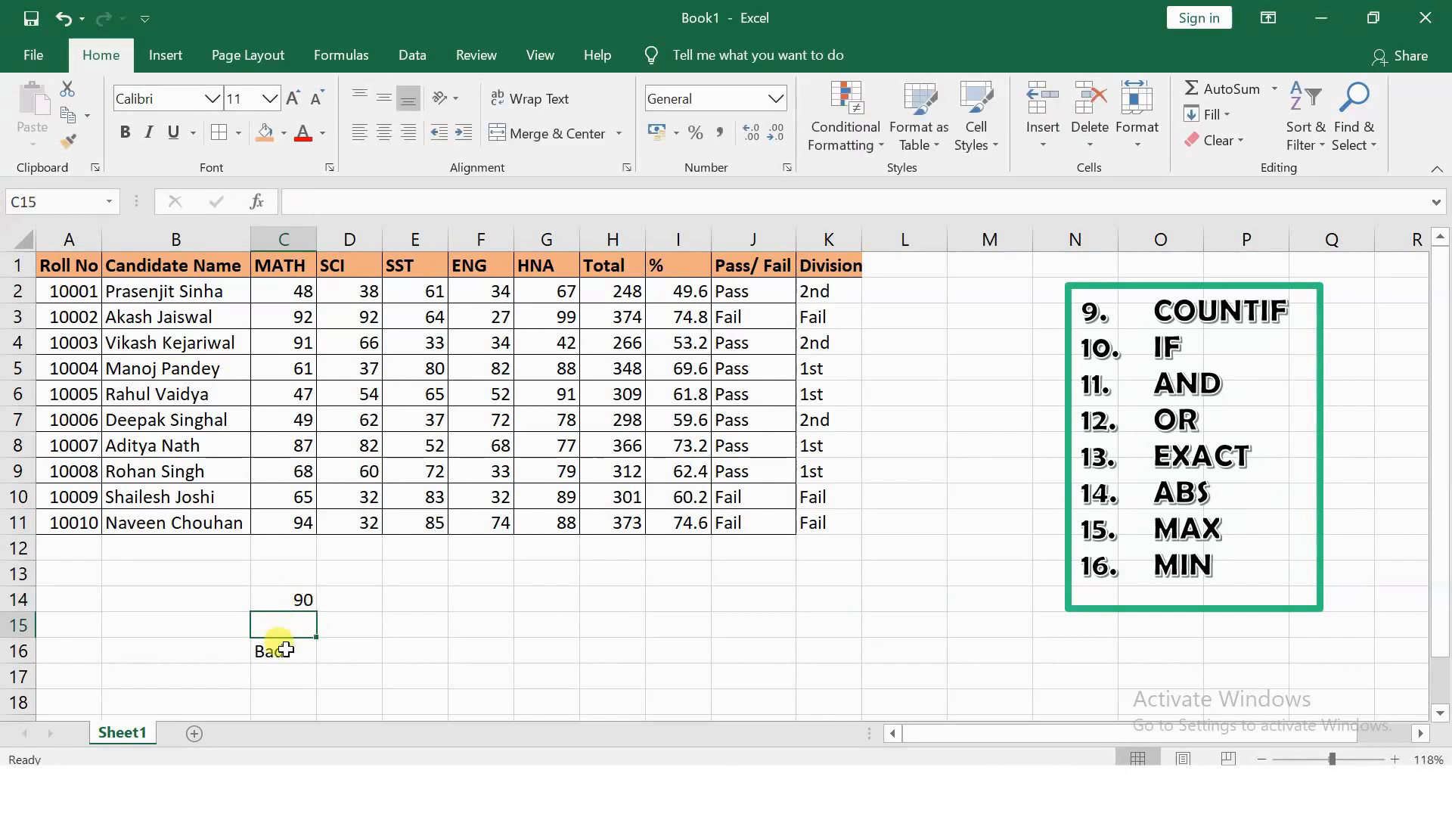
# Change the logical test in the C16 formula to C14>=90, and clear the number example from C14:C17
pyautogui.doubleClick(284, 649)
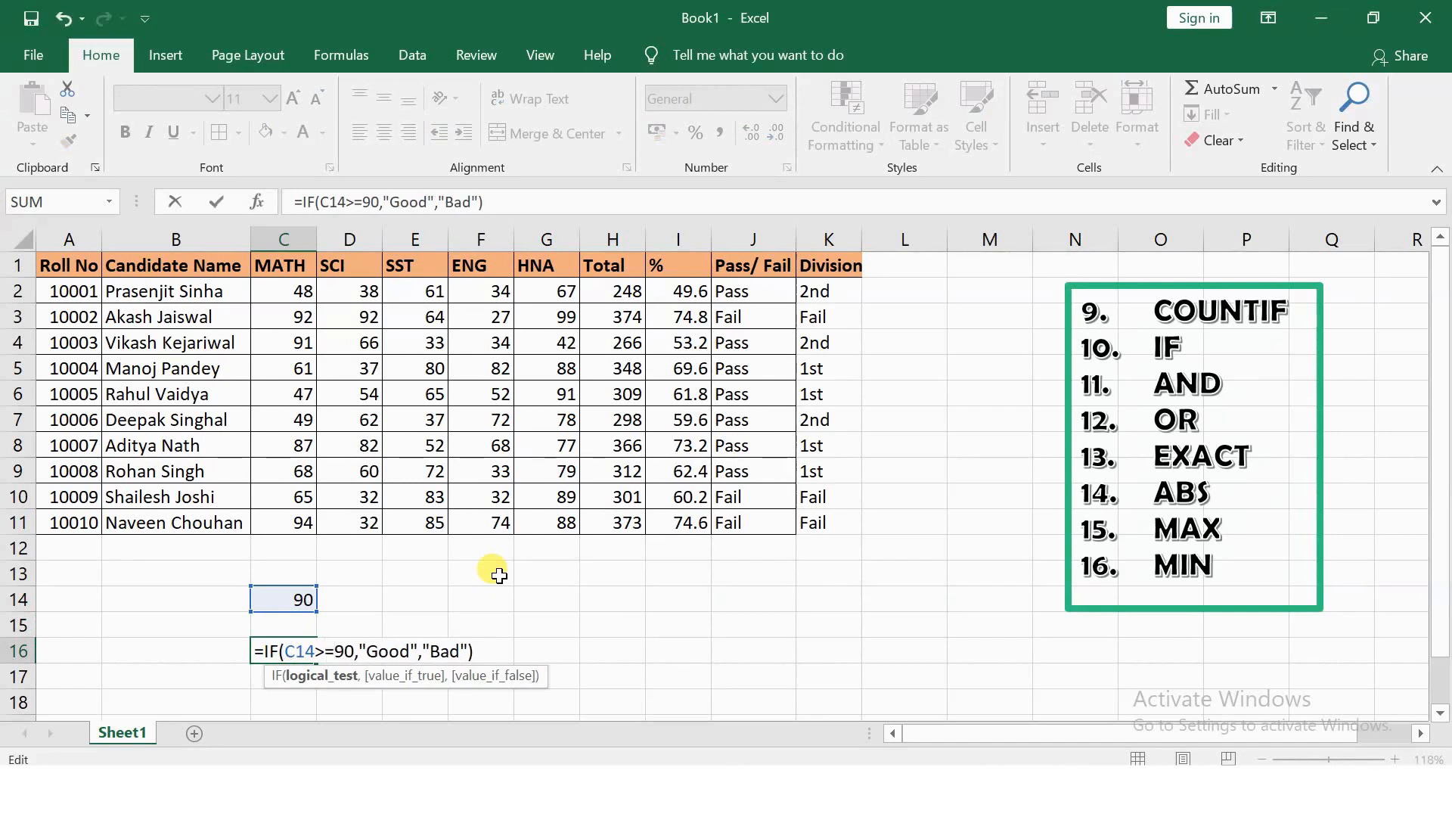
pyautogui.press('Return')
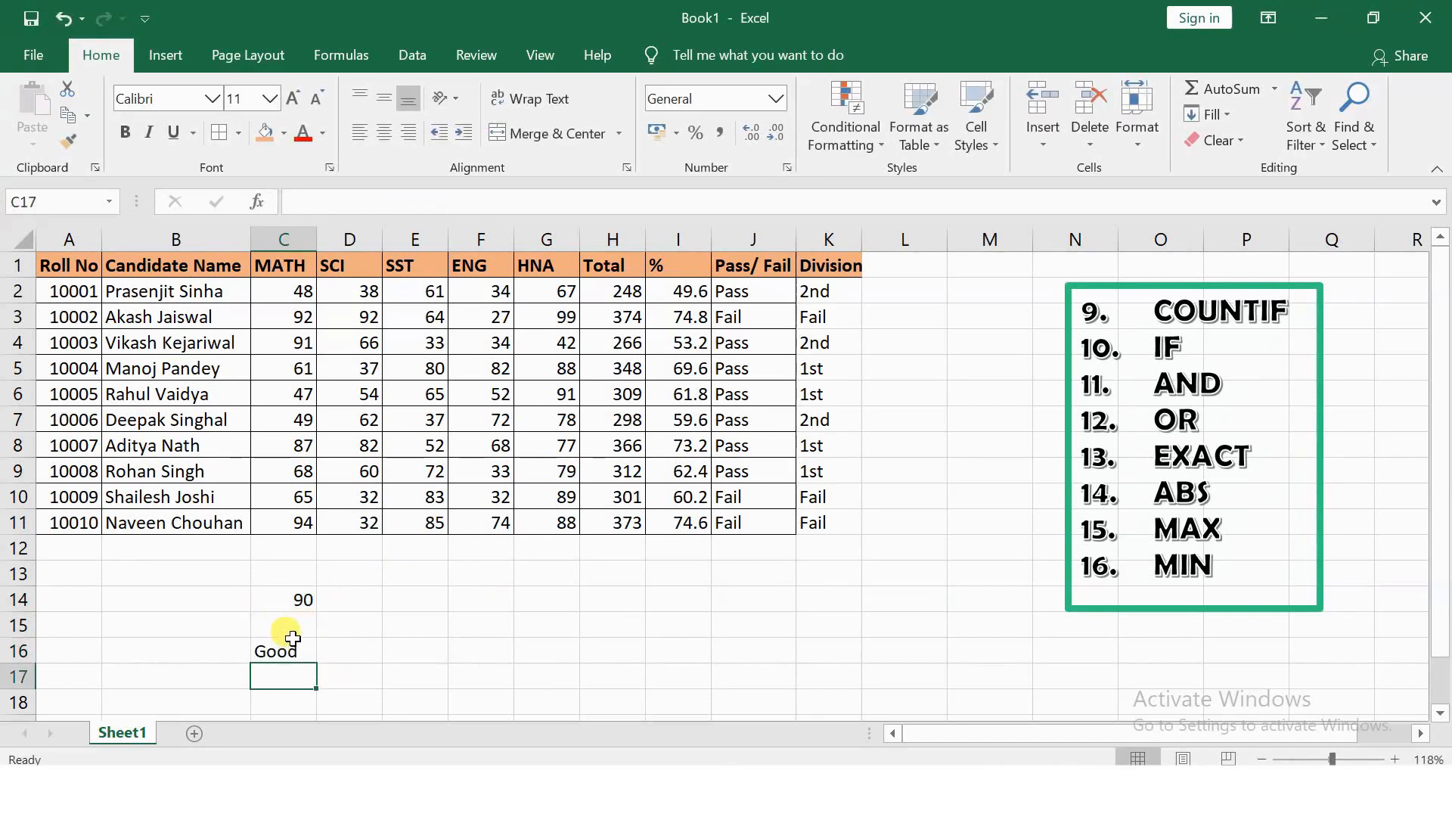
pyautogui.click(286, 599)
pyautogui.moveTo(286, 599); pyautogui.dragTo(296, 665)
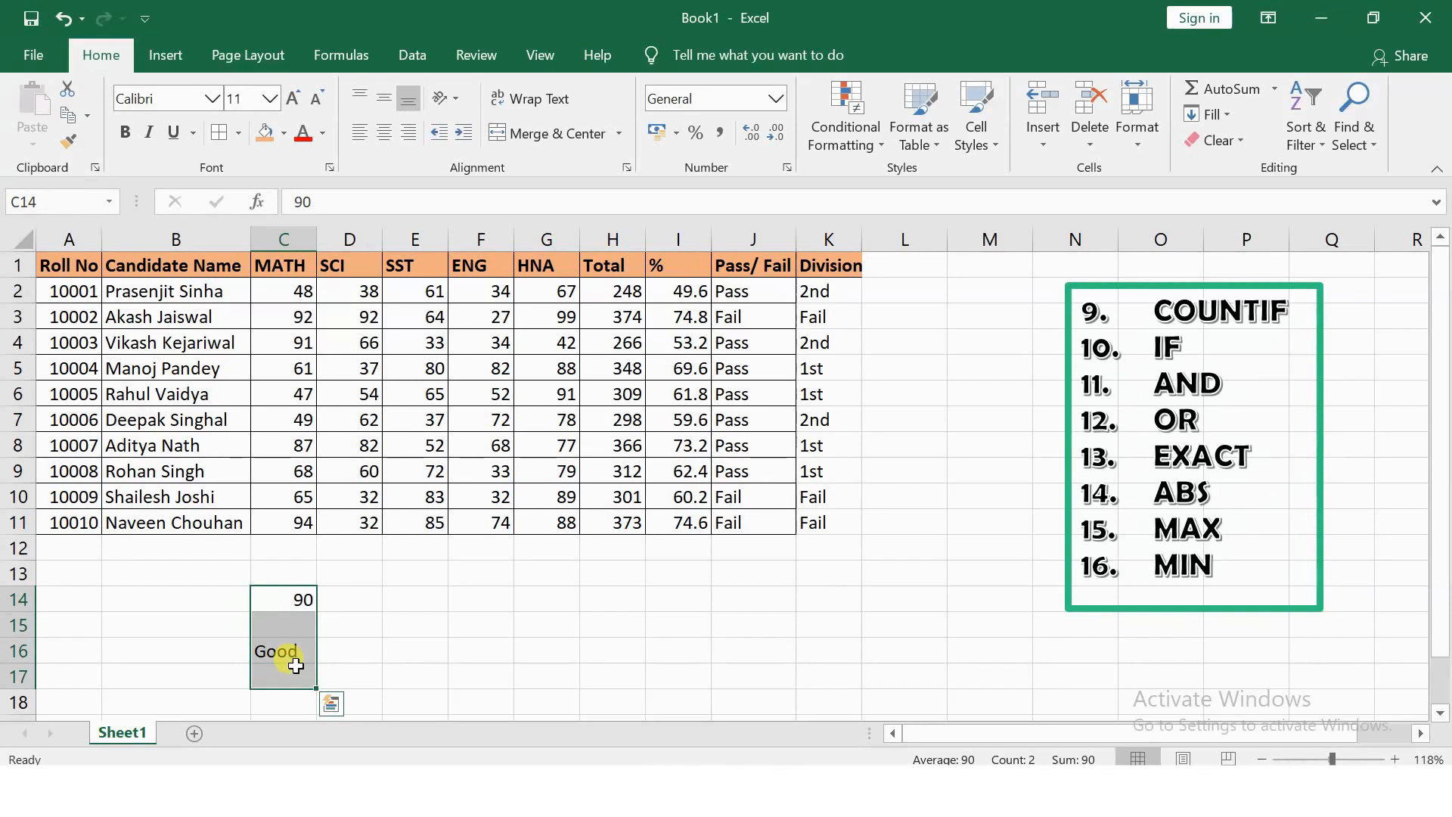
pyautogui.click(401, 645)
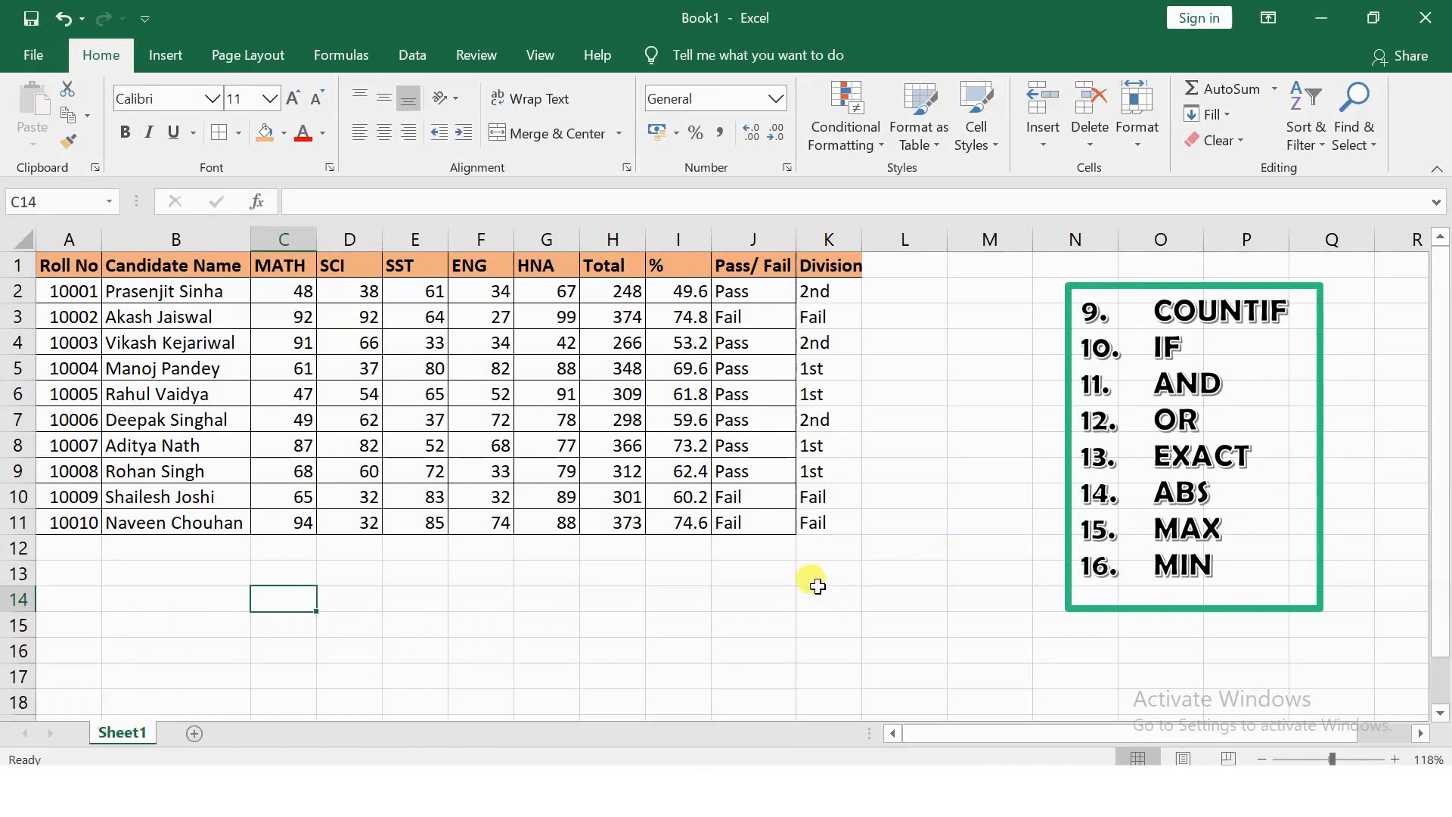
# Enter Kolkata in D14 and Jaipur in E14 as sample text for the AND function
pyautogui.click(347, 599)
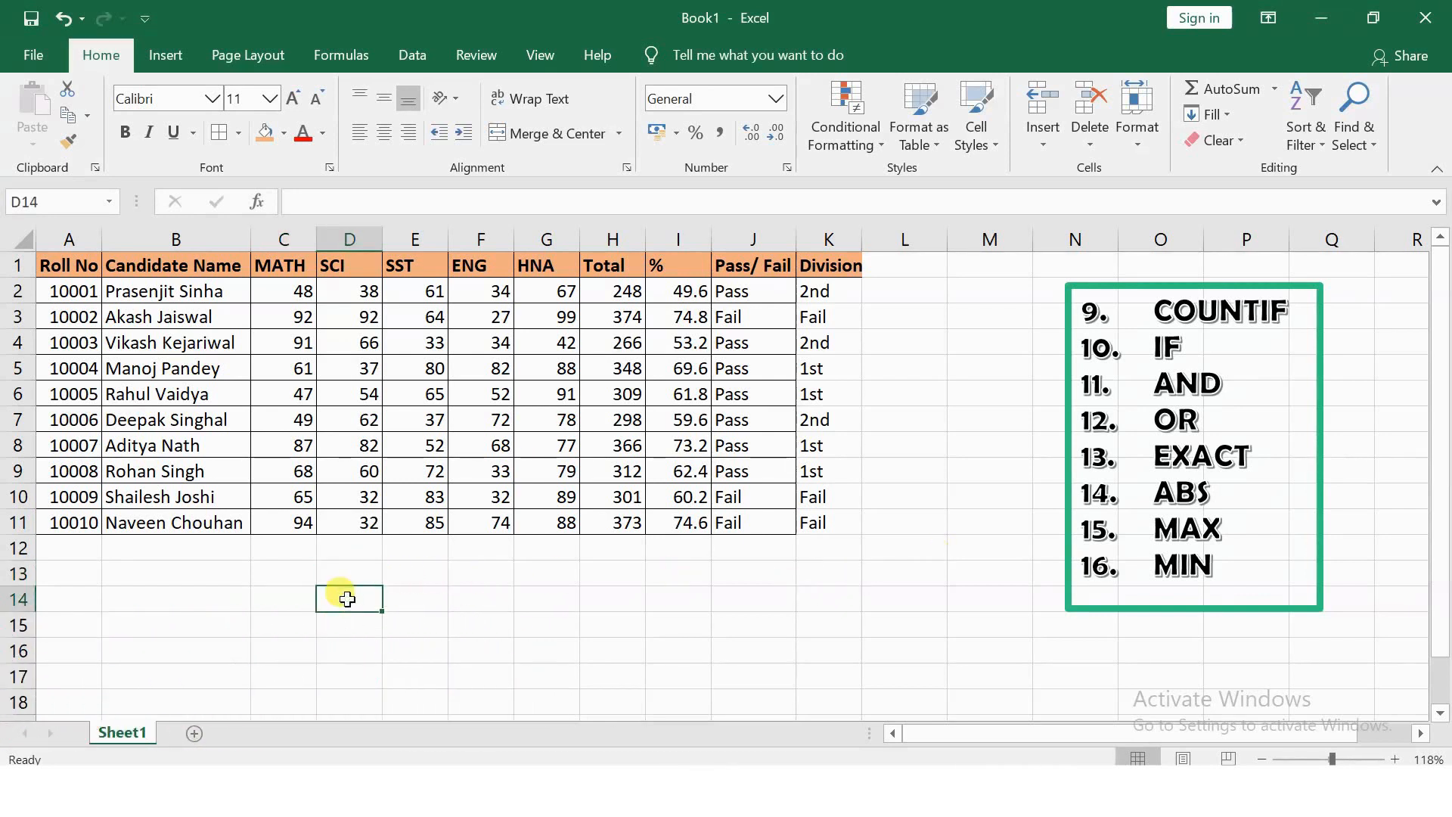
pyautogui.write('Kolkata')
pyautogui.press('Tab')
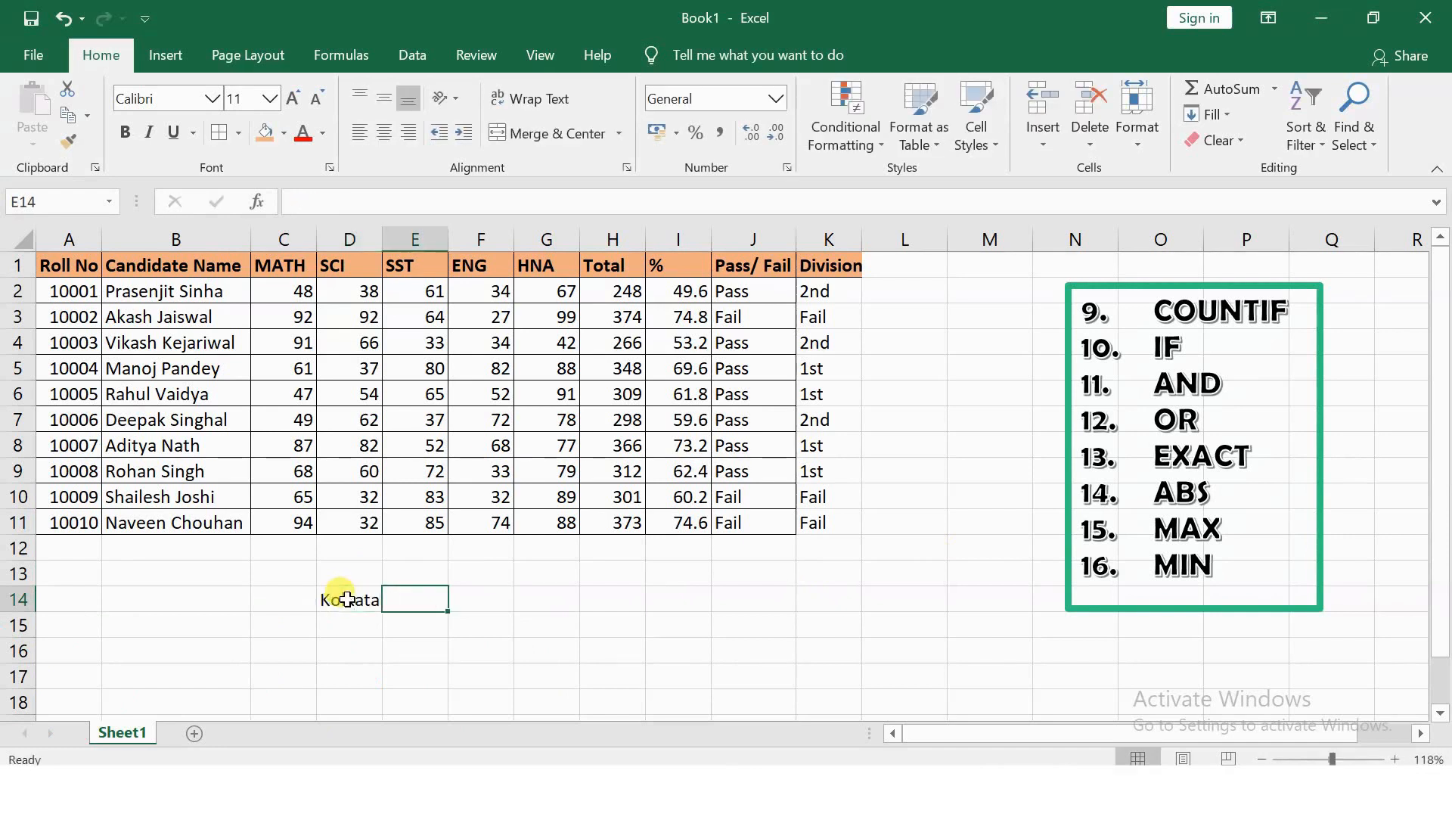
pyautogui.write('Jaipur')
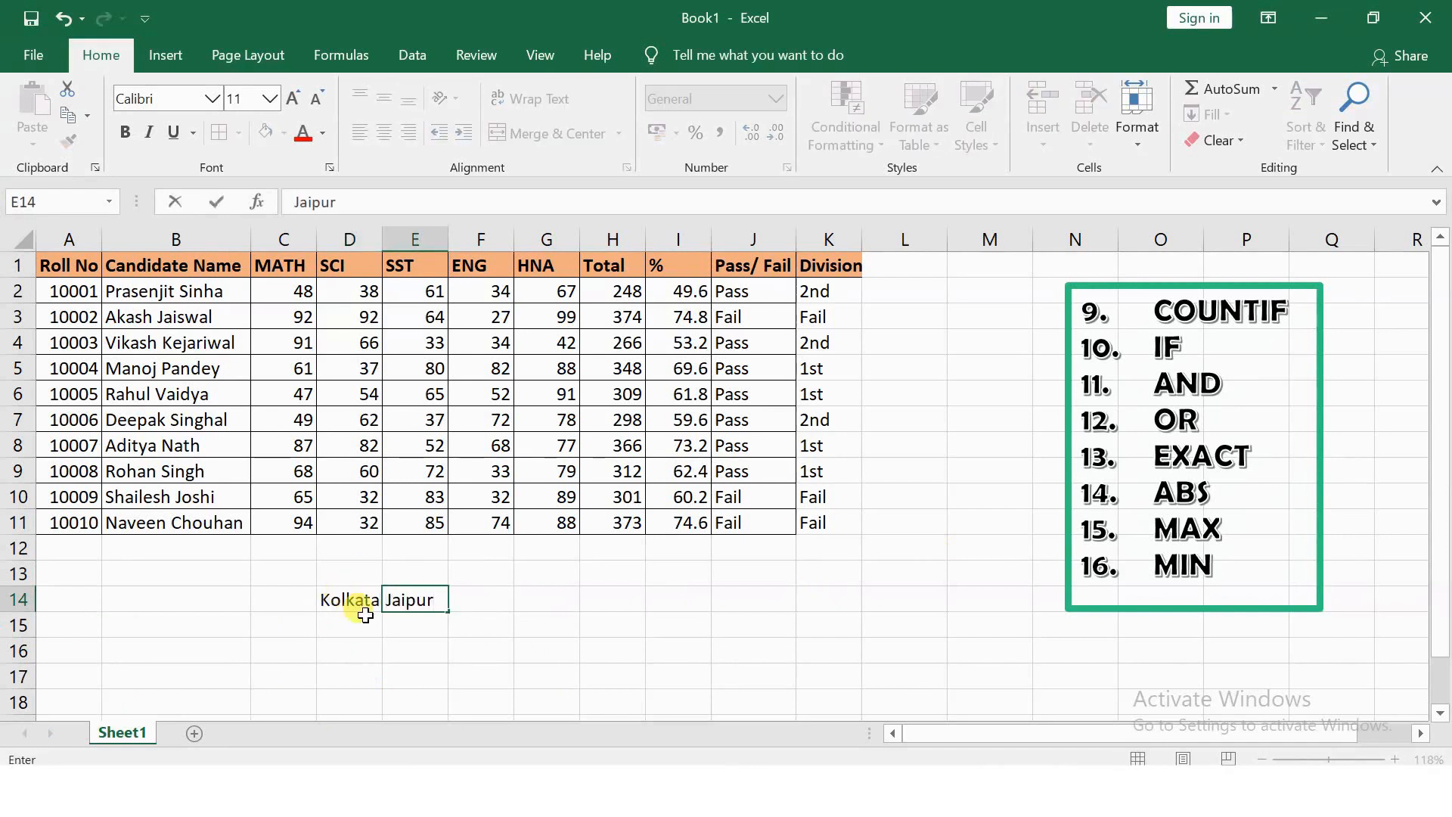
# Enter an AND formula in D16 that tests whether D14="Kolkata" and E14="Jaipur", and recheck its arguments
pyautogui.click(371, 654)
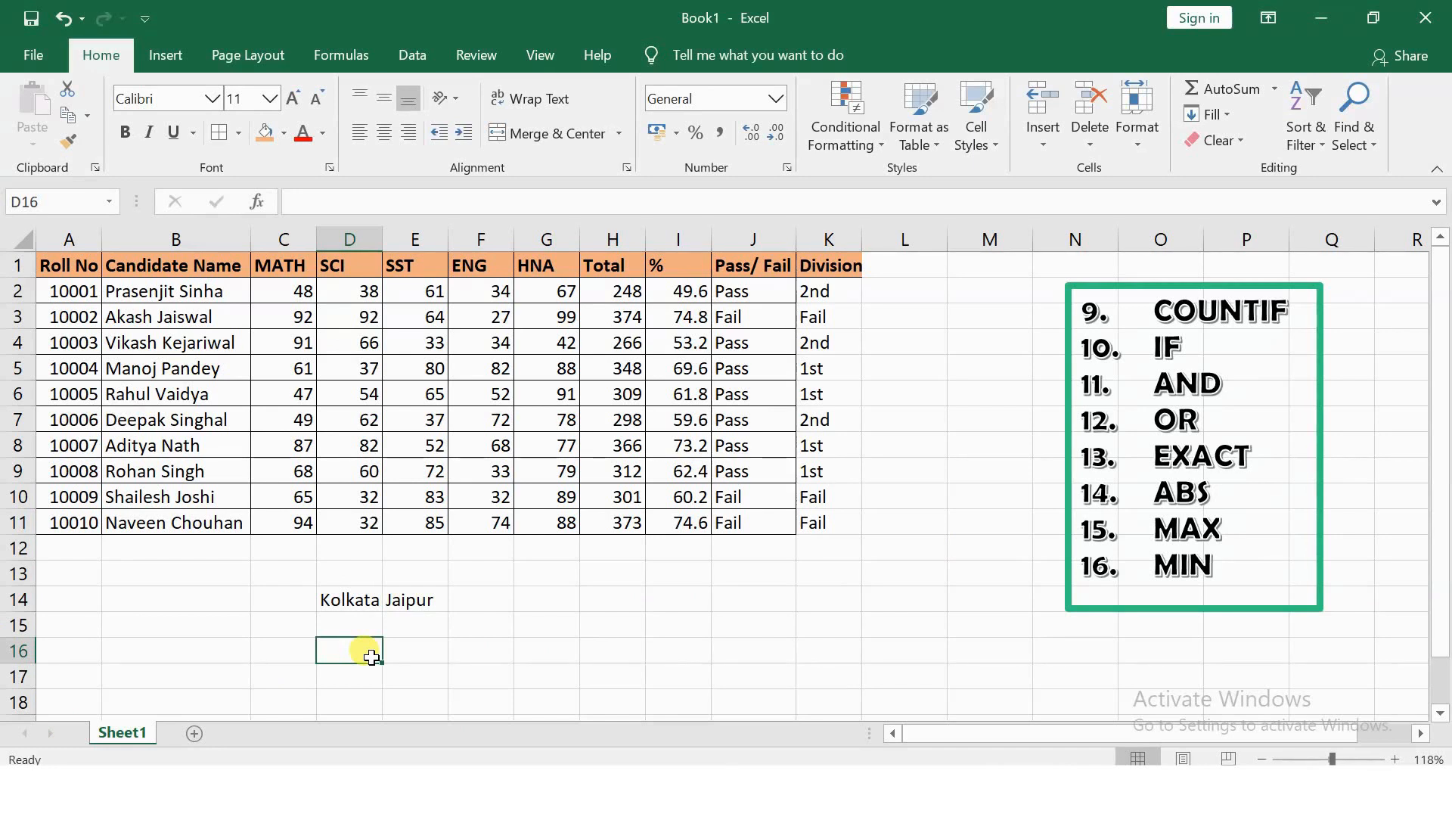
pyautogui.write('=and')
pyautogui.press('Escape')
pyautogui.press('Escape')
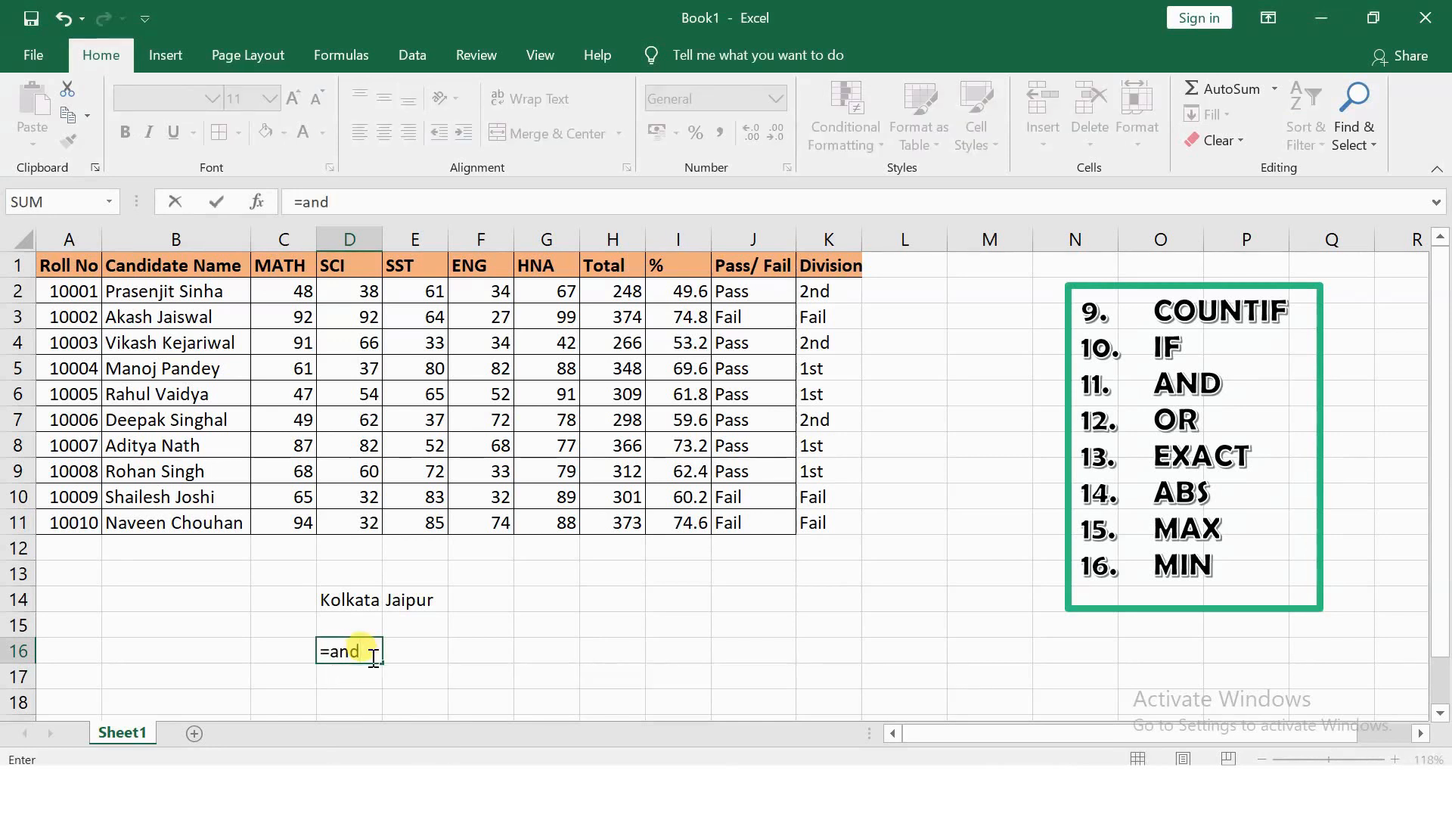
pyautogui.write('=and')
pyautogui.press('Tab')
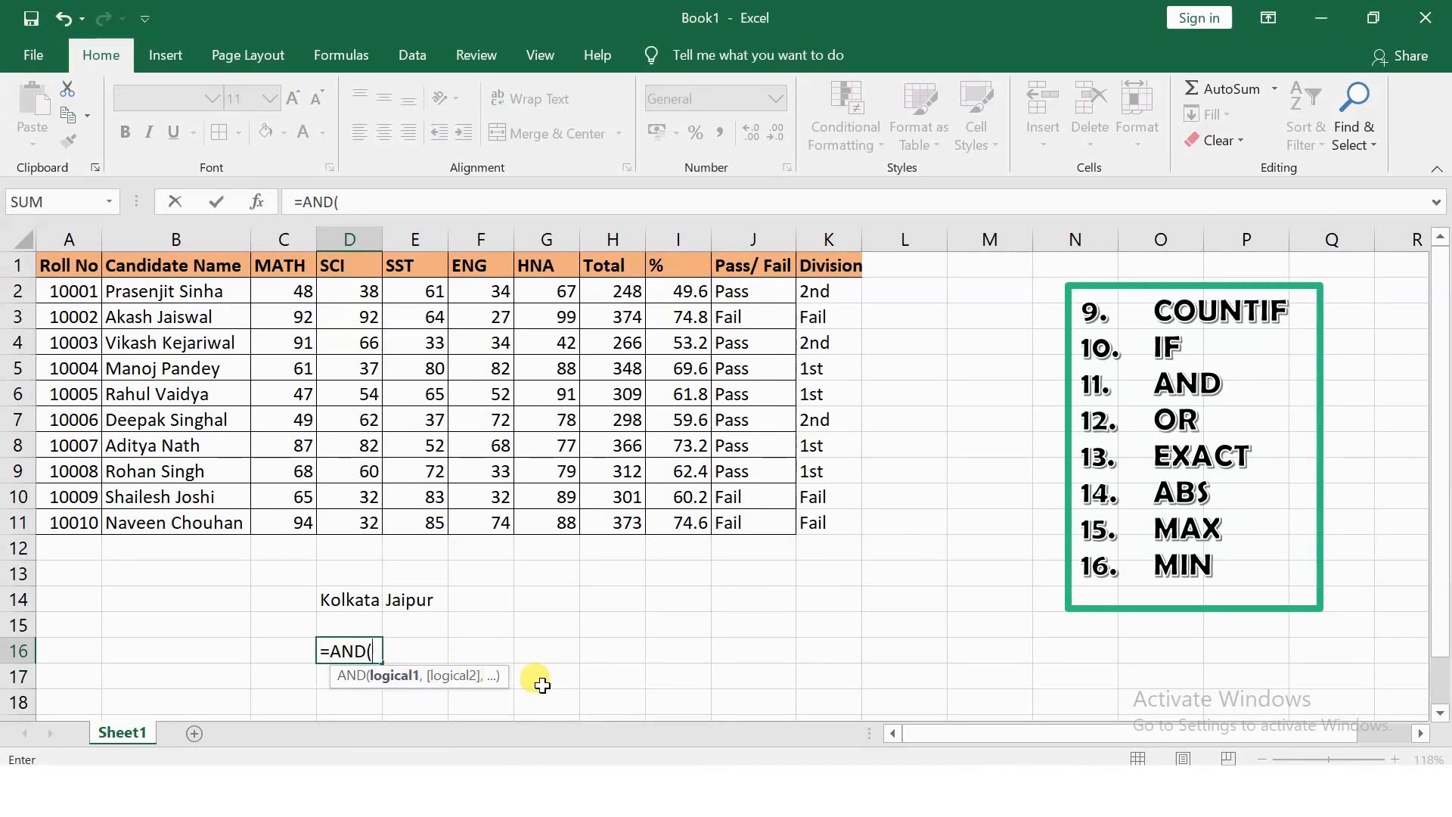
pyautogui.click(363, 603)
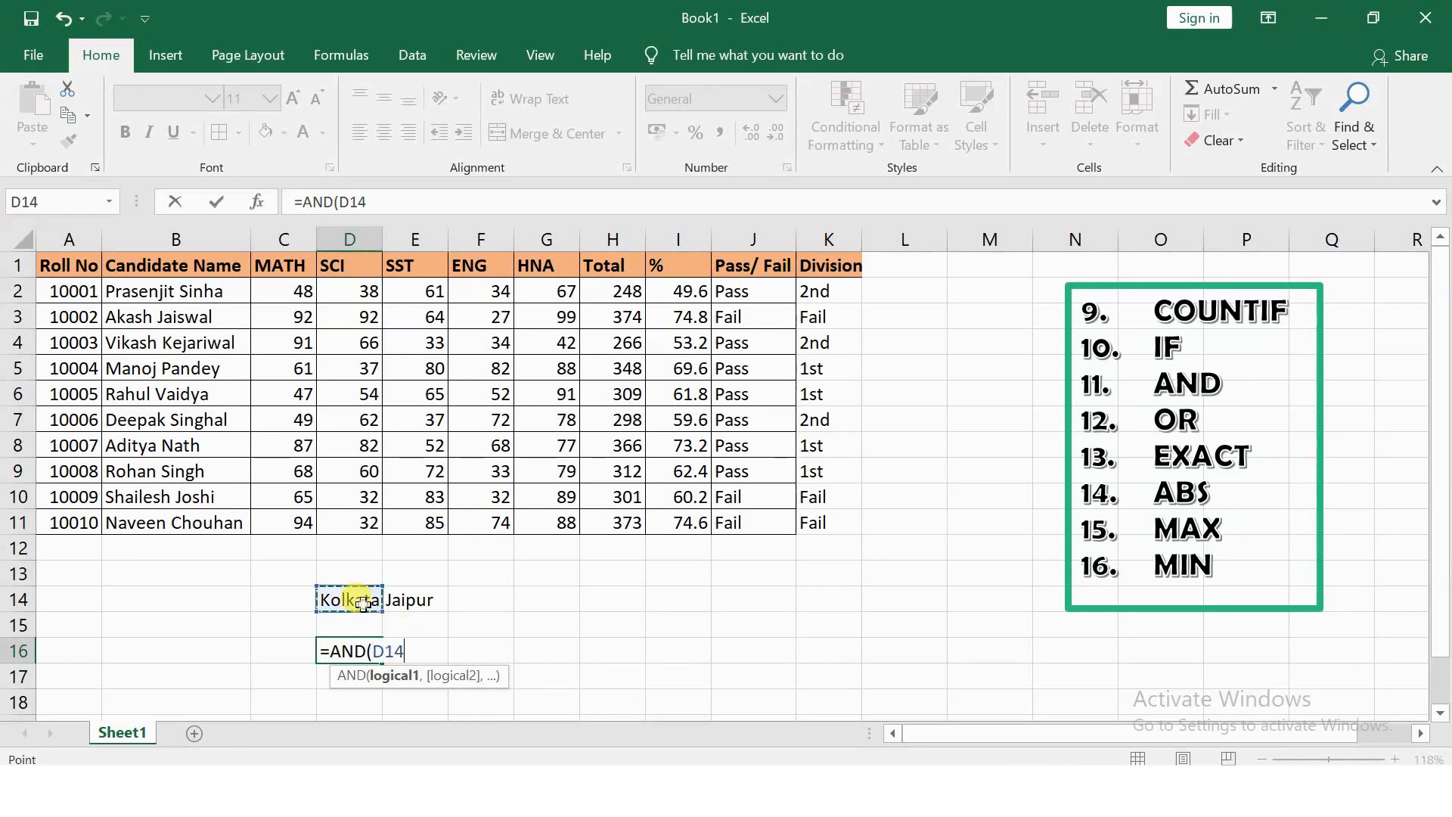
pyautogui.write('="Kolkata')
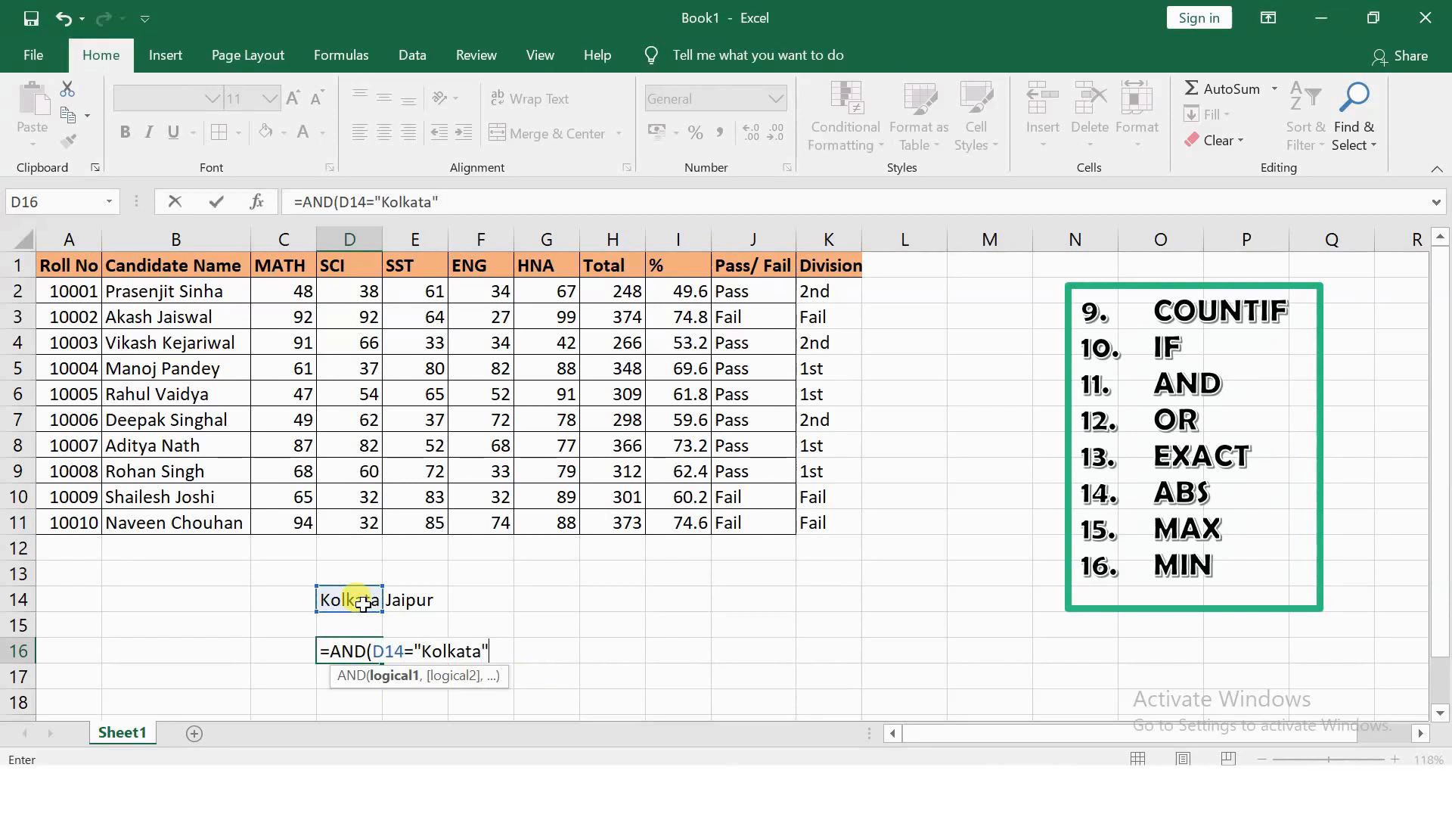
pyautogui.write('",')
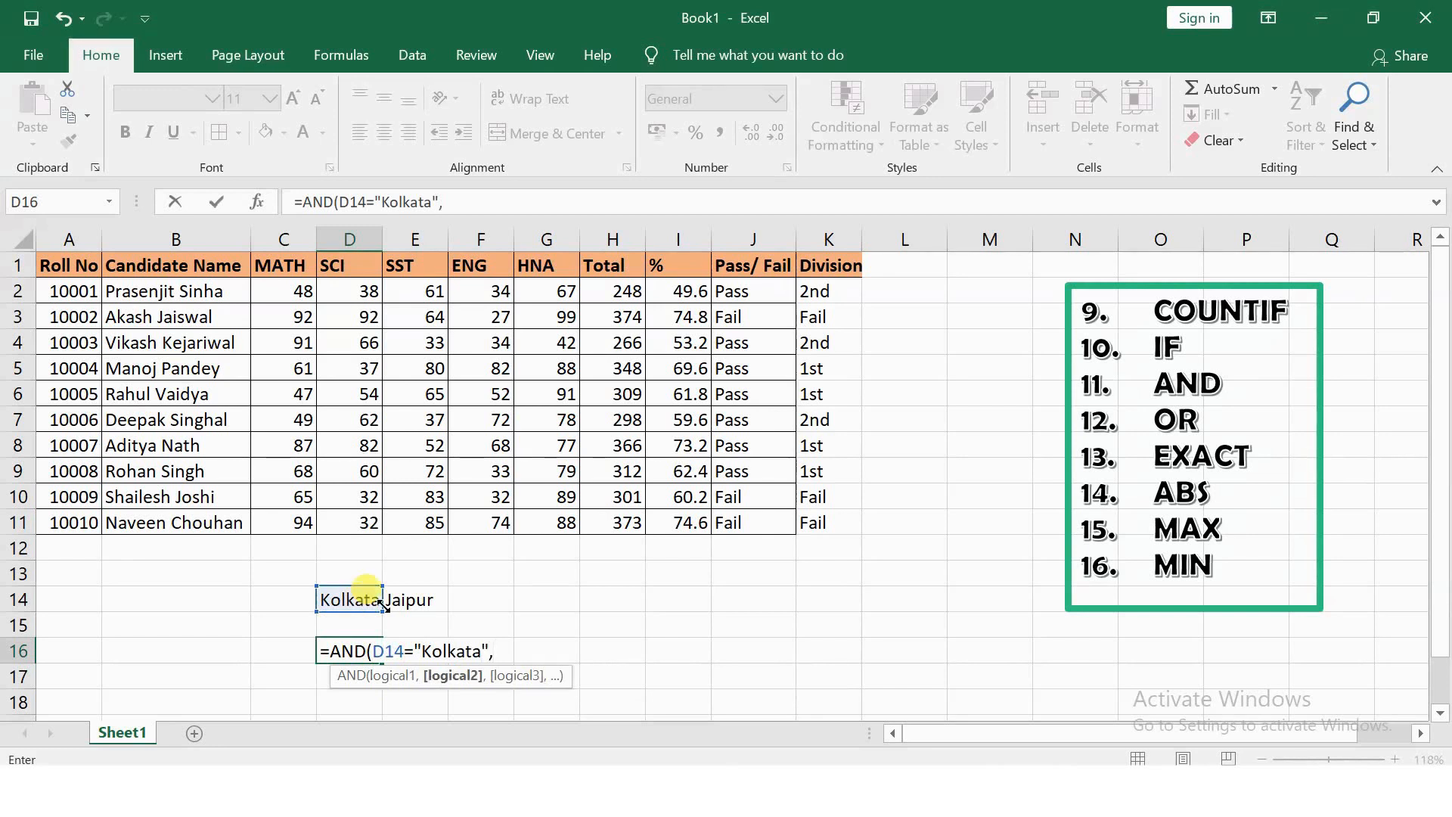
pyautogui.click(412, 603)
pyautogui.write('=')
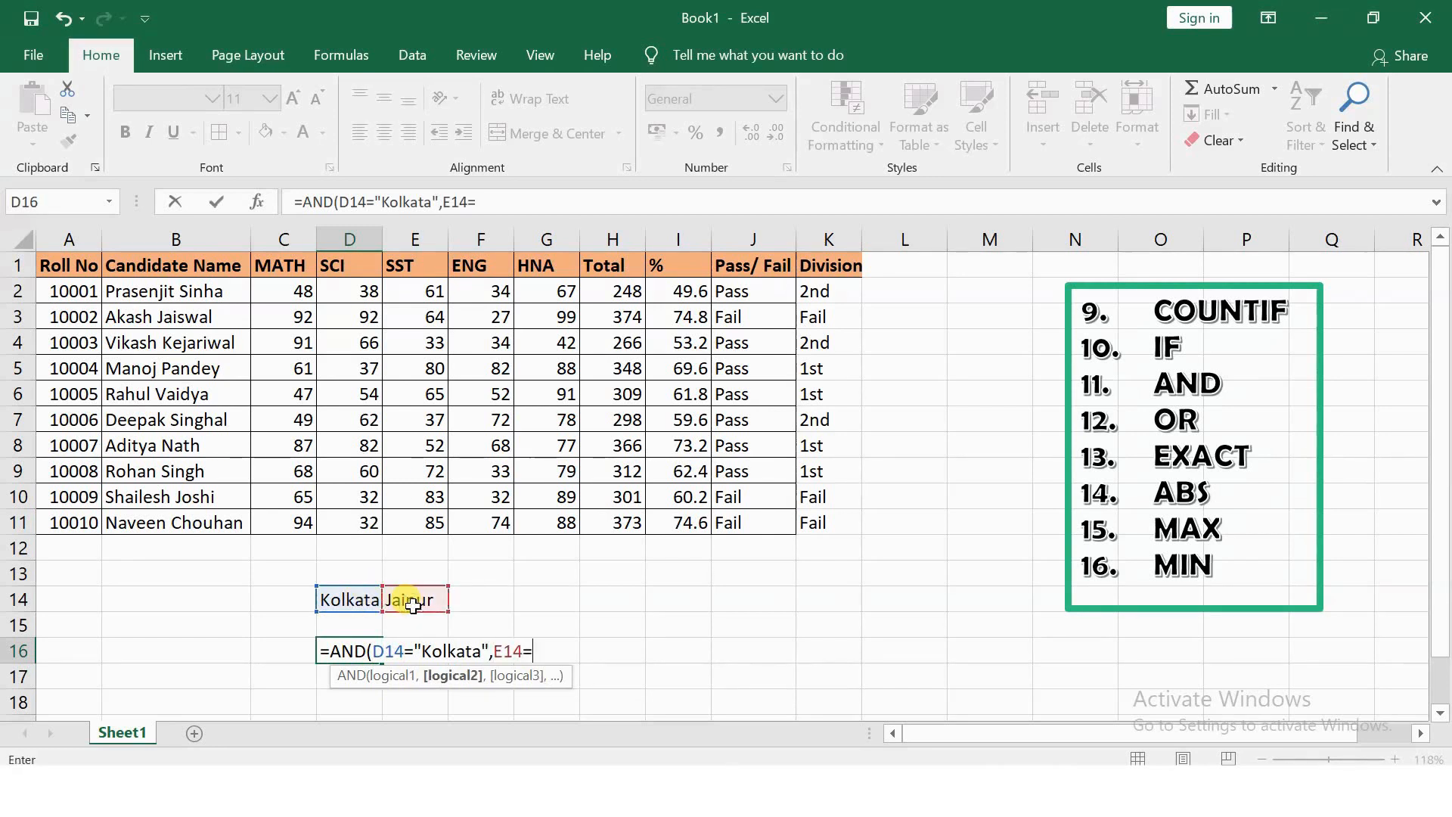
pyautogui.write('"Jaipur"')
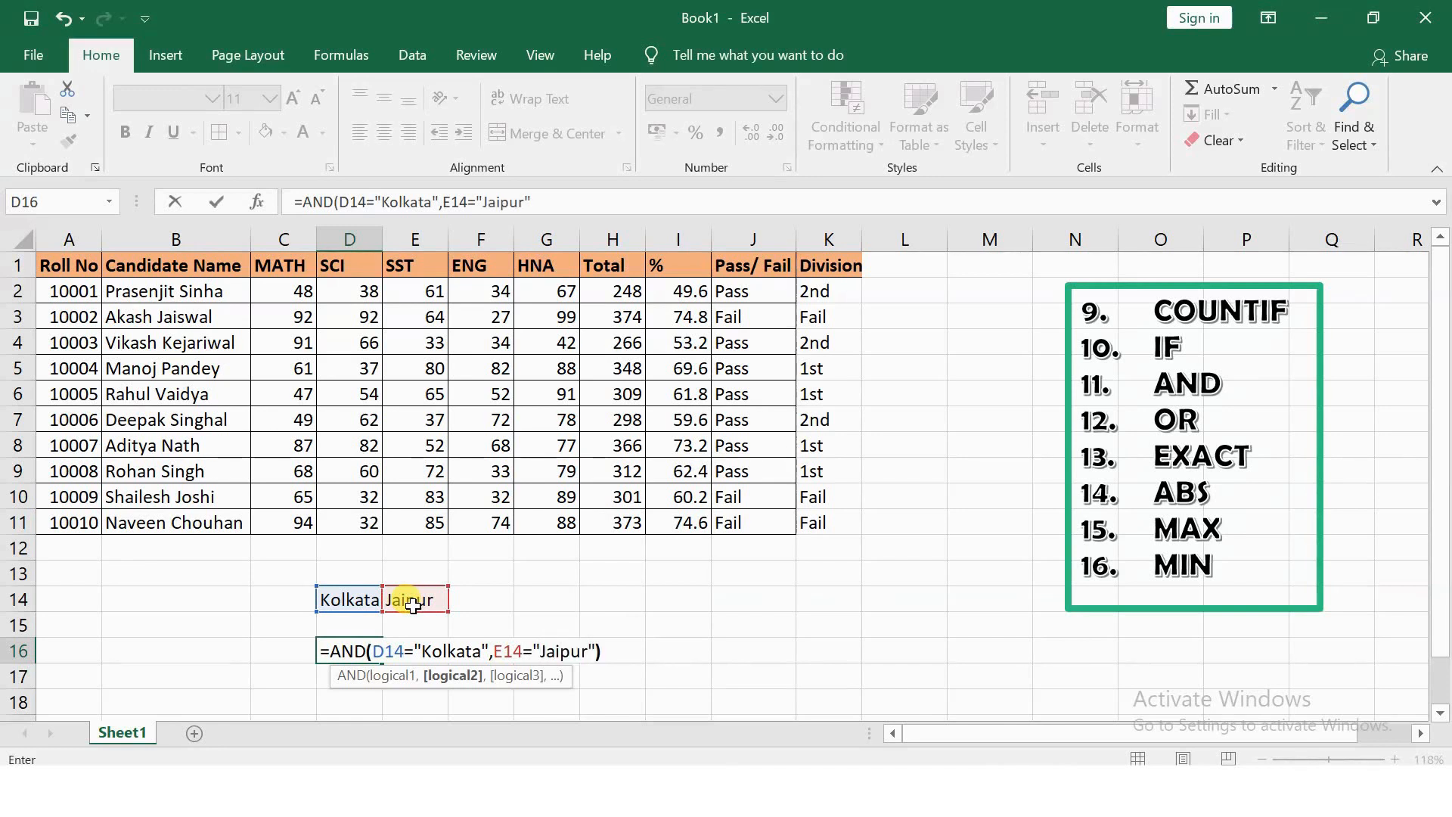
pyautogui.write(')')
pyautogui.press('Return')
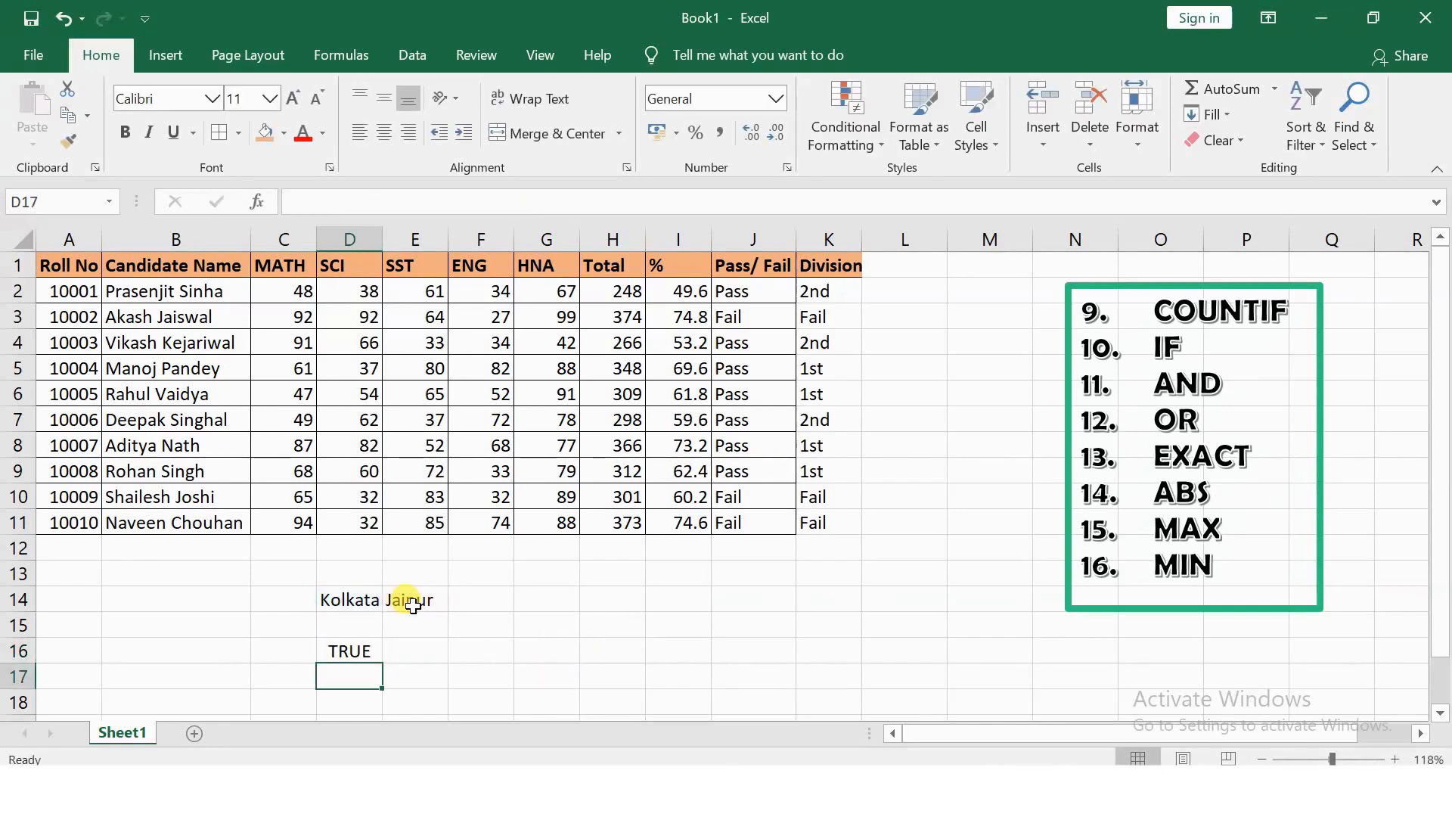
pyautogui.doubleClick(341, 650)
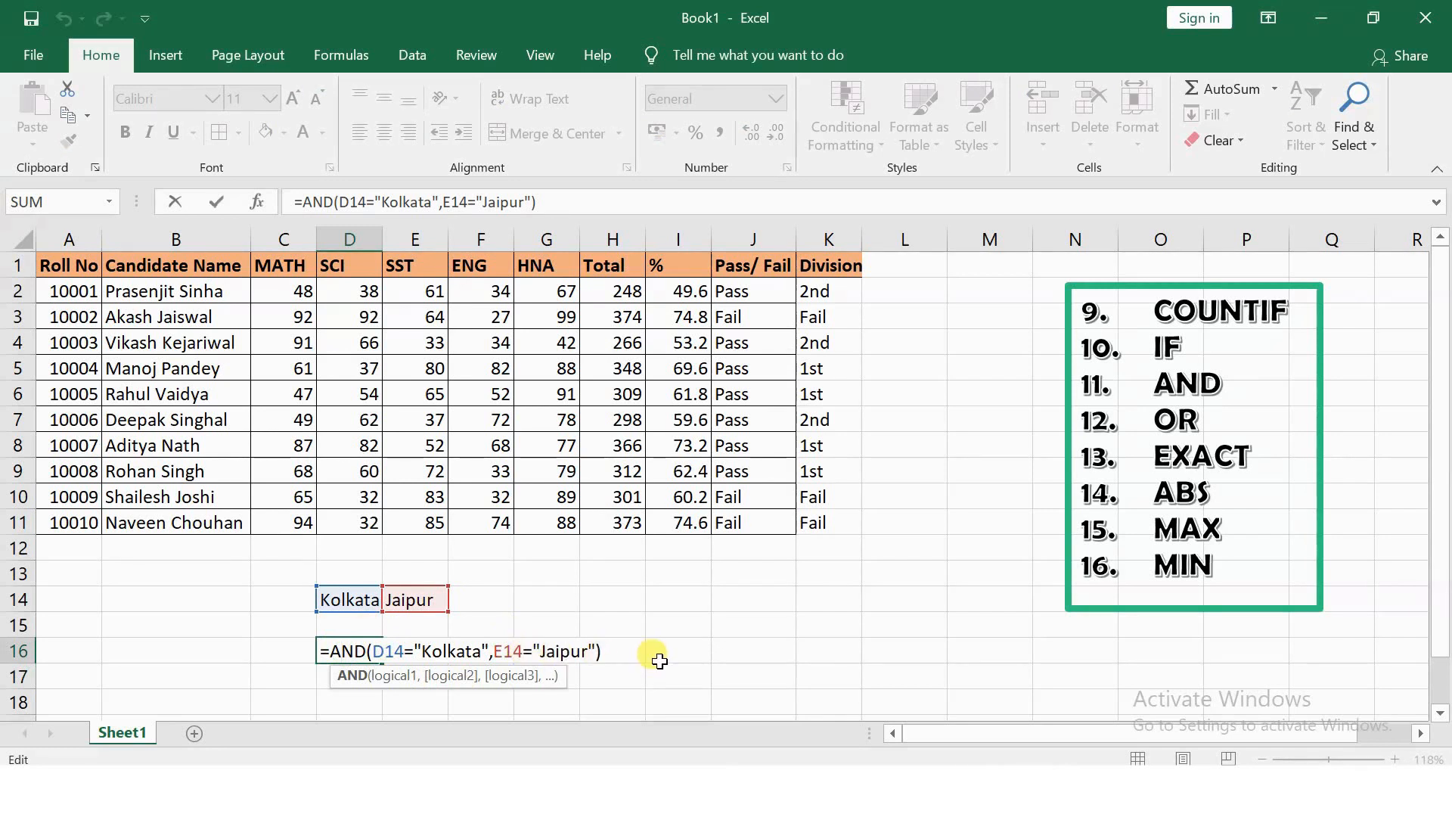
pyautogui.hotkey('ctrl', 'Return')
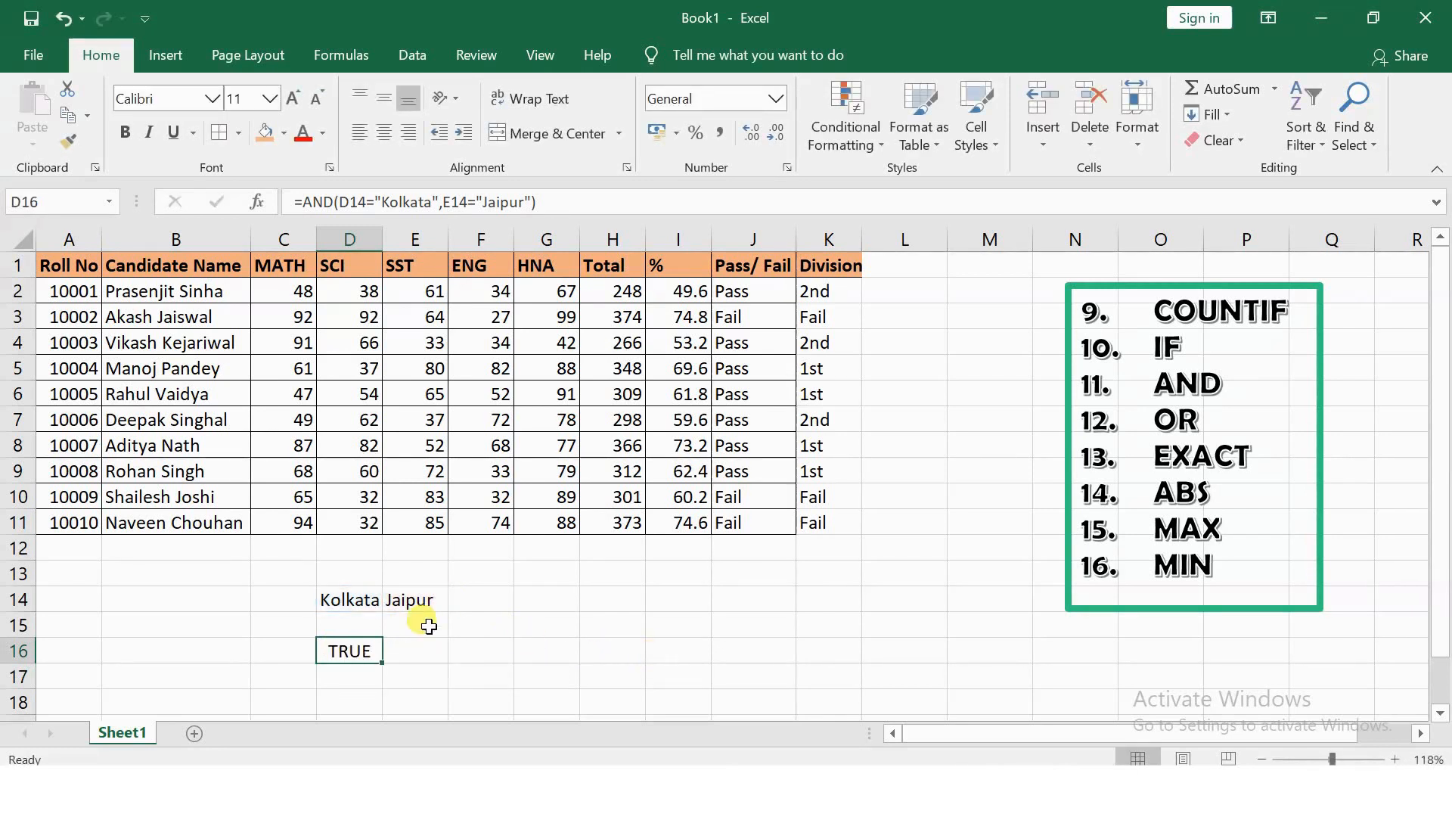
# Test the AND formula by changing D14 to Mumbai, and review the conditions in D16
pyautogui.click(352, 598)
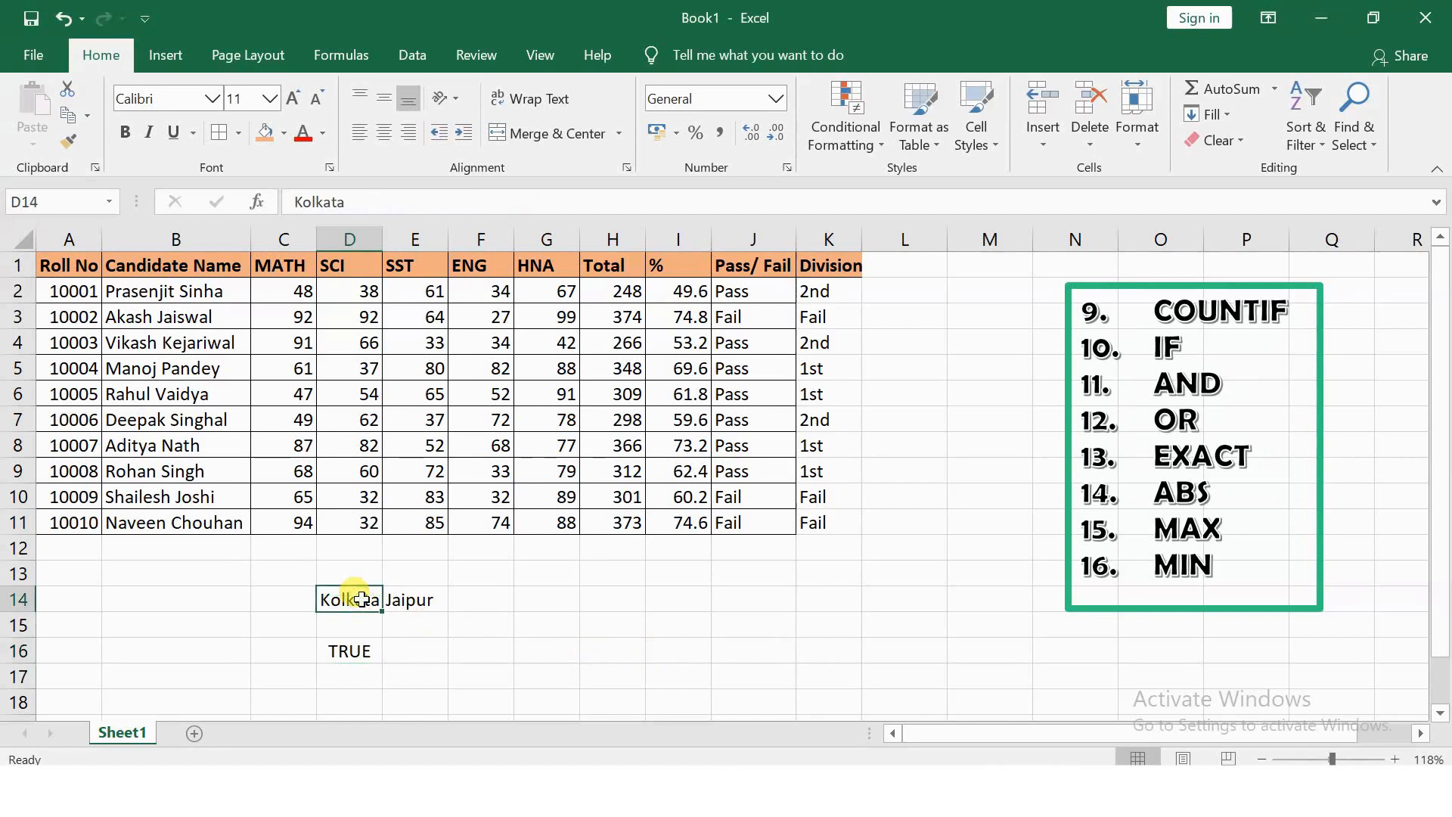
pyautogui.write('M')
pyautogui.press('BackSpace')
pyautogui.write('Mumbai')
pyautogui.press('Return')
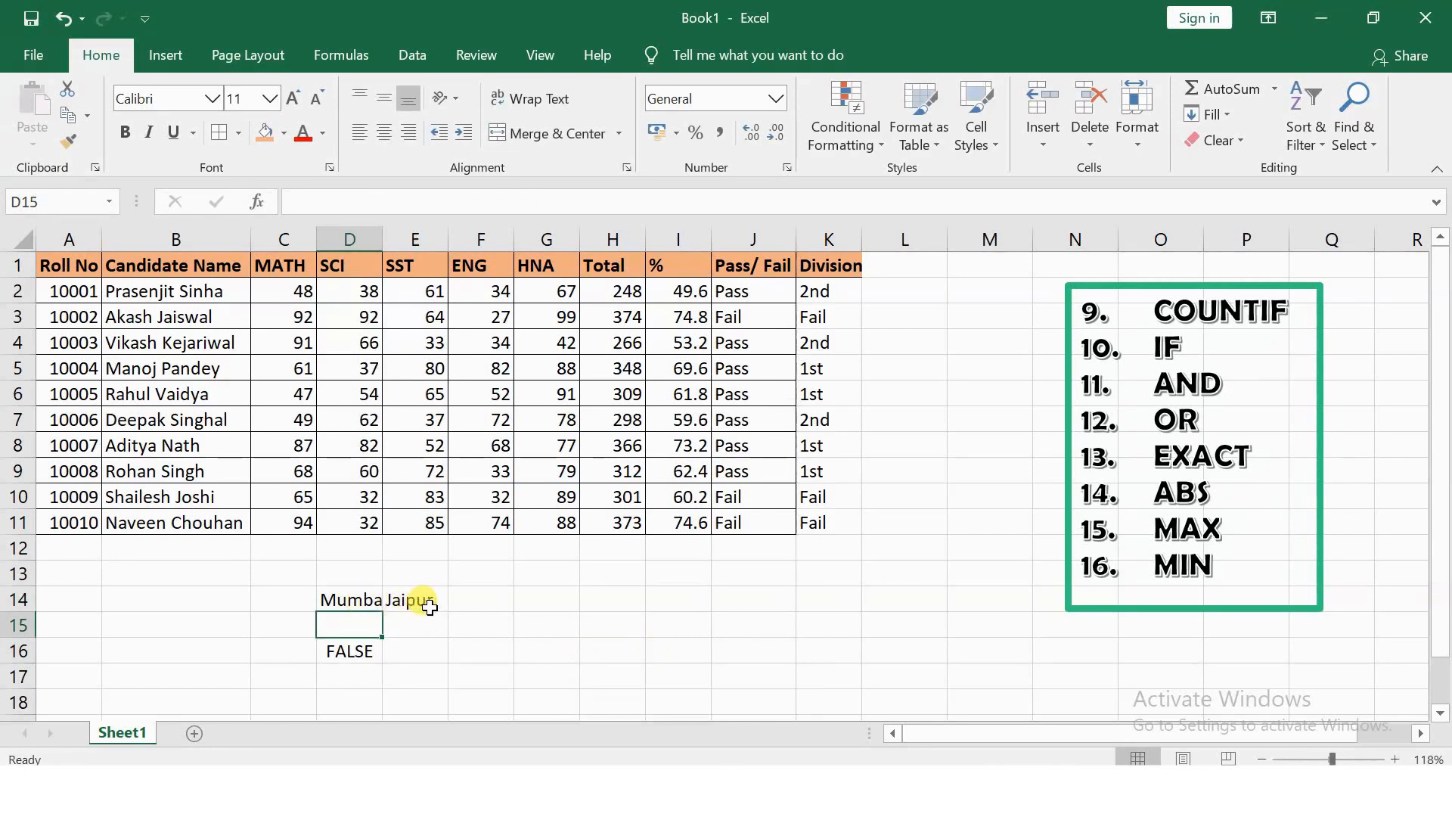
pyautogui.click(354, 650)
pyautogui.doubleClick(354, 650)
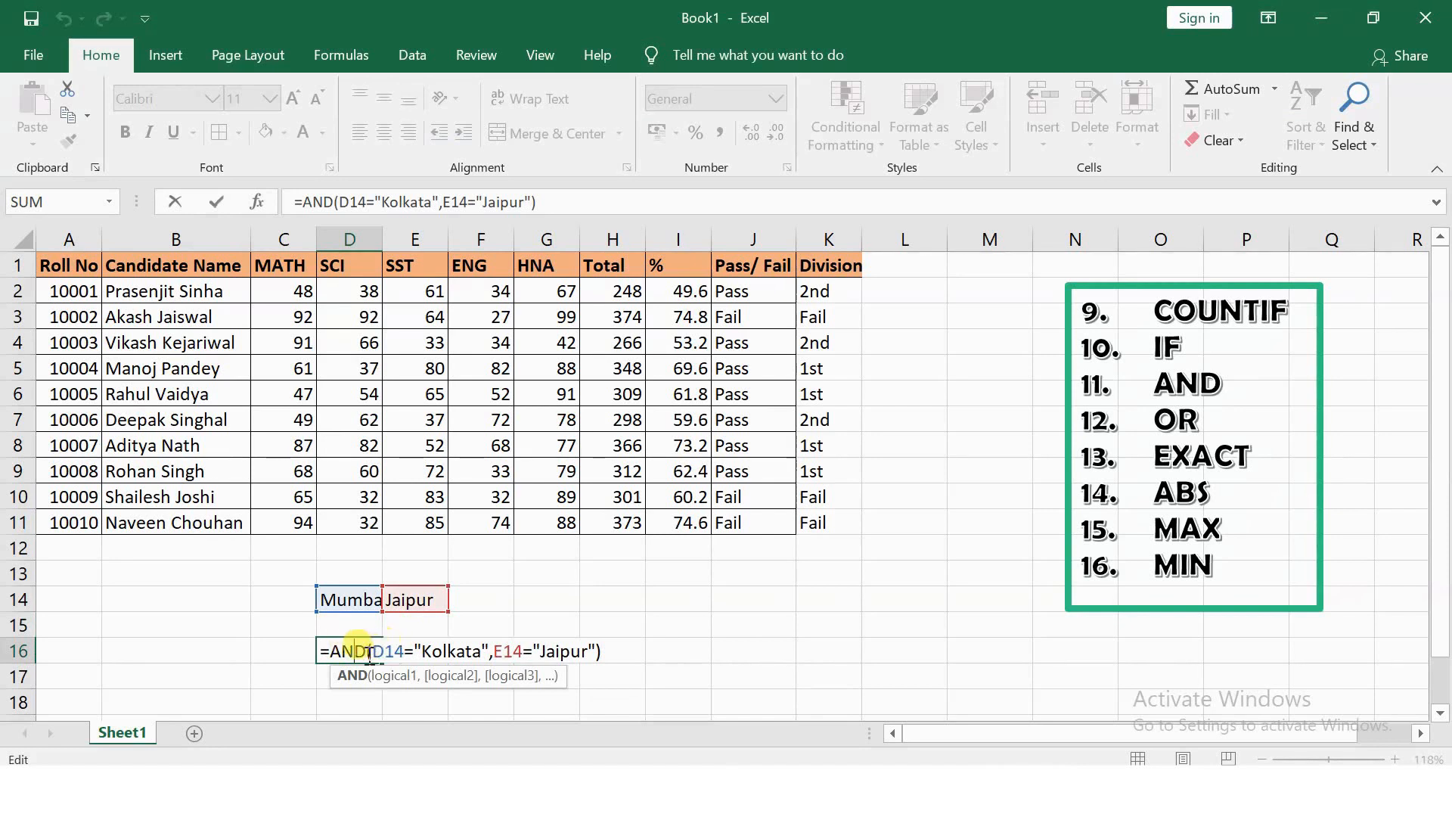
pyautogui.moveTo(380, 650); pyautogui.dragTo(617, 658)
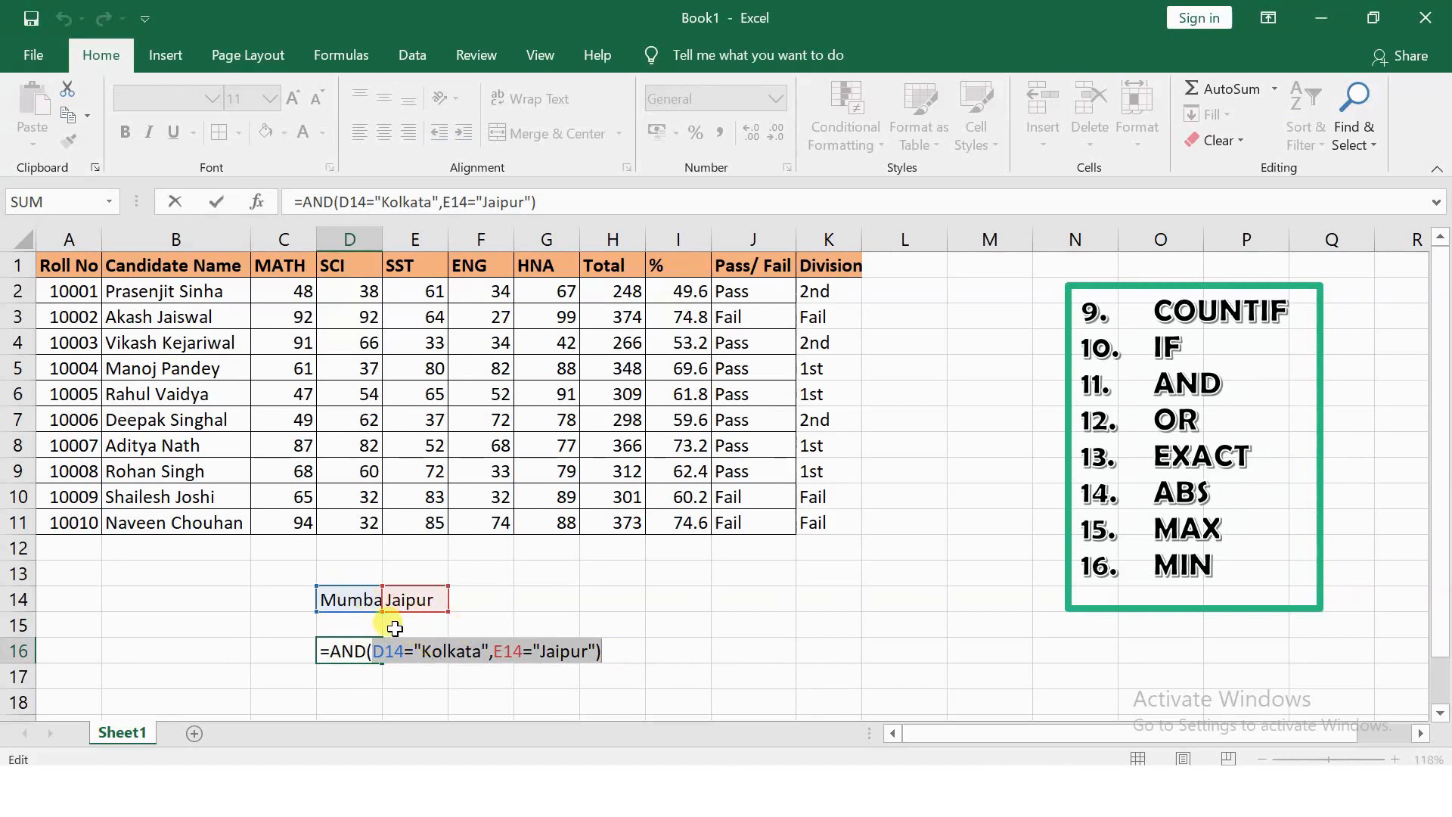
pyautogui.hotkey('ctrl', 'Return')
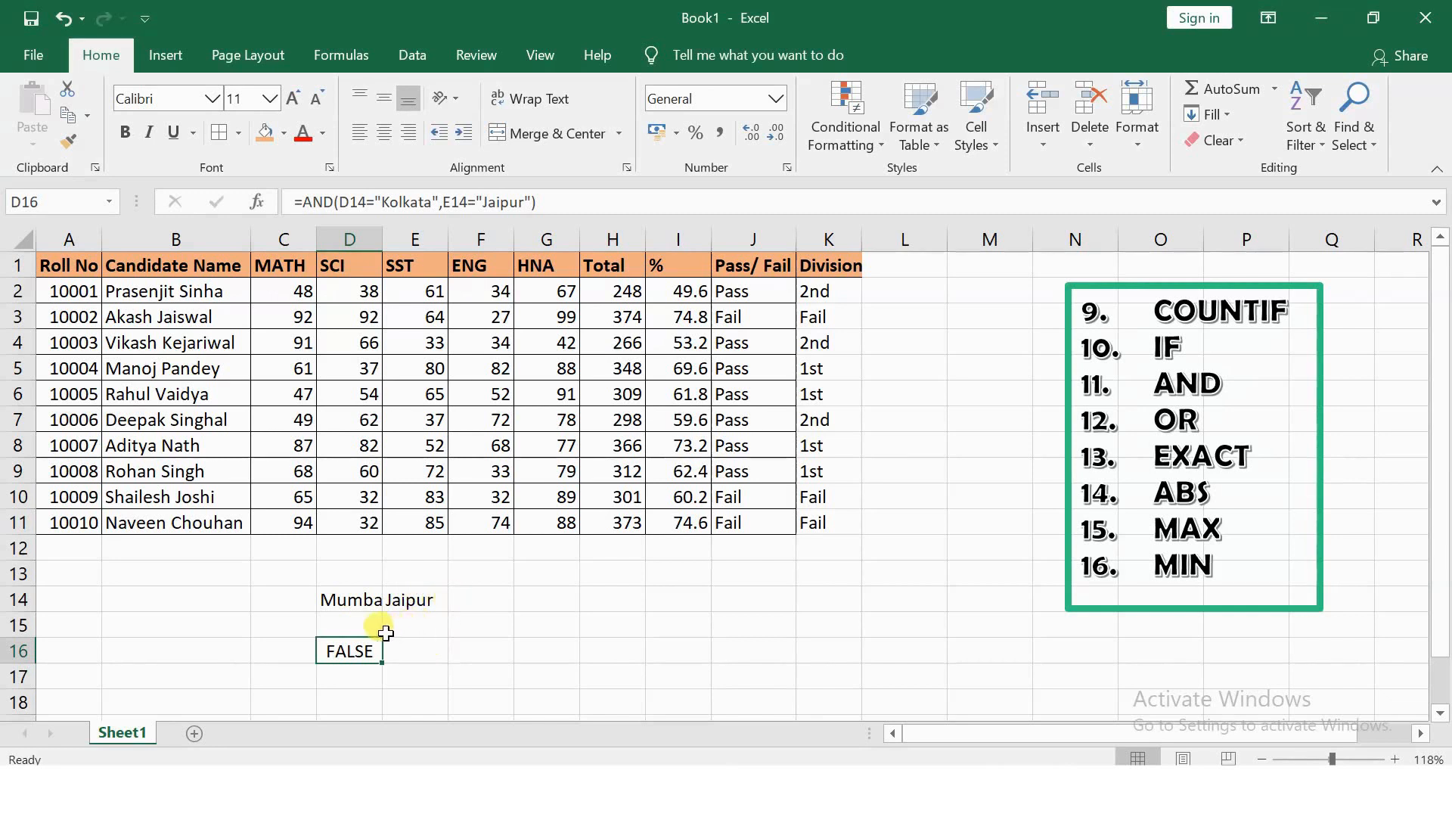
# Wrap the AND test in D16 in an IF function that returns "Yes" when true and "No" when false
pyautogui.doubleClick(366, 650)
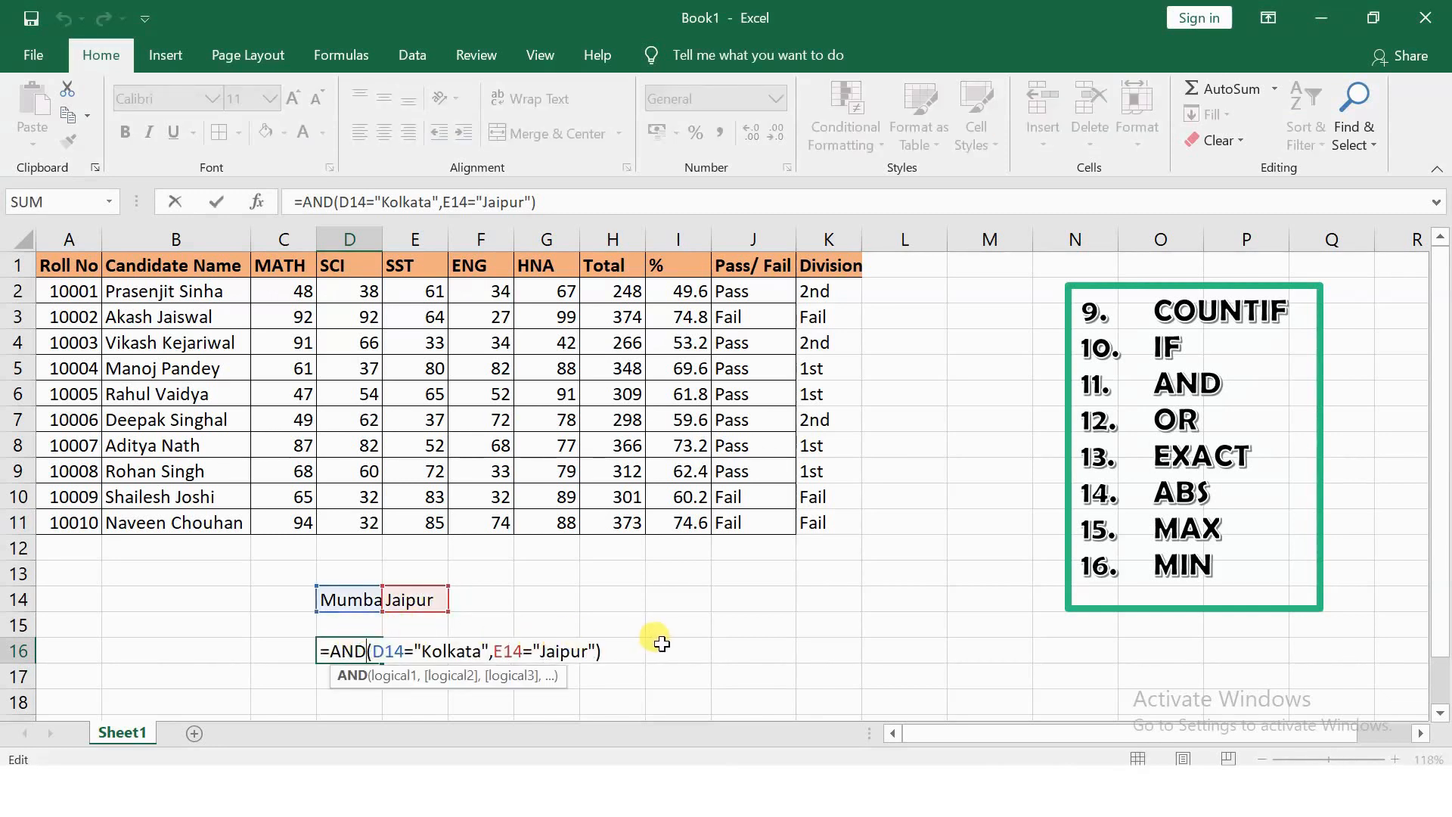
pyautogui.click(330, 650)
pyautogui.write('IF(')
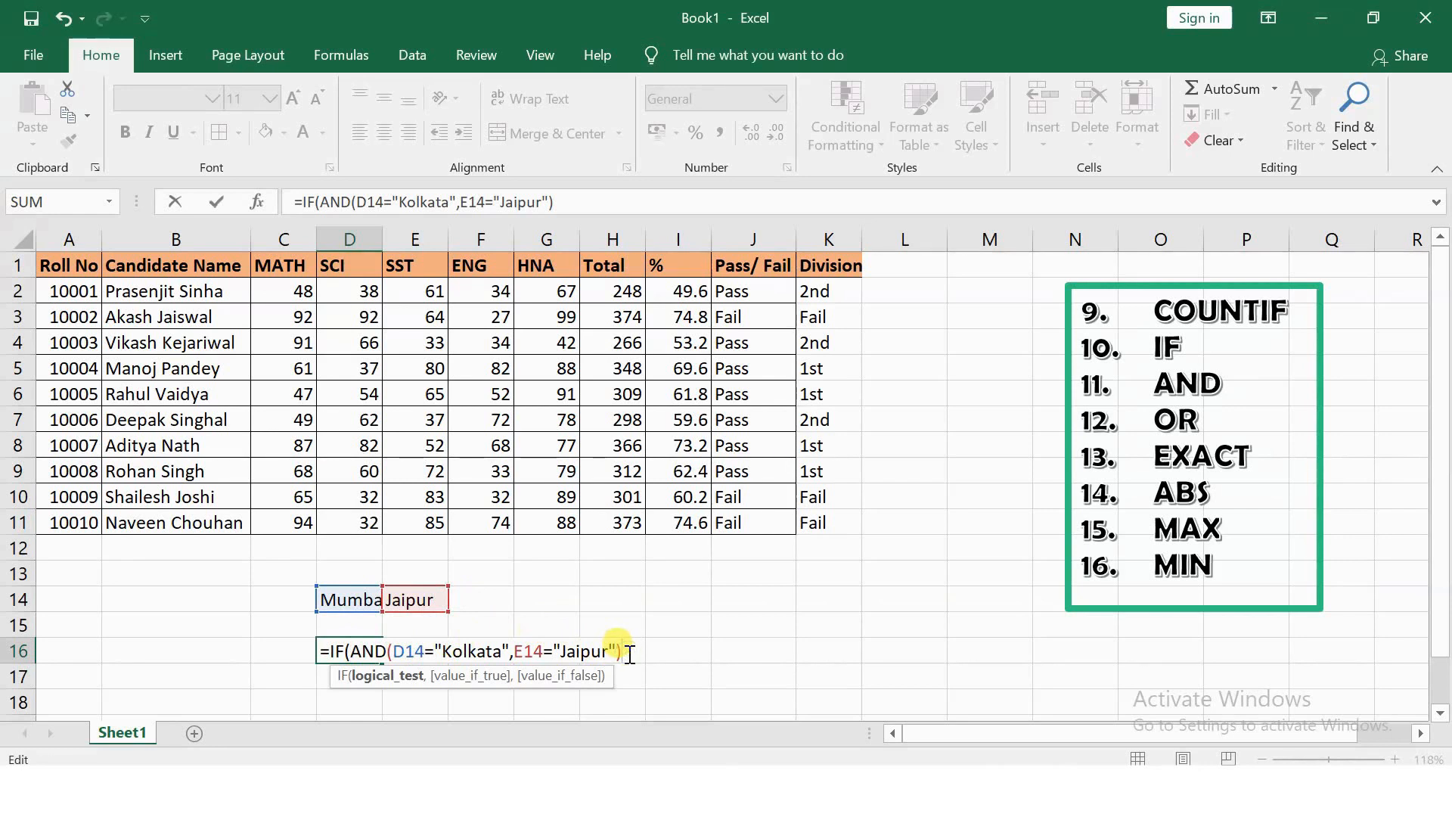
pyautogui.write(',"Yes",')
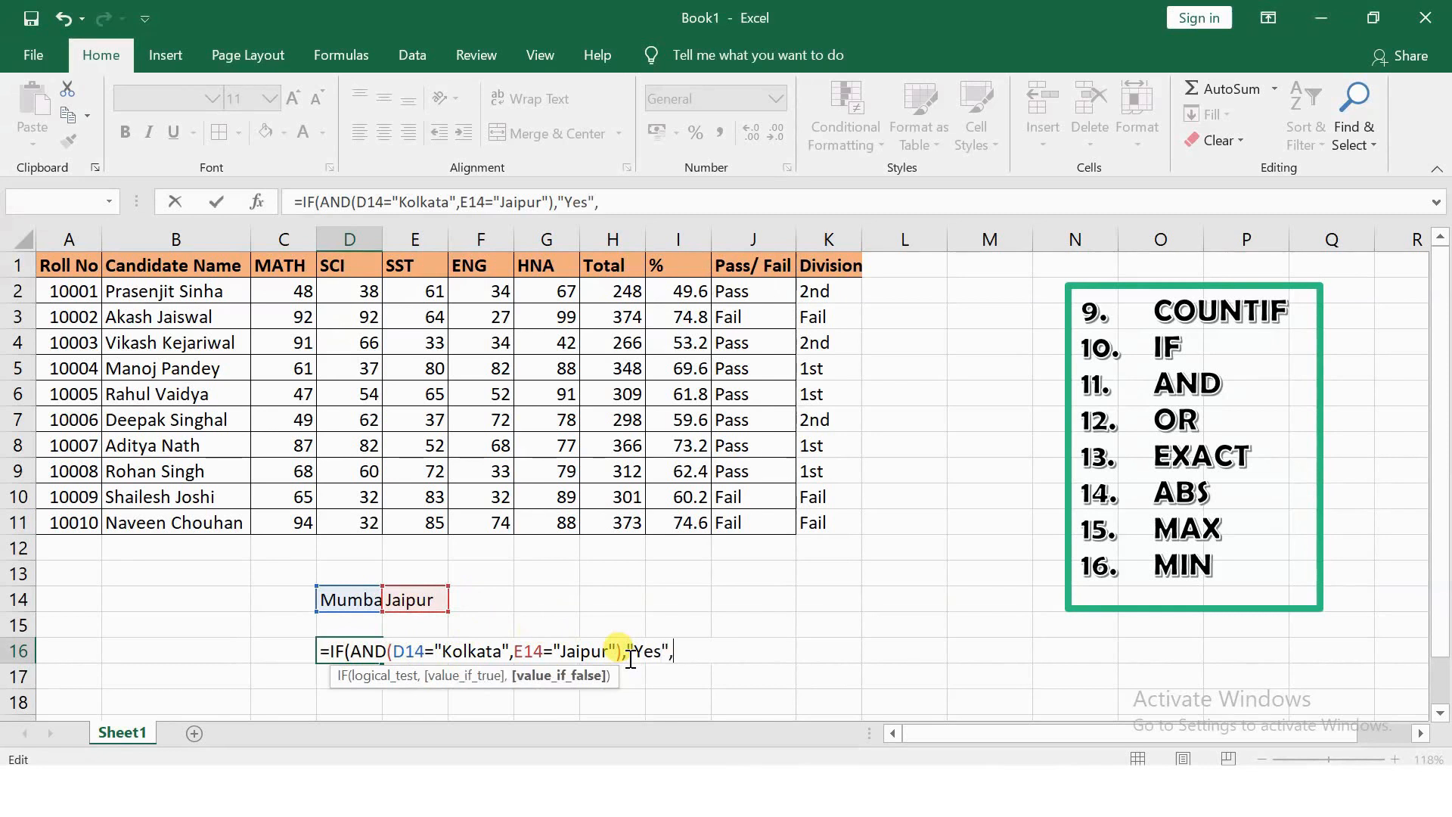
pyautogui.write('"No')
pyautogui.press('Return')
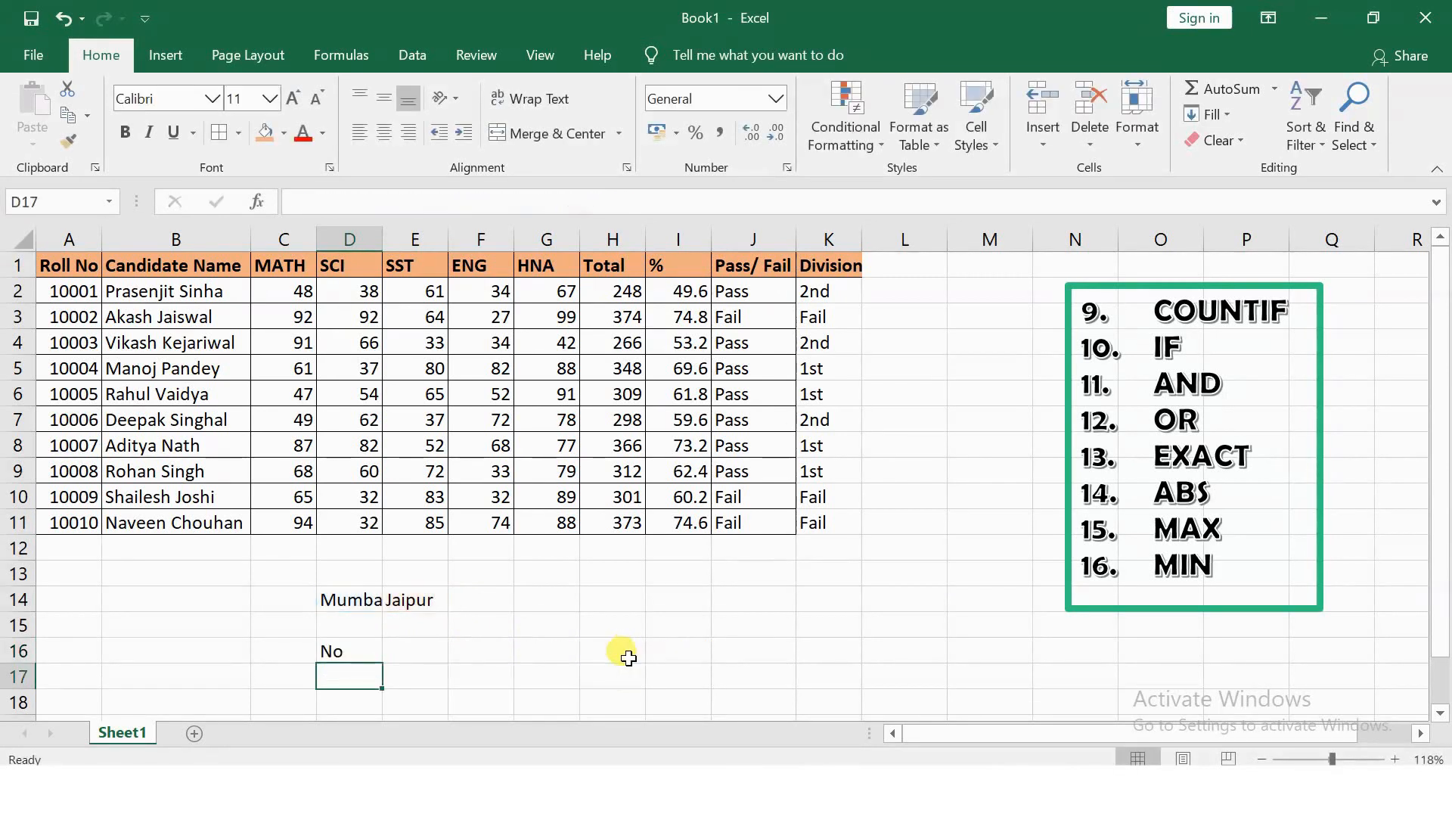
pyautogui.click(366, 650)
pyautogui.doubleClick(366, 651)
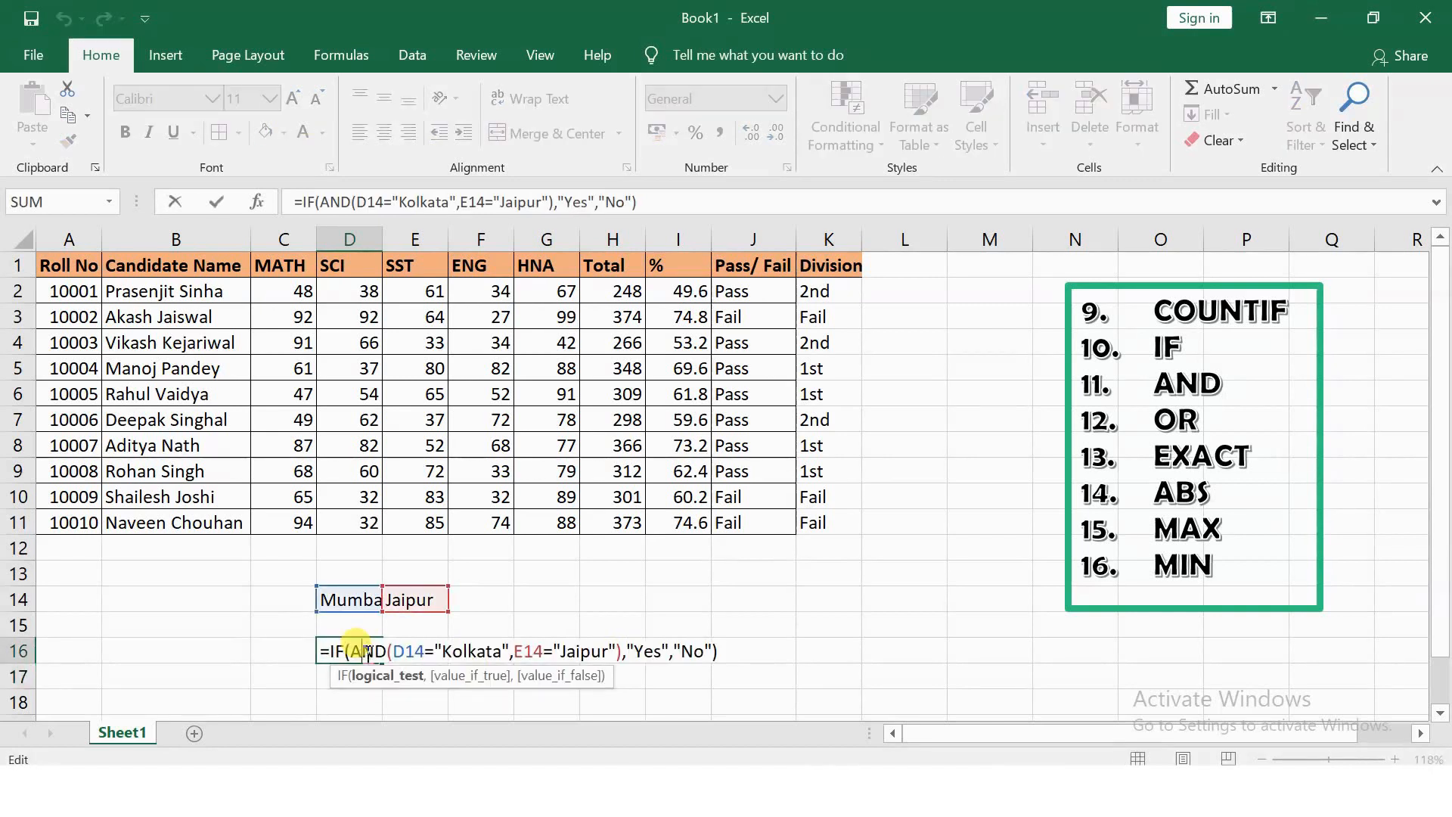
pyautogui.press('Escape')
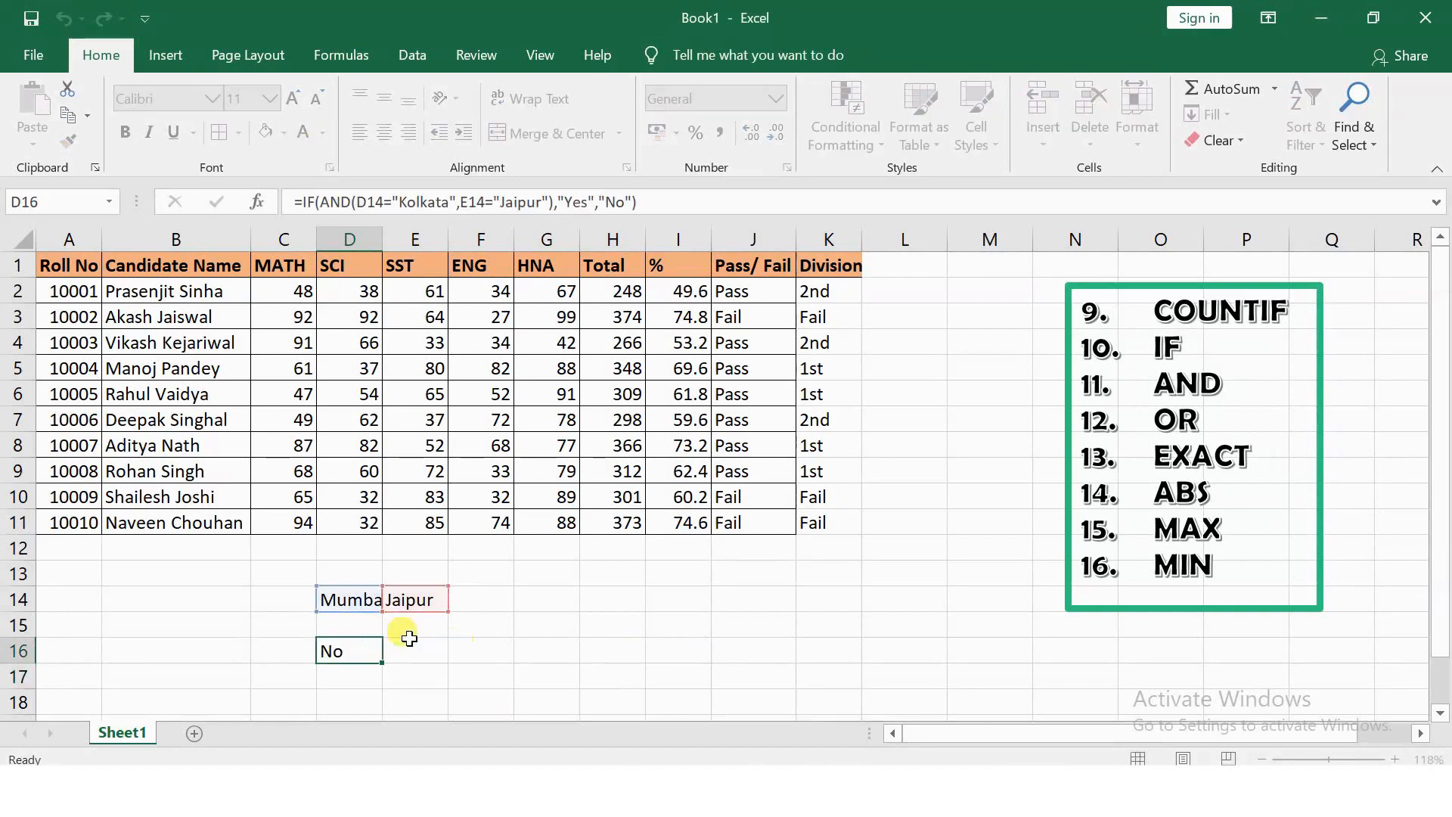
# Set D14 back to Kolkata to test the combined IF and AND formula
pyautogui.click(333, 599)
pyautogui.write('Kolkata')
pyautogui.press('BackSpace')
pyautogui.press('BackSpace')
pyautogui.write('ata')
pyautogui.press('Return')
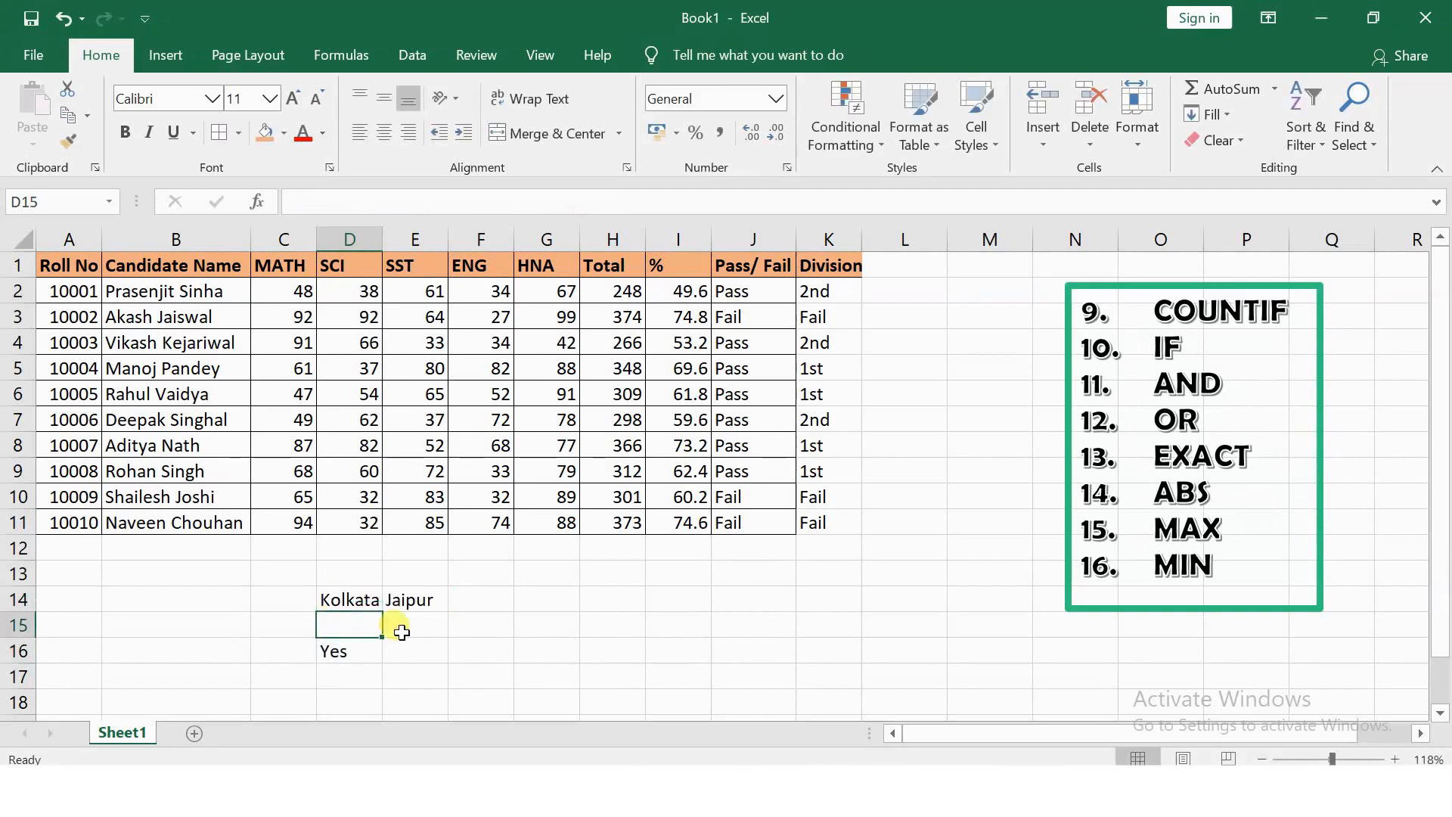
# Review the combined IF and AND formula in D16, and clear it from the cell
pyautogui.click(340, 649)
pyautogui.doubleClick(342, 651)
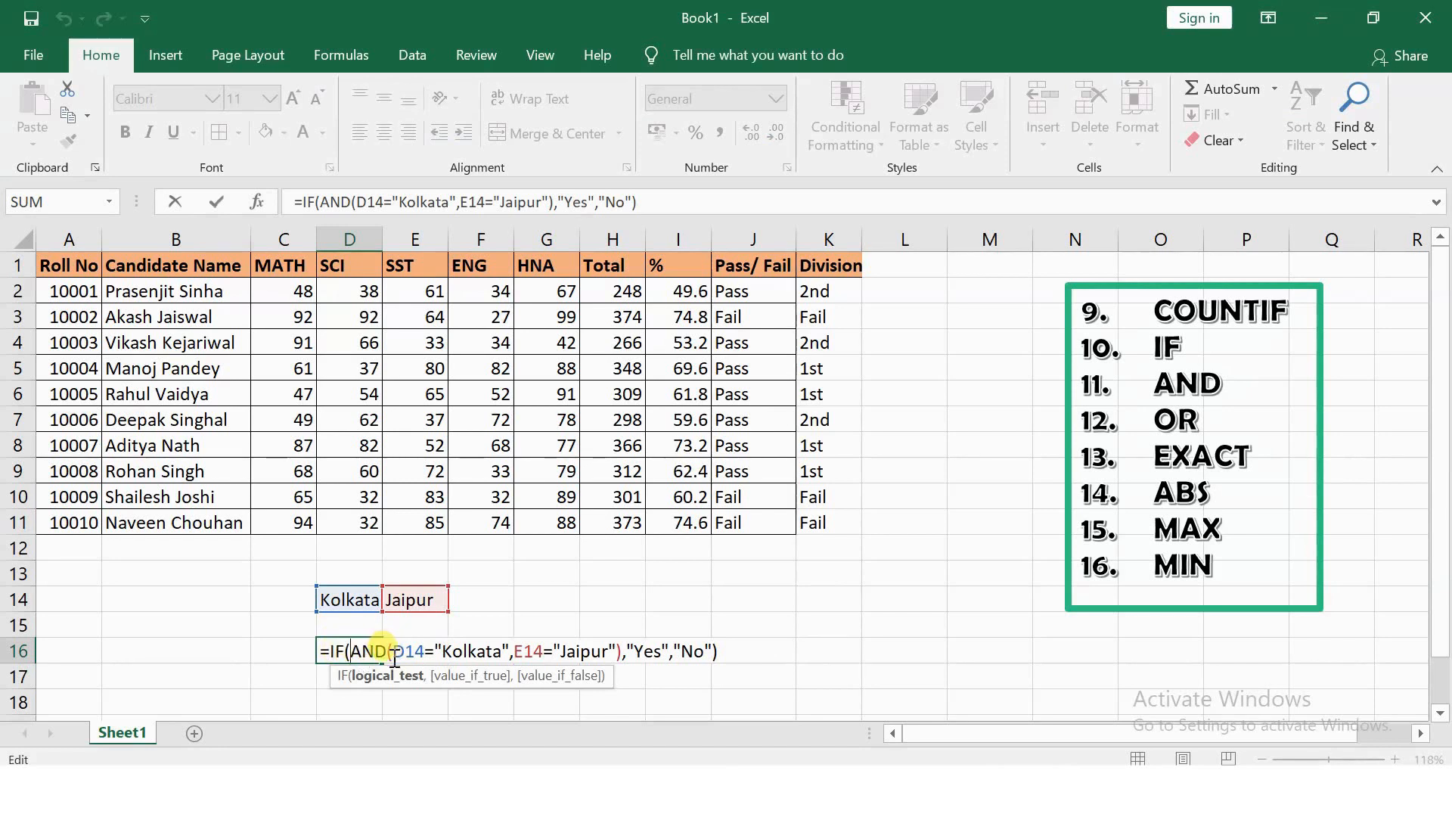
pyautogui.click(648, 600)
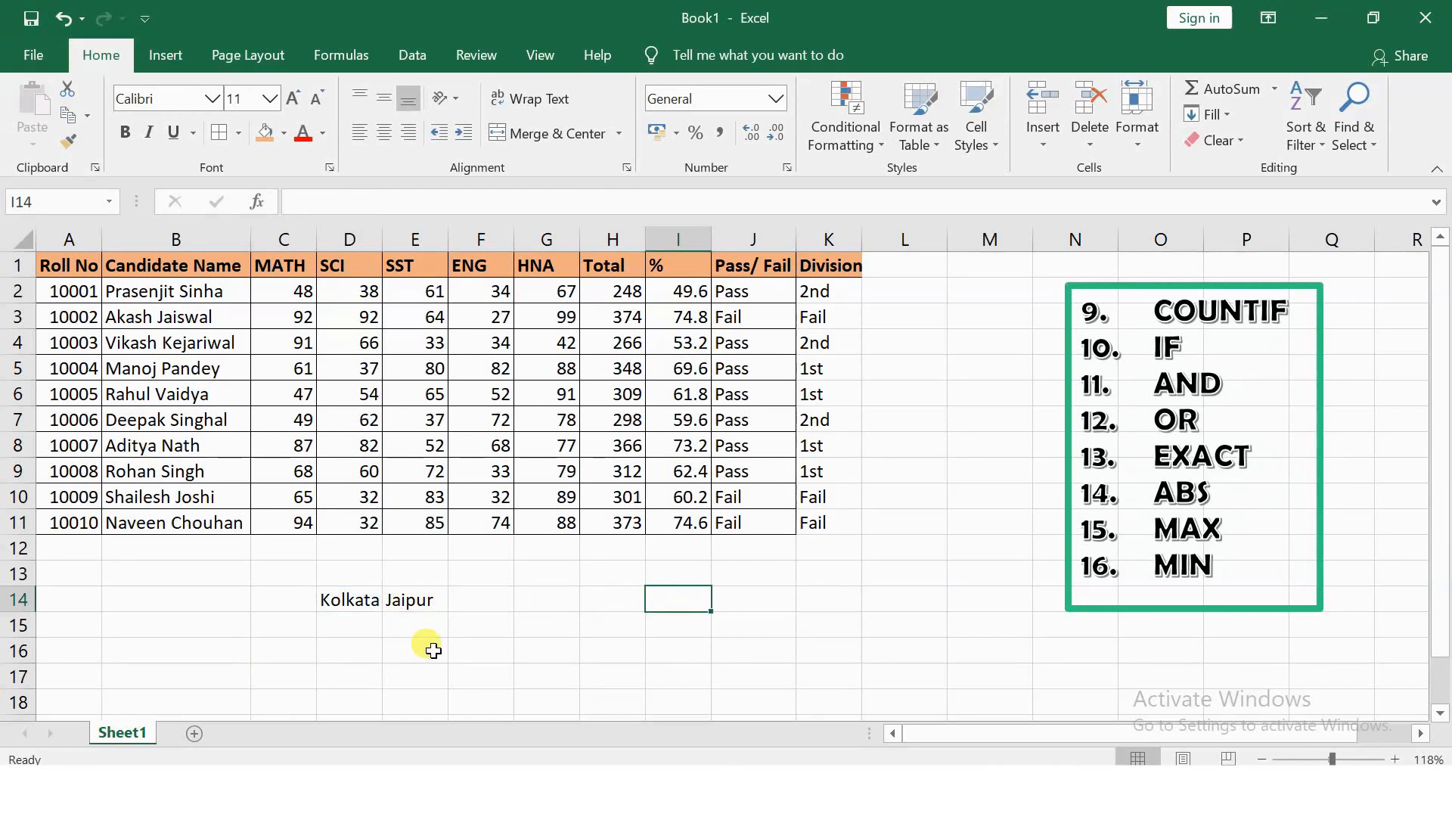
# Enter an OR formula in D16 that tests whether D14="Kolkata" or E14="Mumbai", and review its conditions
pyautogui.doubleClick(348, 650)
pyautogui.write('=OR(')
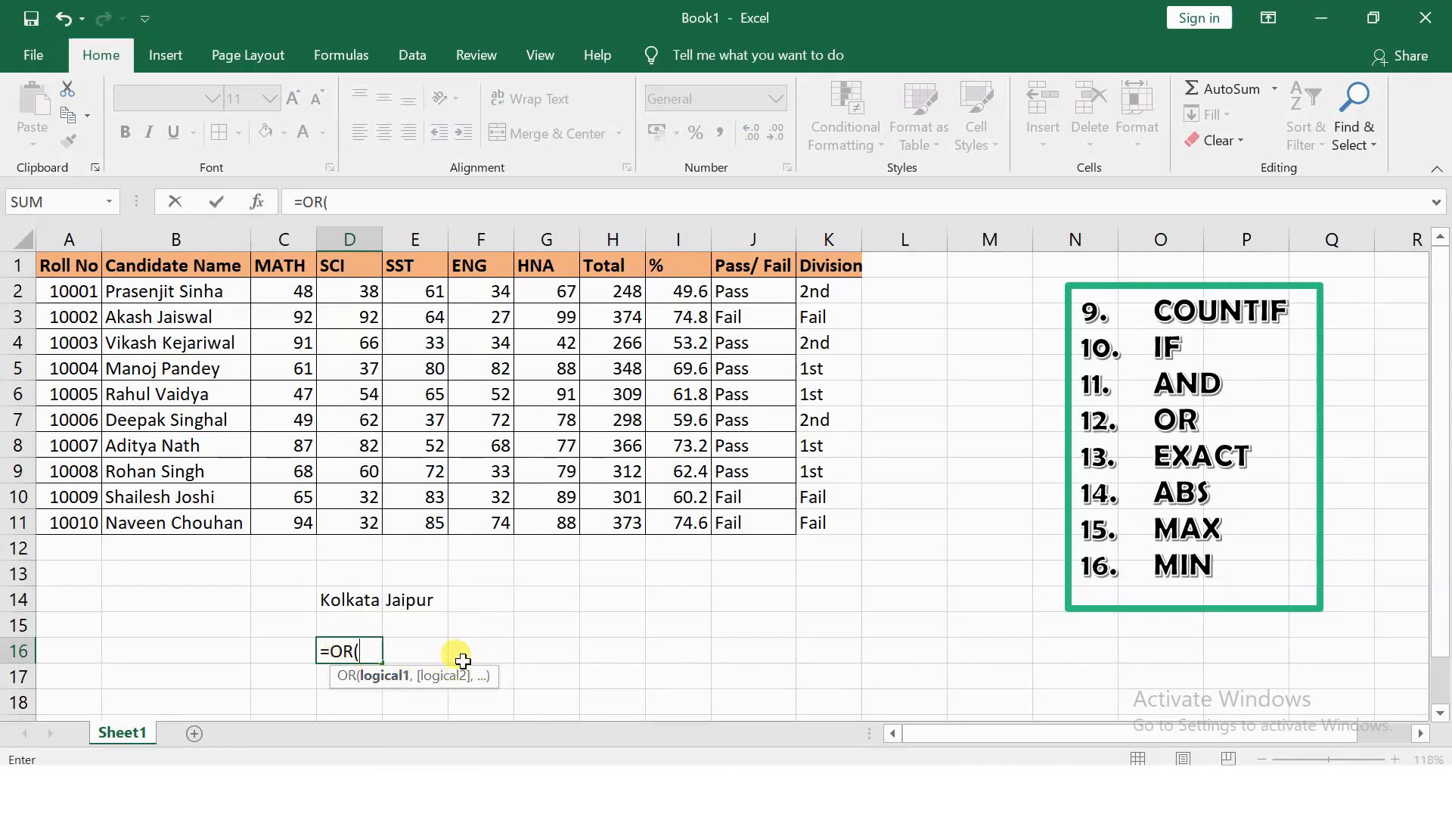
pyautogui.click(351, 599)
pyautogui.write('=')
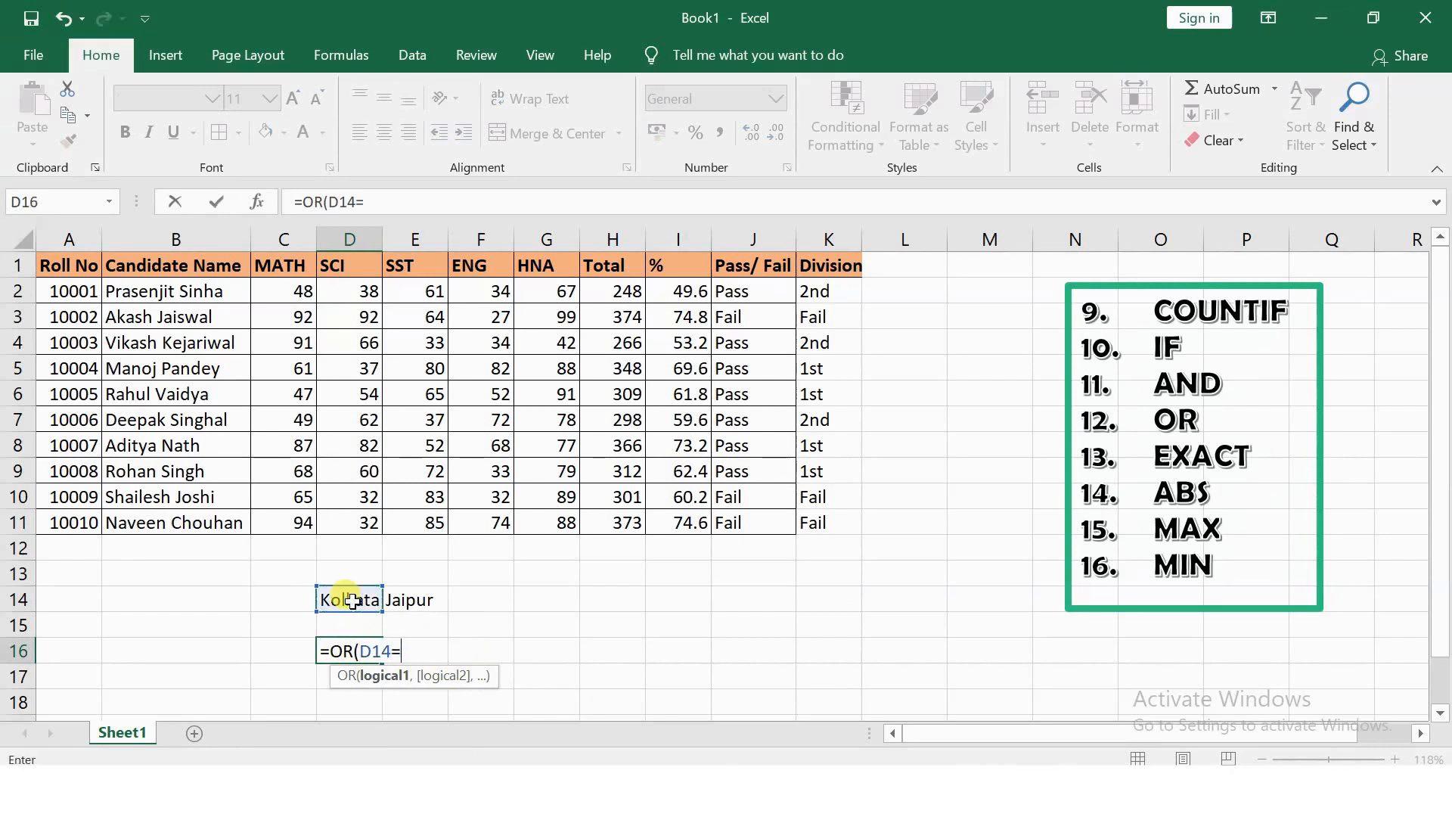
pyautogui.write('"Kolkata"')
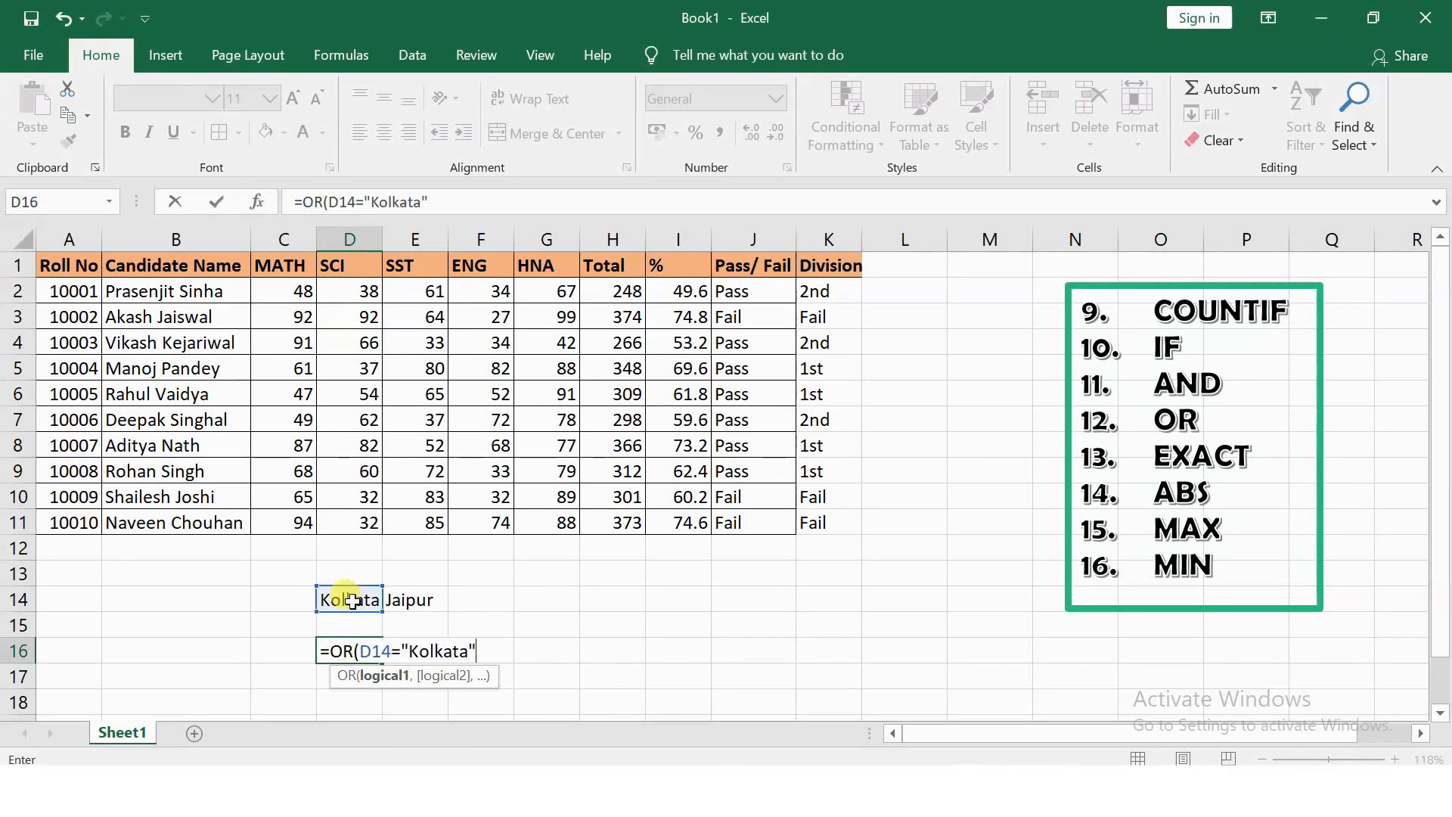
pyautogui.write(',')
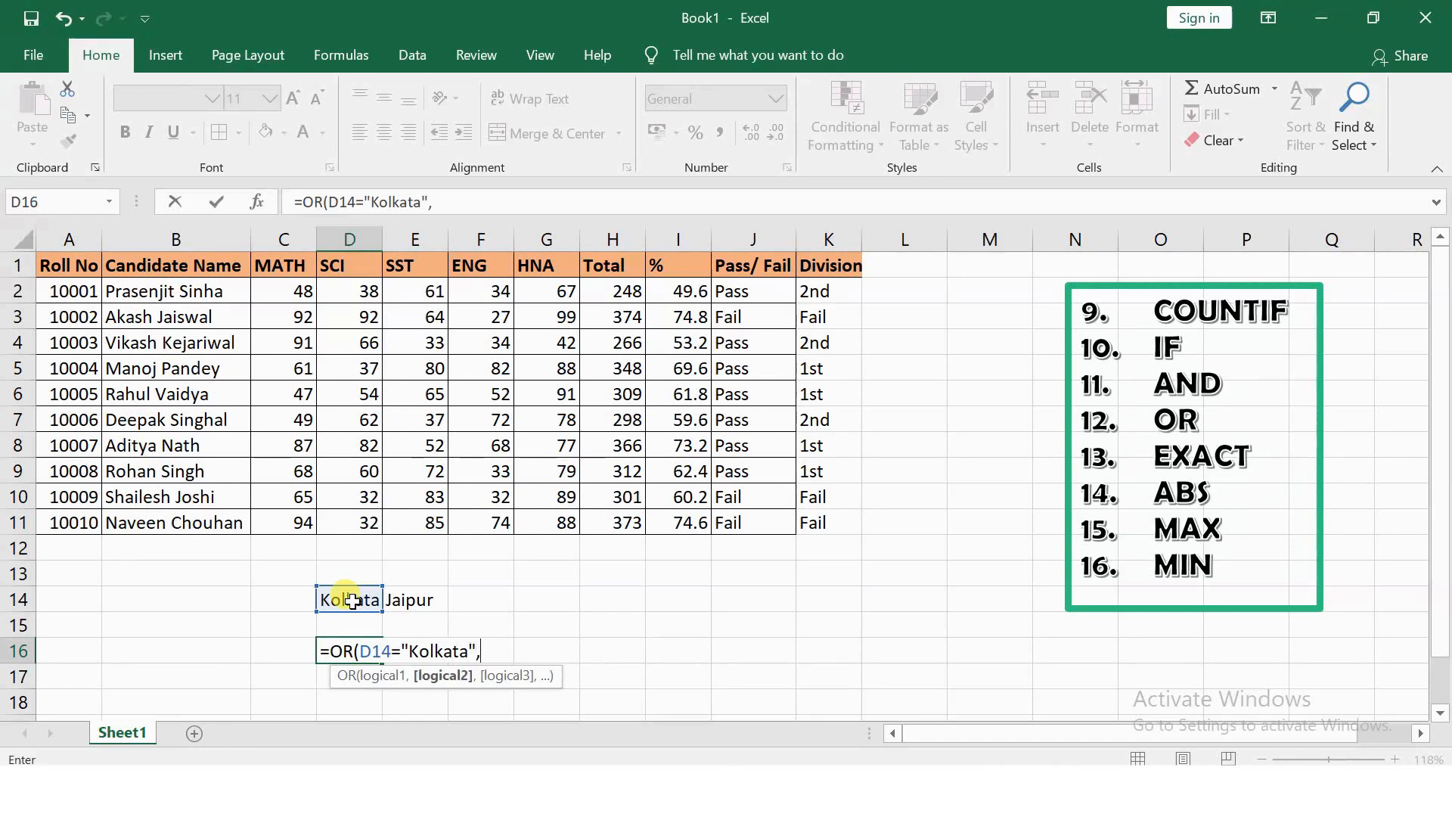
pyautogui.click(410, 598)
pyautogui.write('="')
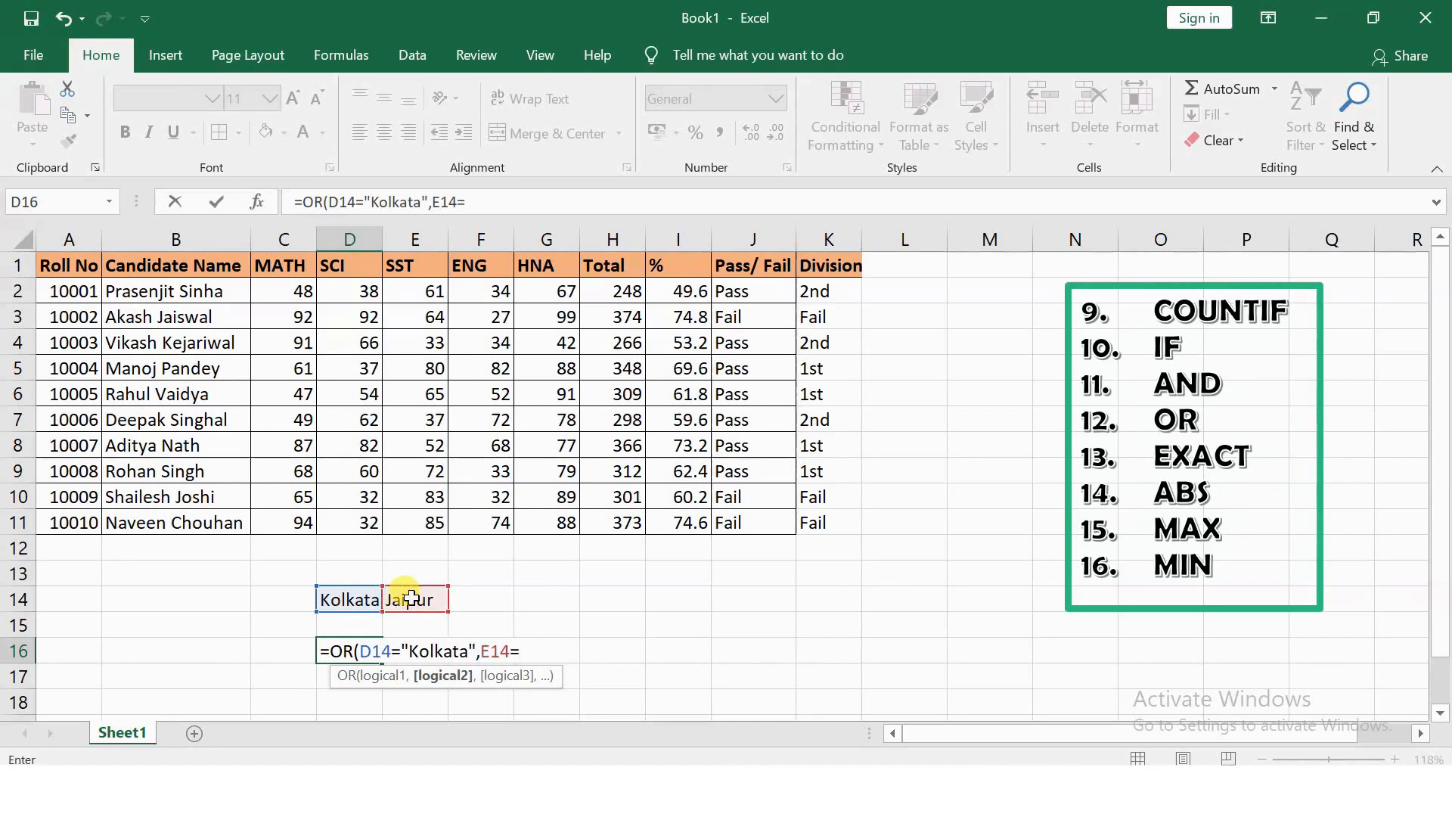
pyautogui.write('Mumba')
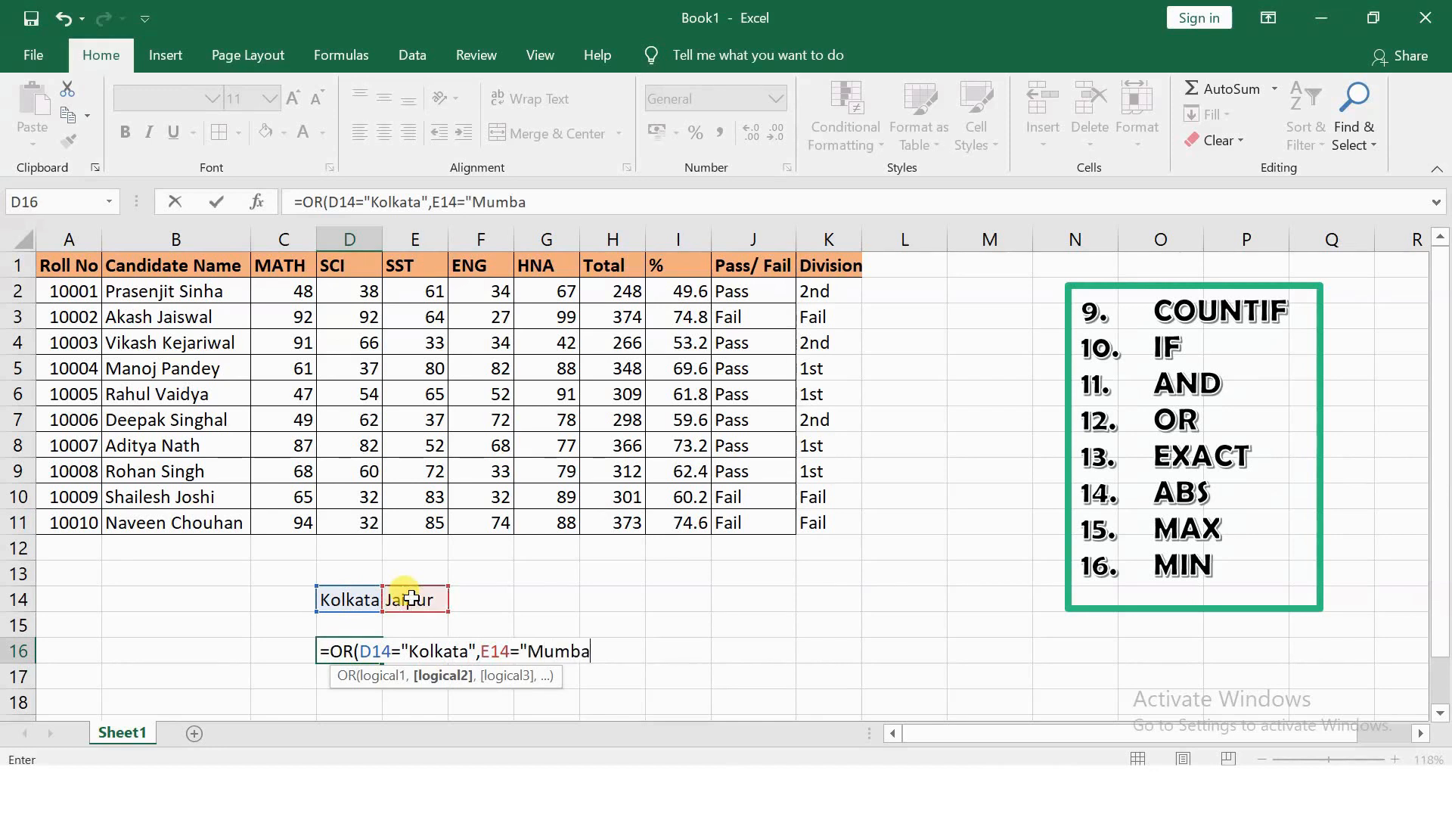
pyautogui.write('i")')
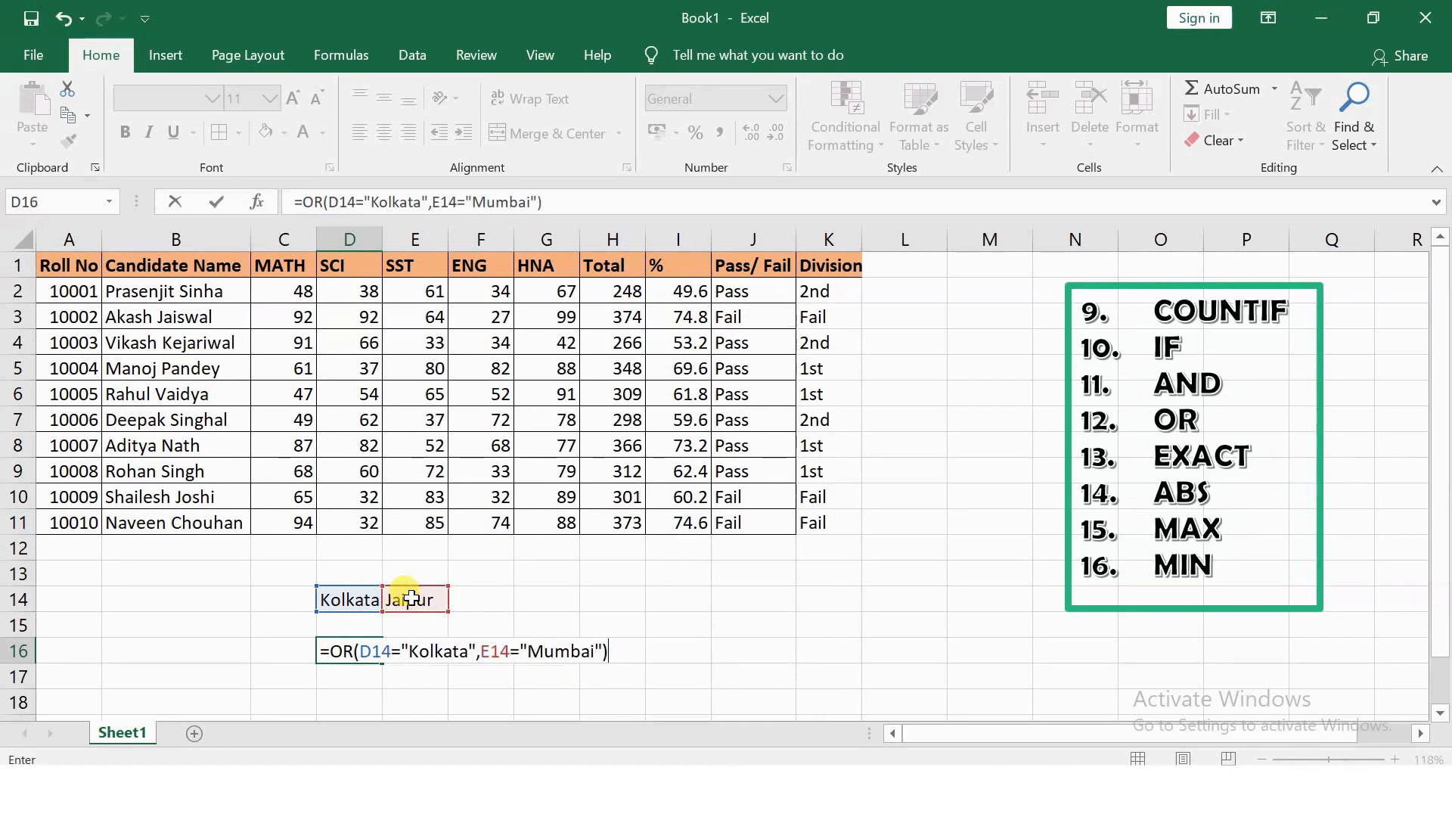
pyautogui.press('Return')
pyautogui.click(378, 644)
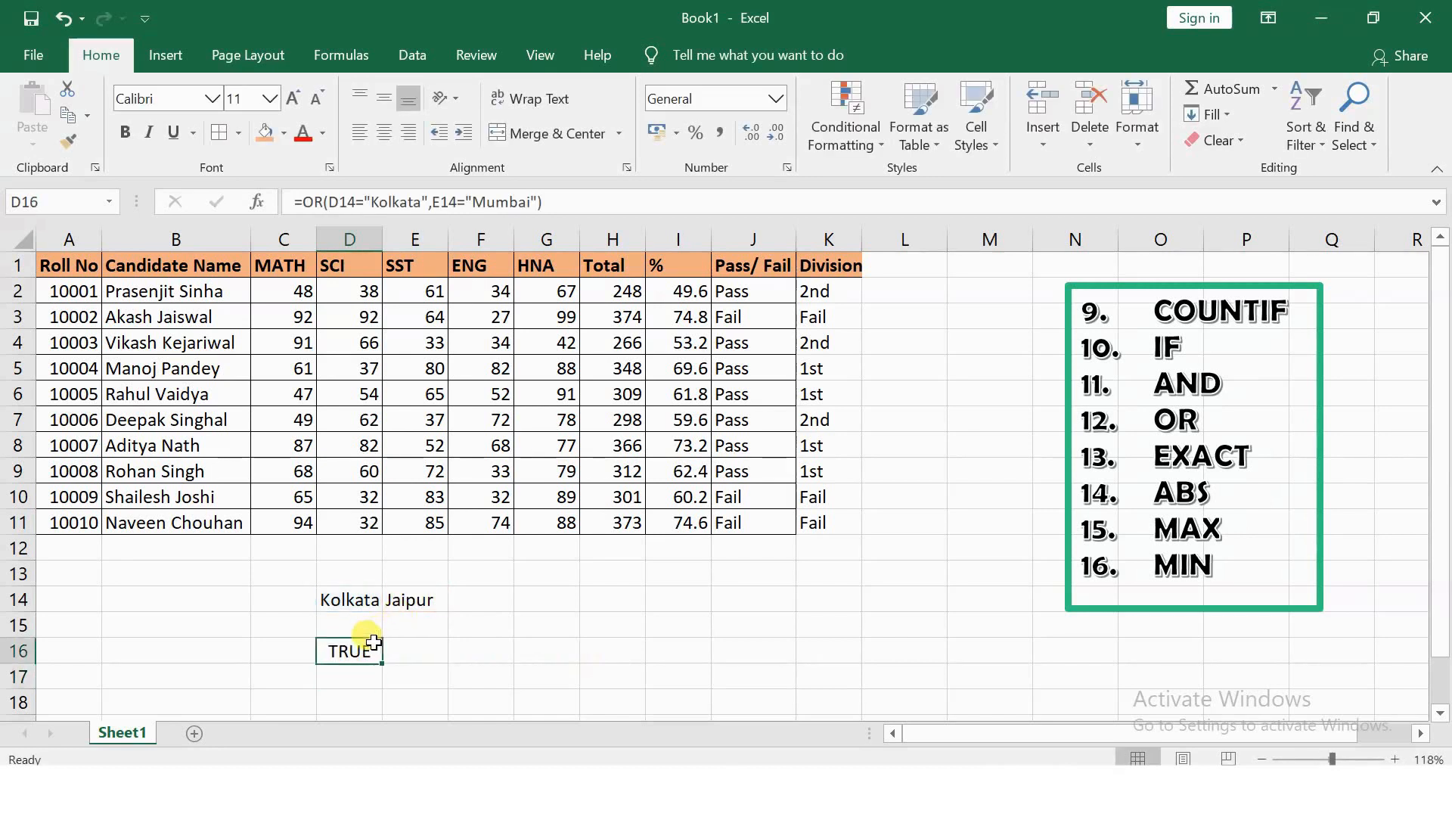
pyautogui.doubleClick(375, 647)
pyautogui.moveTo(362, 650); pyautogui.dragTo(652, 647)
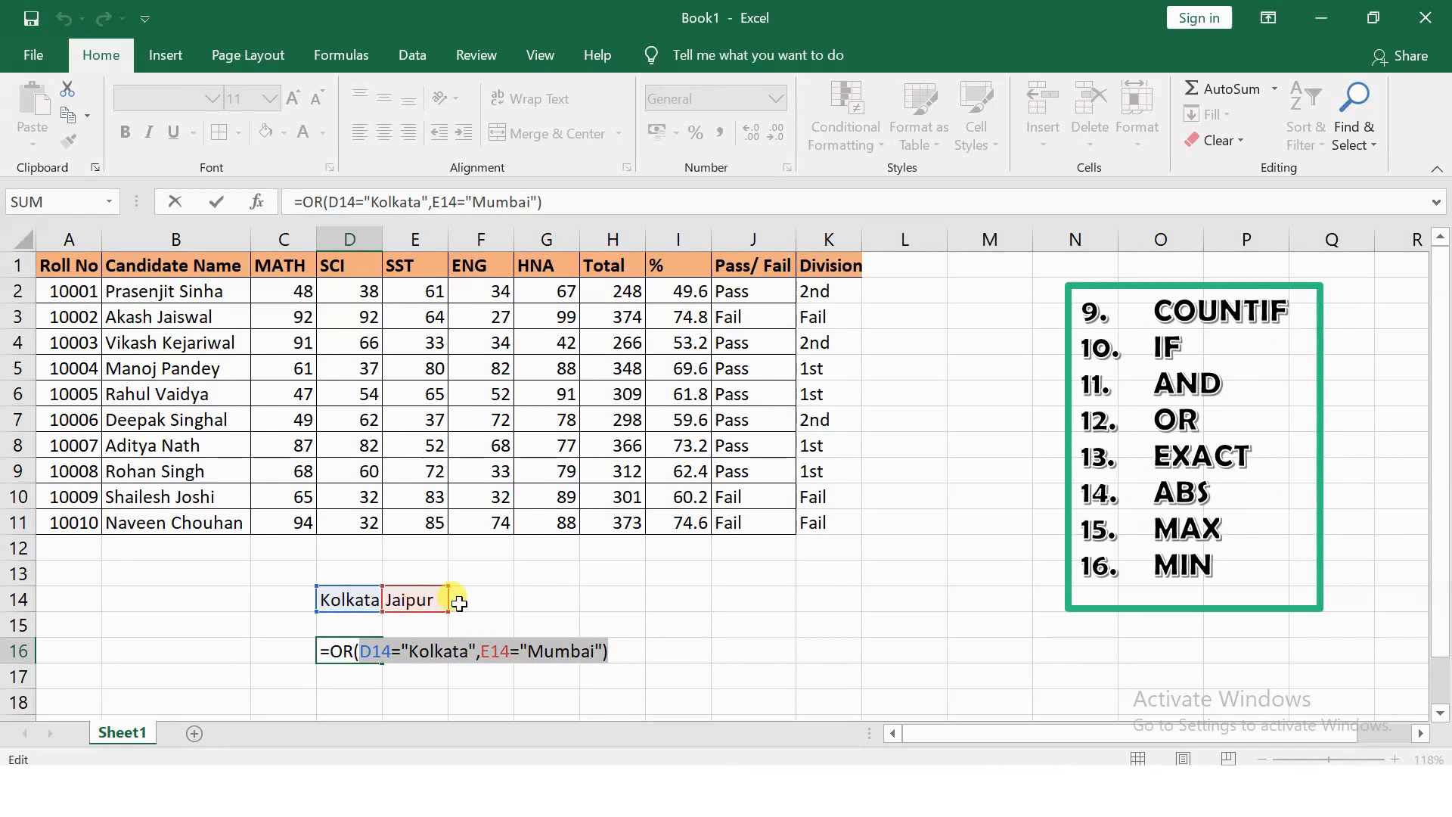
pyautogui.hotkey('ctrl', 'Return')
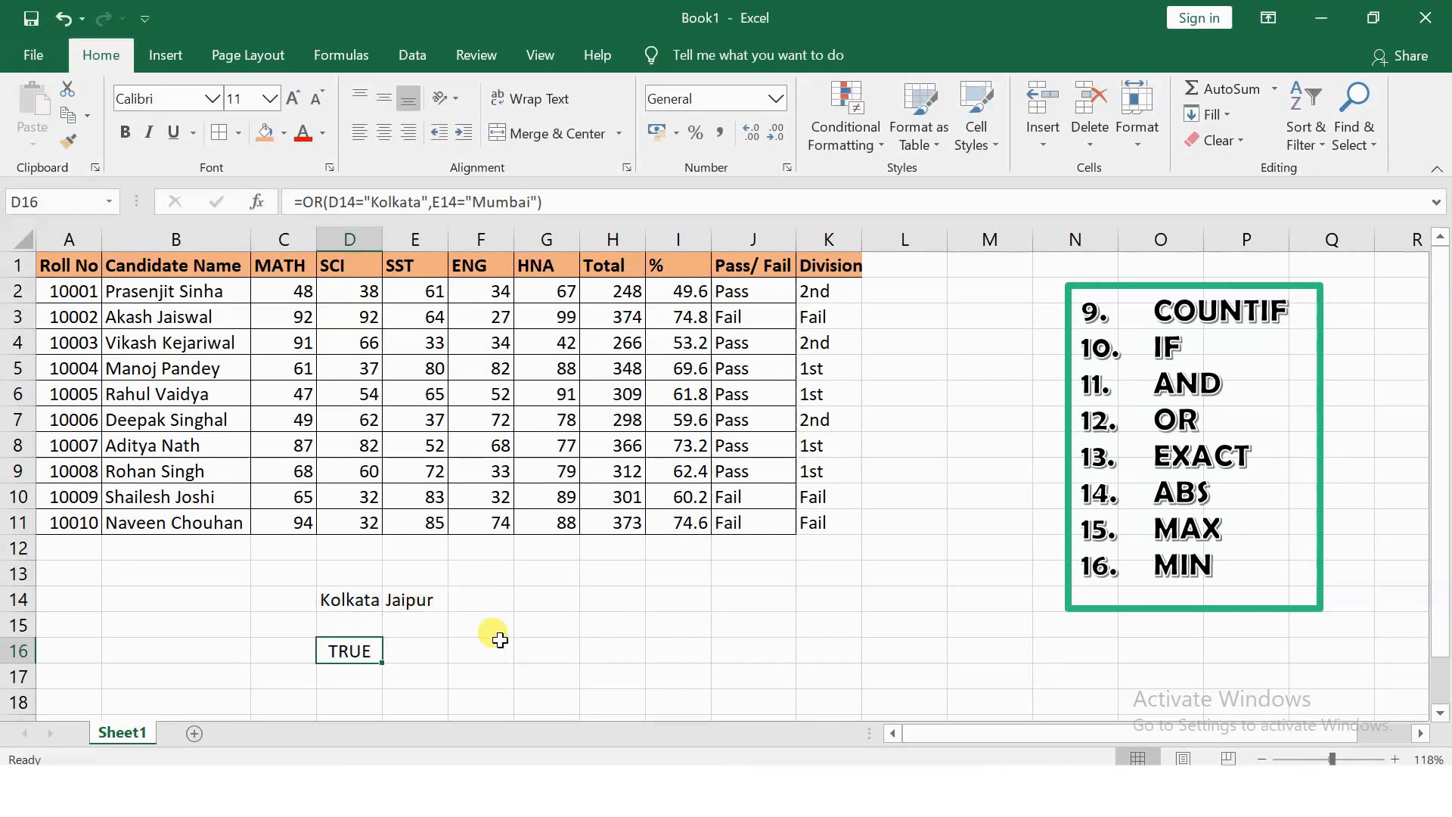
# Try Mumbai in E14 to test the OR formula, and undo the entry
pyautogui.click(412, 598)
pyautogui.write('Mum')
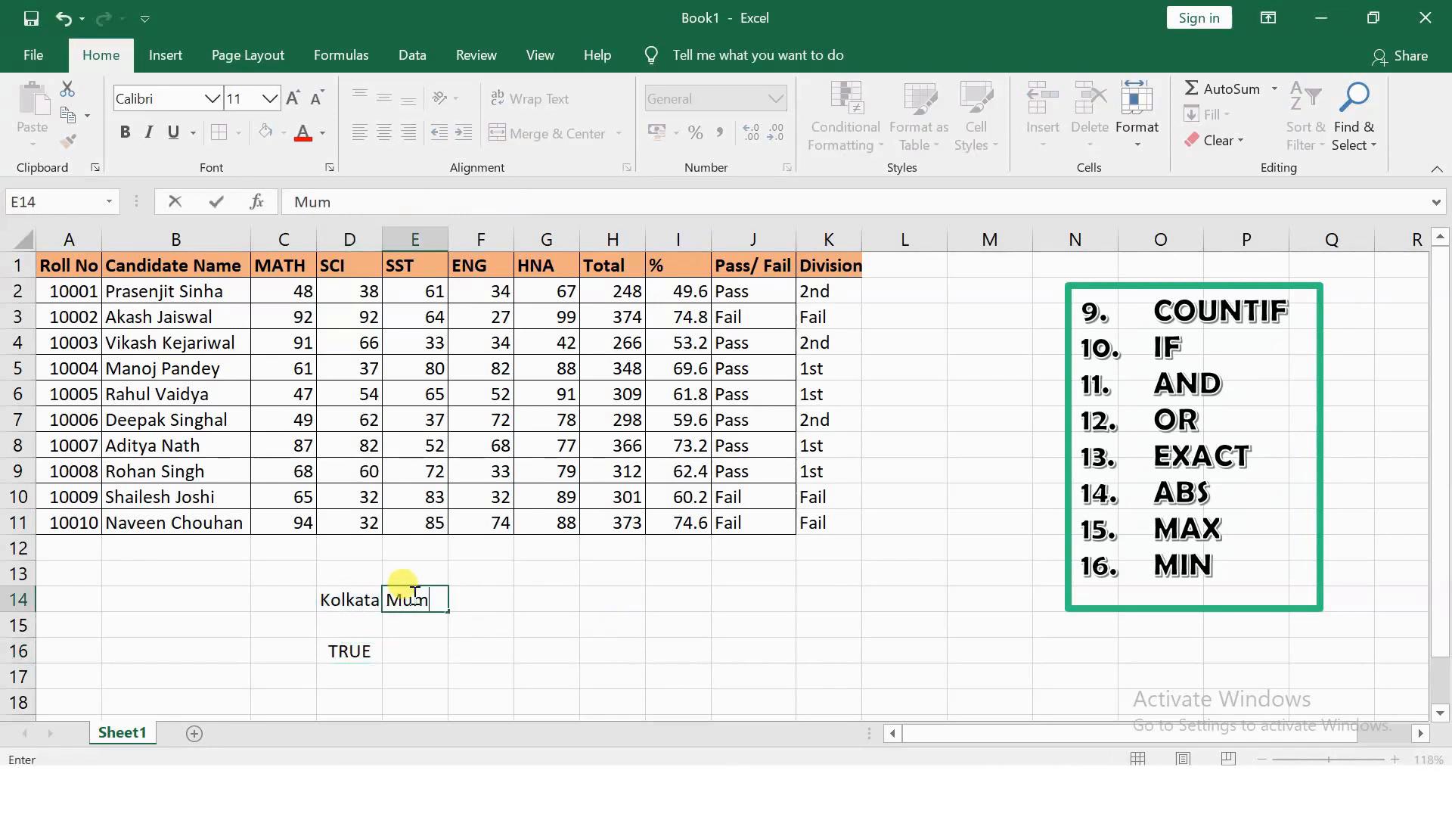
pyautogui.write('bai')
pyautogui.press('Return')
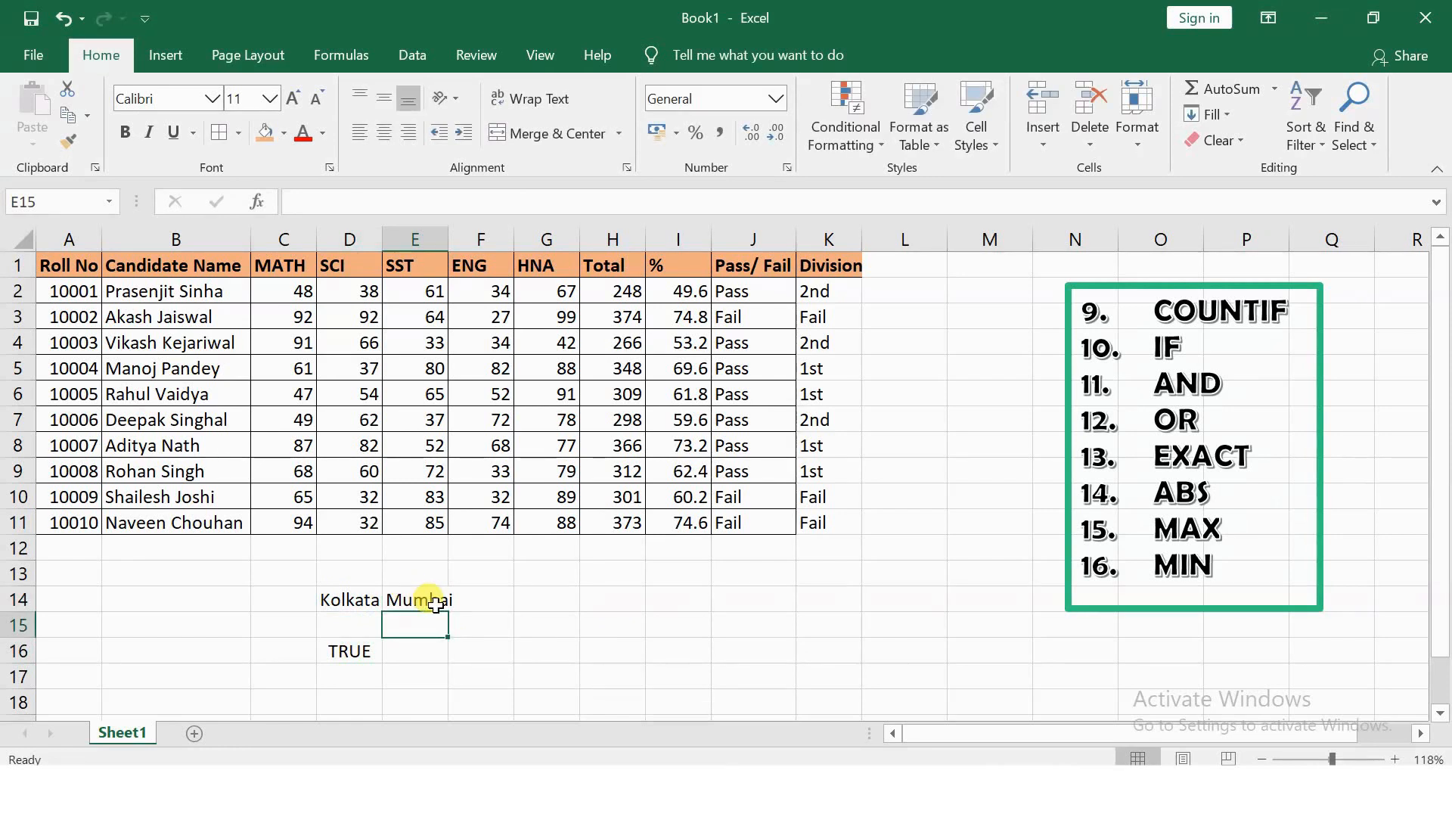
pyautogui.hotkey('ctrl', 'z')
# Set D14 to Dhanbad to test the OR formula, and review the conditions in D16
pyautogui.click(362, 601)
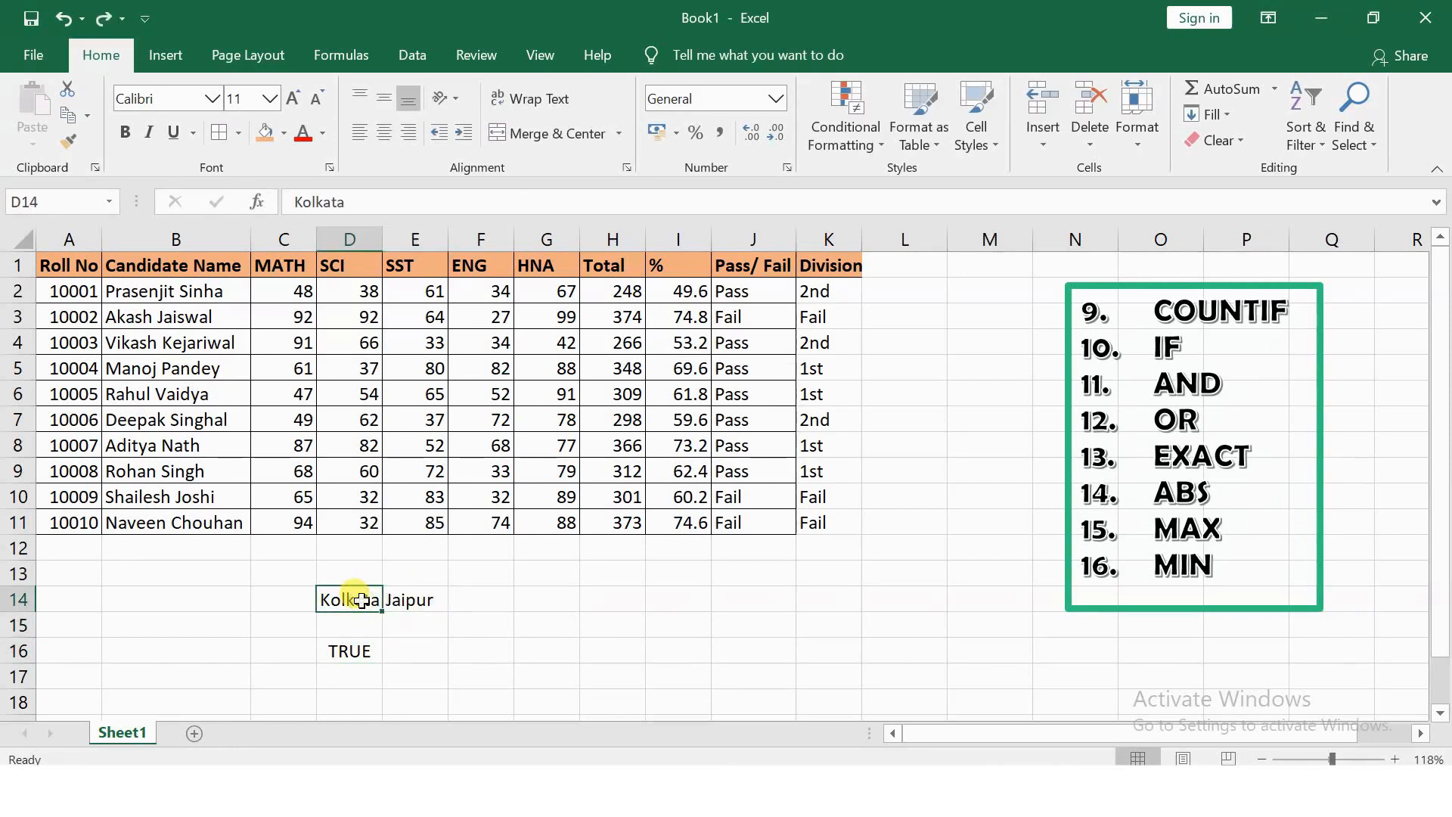
pyautogui.write('Dhanbad')
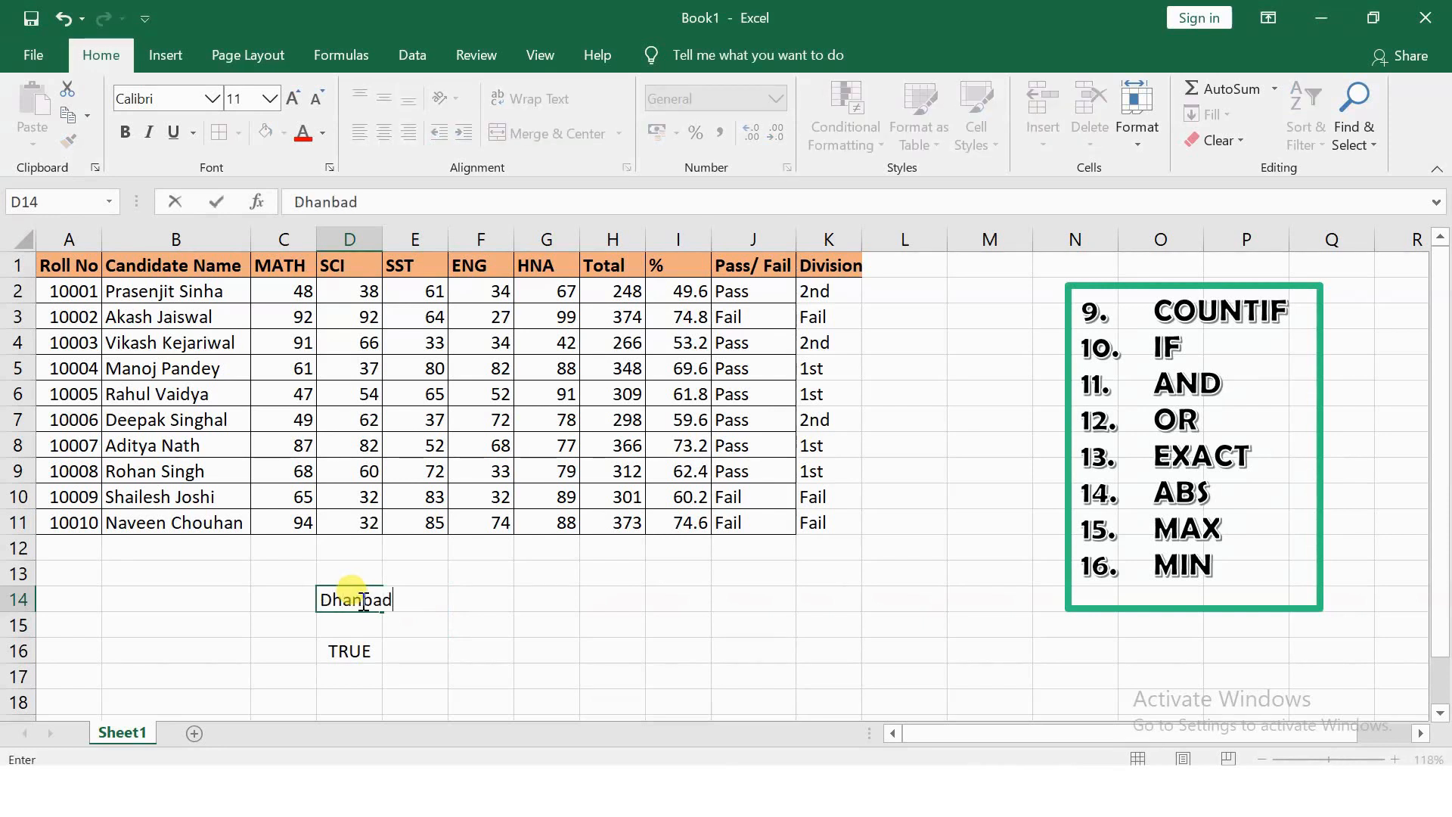
pyautogui.press('Return')
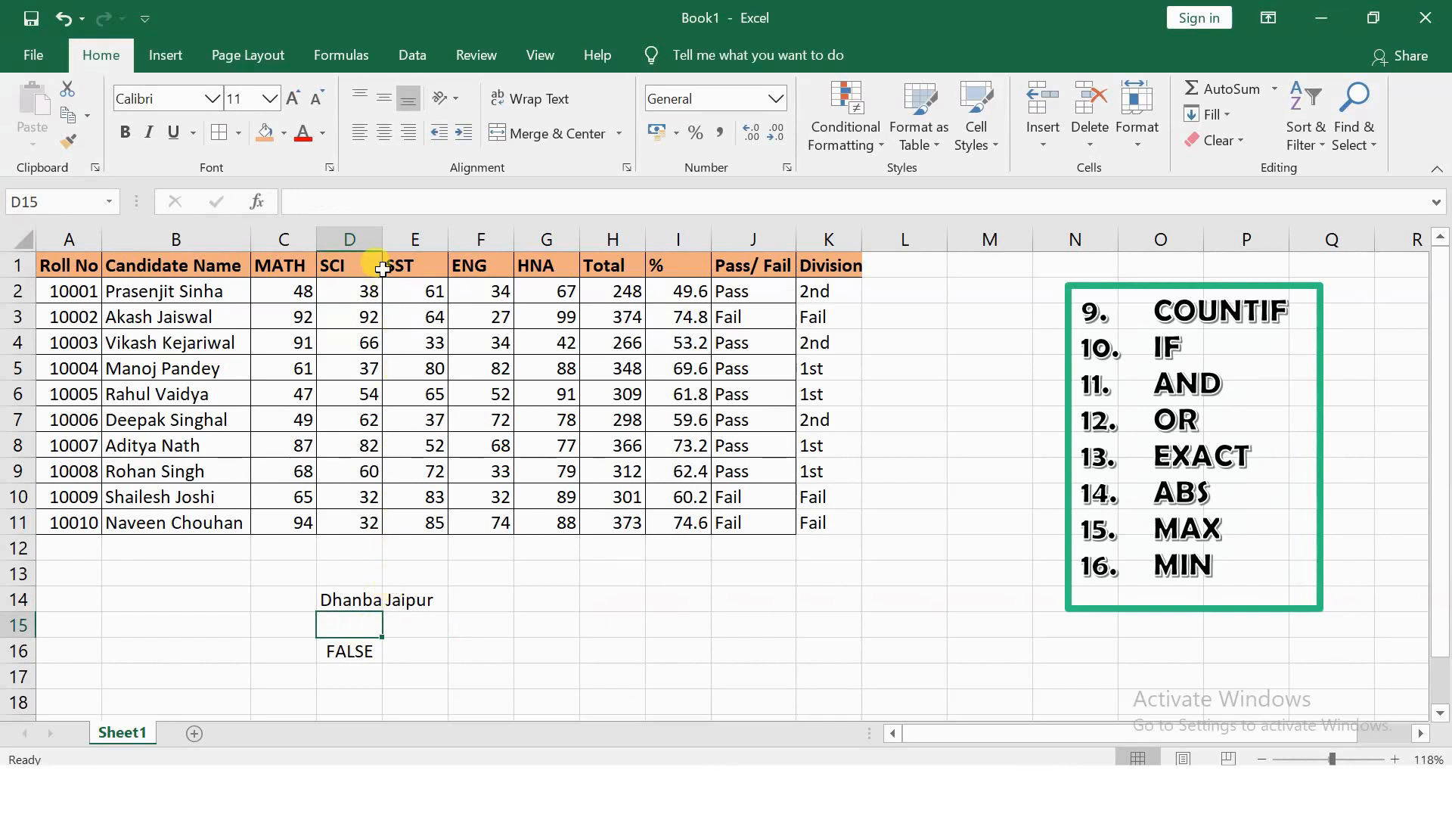
pyautogui.click(356, 651)
pyautogui.doubleClick(355, 652)
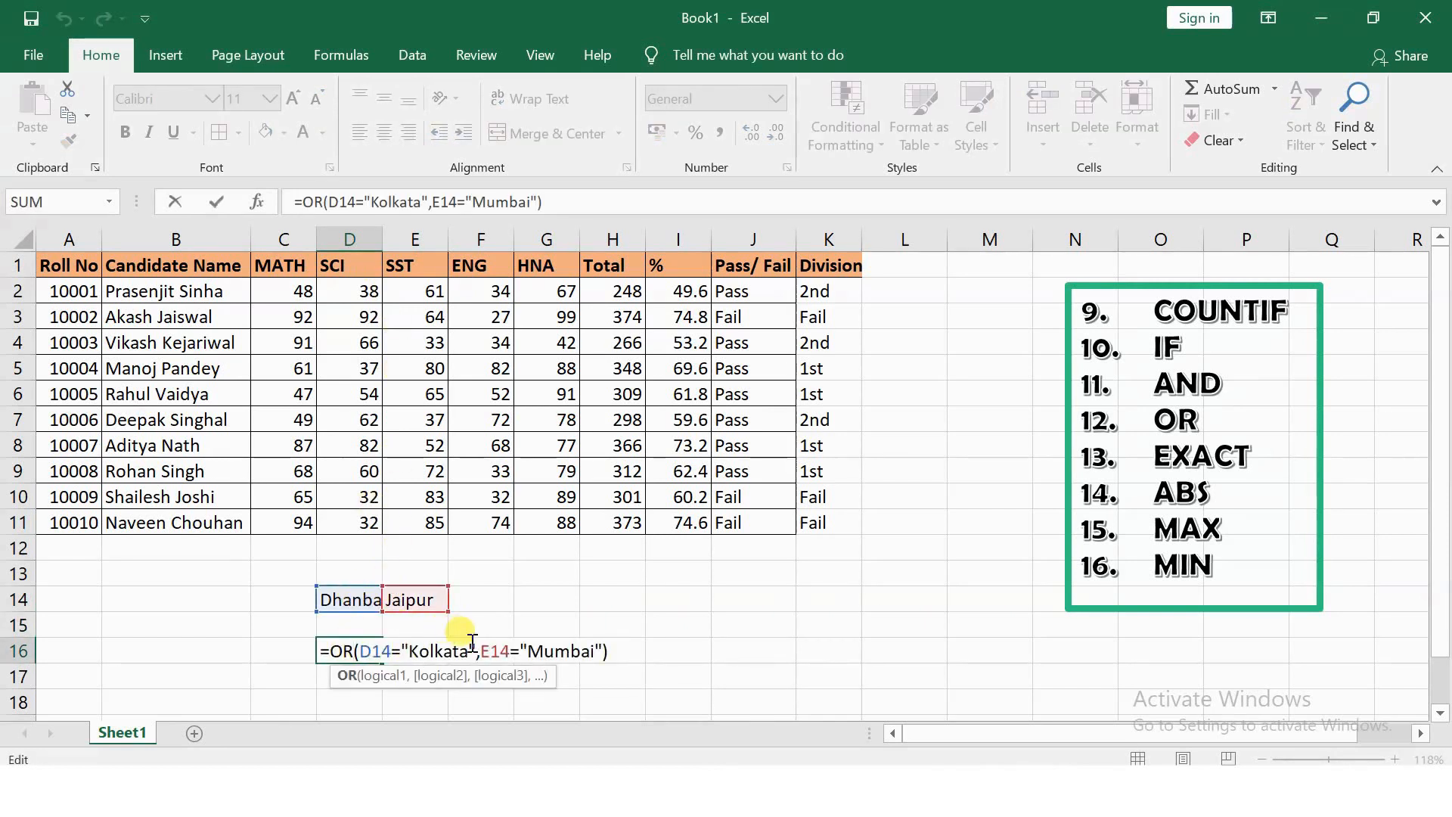
pyautogui.press('Escape')
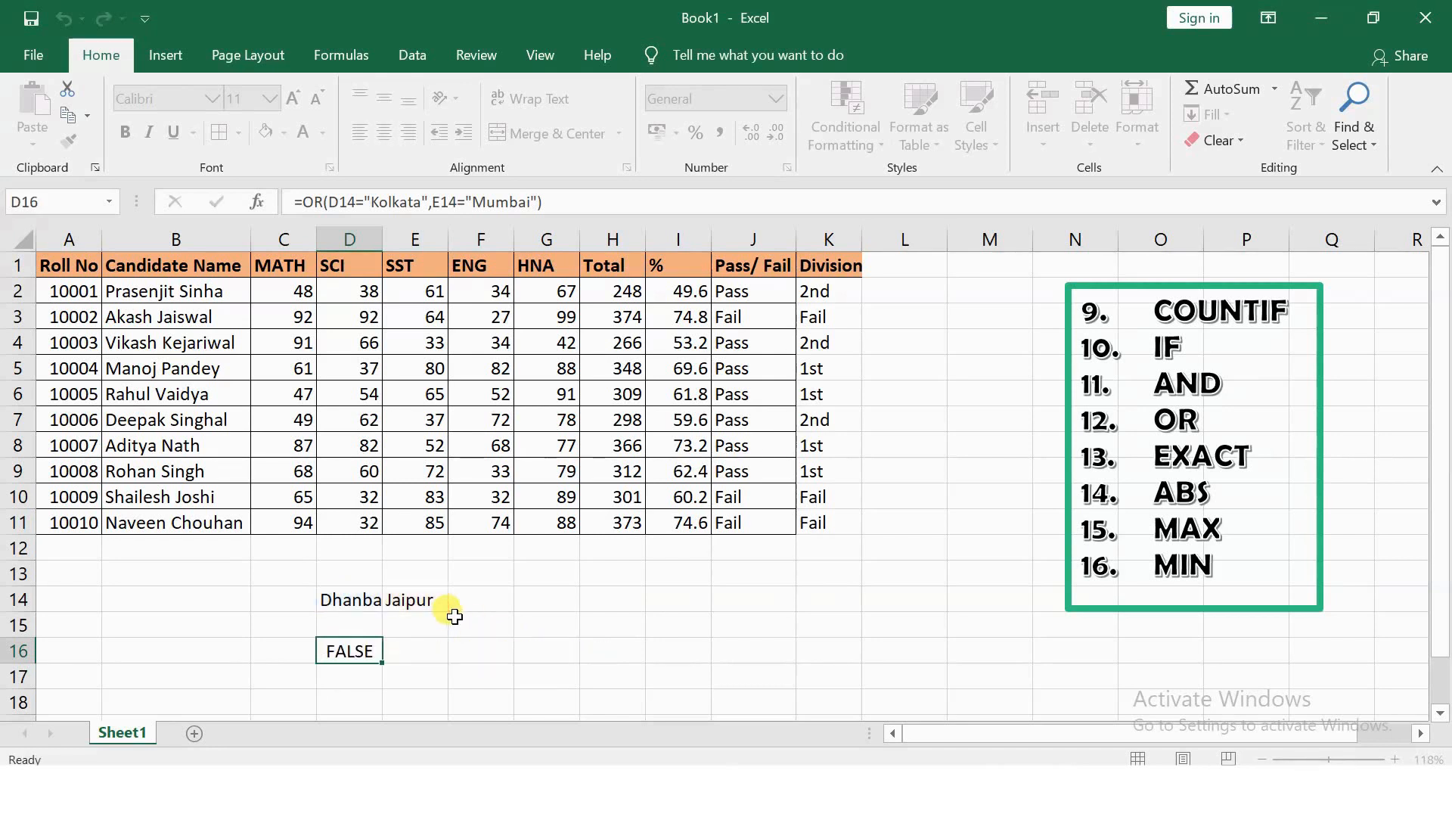
# Clear the city names and the OR formula from the range C13:E17
pyautogui.moveTo(292, 573); pyautogui.dragTo(432, 668)
pyautogui.press('Delete')
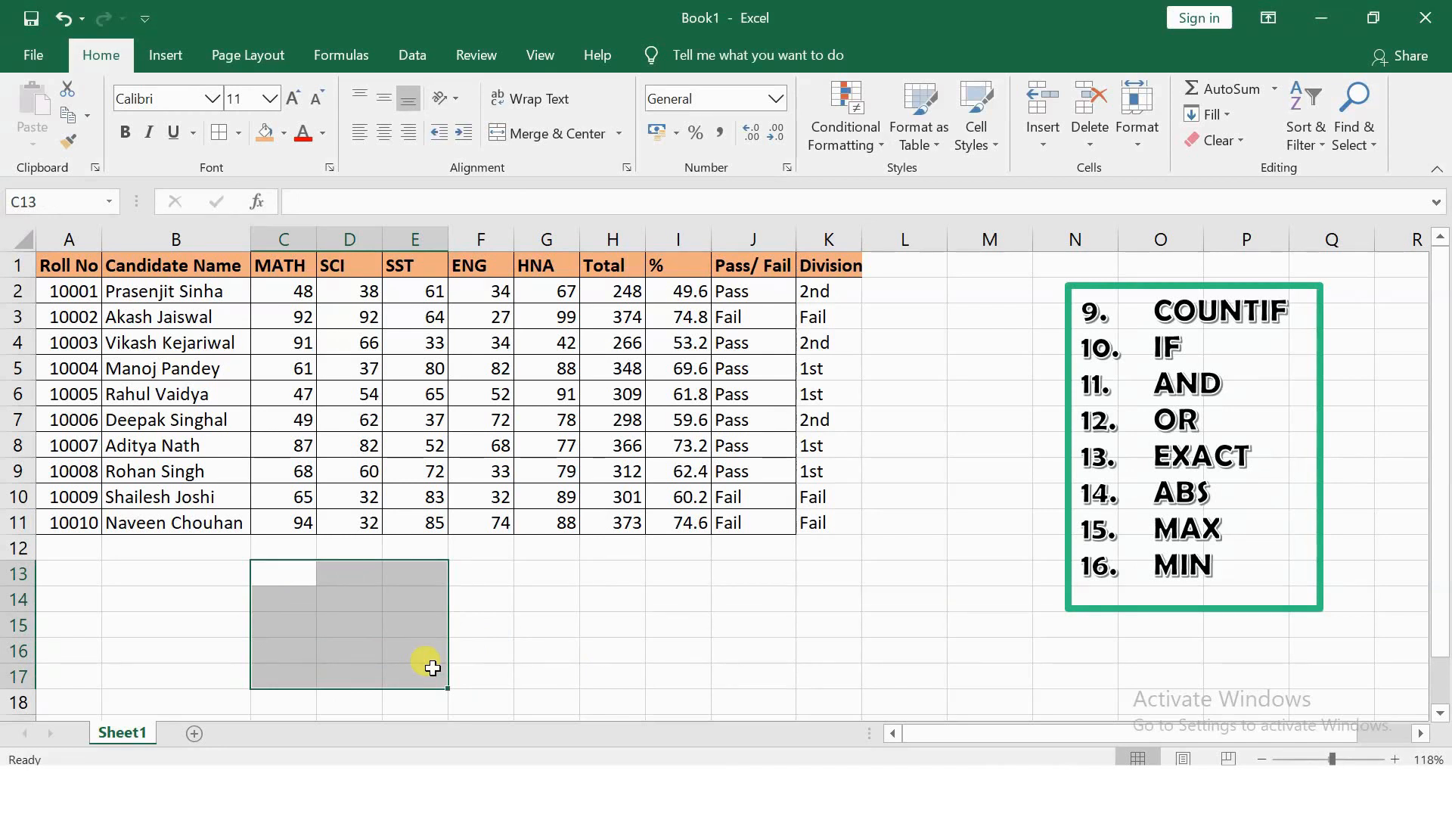
pyautogui.click(346, 596)
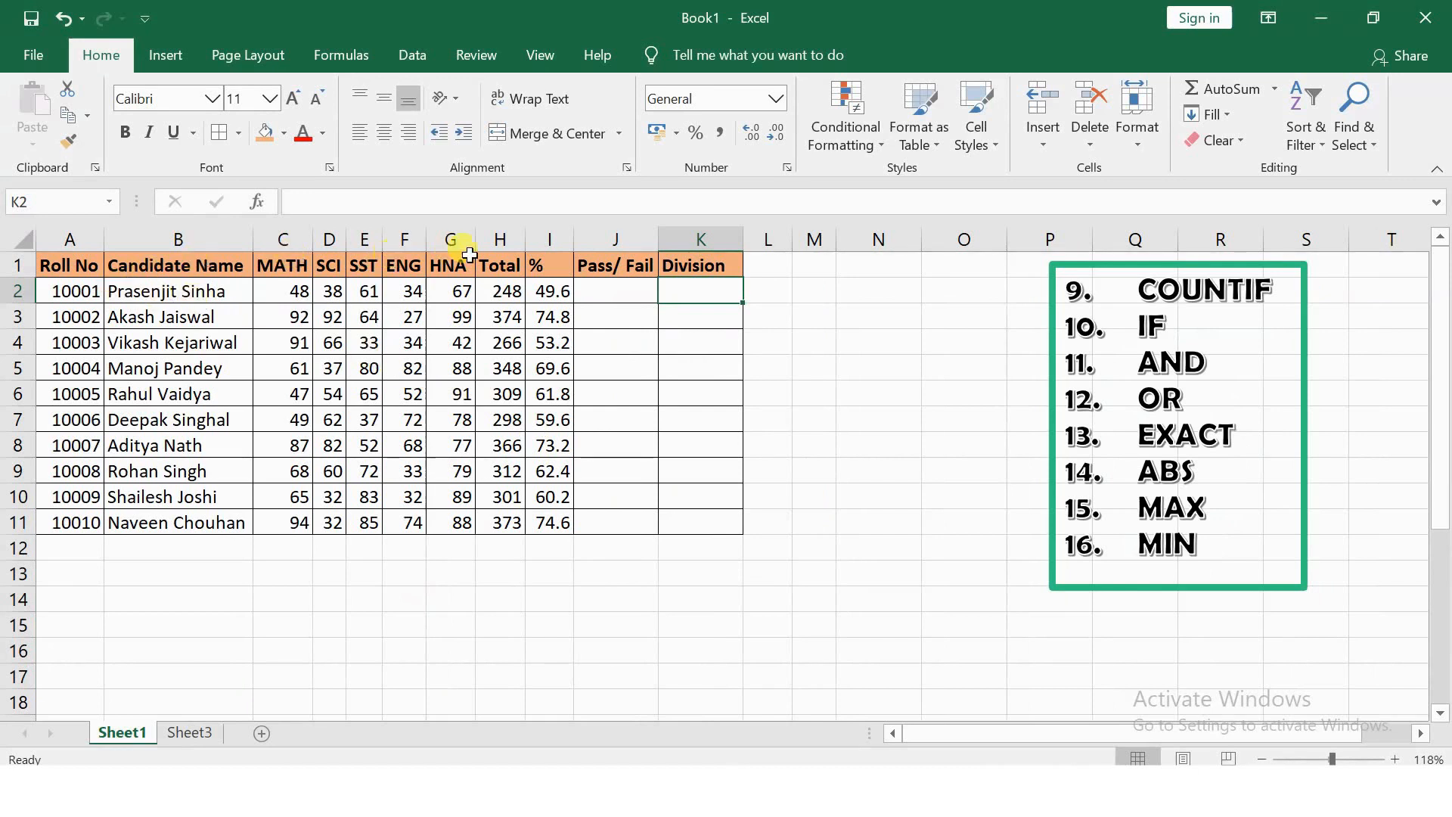
# Start an IF formula in J2 with a nested AND test whose first condition is C2>=33
pyautogui.click(596, 290)
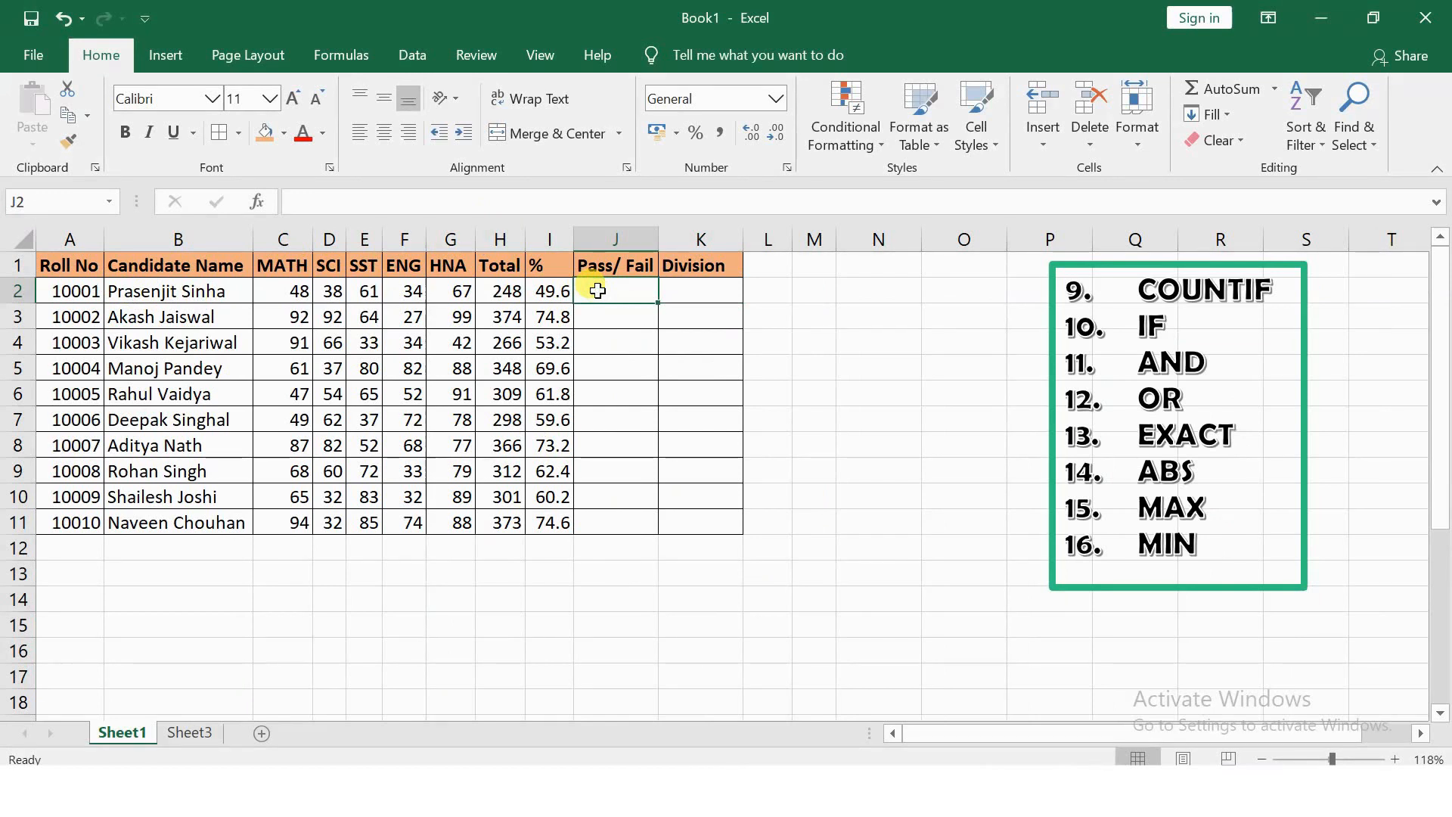
pyautogui.moveTo(295, 294); pyautogui.dragTo(461, 294)
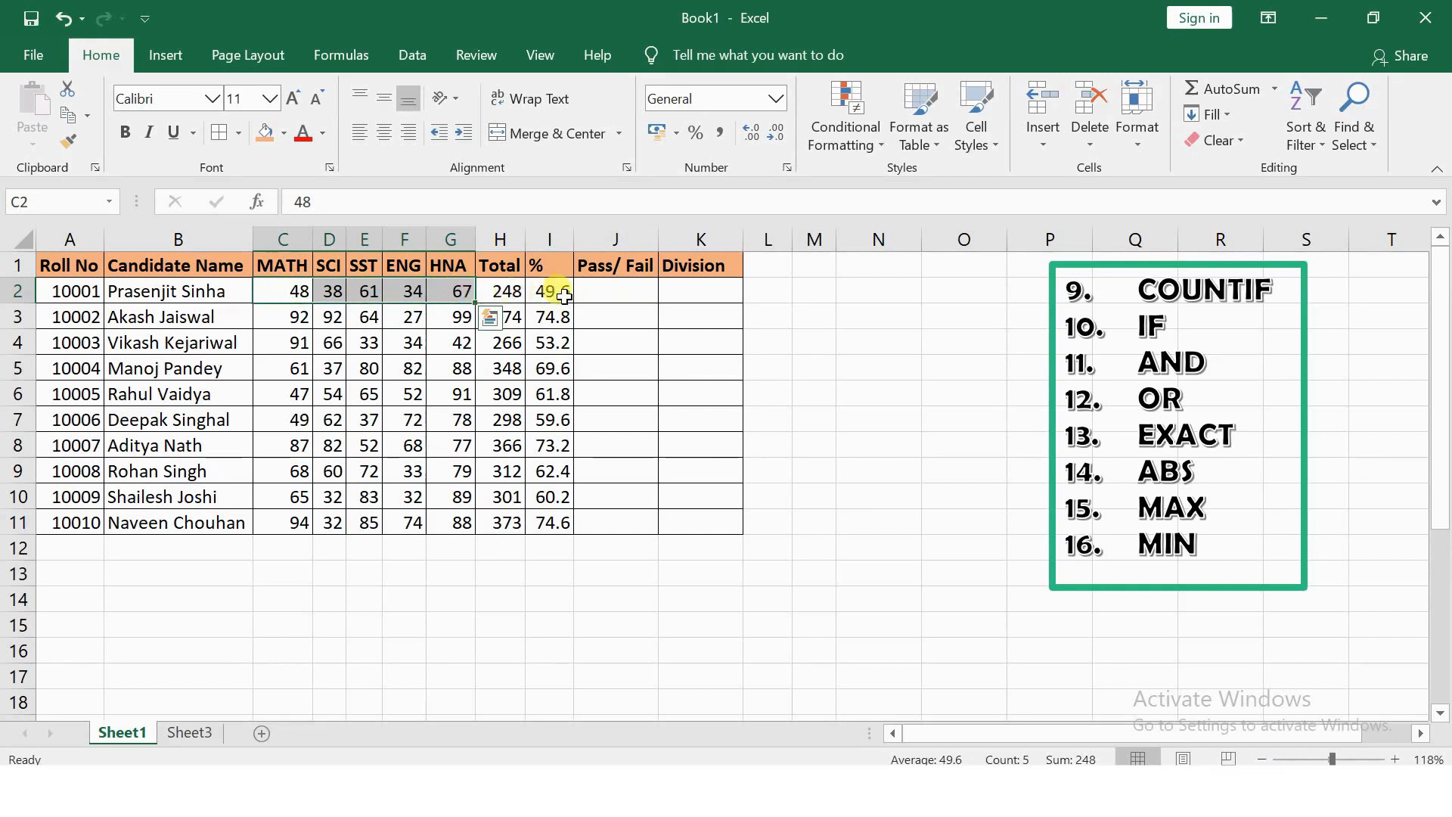
pyautogui.click(587, 288)
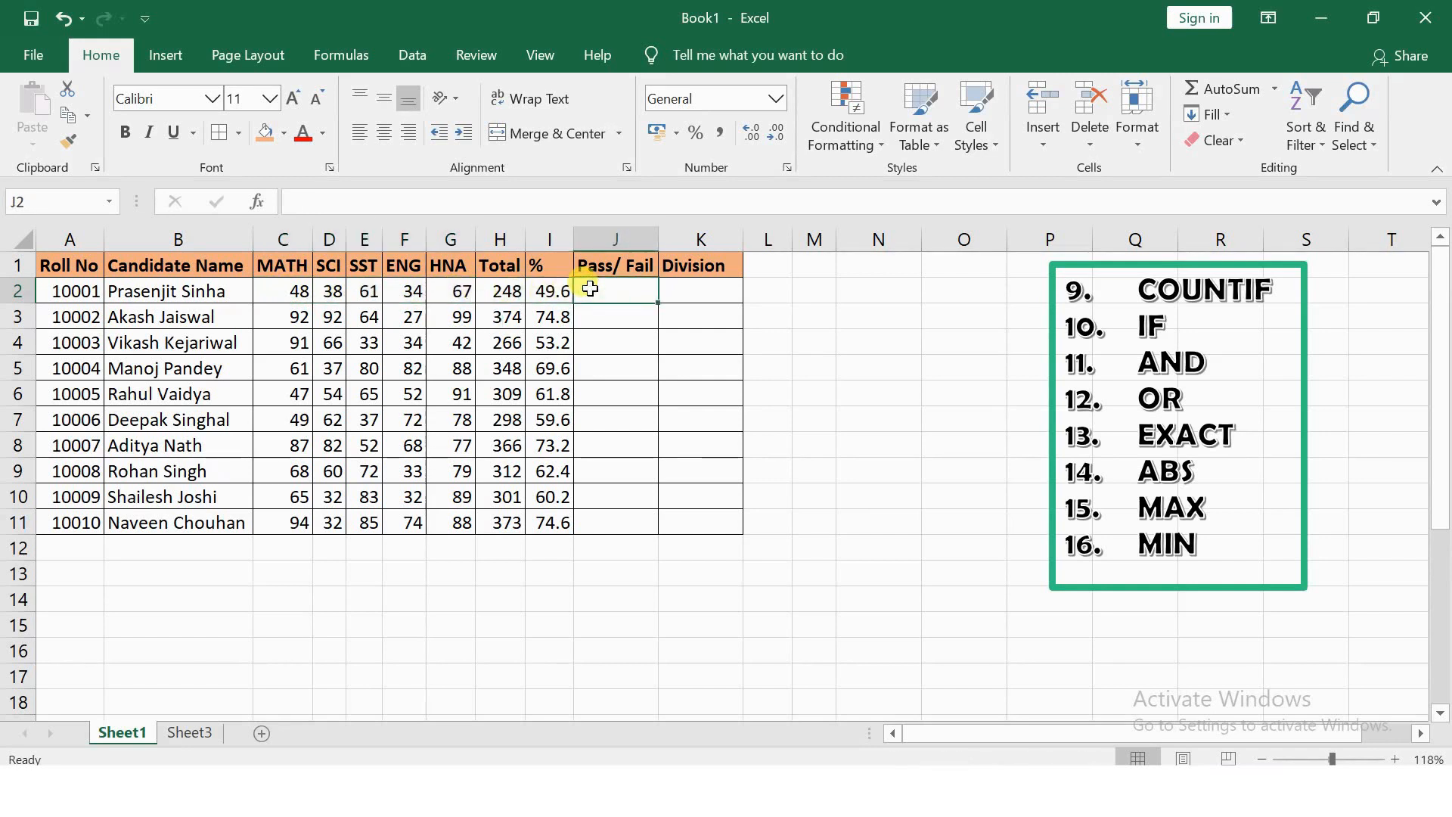
pyautogui.write('=if')
pyautogui.press('Tab')
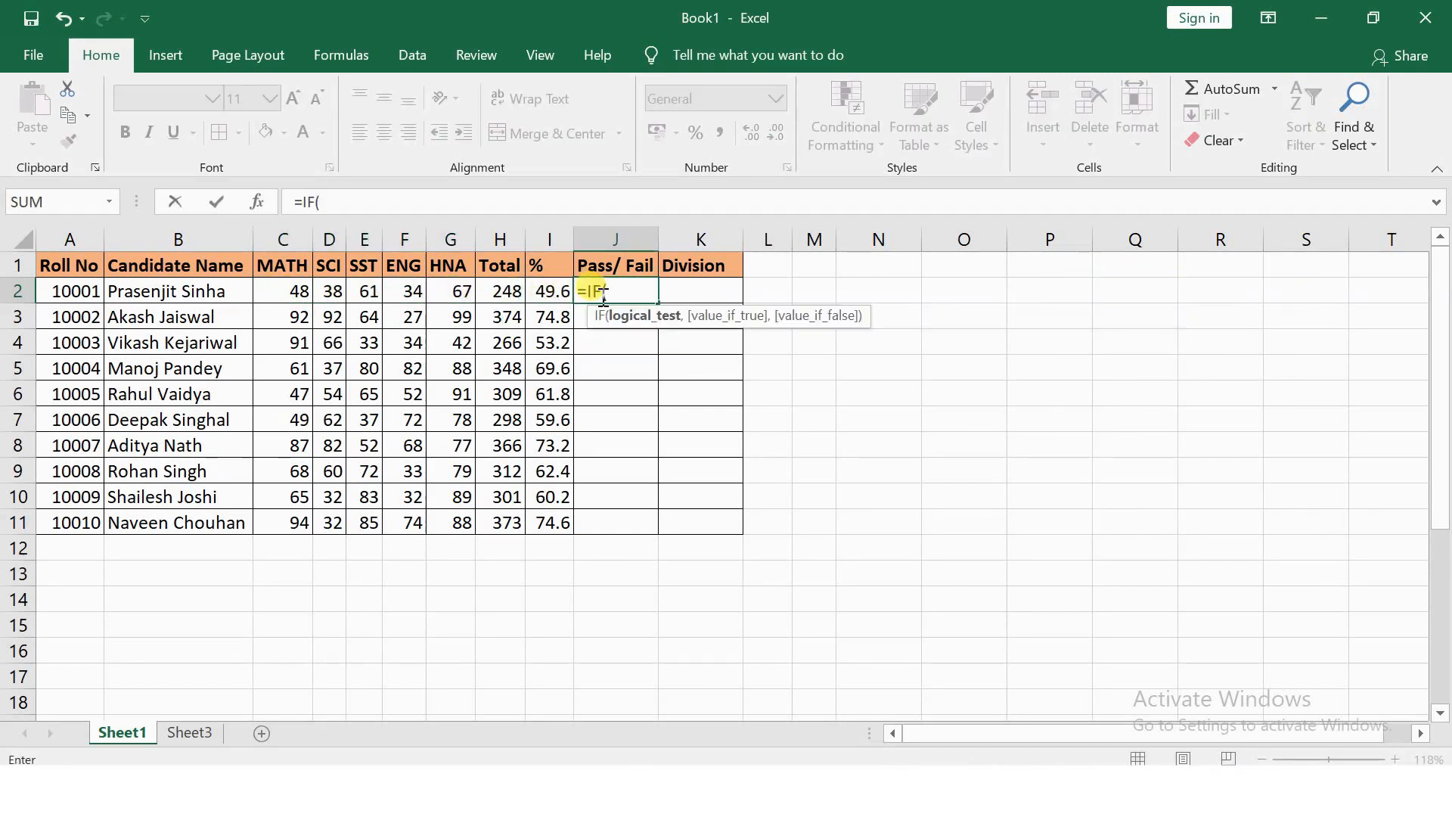
pyautogui.write('and')
pyautogui.press('Tab')
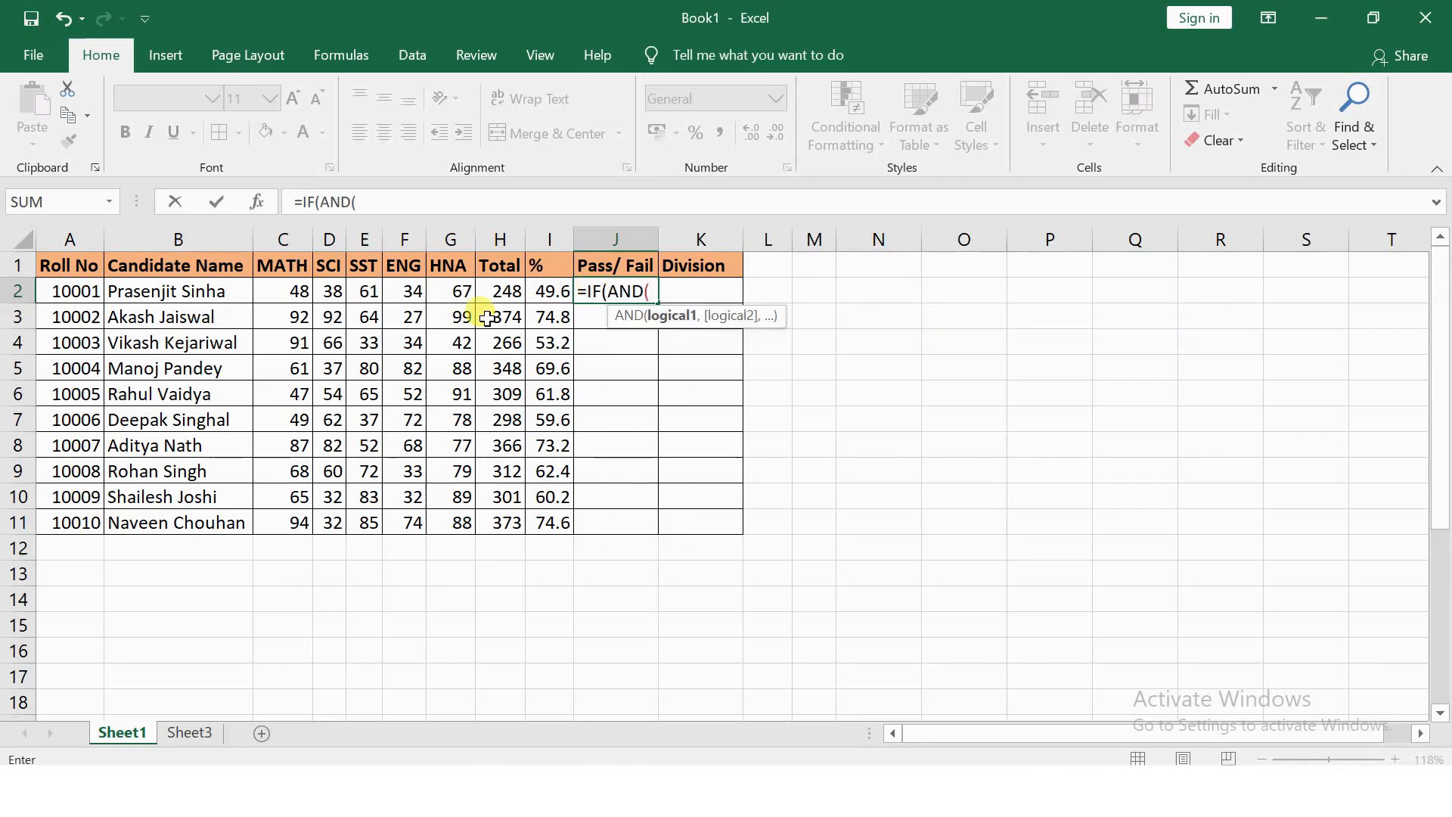
pyautogui.click(297, 294)
pyautogui.write('>=33,')
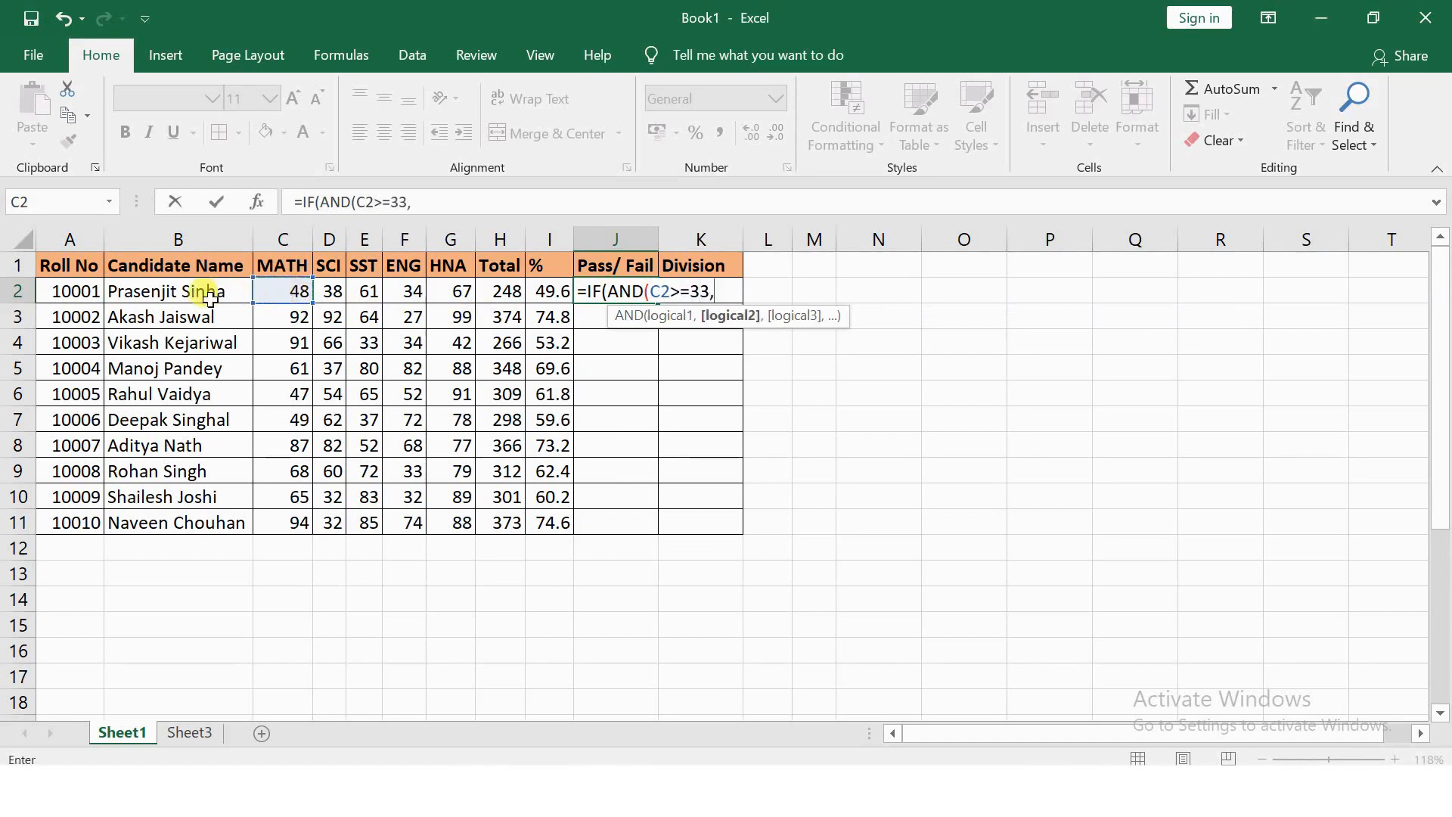
# Add the conditions D2>=33, E2>=33, F2>=33 and G2>=33 to the AND test in J2, and close its bracket
pyautogui.click(336, 289)
pyautogui.write('>=33,')
pyautogui.click(369, 291)
pyautogui.write('>=33,')
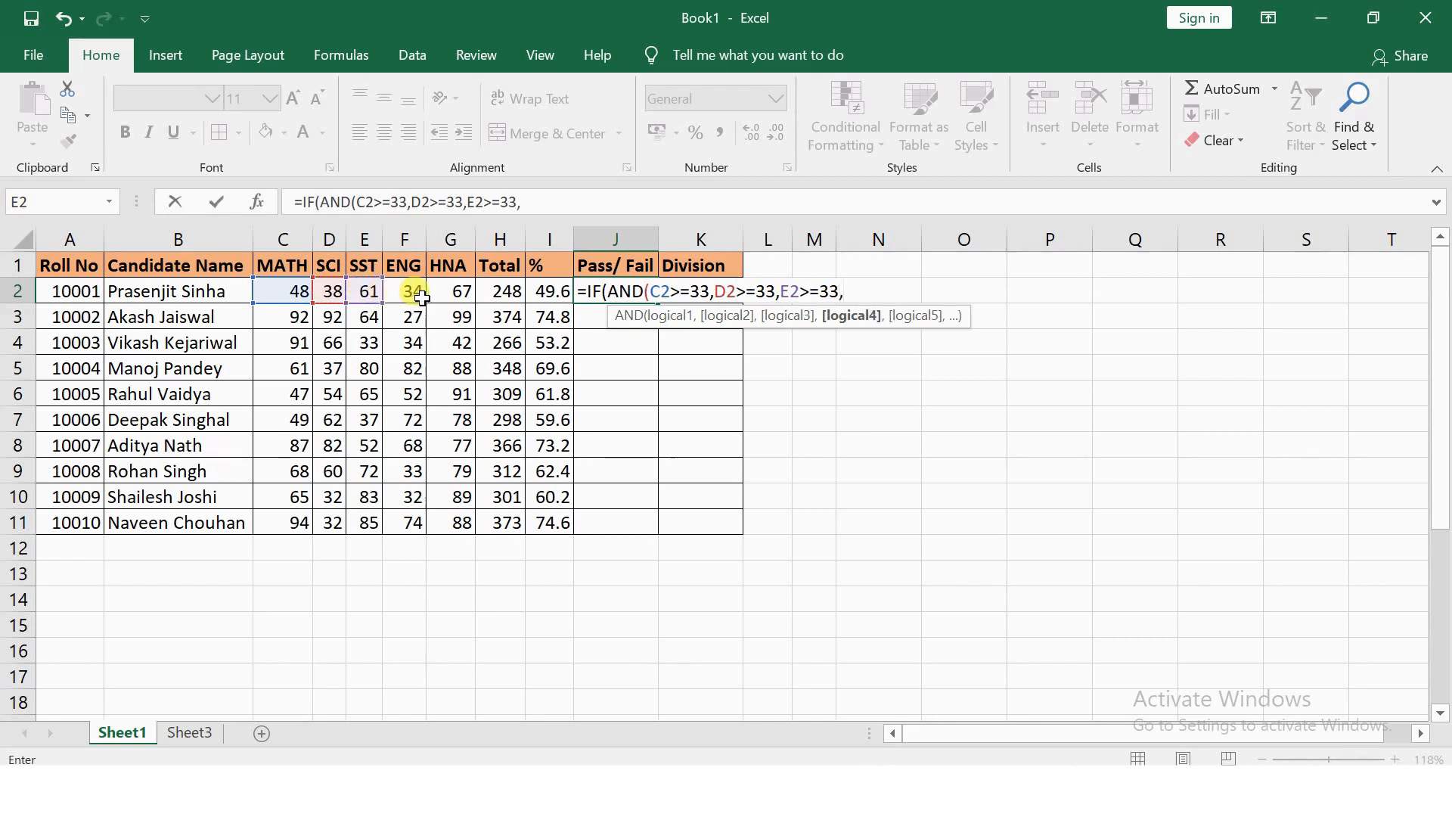
pyautogui.click(421, 297)
pyautogui.write('>=33')
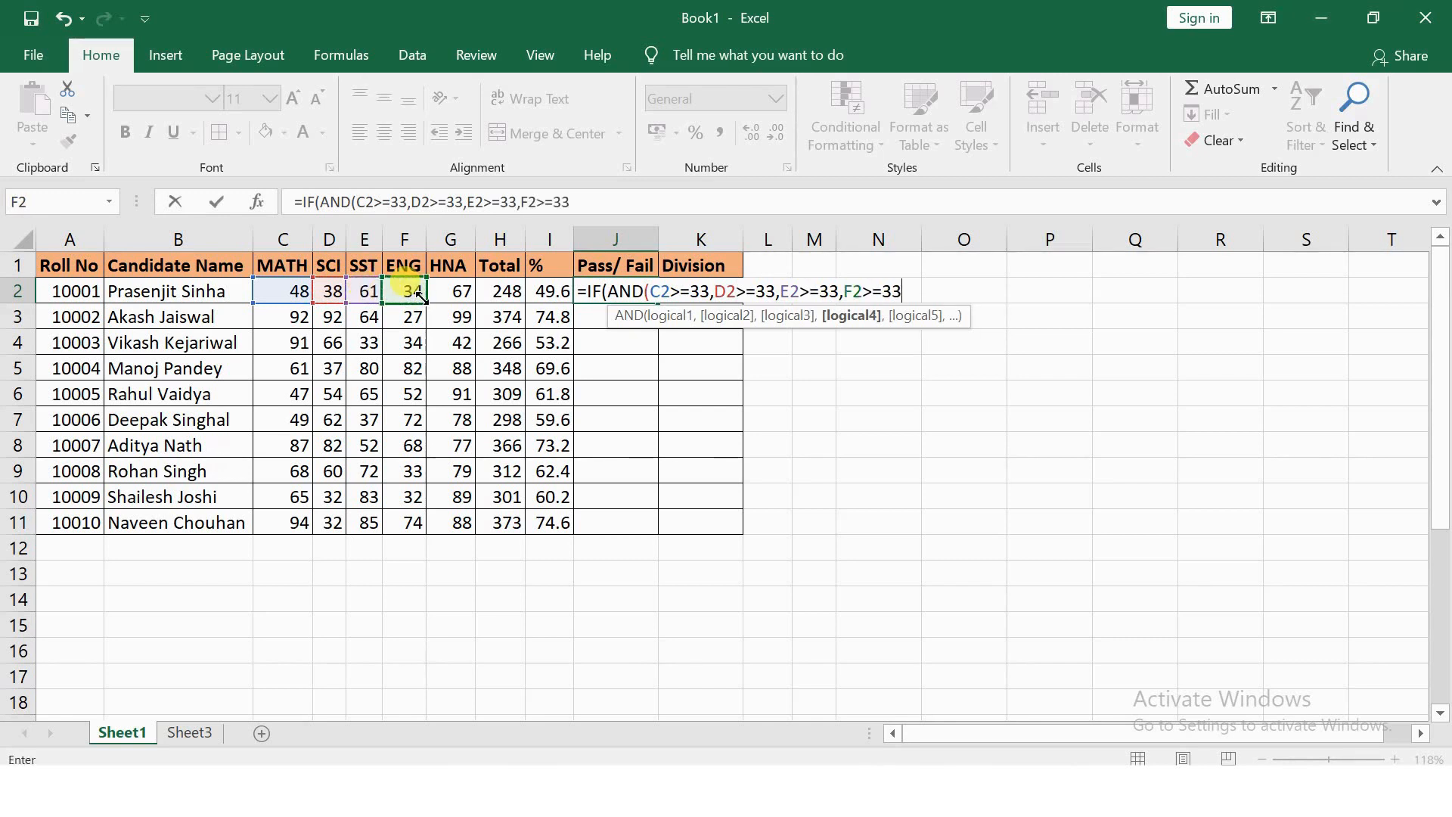
pyautogui.write(',')
pyautogui.click(457, 296)
pyautogui.write('>=33')
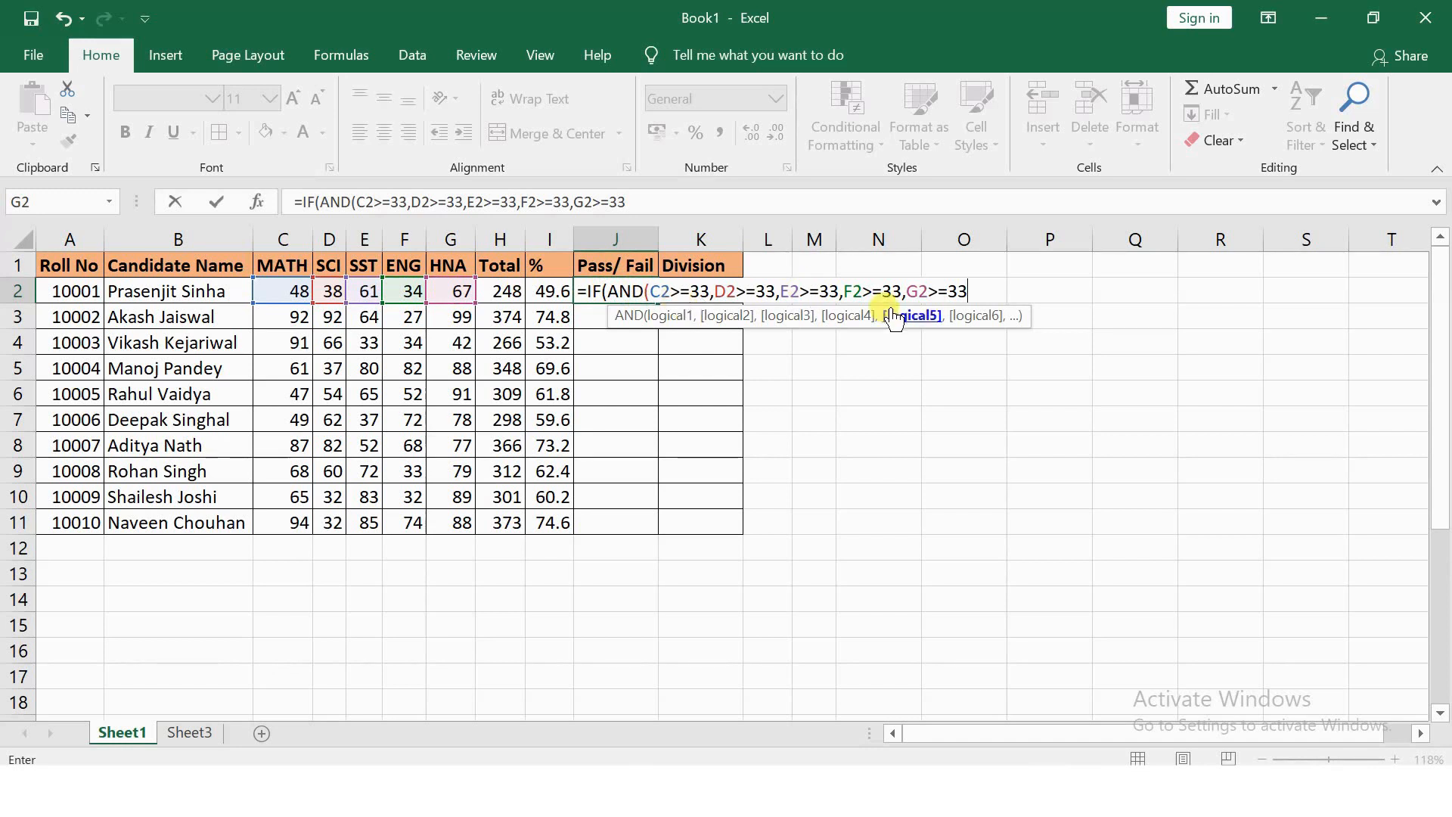
pyautogui.write(')')
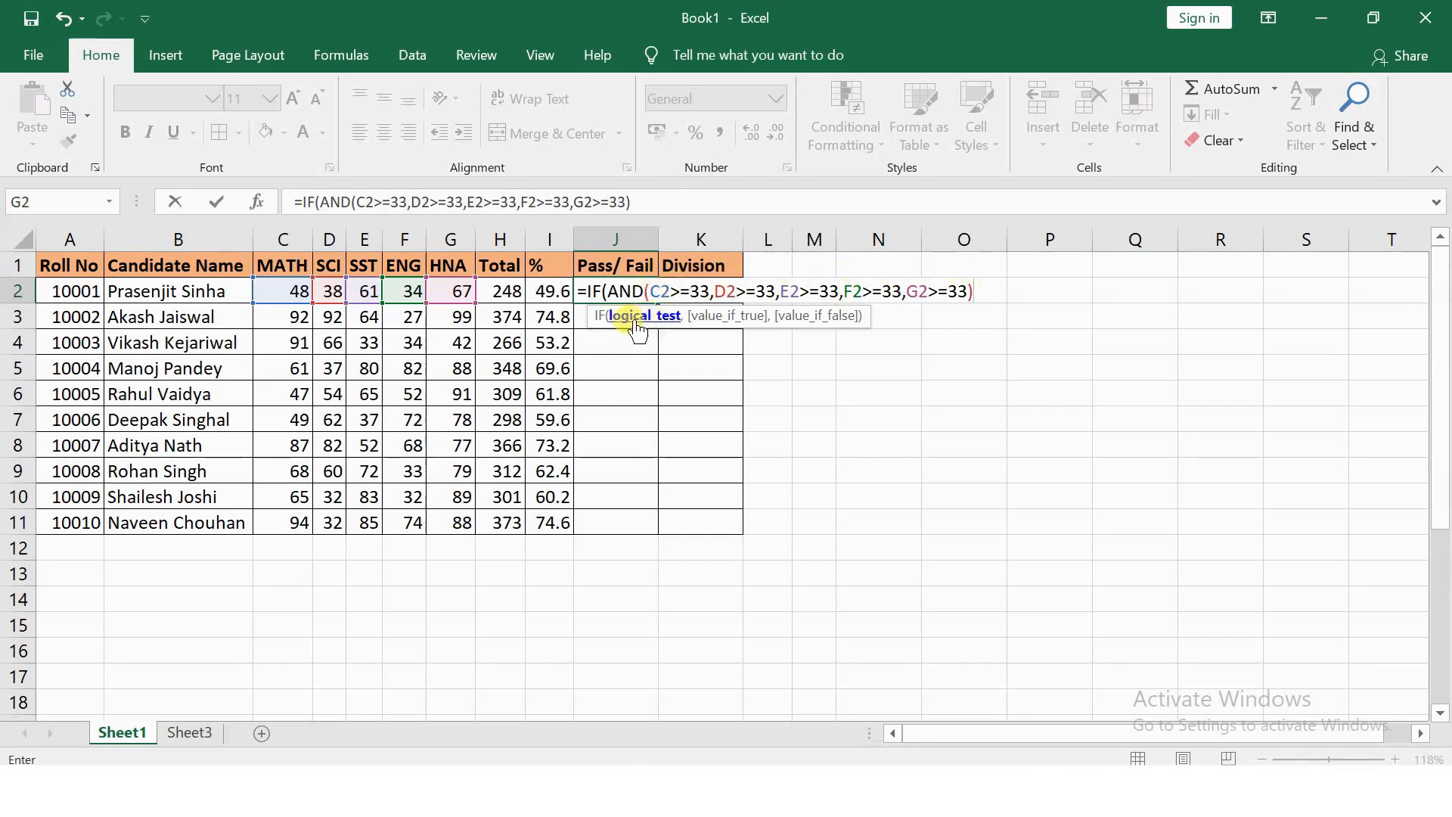
# Complete the IF formula in J2 to return "Pass" when true and "Fail" when false, and fill it down to J11
pyautogui.write(',"Pa')
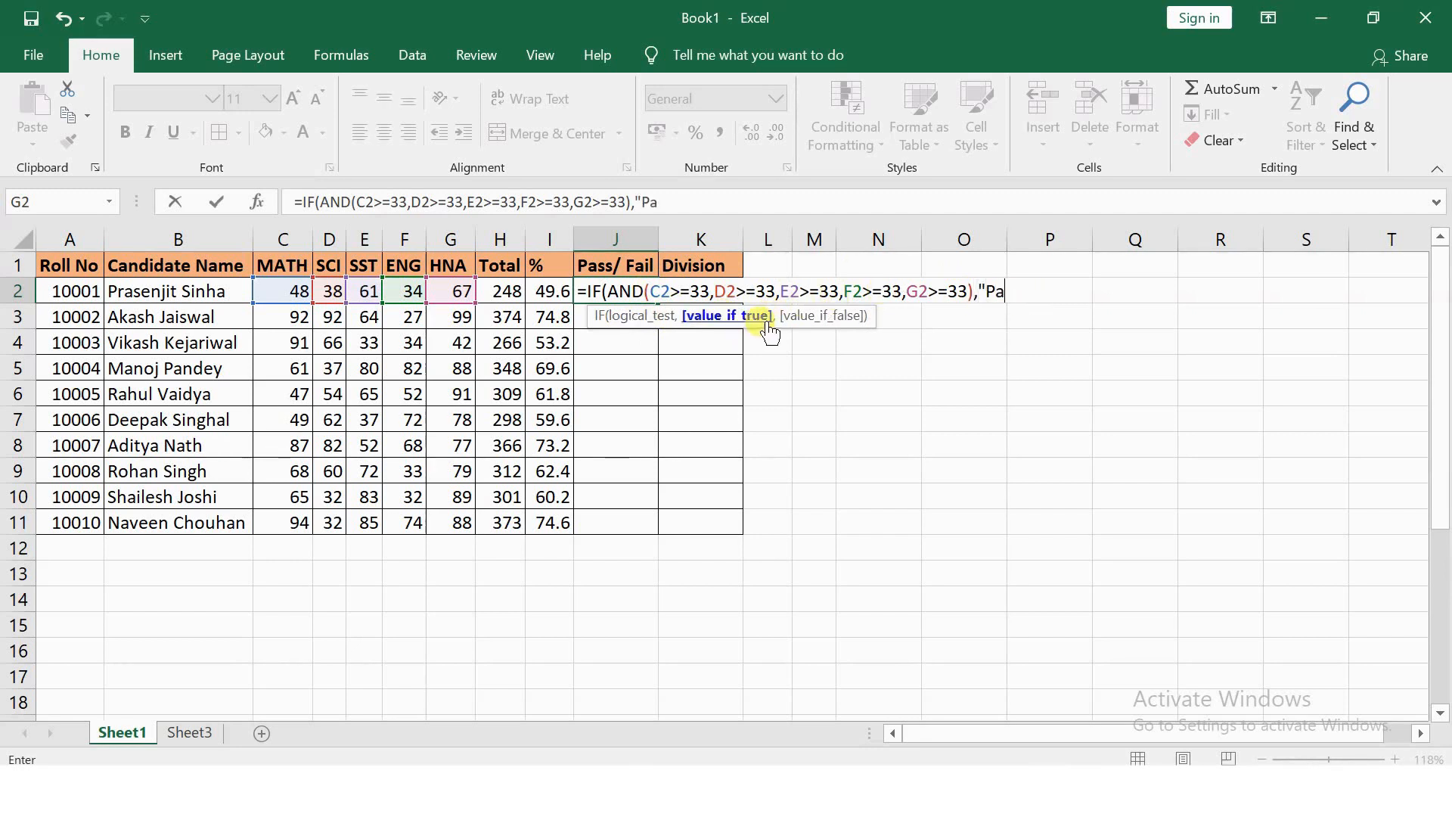
pyautogui.write('ss",')
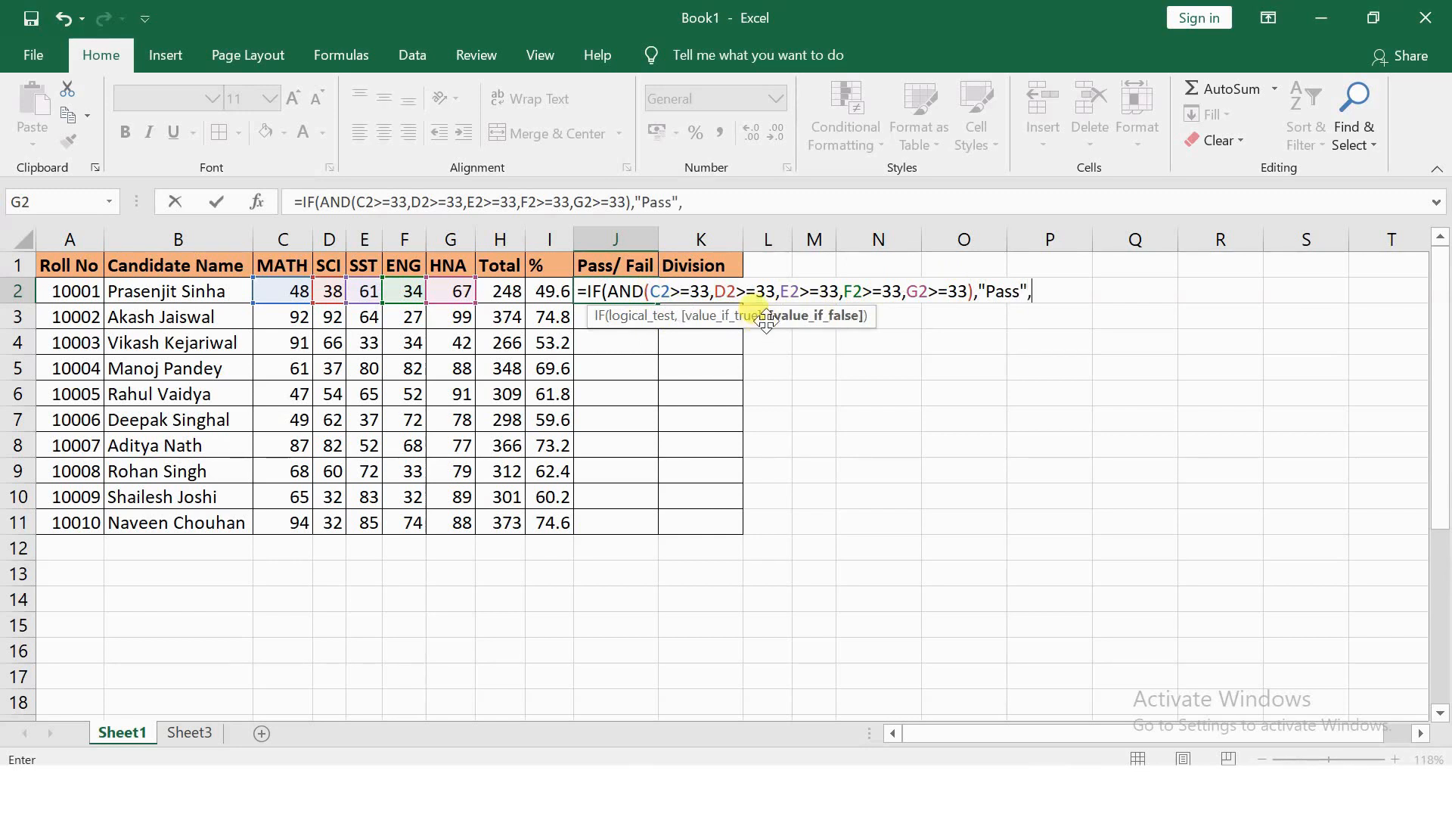
pyautogui.write('"Fail")')
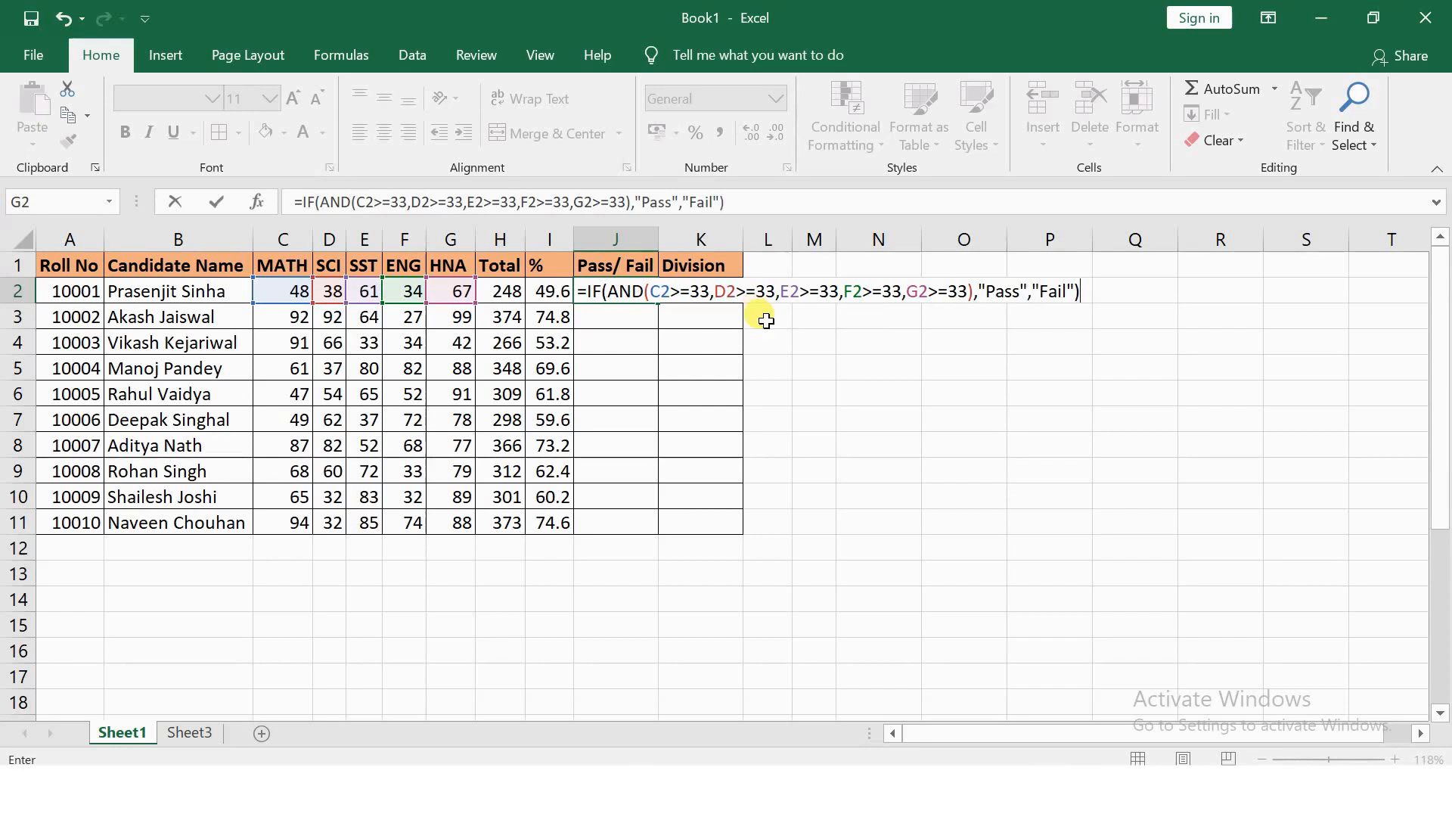
pyautogui.press('Return')
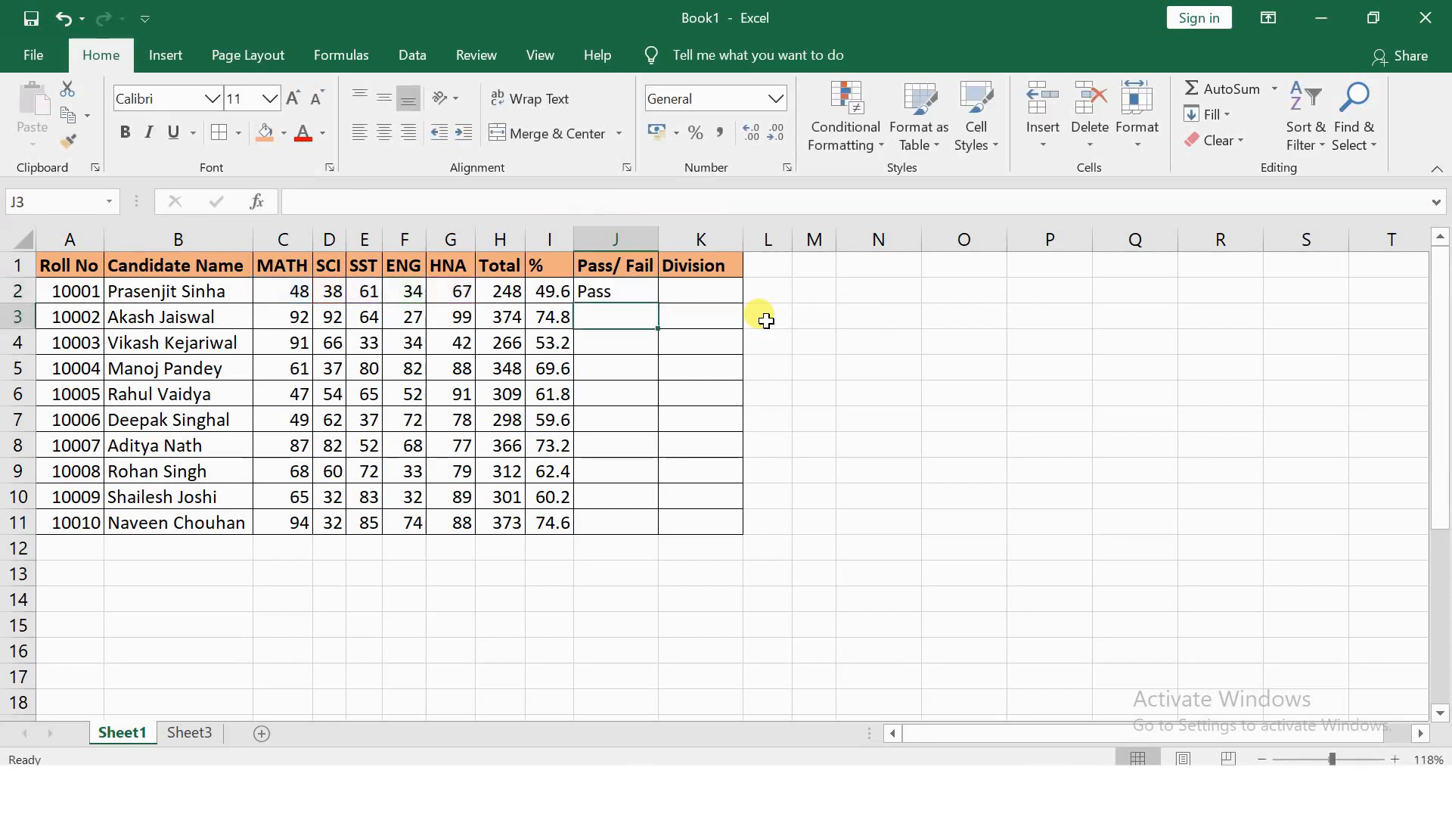
pyautogui.click(647, 296)
pyautogui.doubleClick(658, 305)
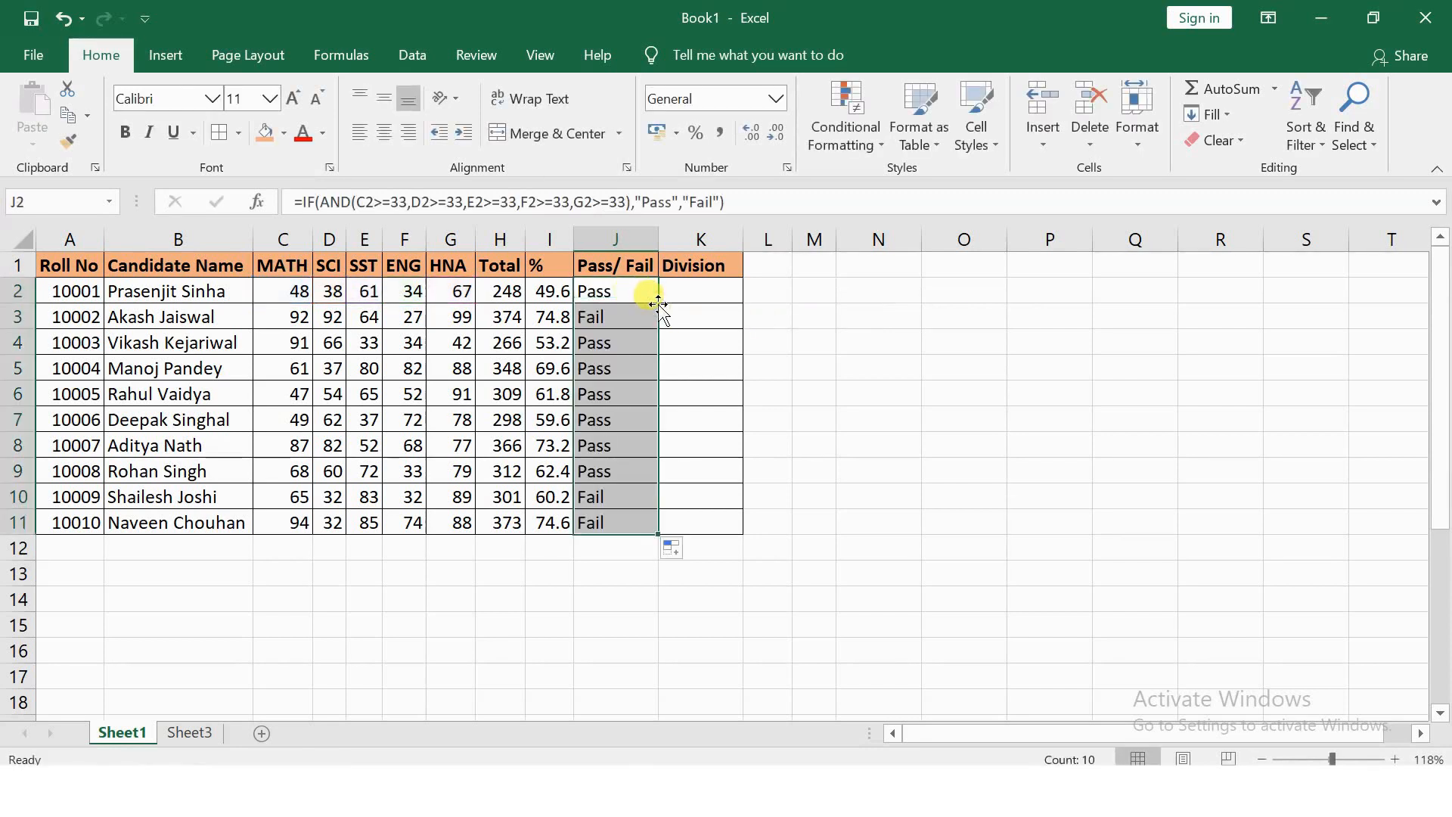
# Check the Pass/ Fail results in rows 3, 10 and 11 against the subject marks below 33
pyautogui.click(584, 316)
pyautogui.click(418, 316)
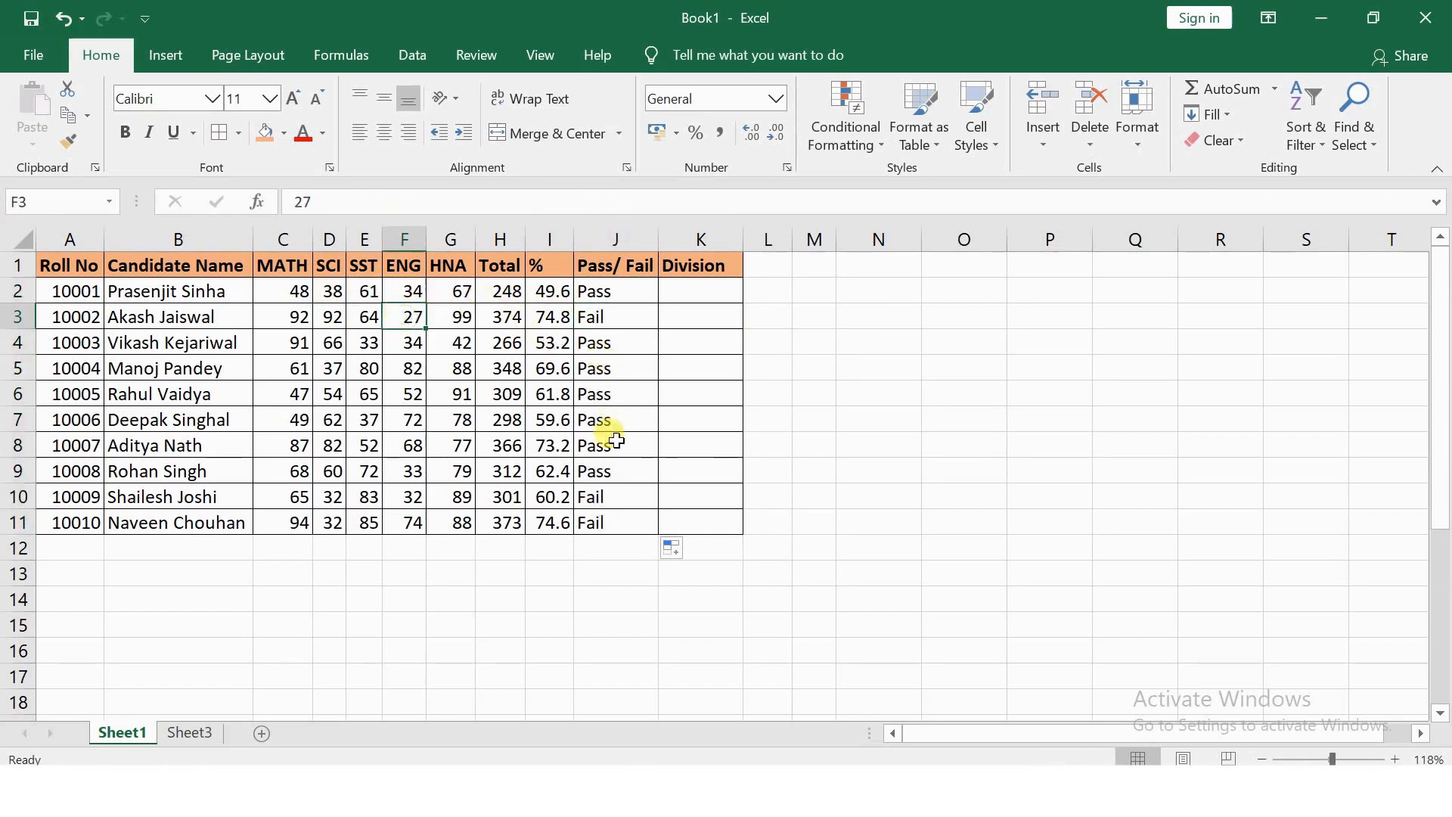
pyautogui.click(594, 497)
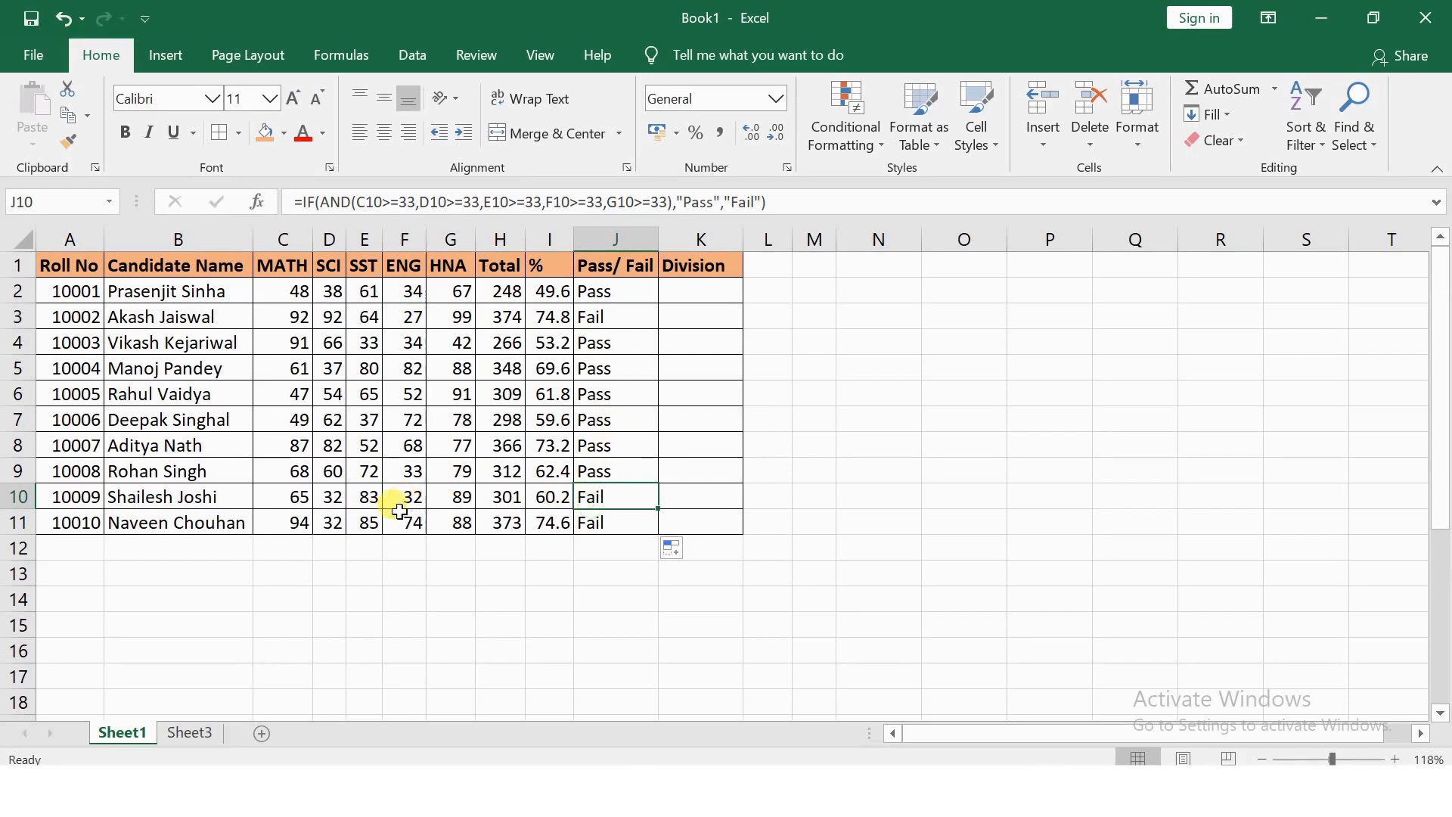
pyautogui.click(337, 524)
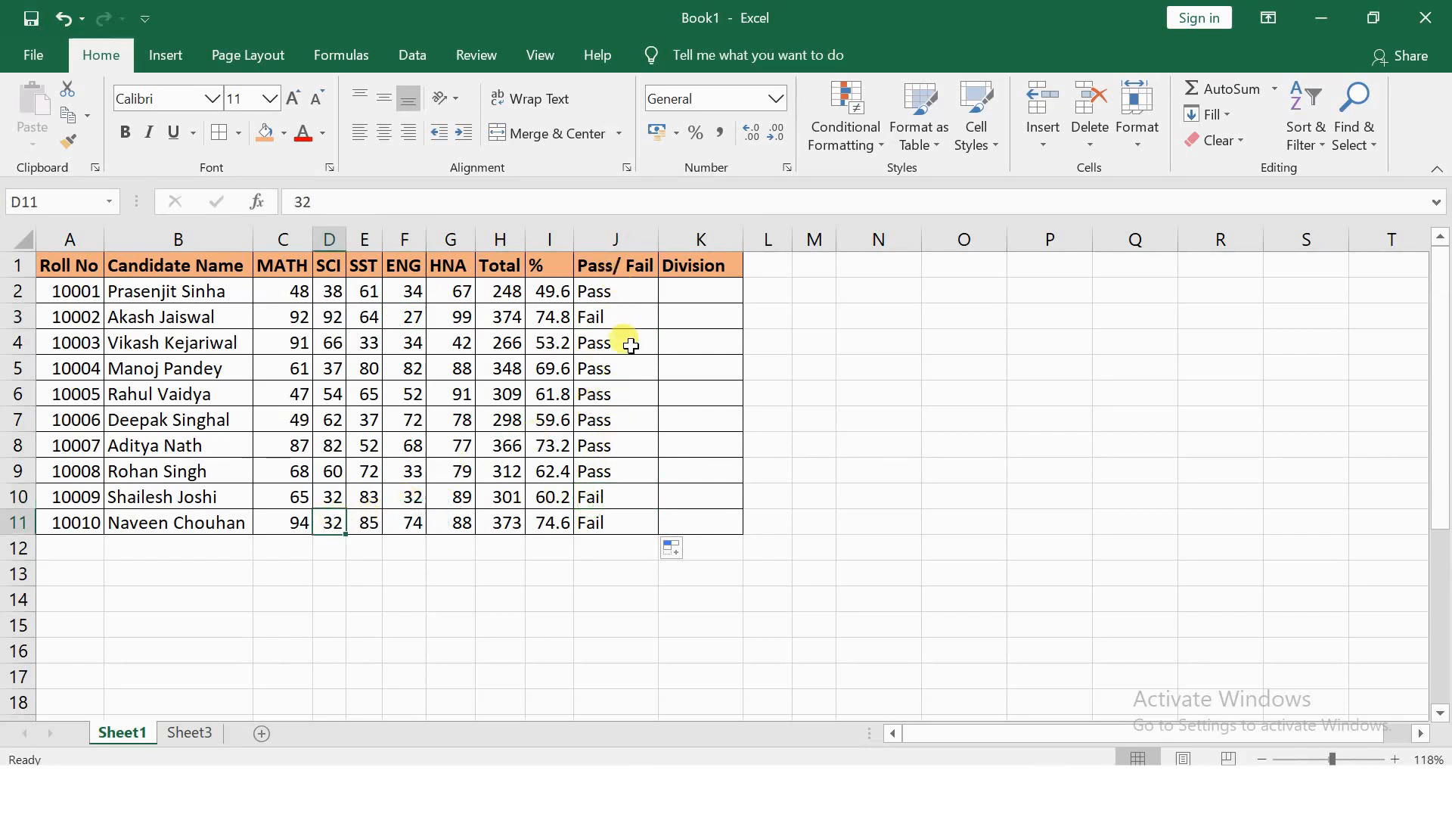
# Clear the Pass/ Fail formulas from J2:J11
pyautogui.click(619, 292)
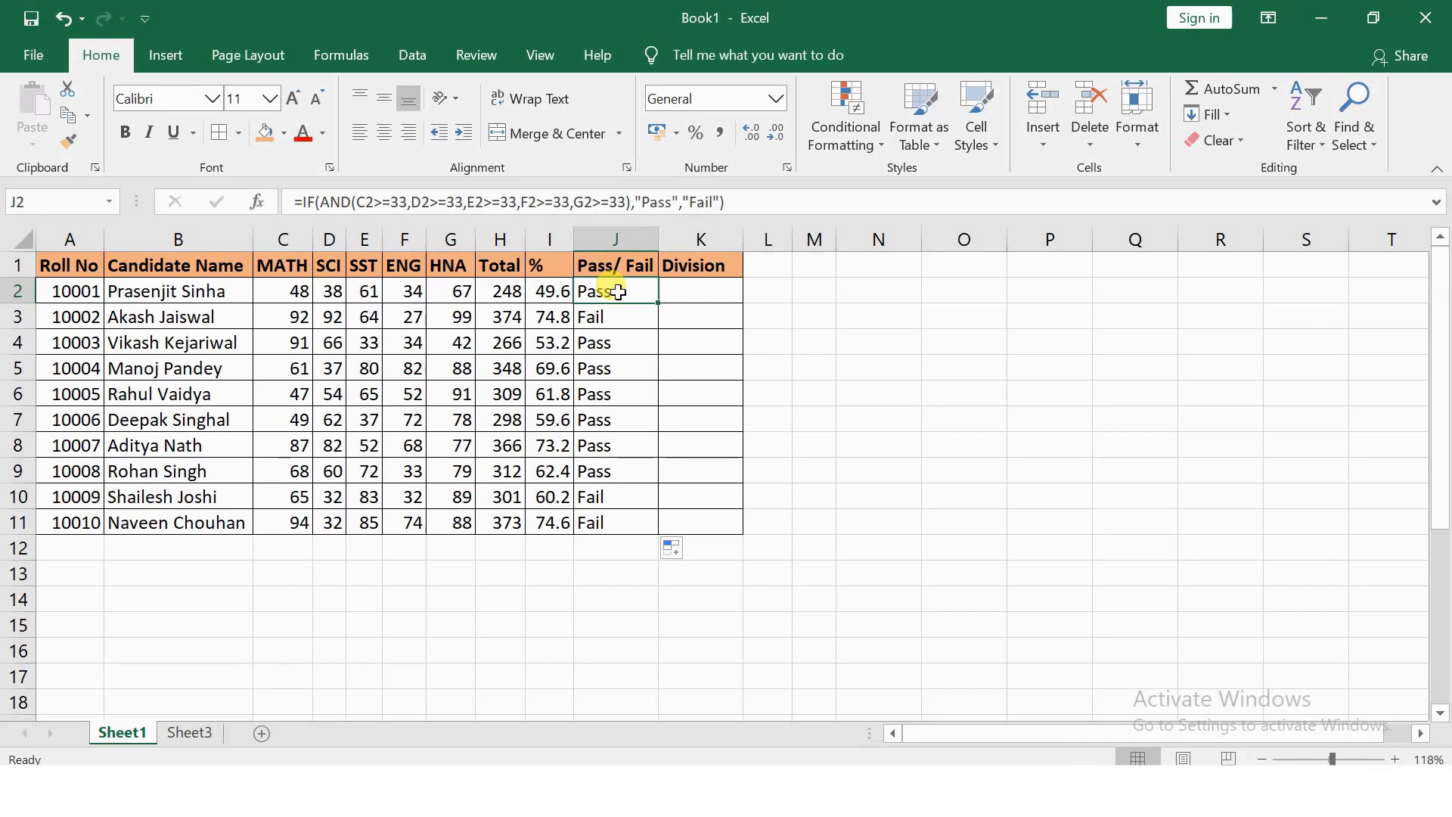
pyautogui.moveTo(619, 292); pyautogui.dragTo(619, 522)
pyautogui.press('Delete')
# Start an IF formula in J2 with a nested OR test whose first condition is C2<33
pyautogui.click(606, 291)
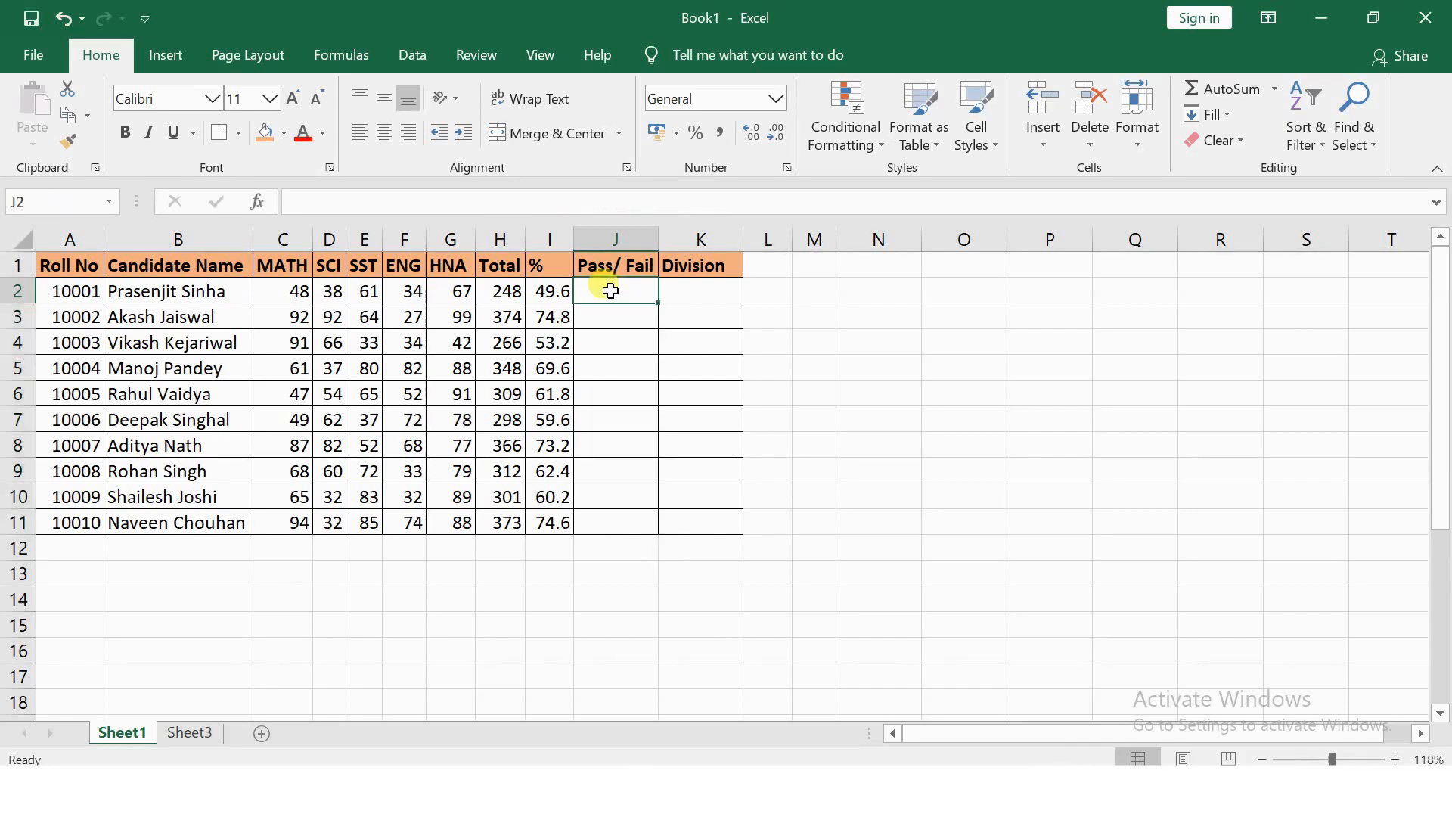
pyautogui.write('=if')
pyautogui.press('Tab')
pyautogui.write('or')
pyautogui.press('Tab')
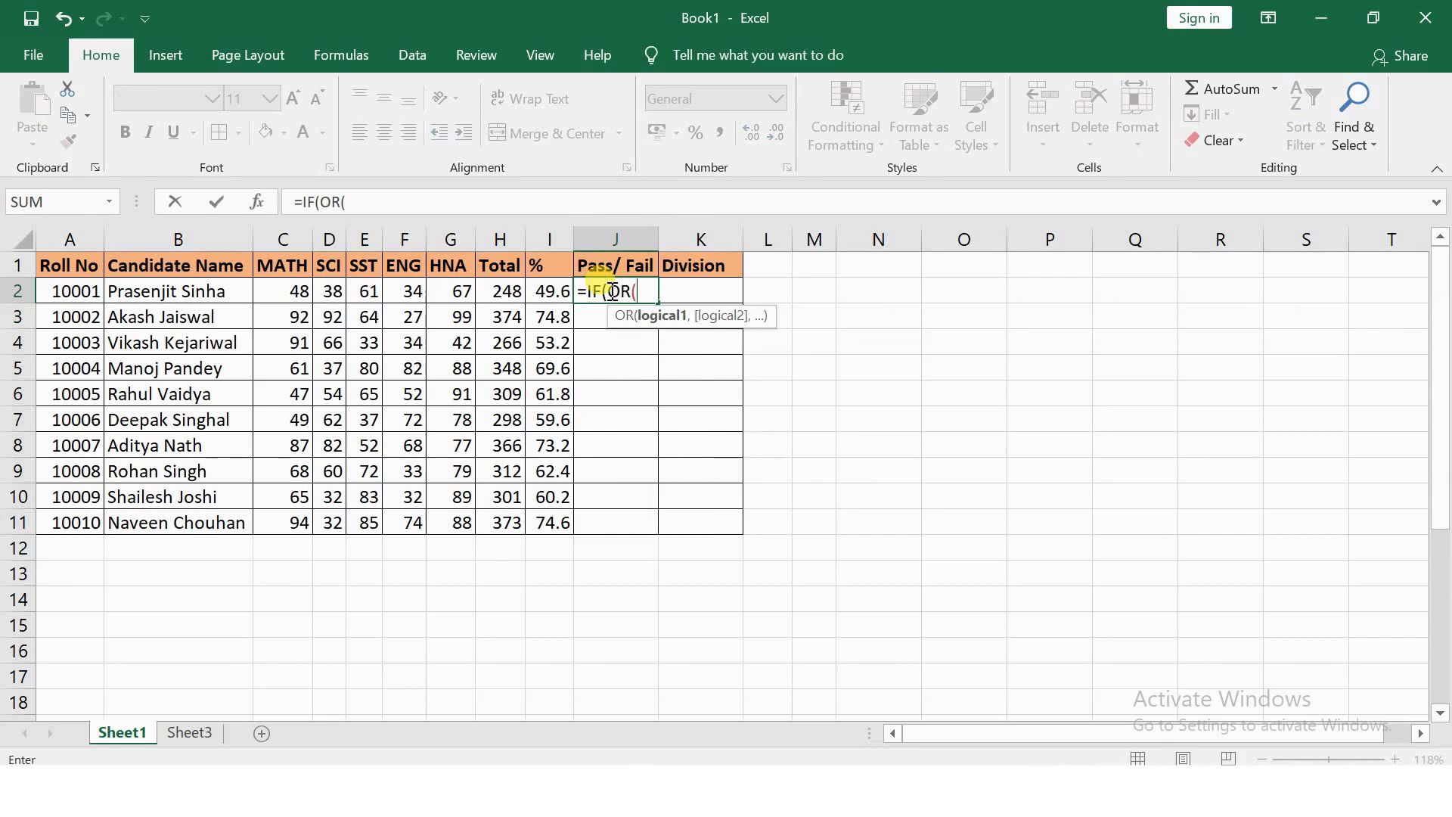
pyautogui.click(291, 293)
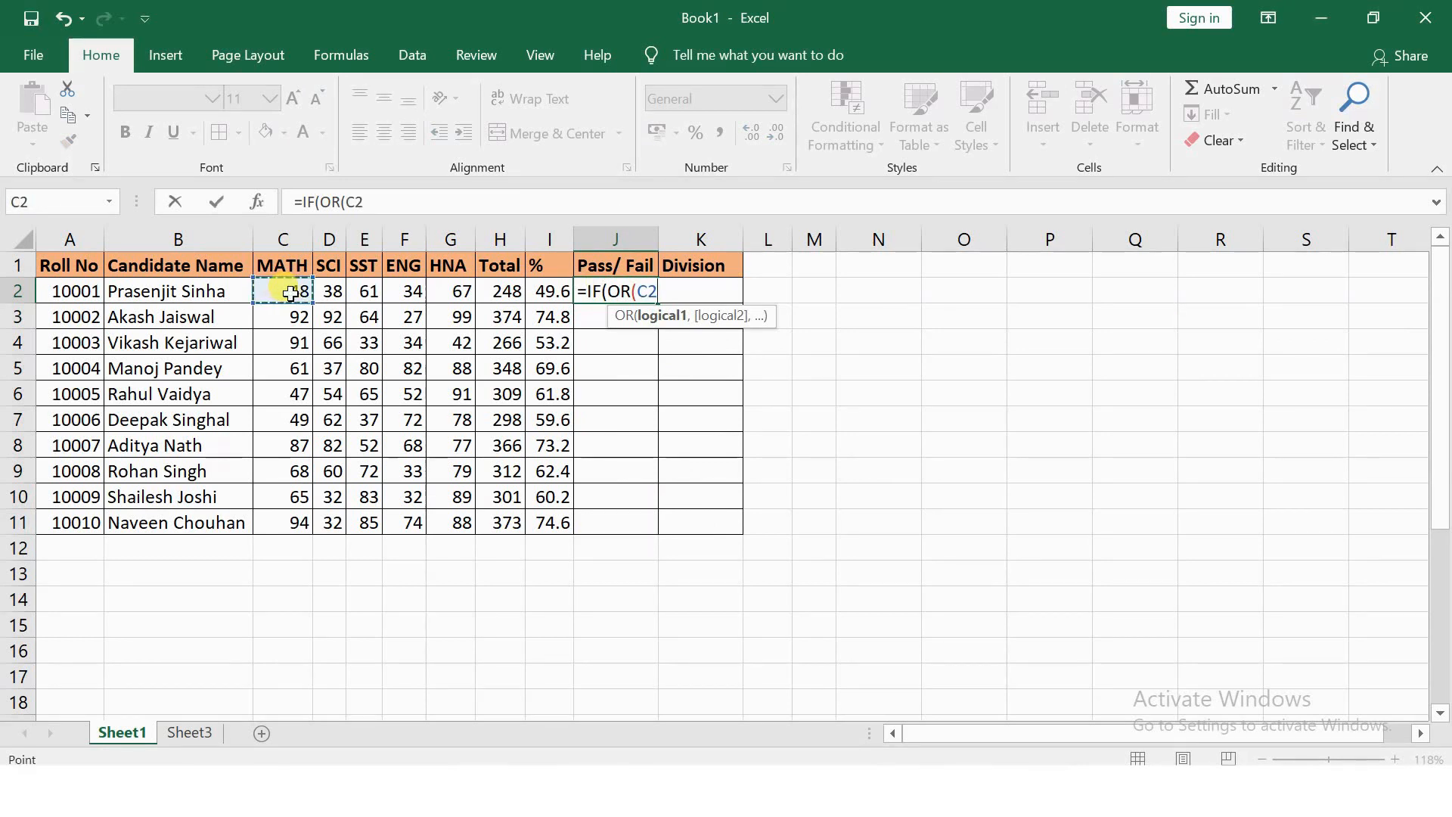
pyautogui.write('<33')
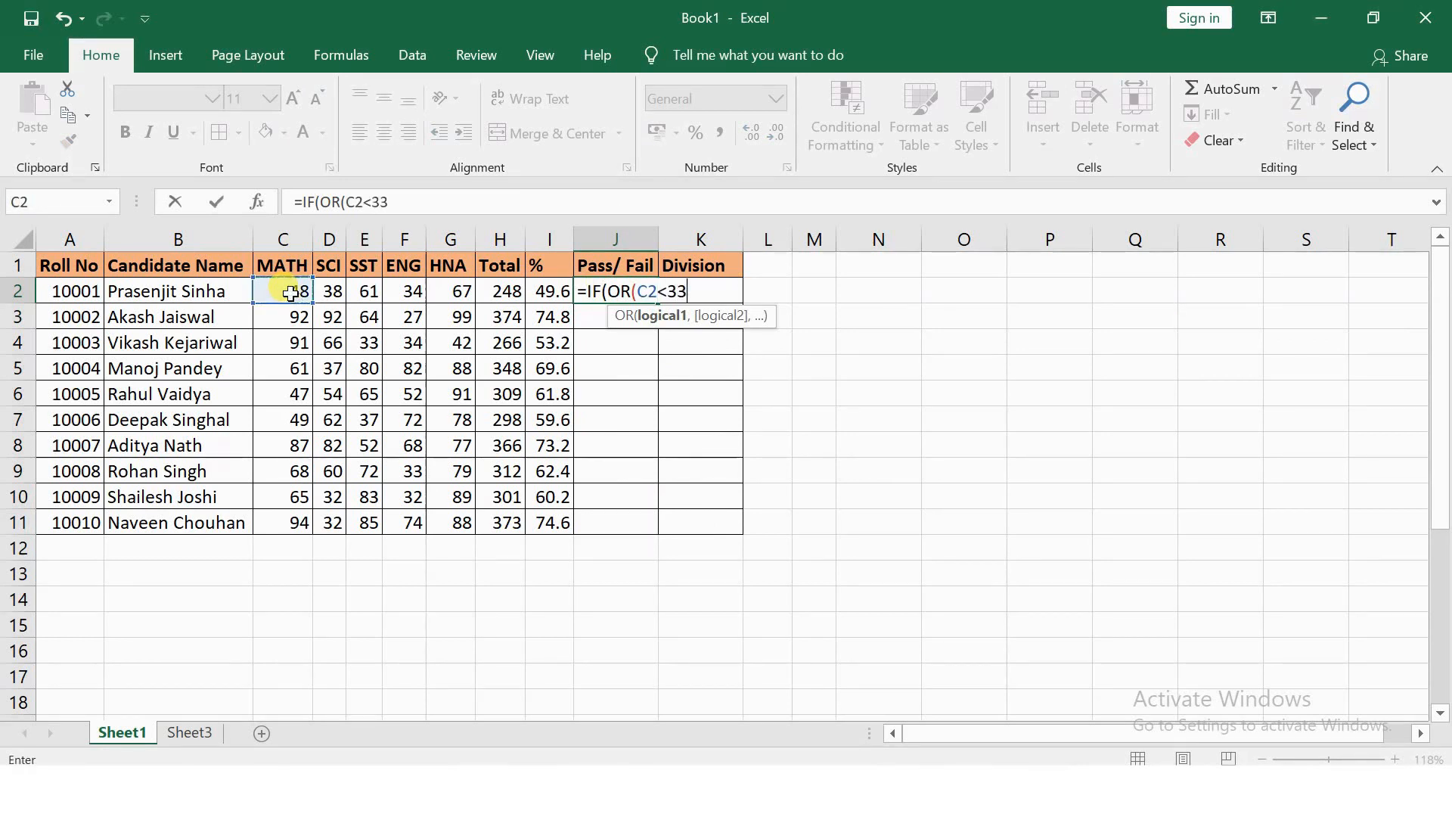
pyautogui.write(',')
# Add the conditions D2<33, E2<33, F2<33 and G2<33 to the OR test in J2's formula and close the OR function
pyautogui.click(330, 291)
pyautogui.write('<33,')
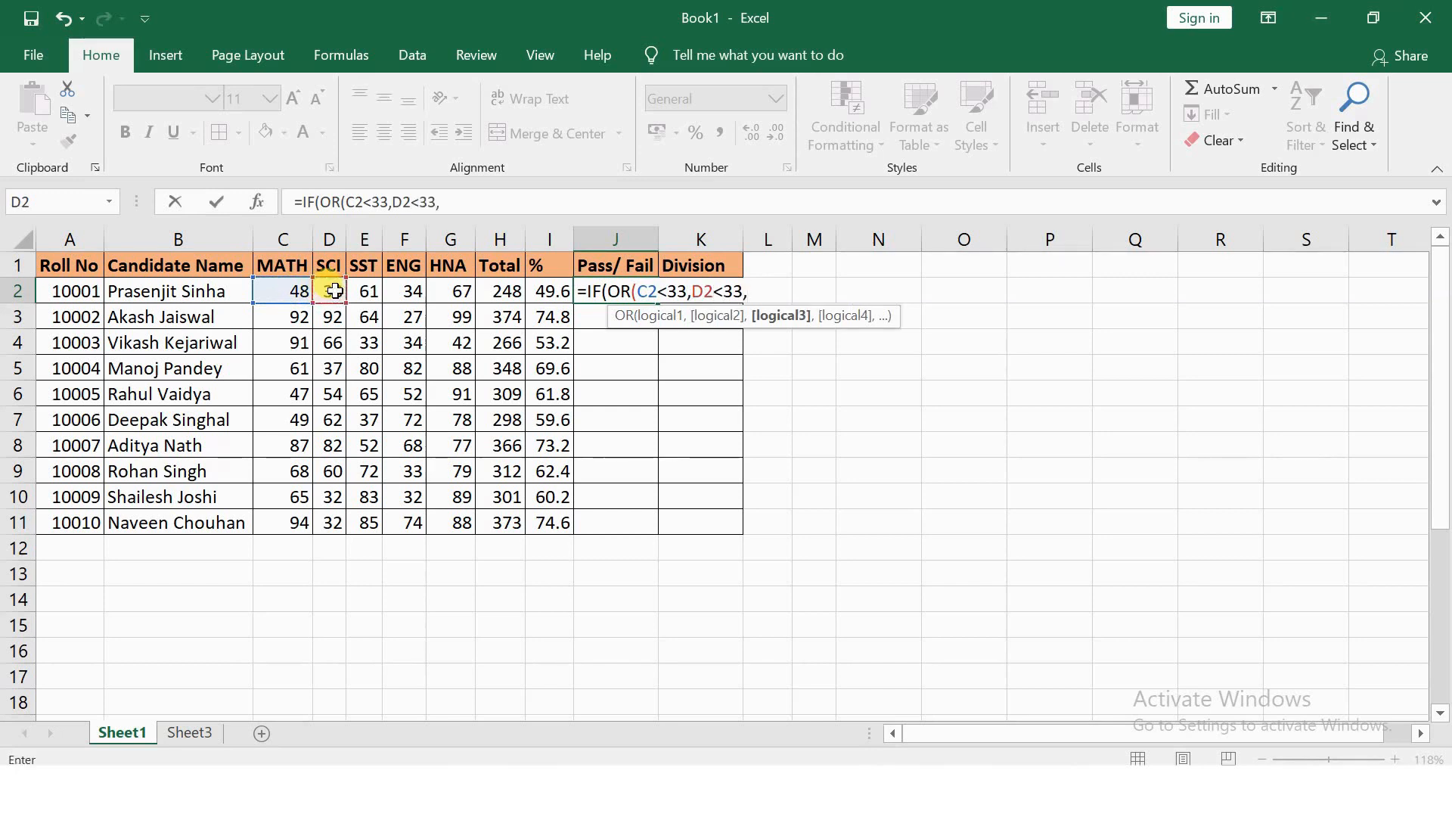
pyautogui.click(363, 294)
pyautogui.write('<33,')
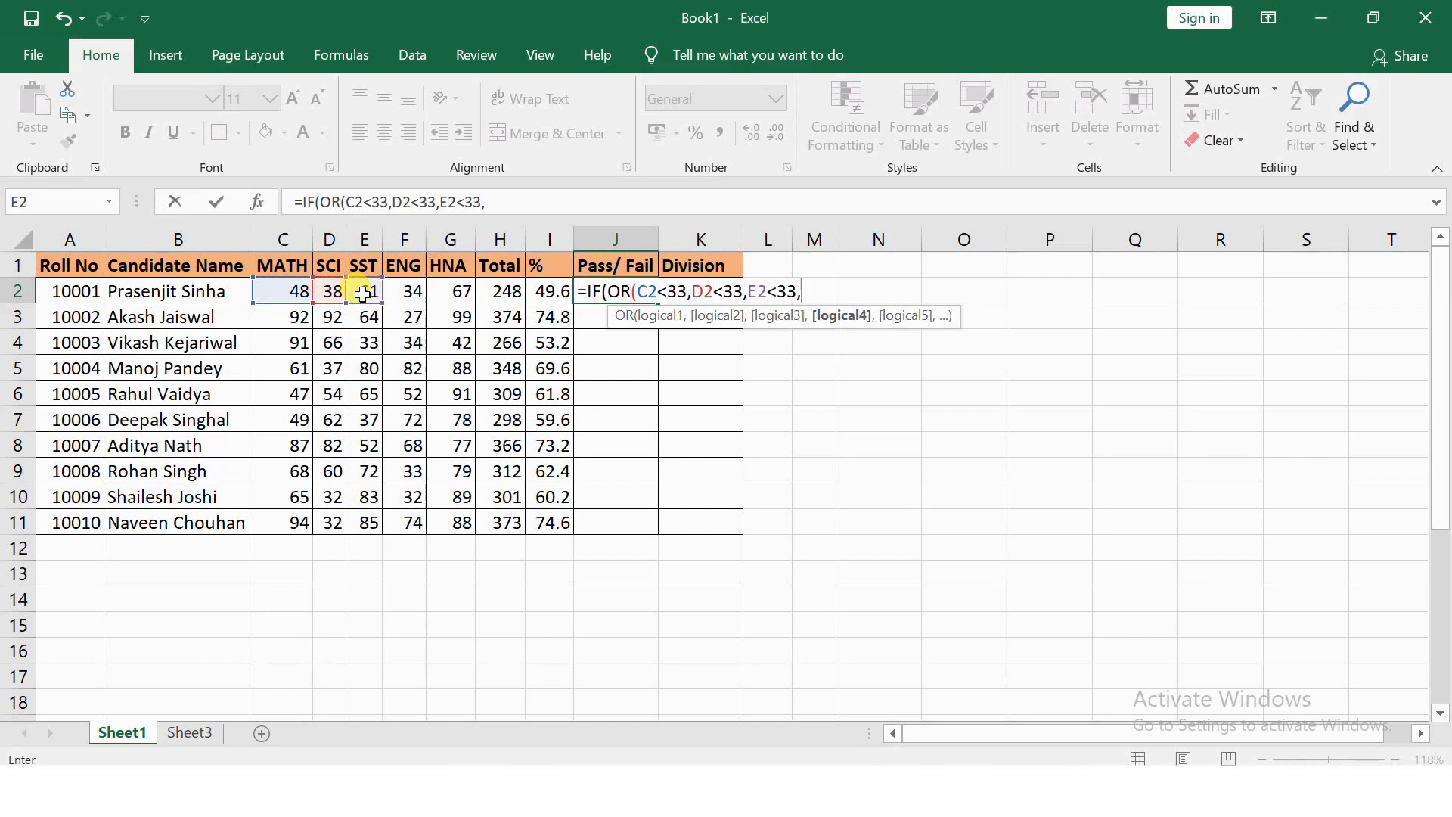
pyautogui.click(400, 290)
pyautogui.write('<33')
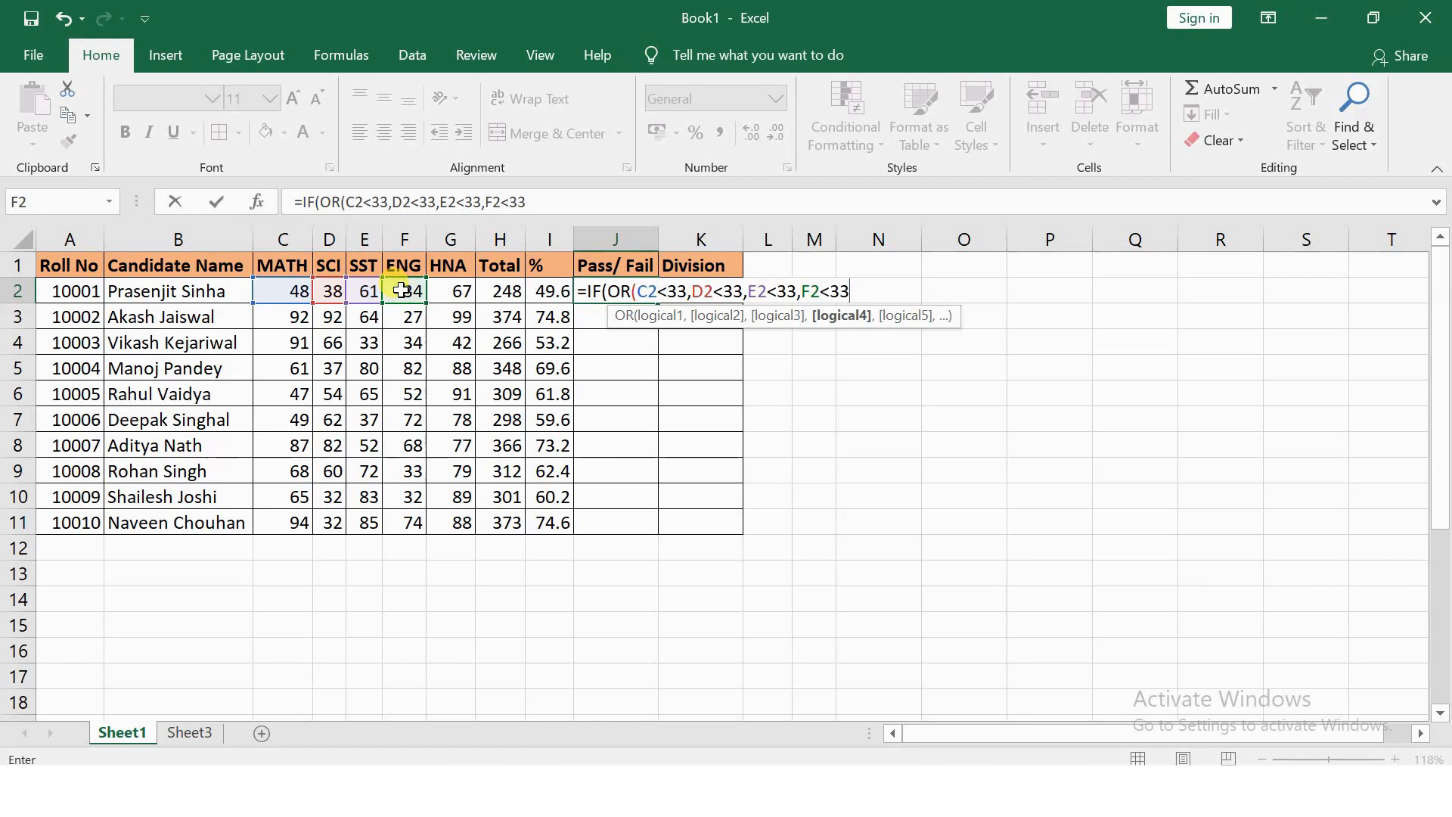
pyautogui.write(',')
pyautogui.click(444, 292)
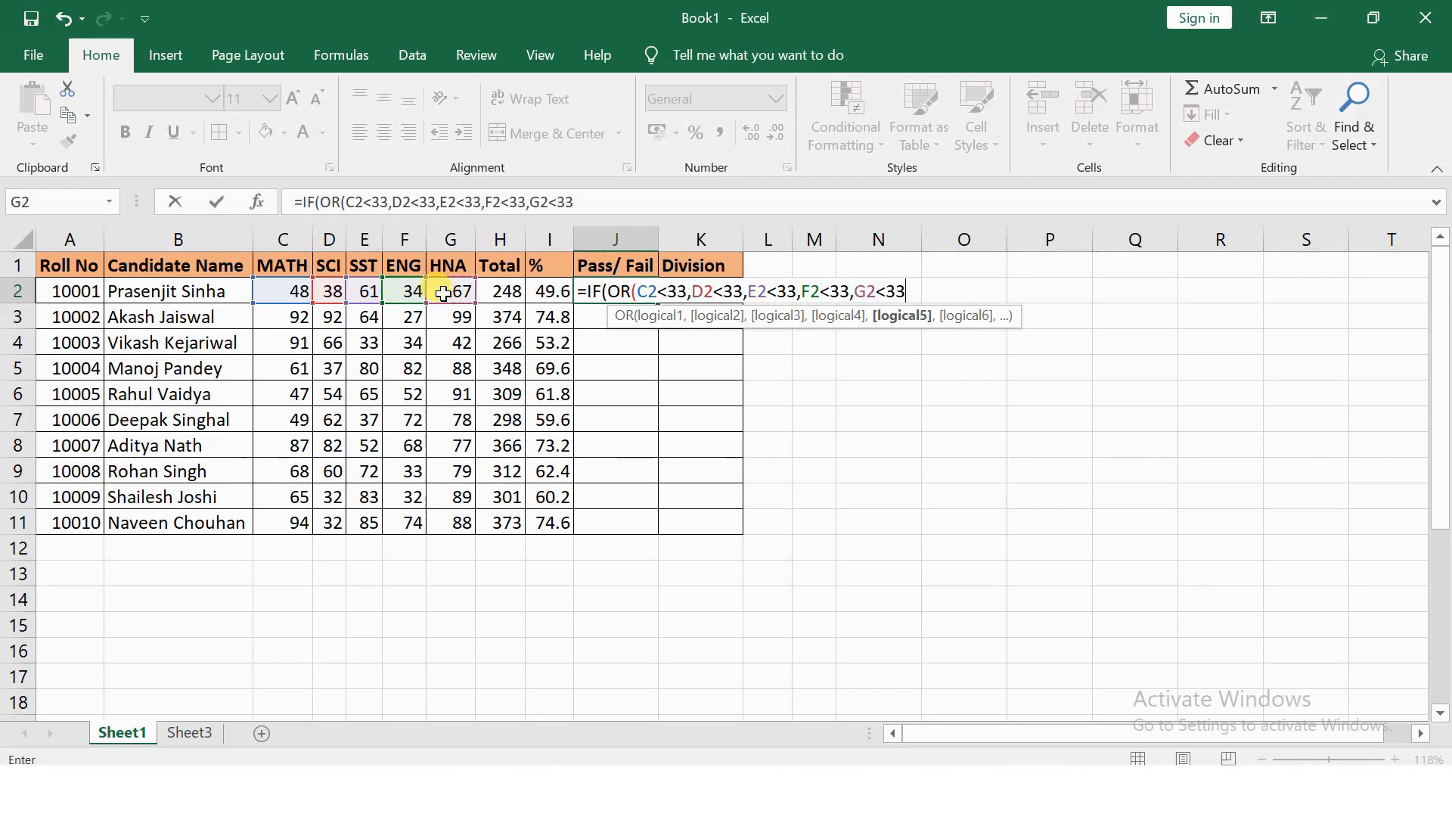
pyautogui.write(')')
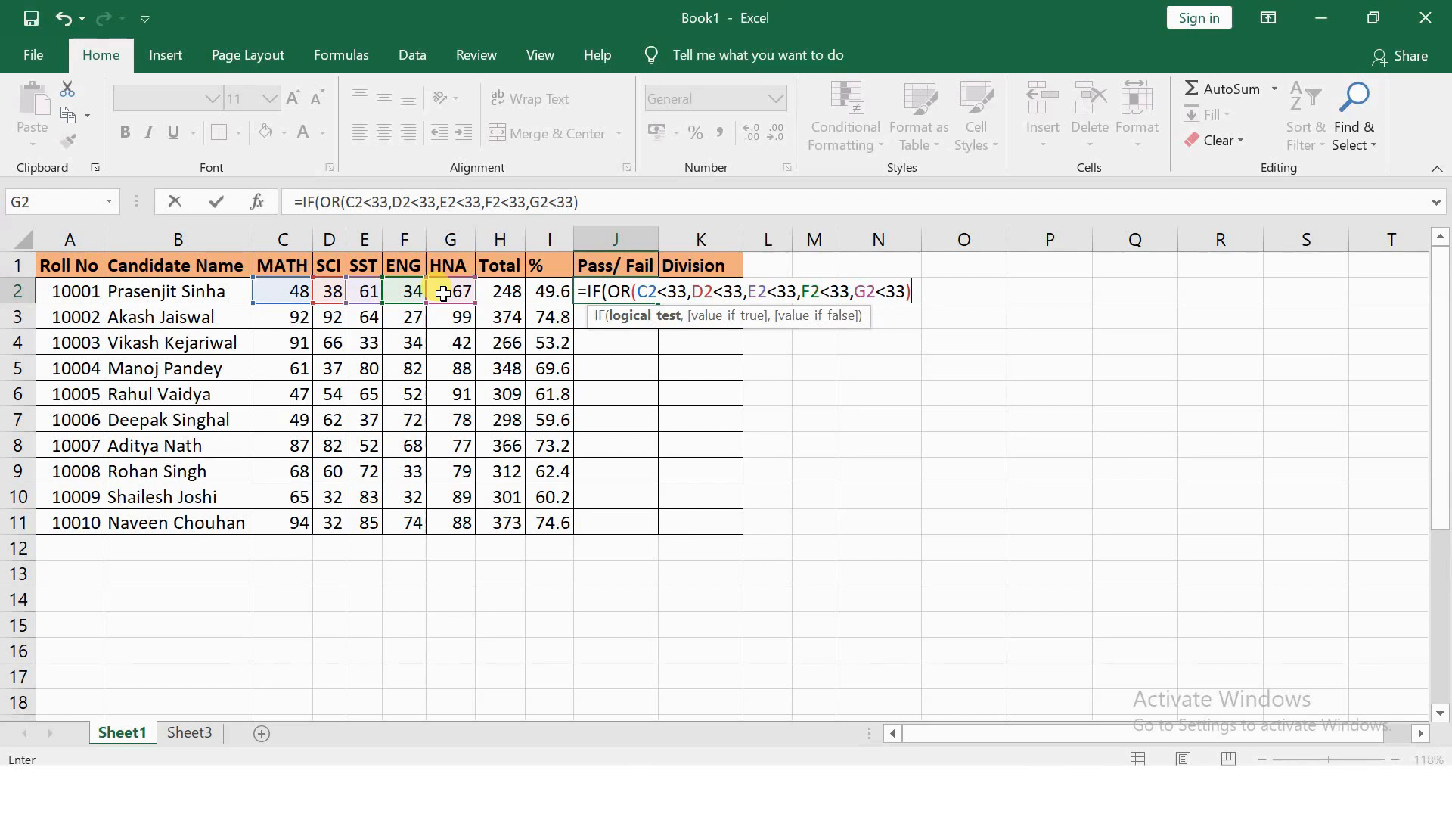
# Complete the IF formula in J2 to return "Fail" when true and "Pass" when false, and fill it down to J11
pyautogui.write(',')
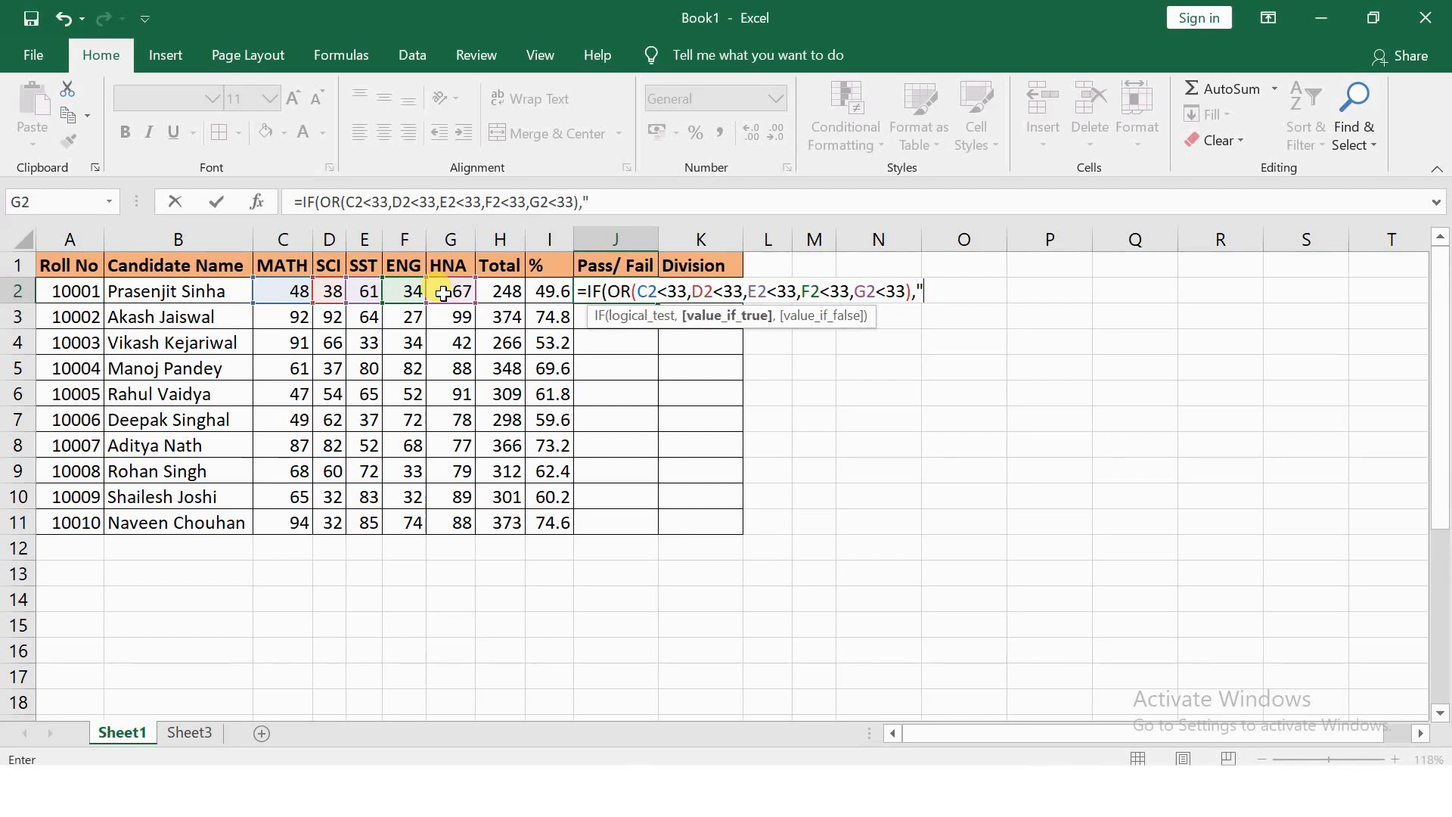
pyautogui.write('"Fail",')
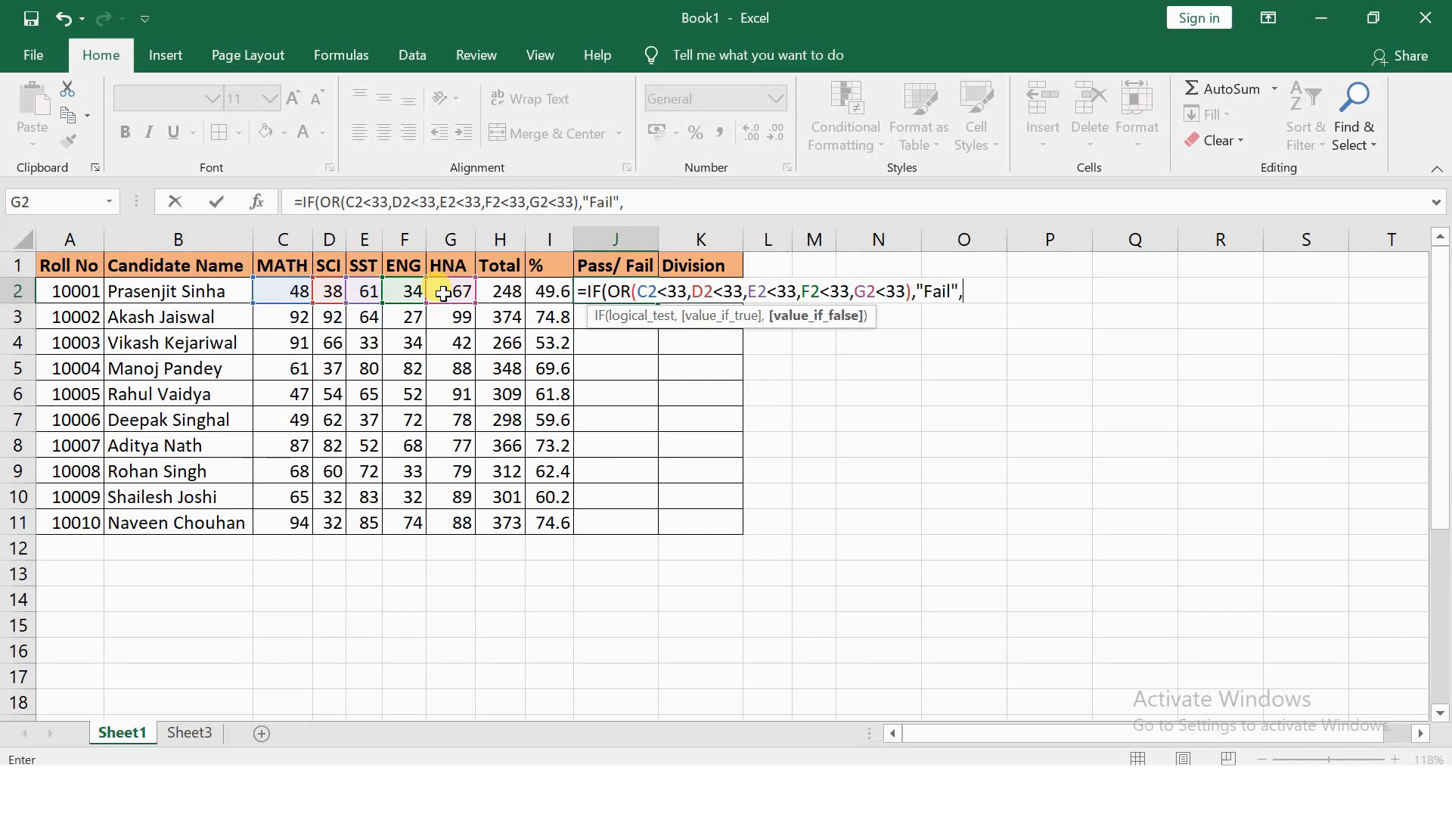
pyautogui.write('"Pa ss")')
pyautogui.press('Return')
pyautogui.click(601, 287)
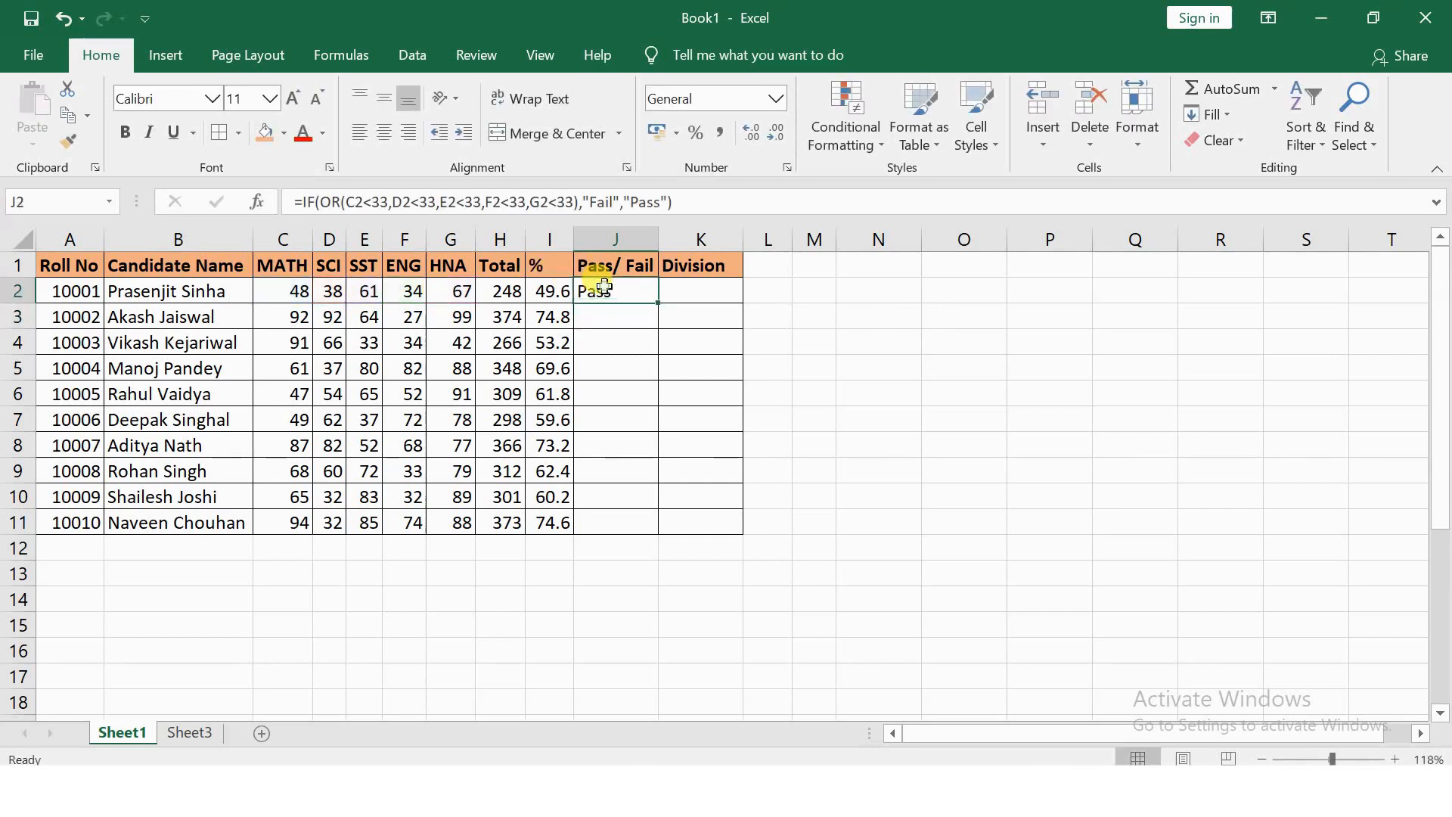
pyautogui.doubleClick(657, 303)
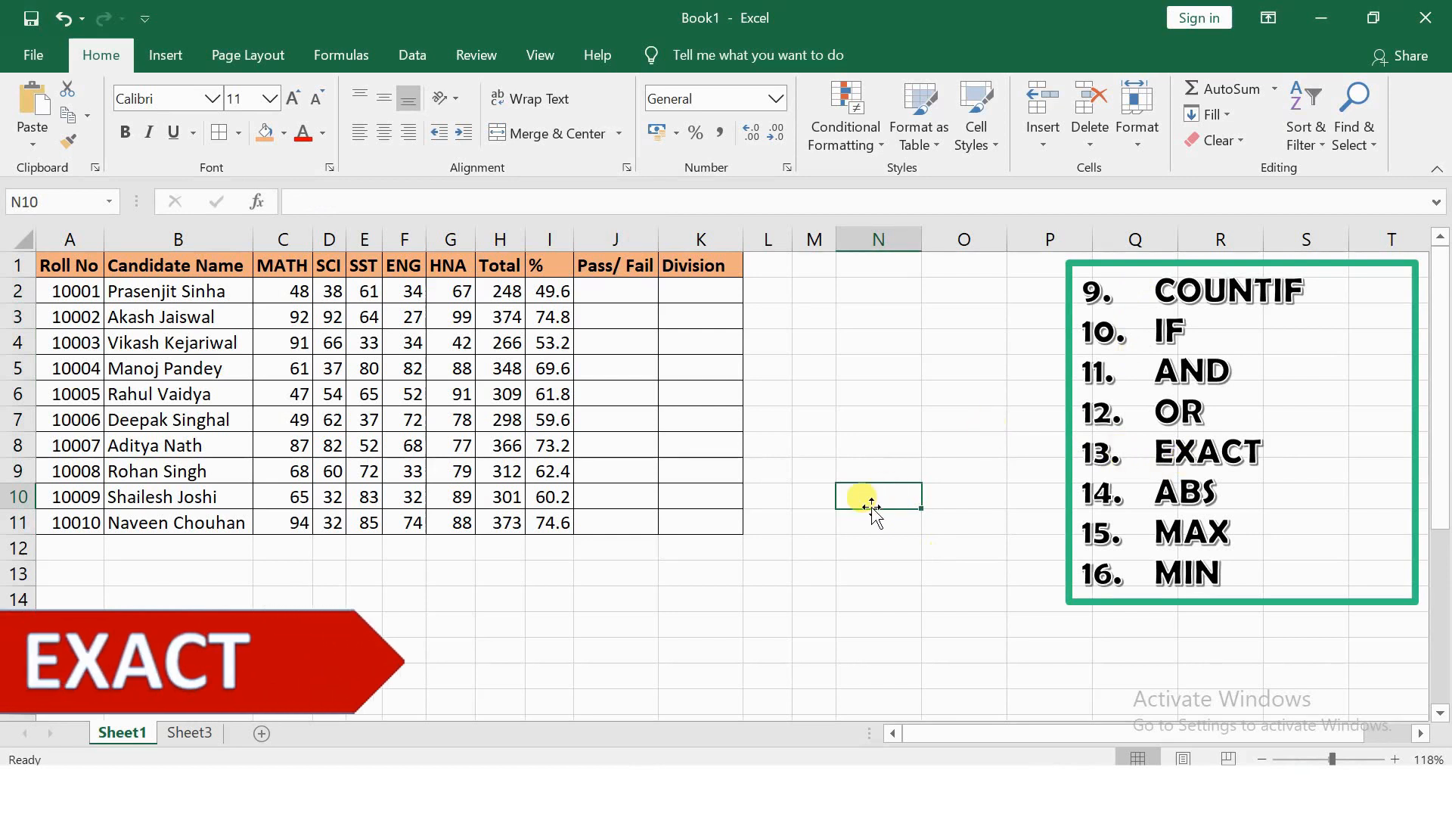
# Enter the value 89 in both F14 and G14 below the results table
pyautogui.click(424, 599)
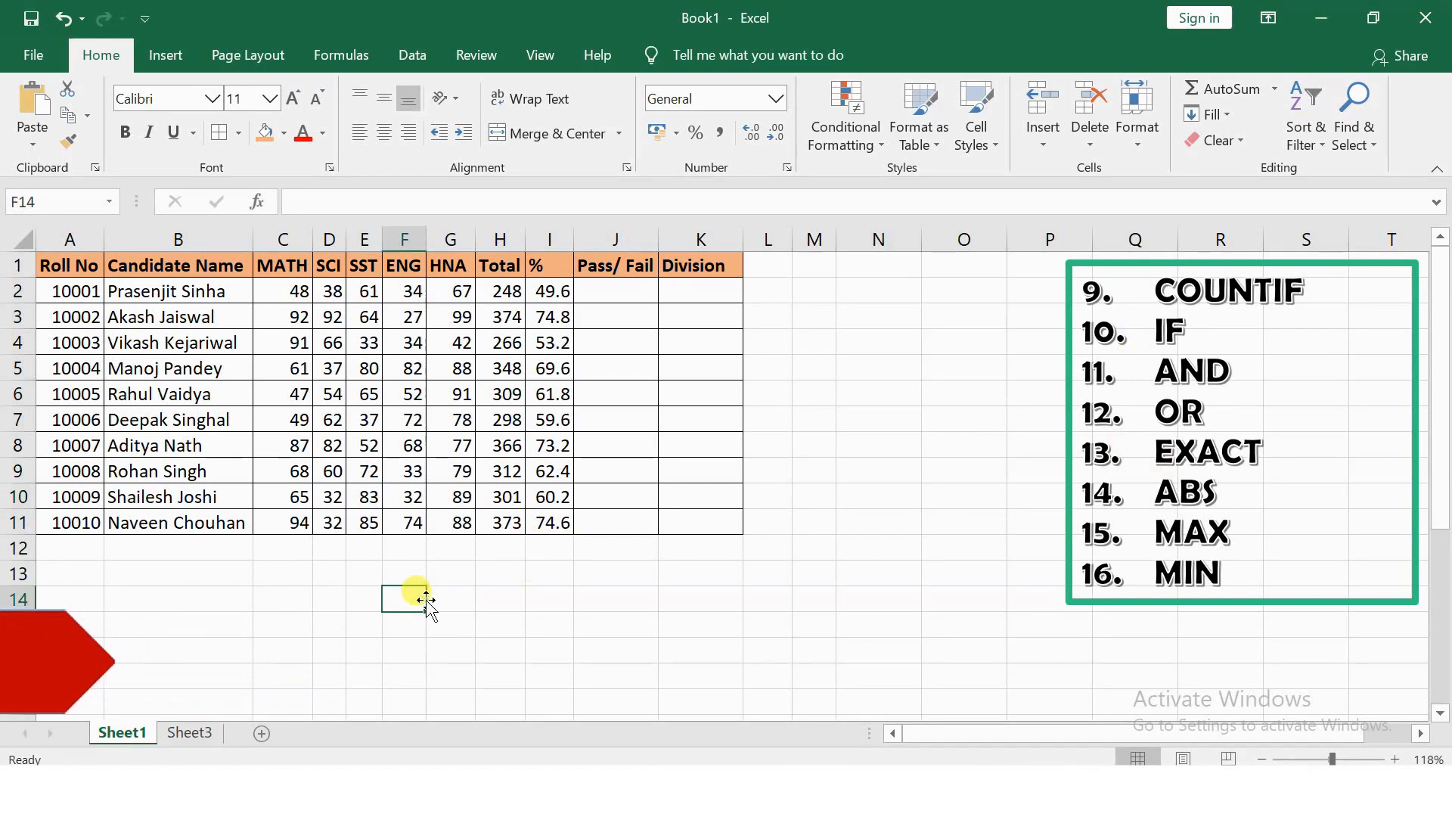
pyautogui.write('89')
pyautogui.press('Tab')
pyautogui.write('8')
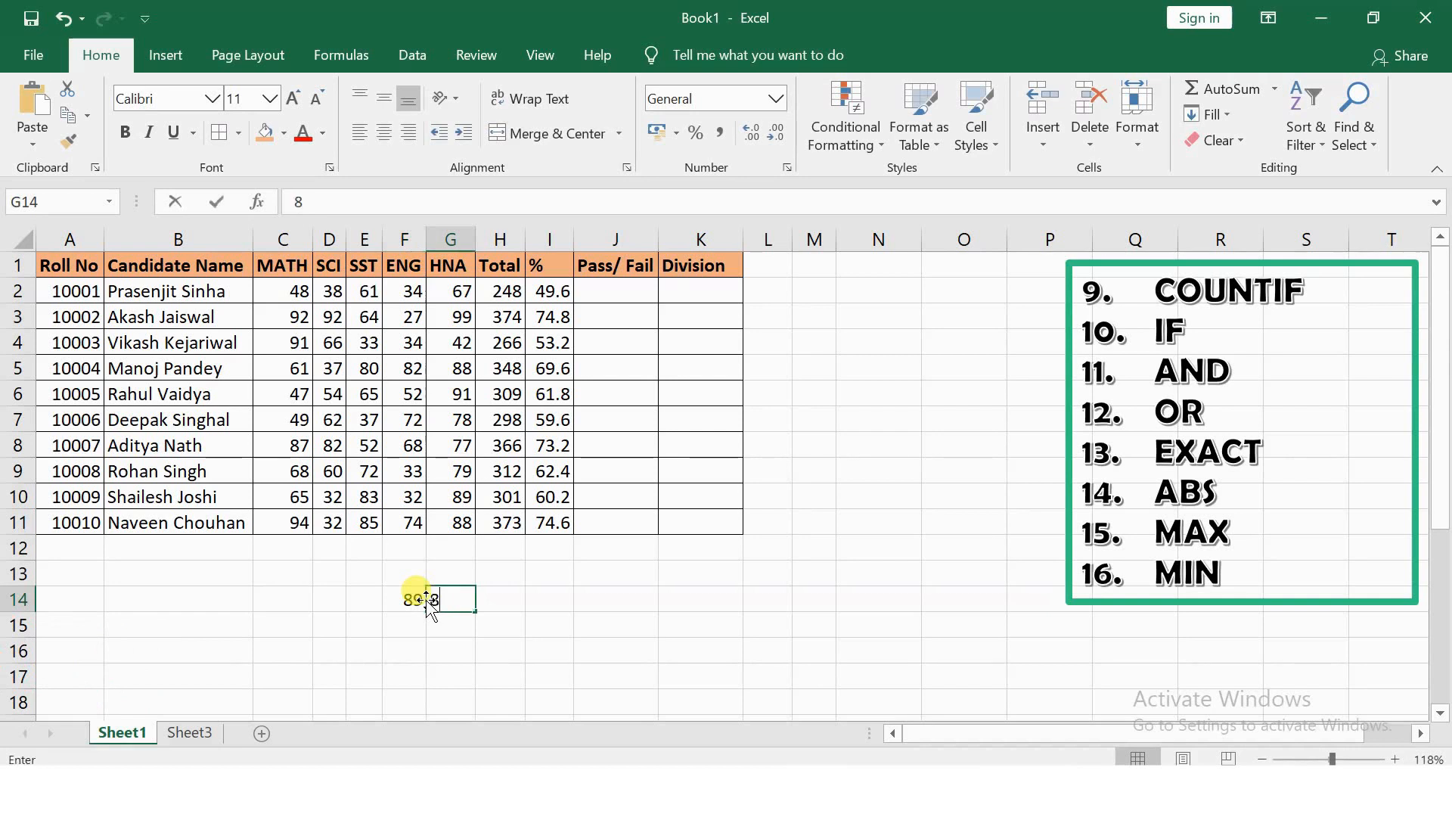
pyautogui.write('9')
pyautogui.press('Tab')
# Enter an EXACT formula in I14 that compares F14 with G14
pyautogui.click(553, 597)
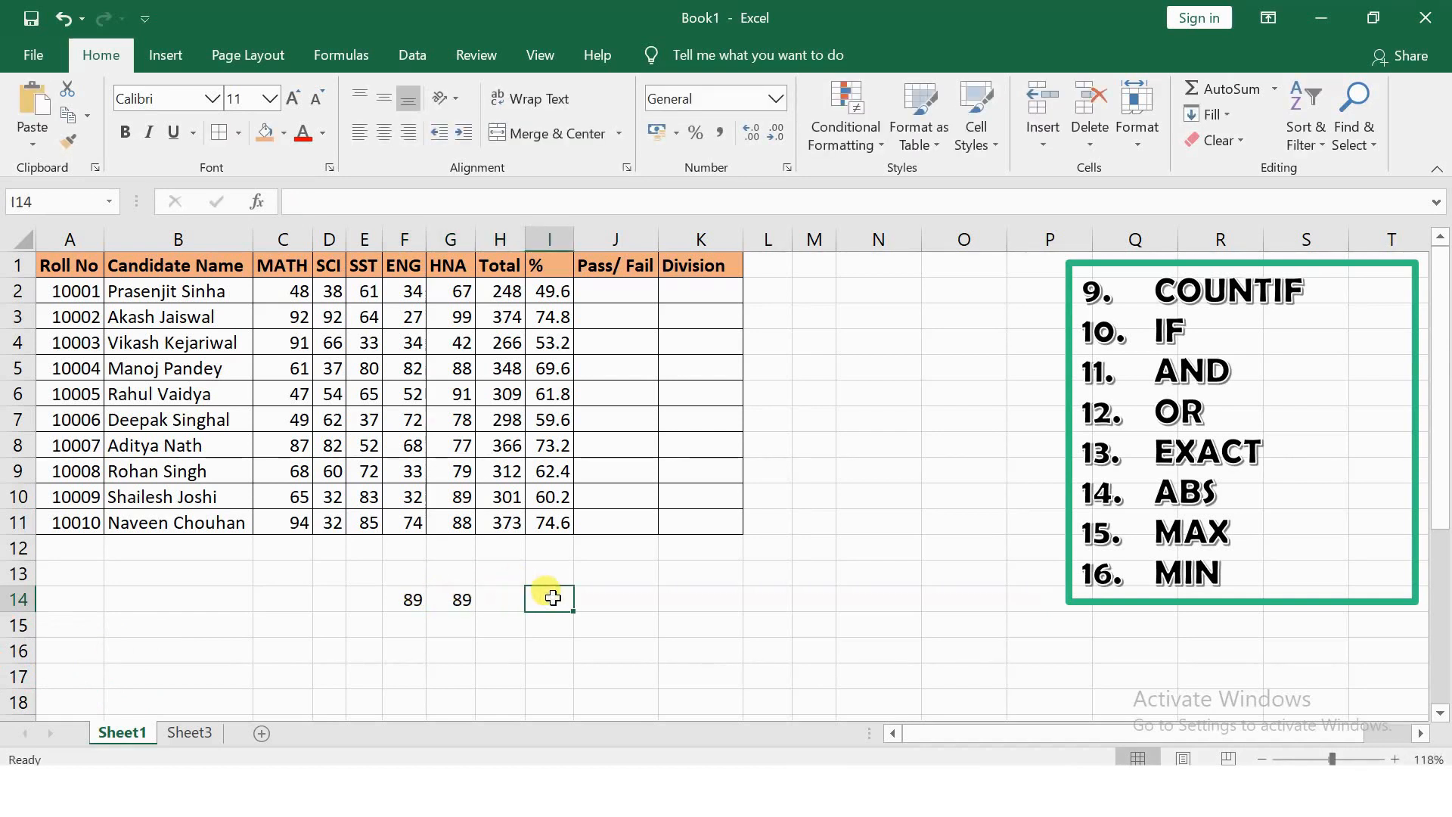
pyautogui.write('=')
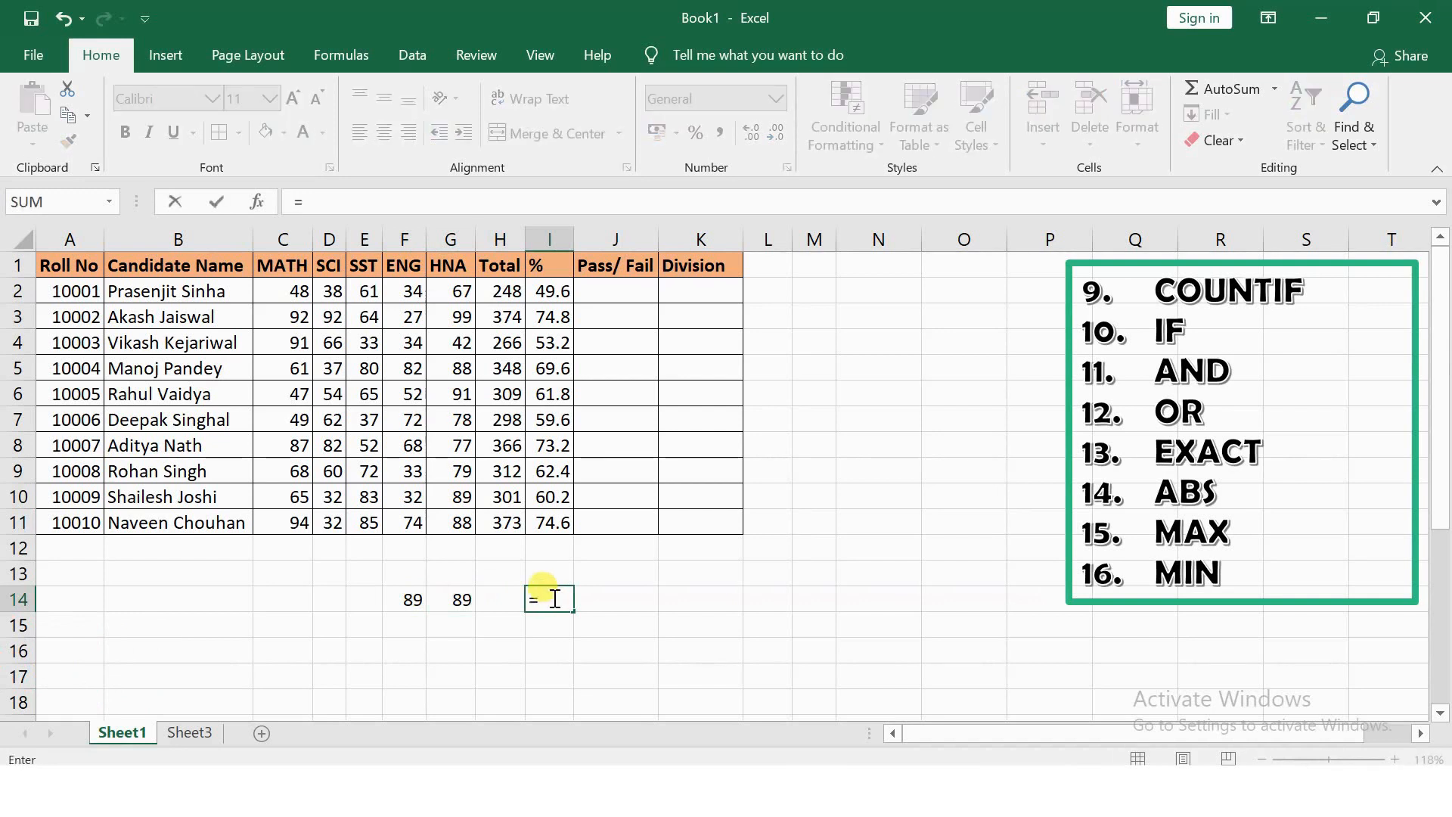
pyautogui.write('exac')
pyautogui.press('Tab')
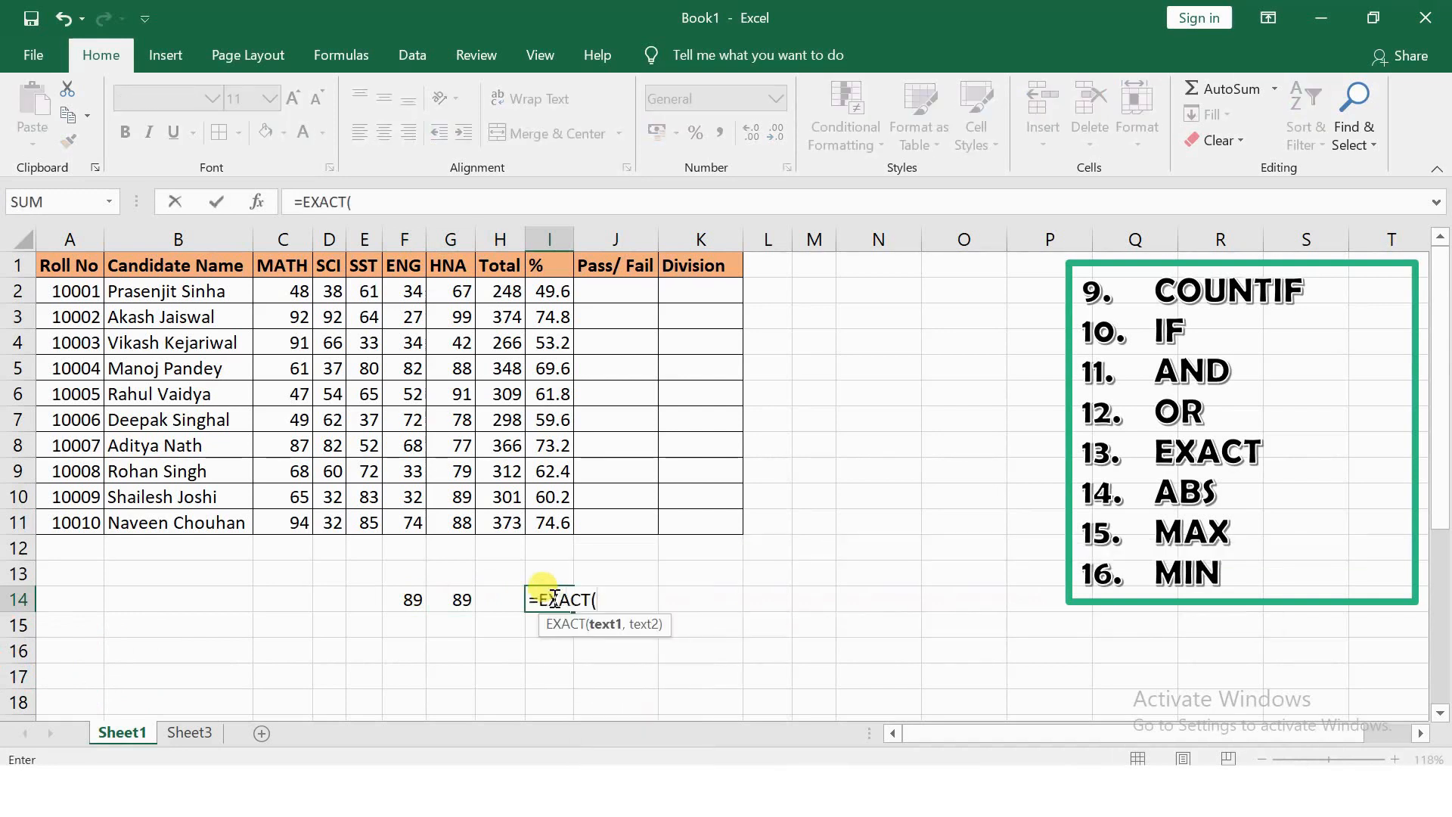
pyautogui.click(396, 599)
pyautogui.write(',')
pyautogui.click(447, 597)
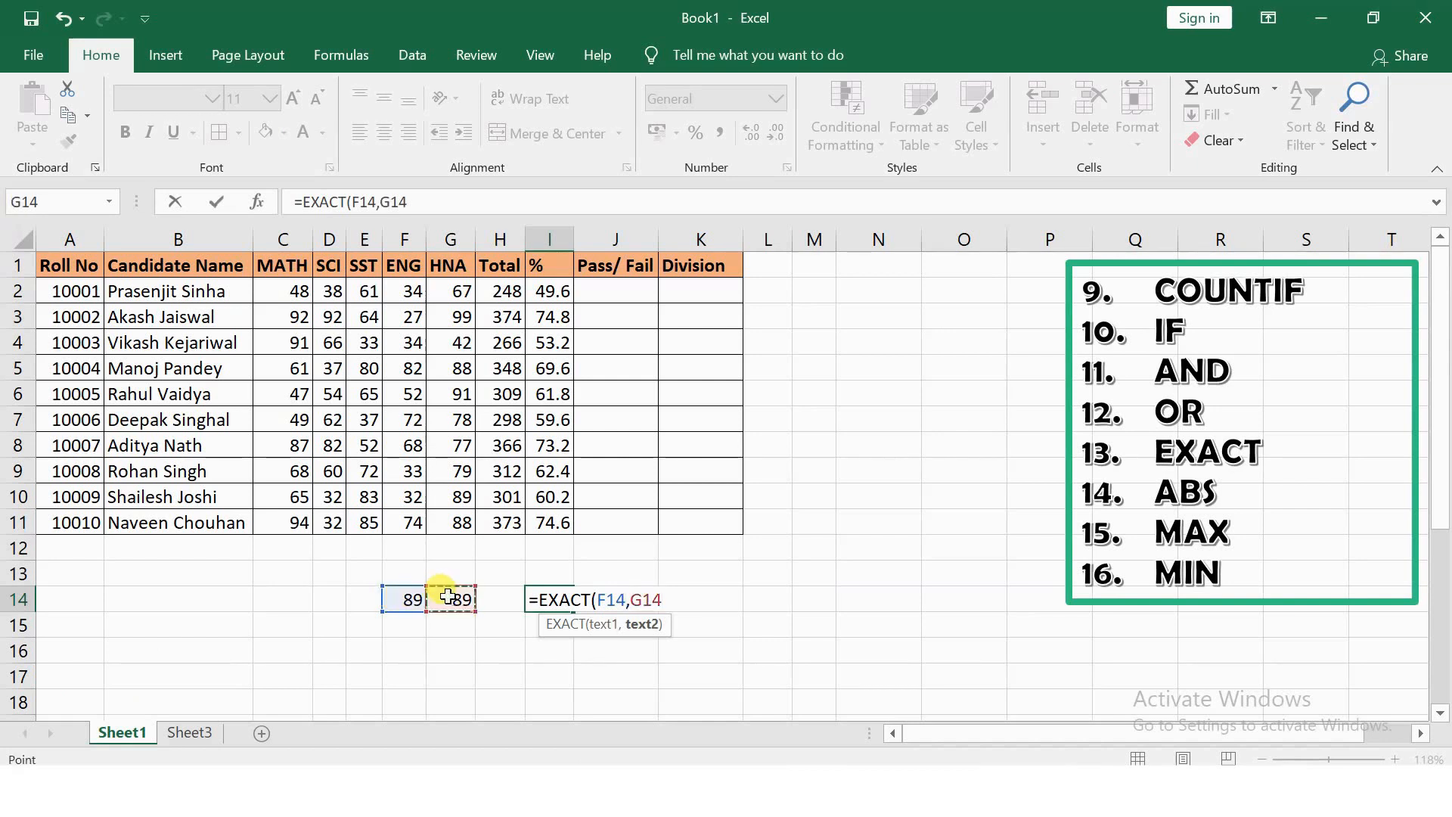
pyautogui.write(')')
pyautogui.press('Return')
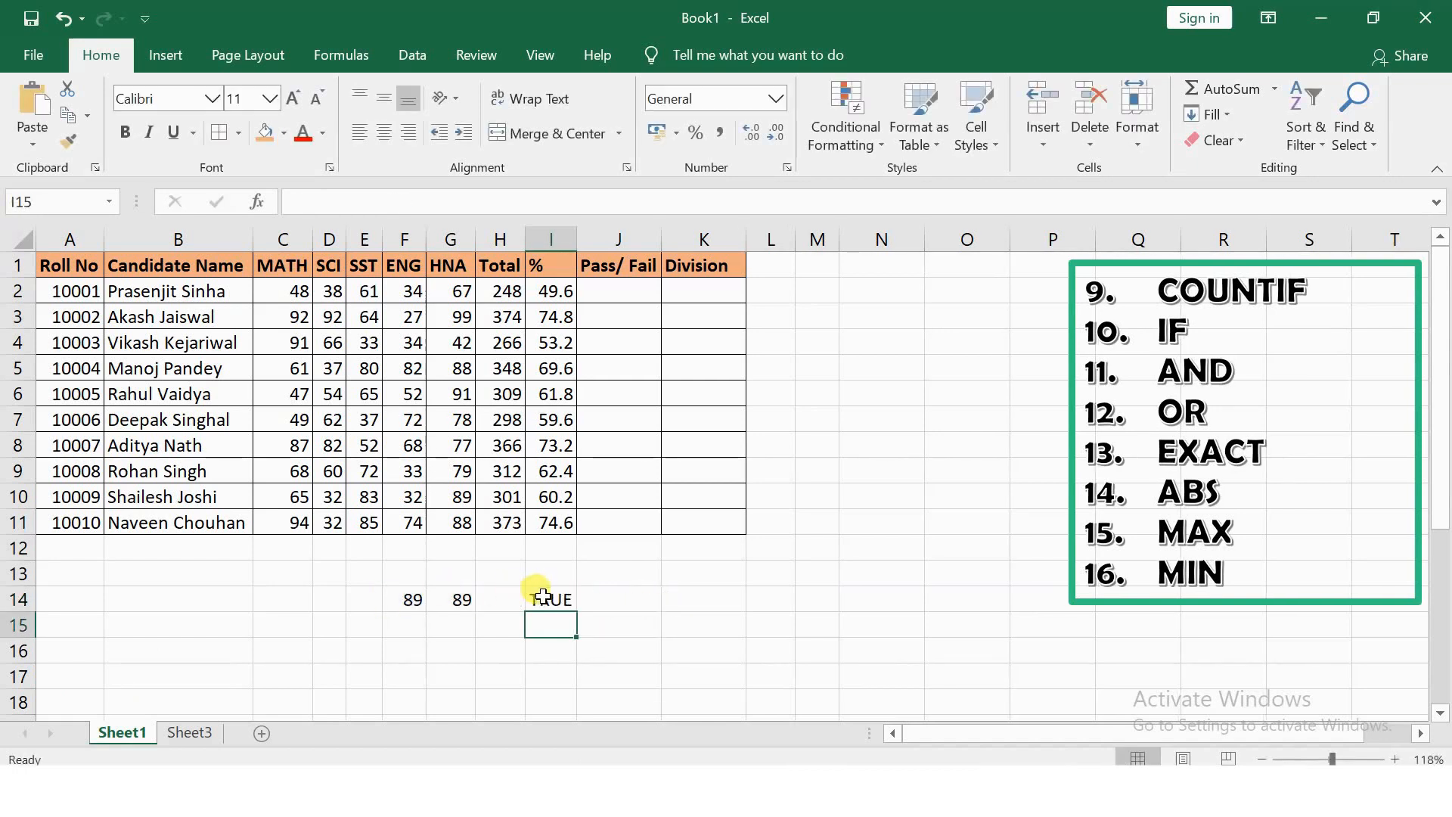
# Change F14 to 2342334 and G14 to 2343, and fit column I's width to its contents
pyautogui.click(399, 600)
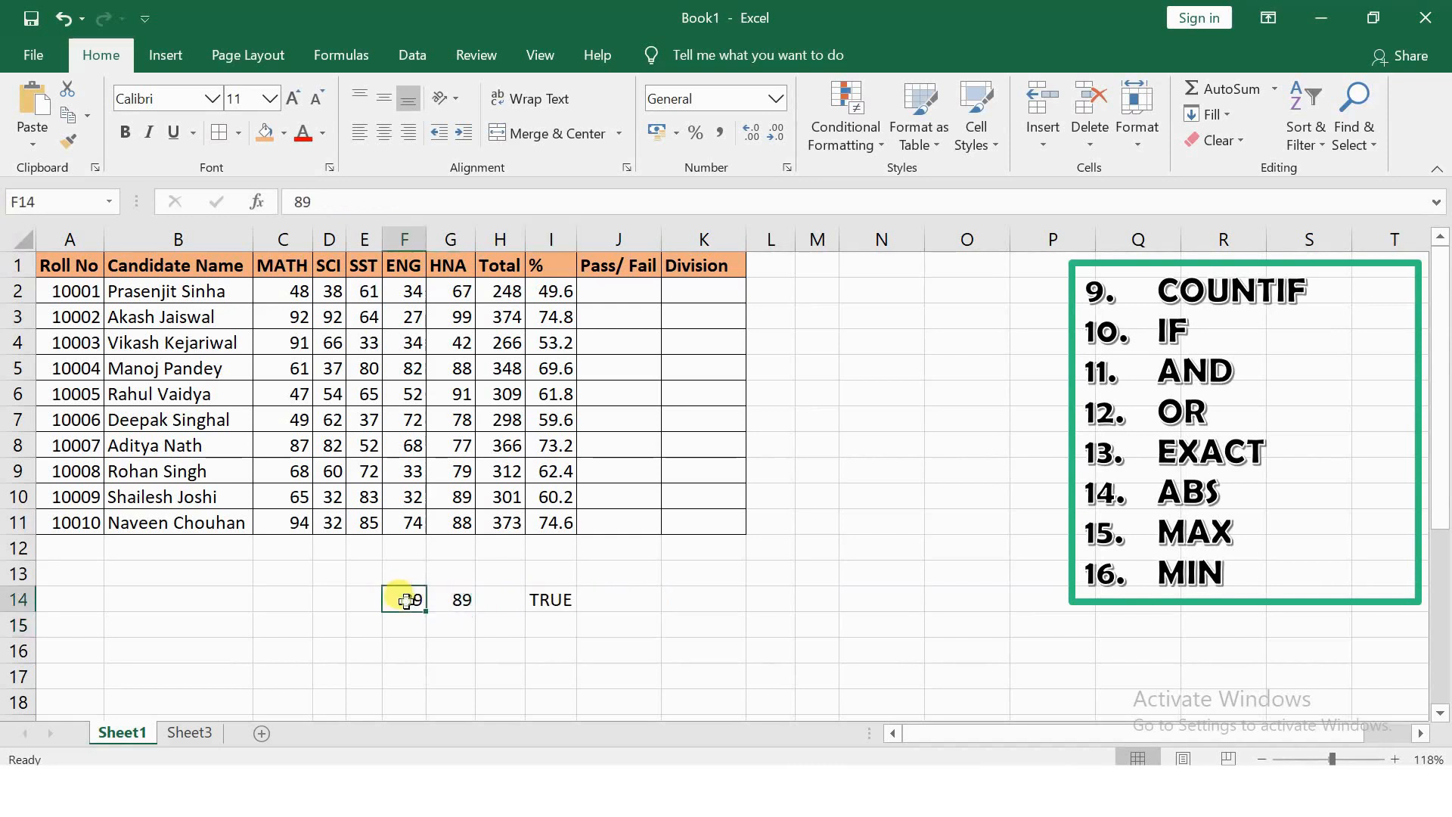
pyautogui.write('2342334')
pyautogui.click(450, 598)
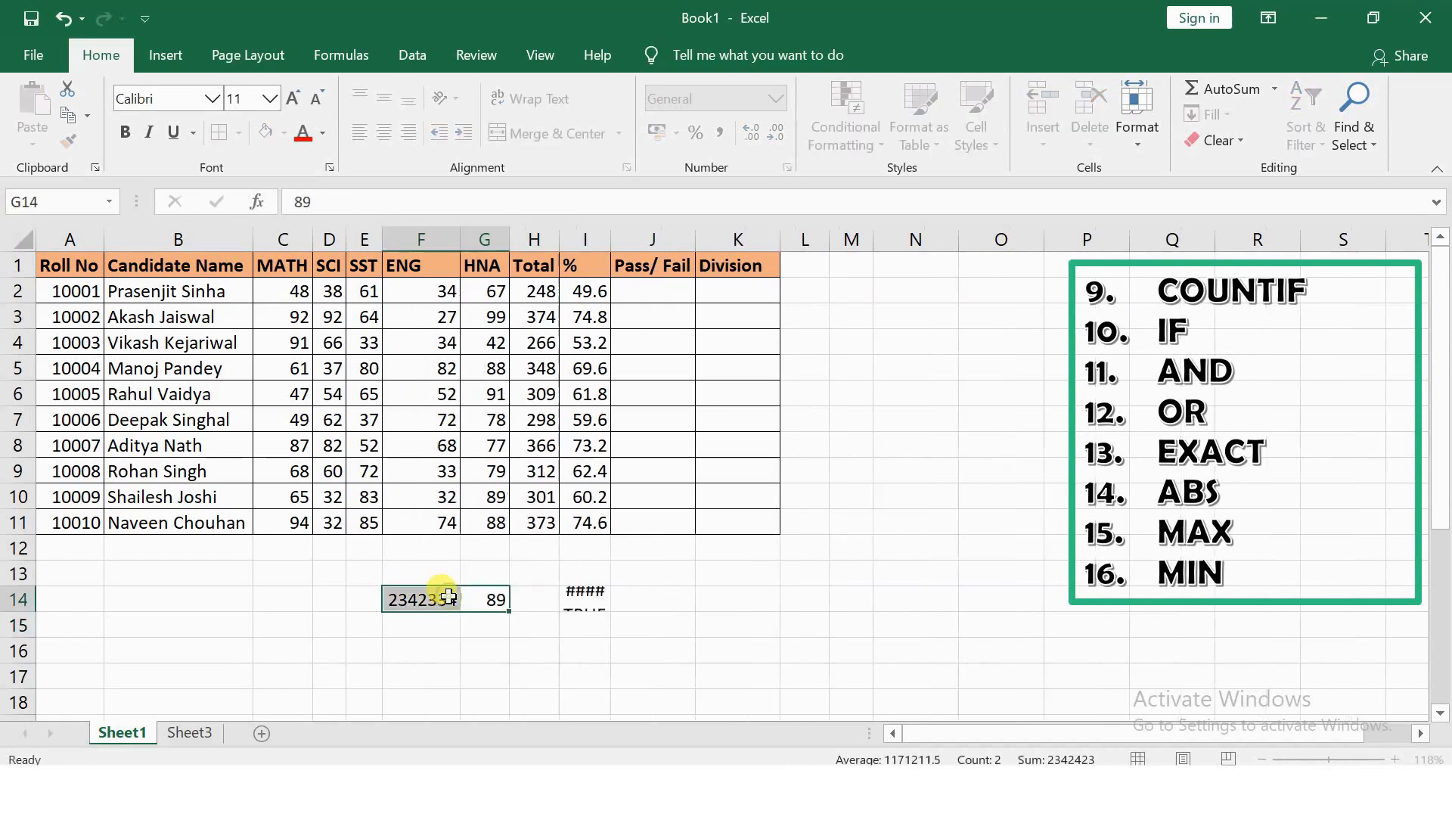
pyautogui.write('2343')
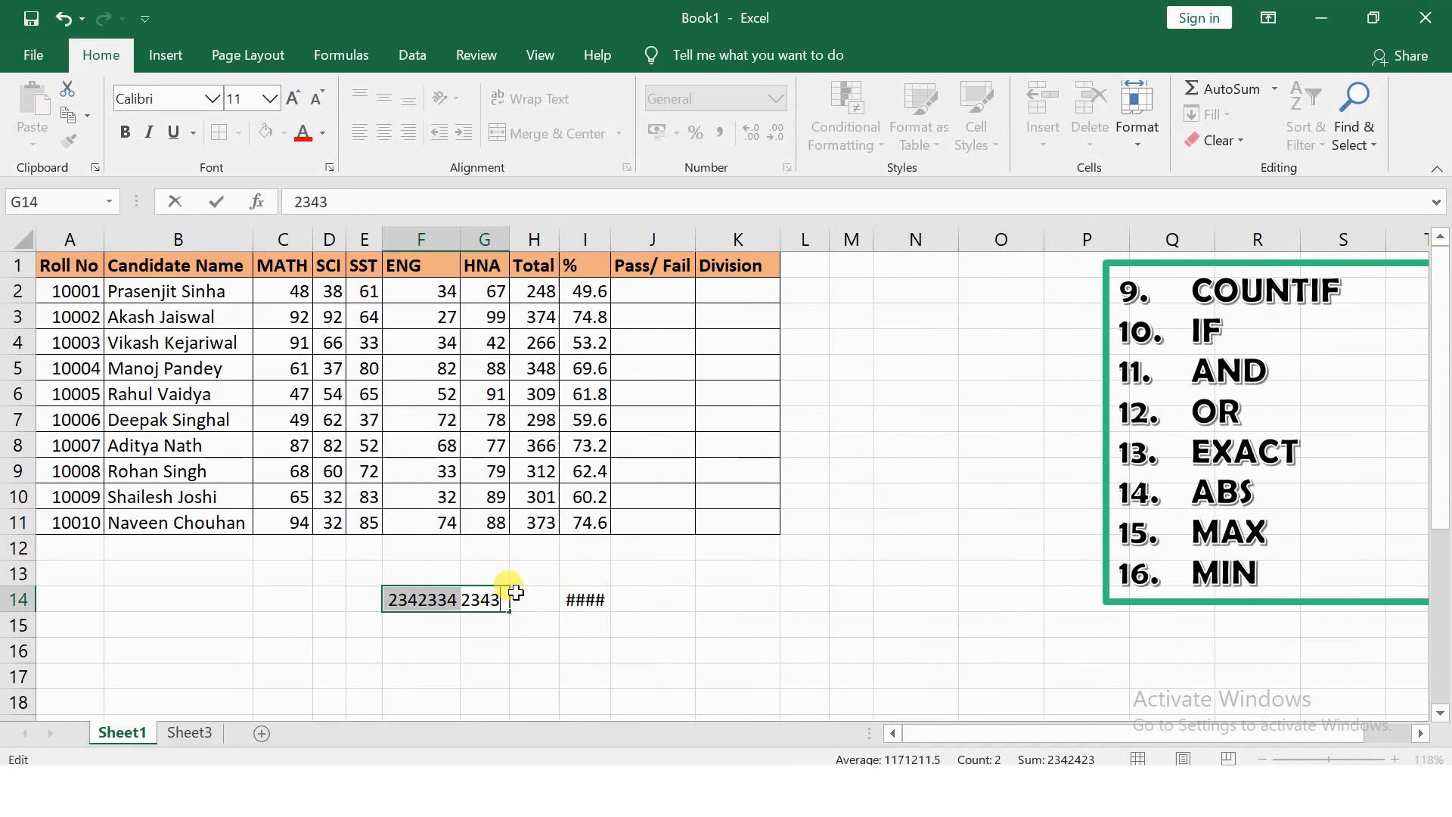
pyautogui.click(651, 594)
pyautogui.doubleClick(610, 249)
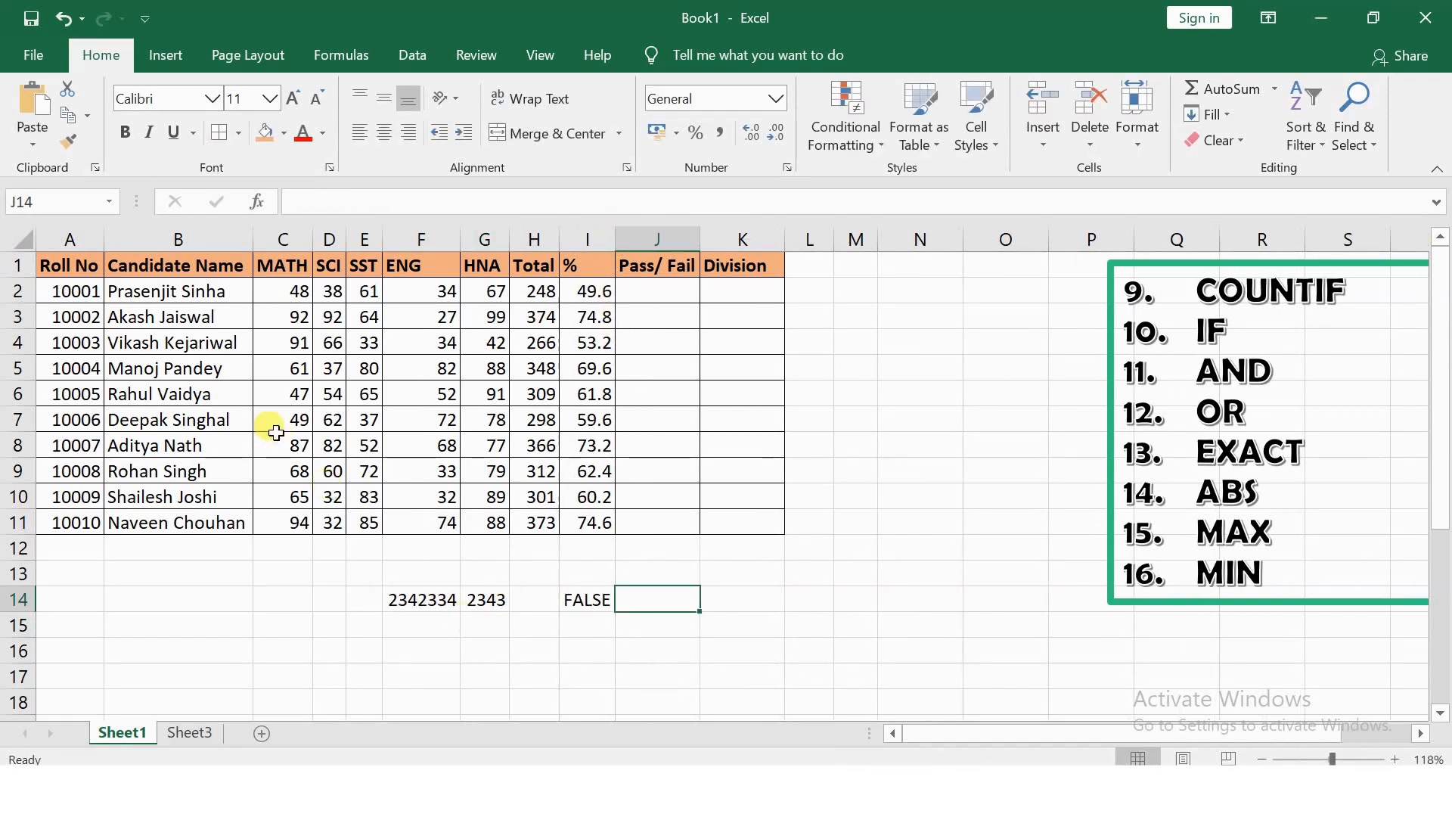
# Clear the EXACT test values and formula from row 14
pyautogui.click(377, 576)
pyautogui.moveTo(737, 637); pyautogui.dragTo(772, 648)
pyautogui.press('Delete')
# Copy the candidate names from B2:B11 into J2:J11 and fit column J's width to the names
pyautogui.moveTo(218, 295); pyautogui.dragTo(229, 516)
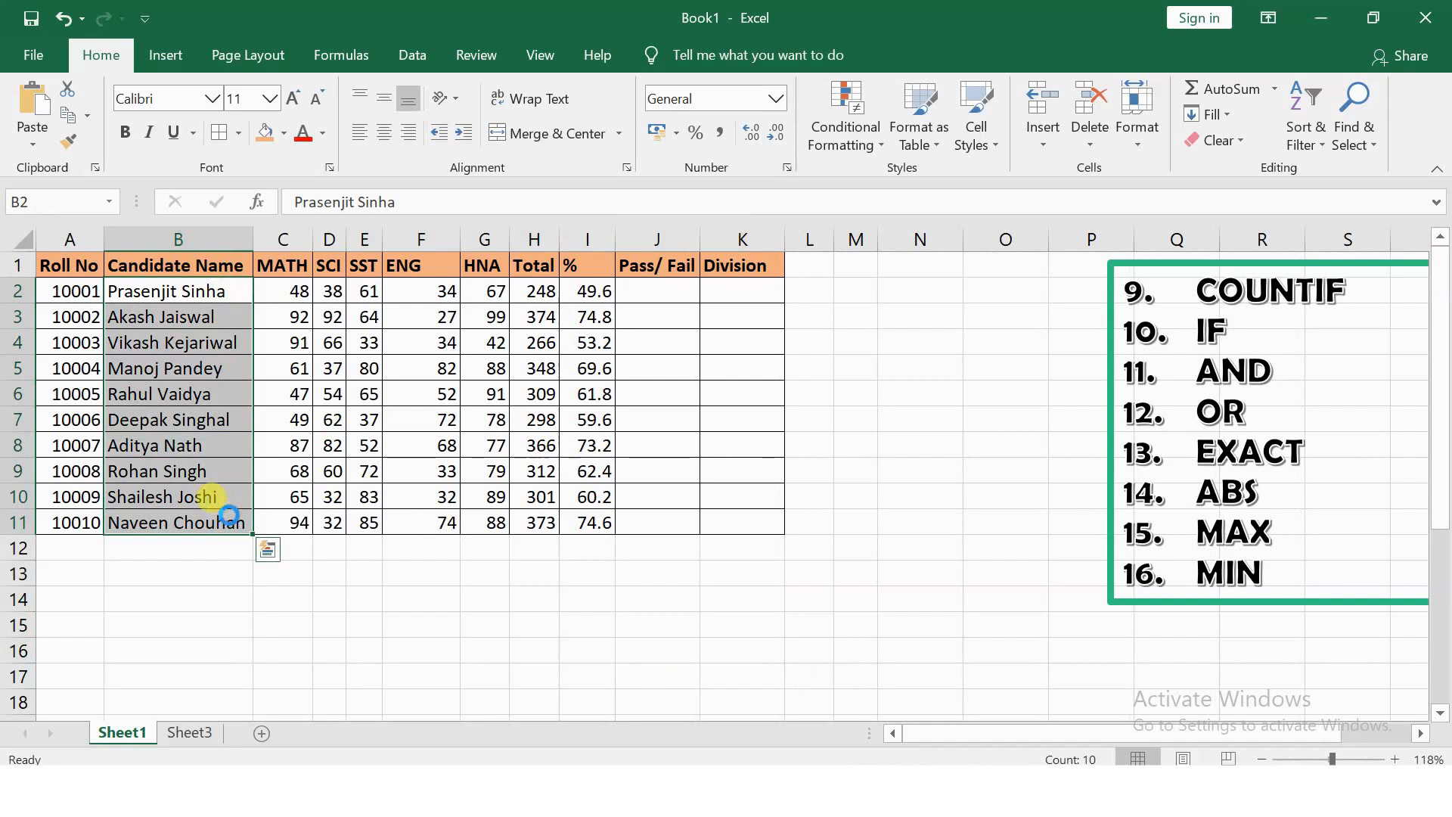
pyautogui.hotkey('ctrl', 'c')
pyautogui.click(656, 295)
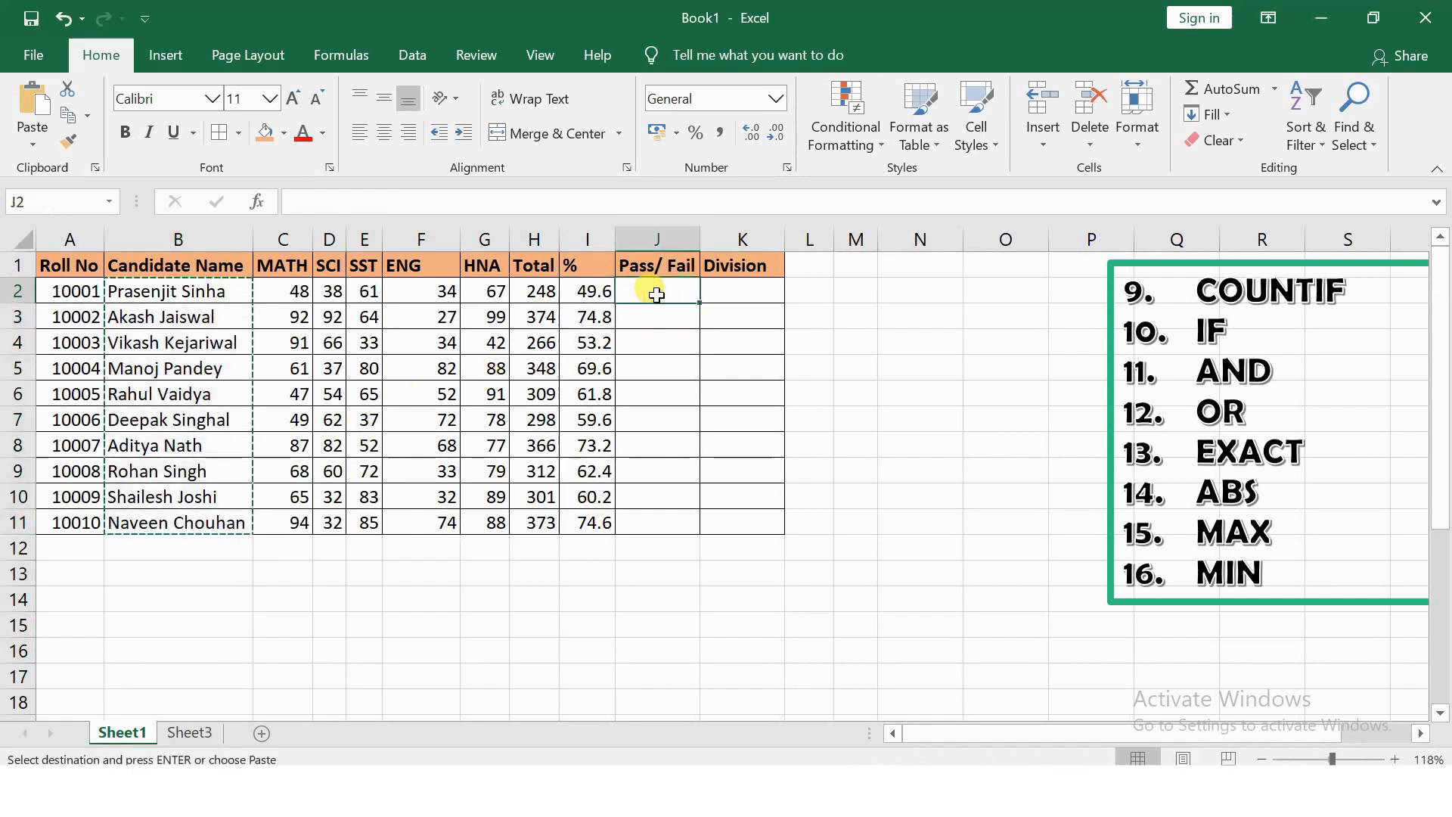
pyautogui.hotkey('ctrl', 'v')
pyautogui.press('ctrl')
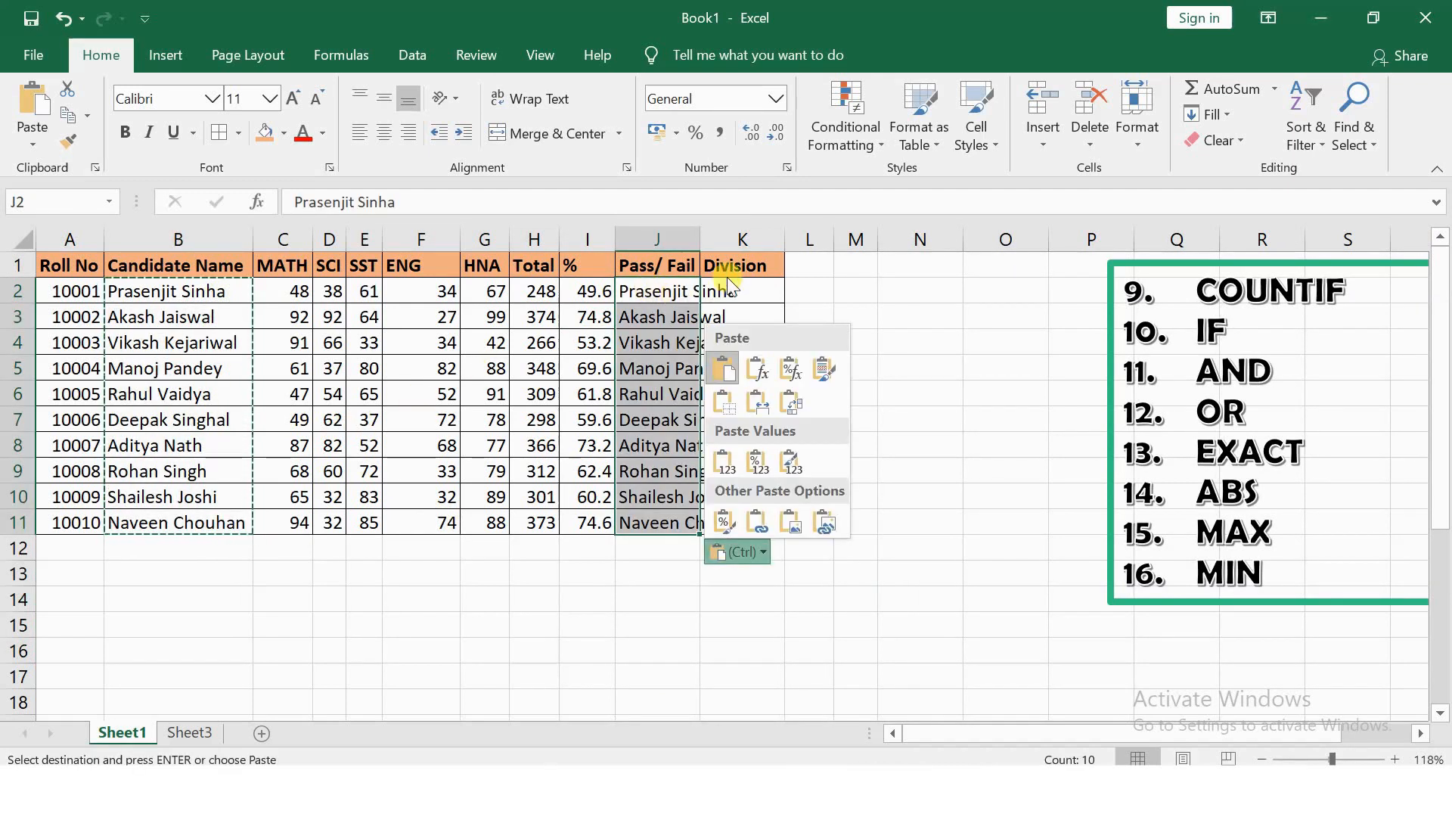
pyautogui.click(701, 233)
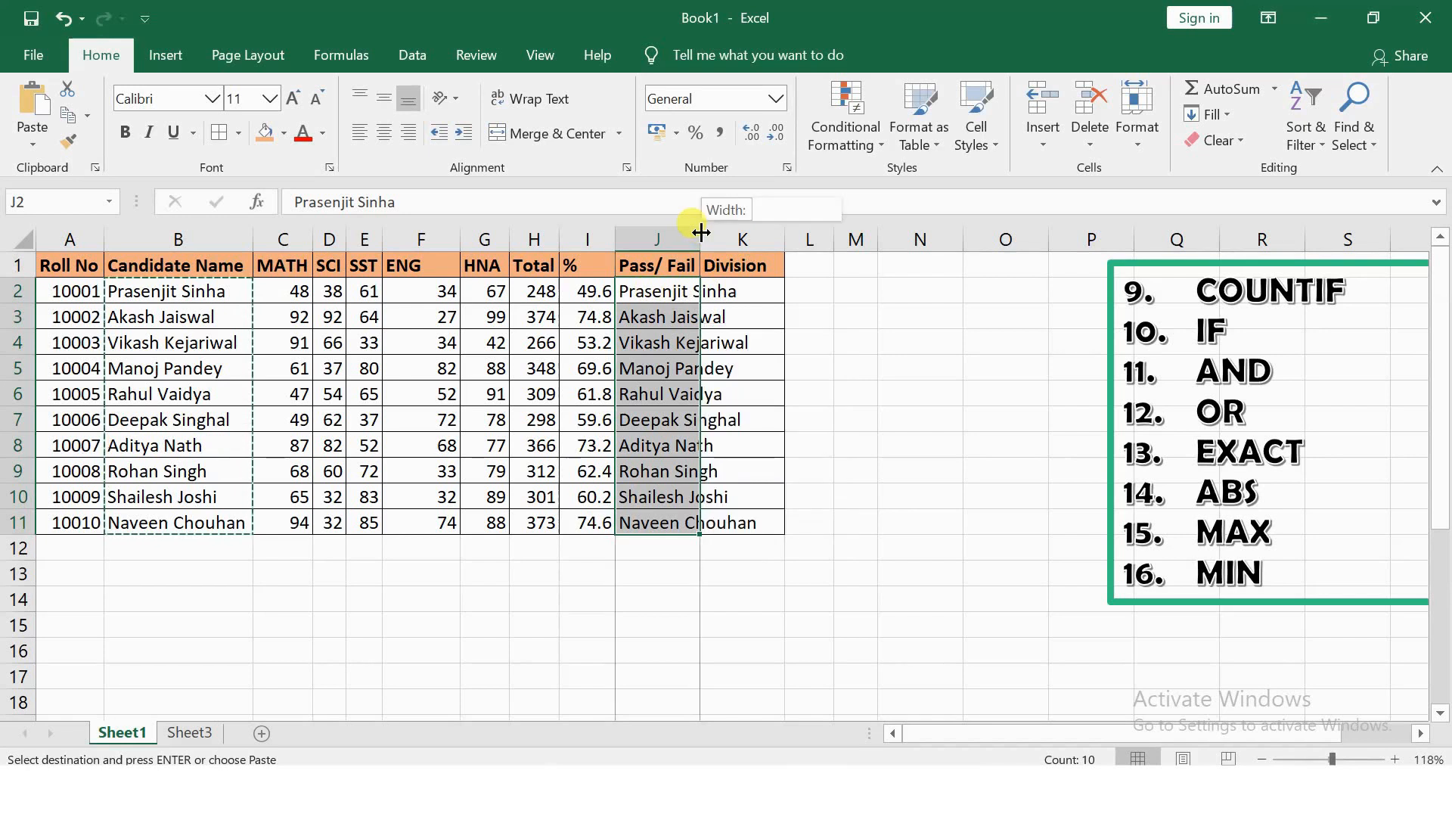
pyautogui.doubleClick(701, 231)
# Alter two copied names by deleting the "j" from the surname in J4 and the "ak" from the first name in J7
pyautogui.click(691, 337)
pyautogui.doubleClick(711, 345)
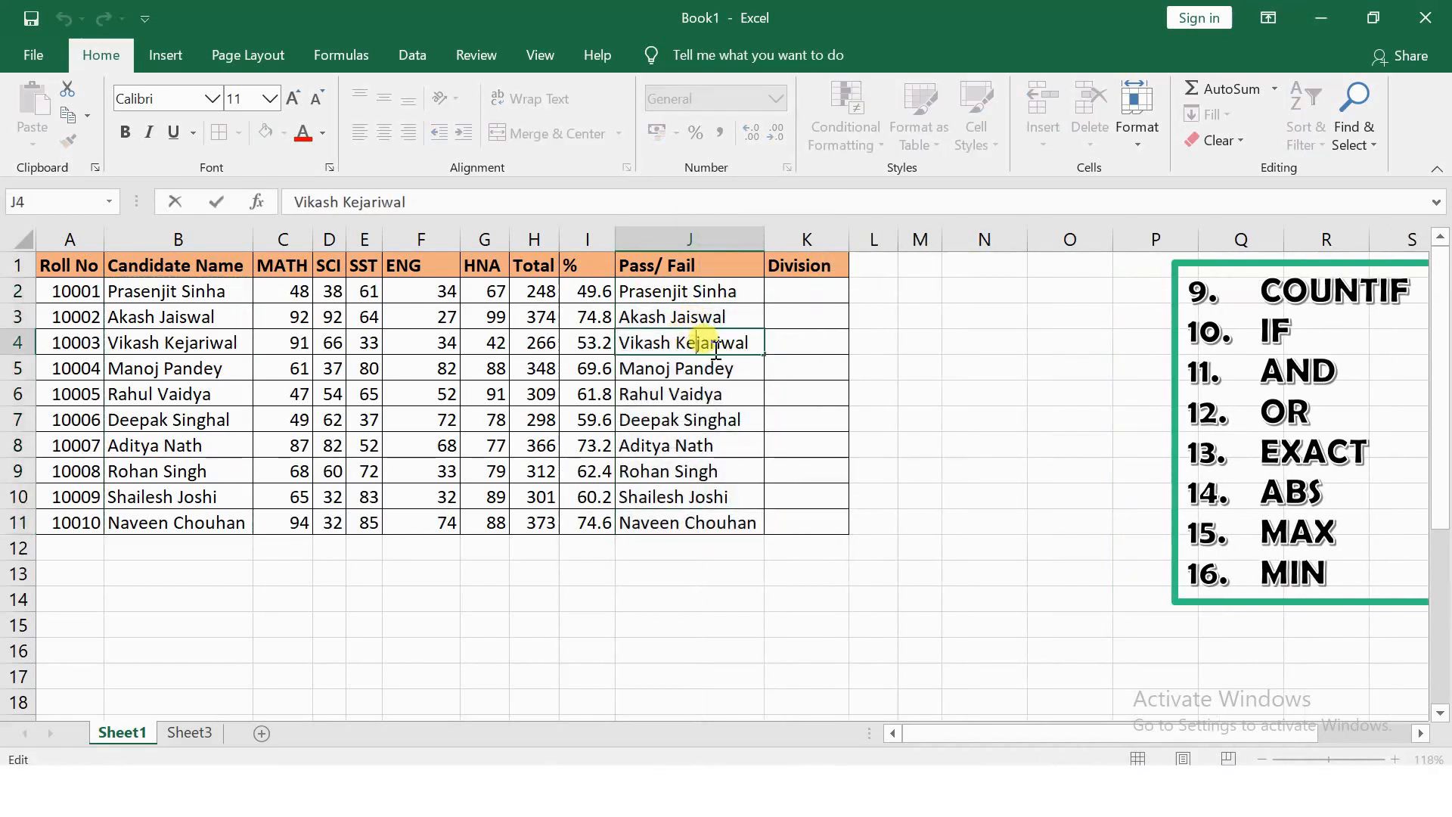
pyautogui.press('Delete')
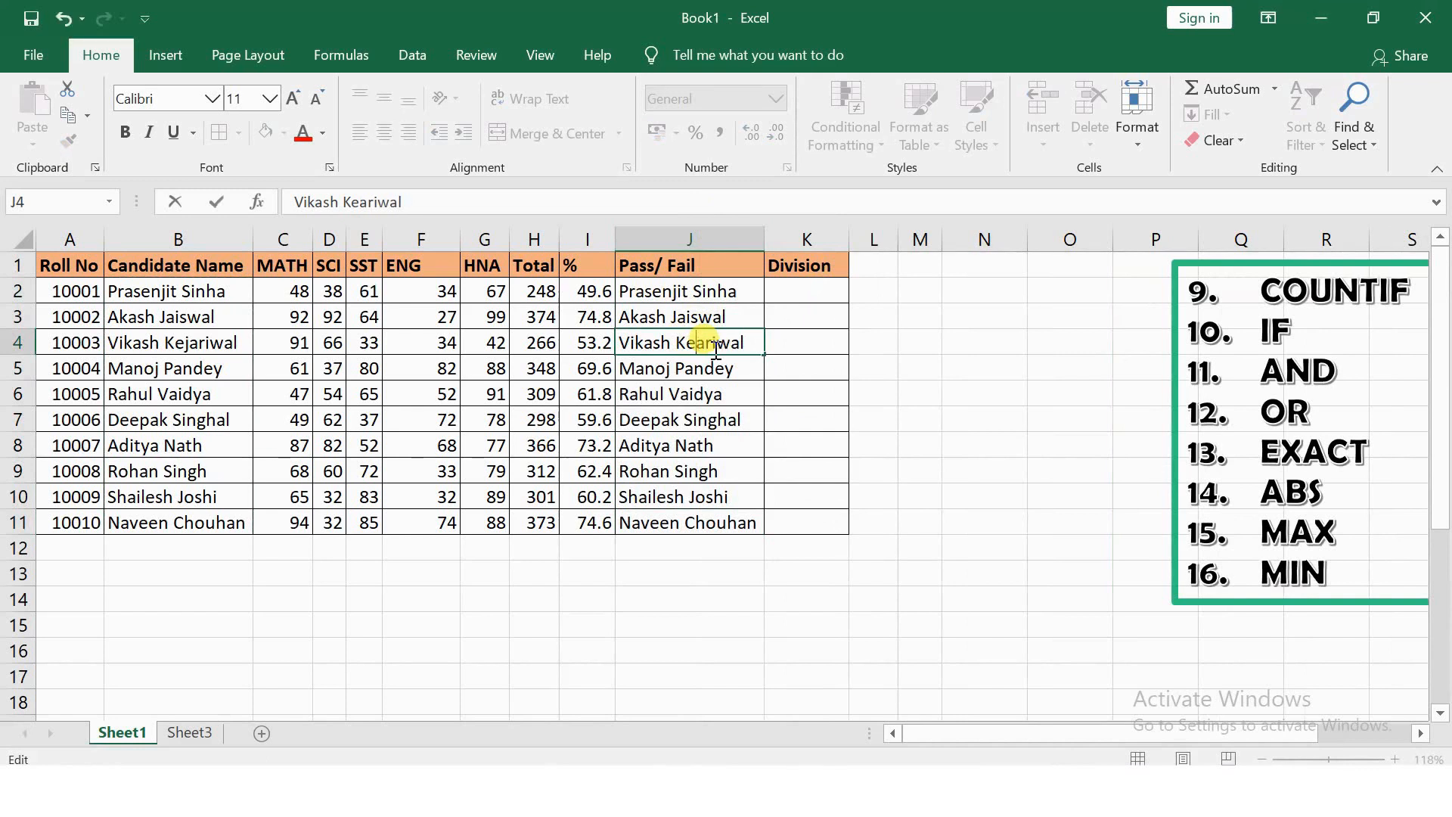
pyautogui.click(793, 392)
pyautogui.doubleClick(677, 419)
pyautogui.press('BackSpace')
pyautogui.press('BackSpace')
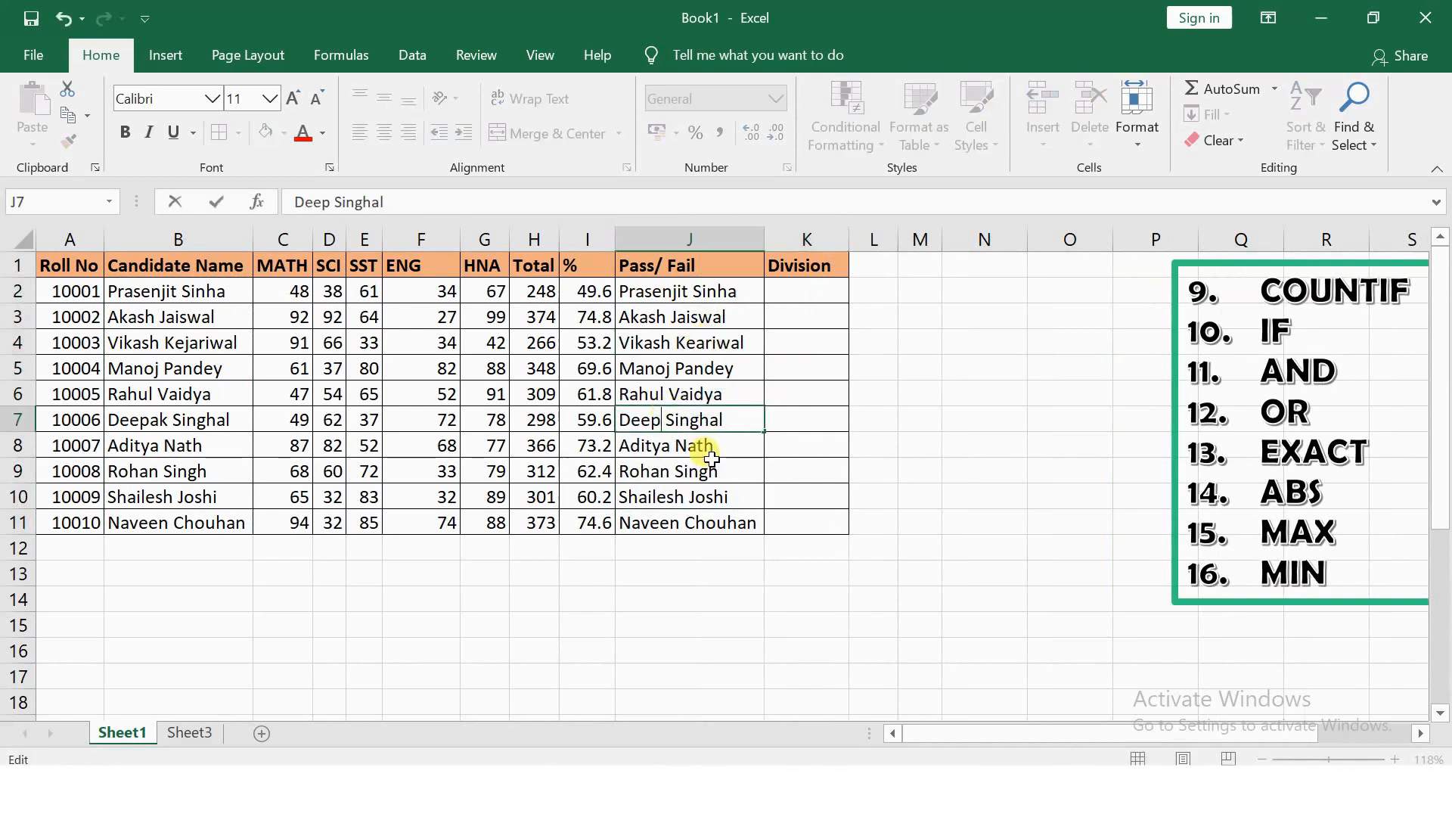
pyautogui.click(802, 459)
# Delete the final "h" from the copied name in J9
pyautogui.click(742, 467)
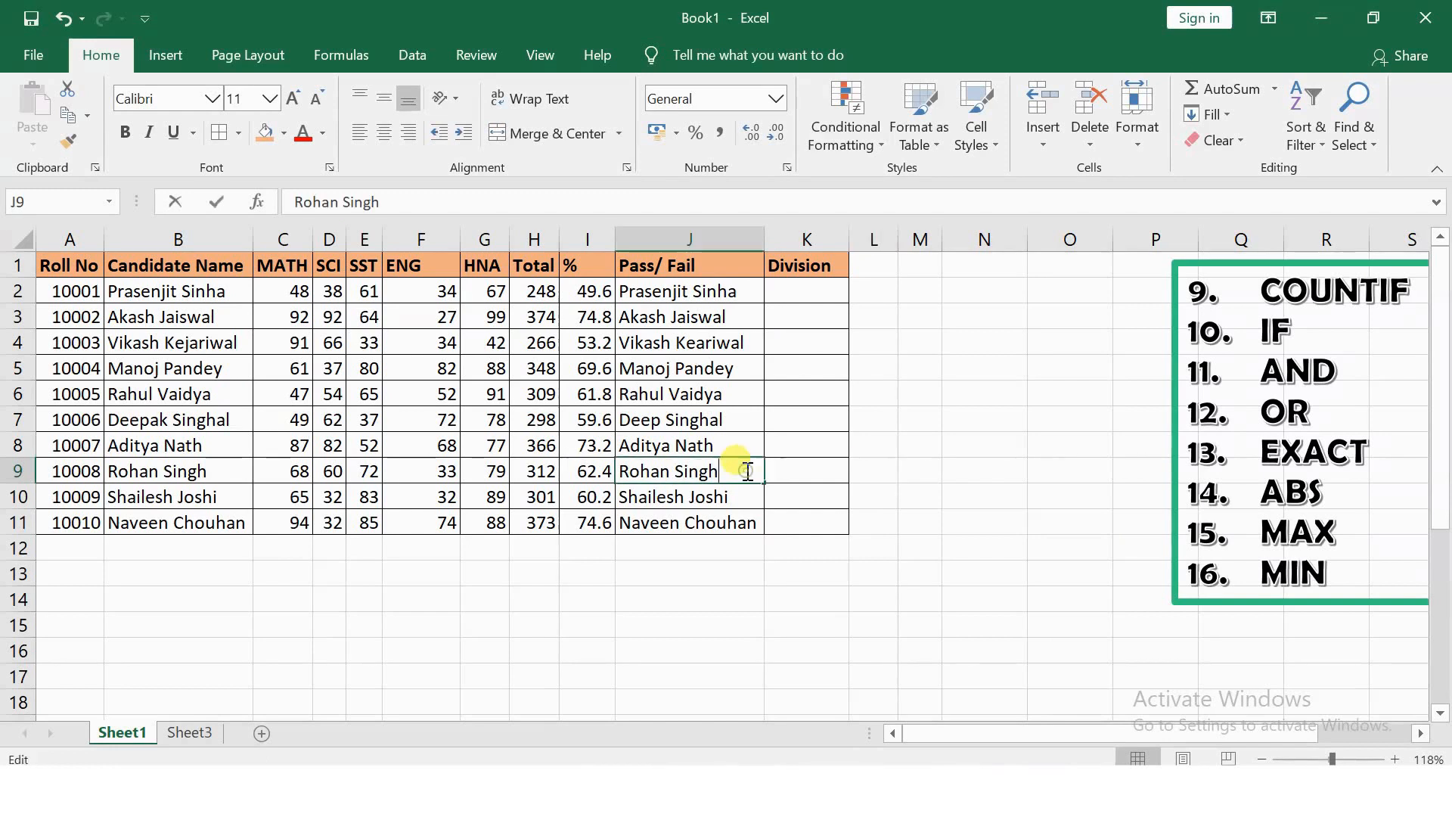
pyautogui.doubleClick(747, 471)
pyautogui.press('BackSpace')
pyautogui.click(881, 419)
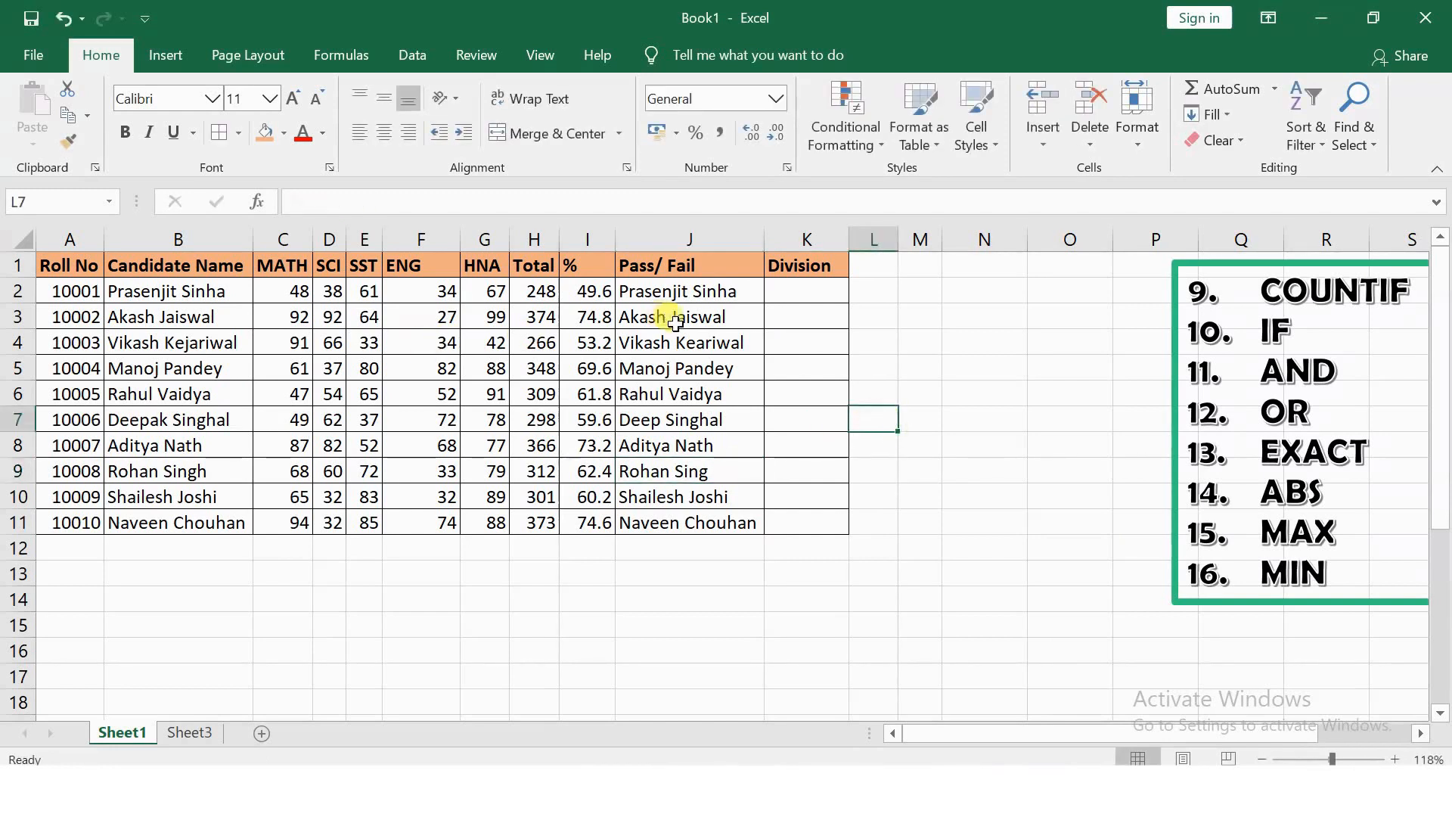
# Enter an EXACT formula in K2 comparing the names in B2 and J2, and fill it down to K11
pyautogui.click(796, 291)
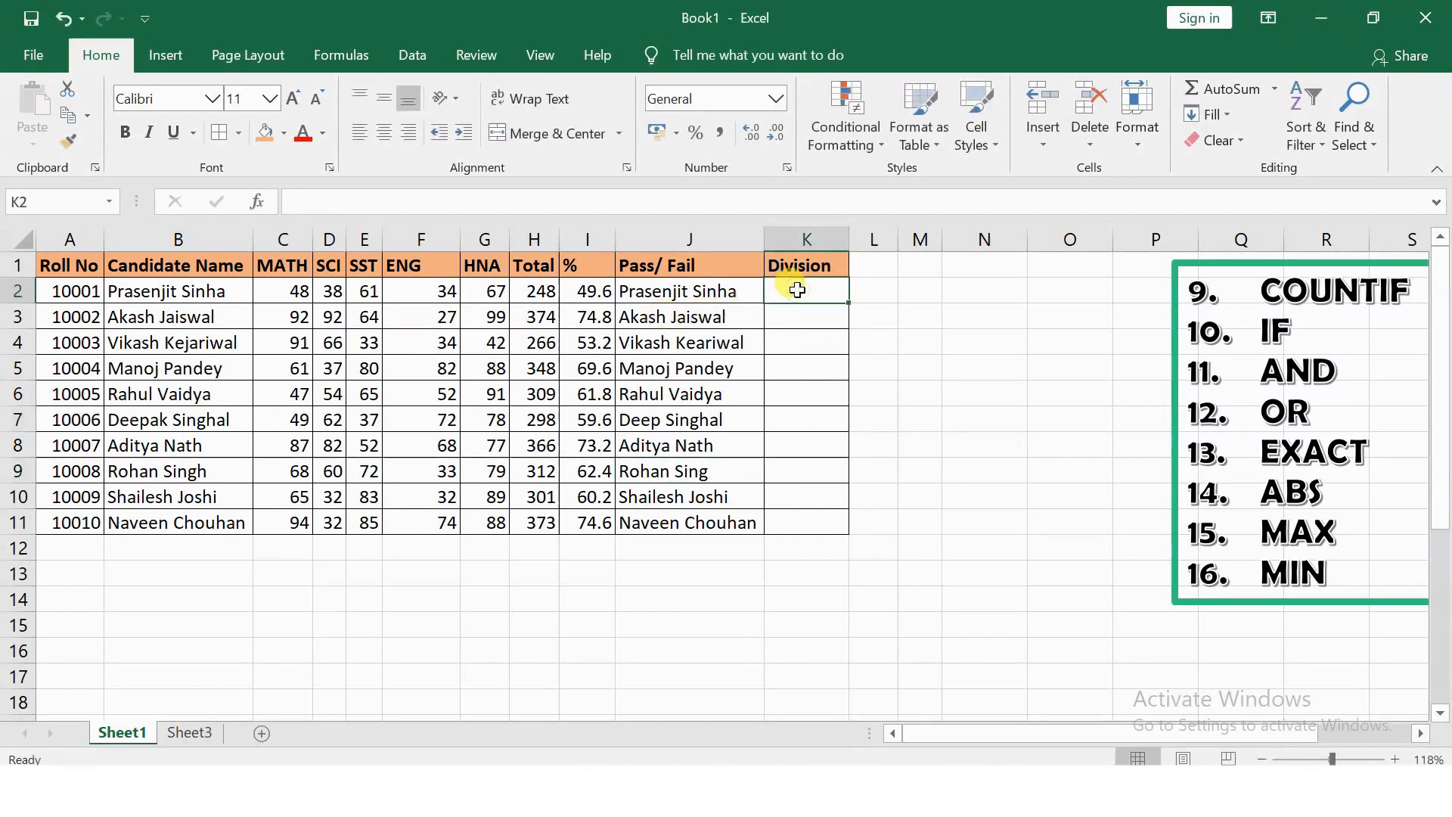
pyautogui.write('=exa')
pyautogui.press('Tab')
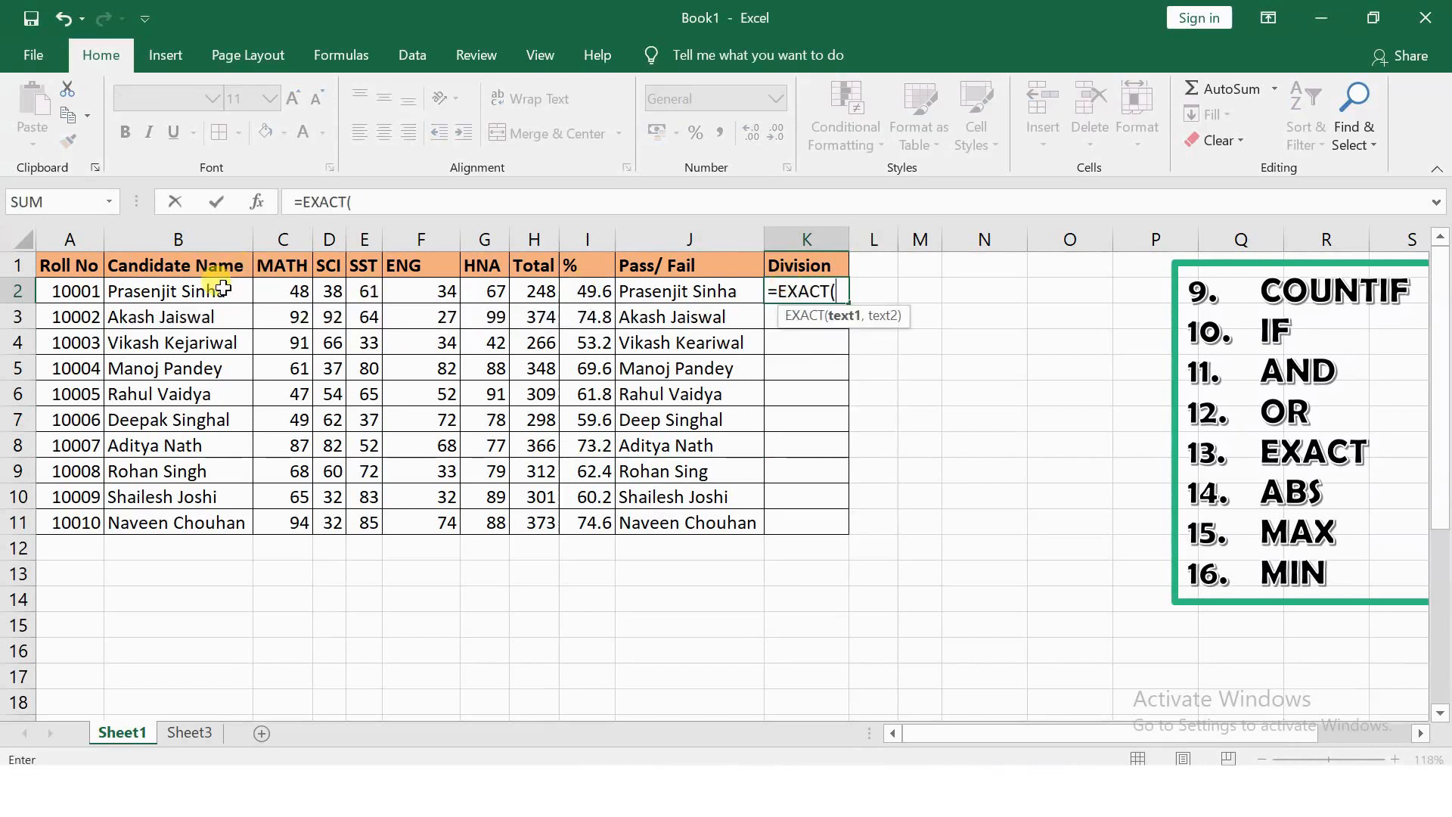
pyautogui.click(219, 290)
pyautogui.write(',')
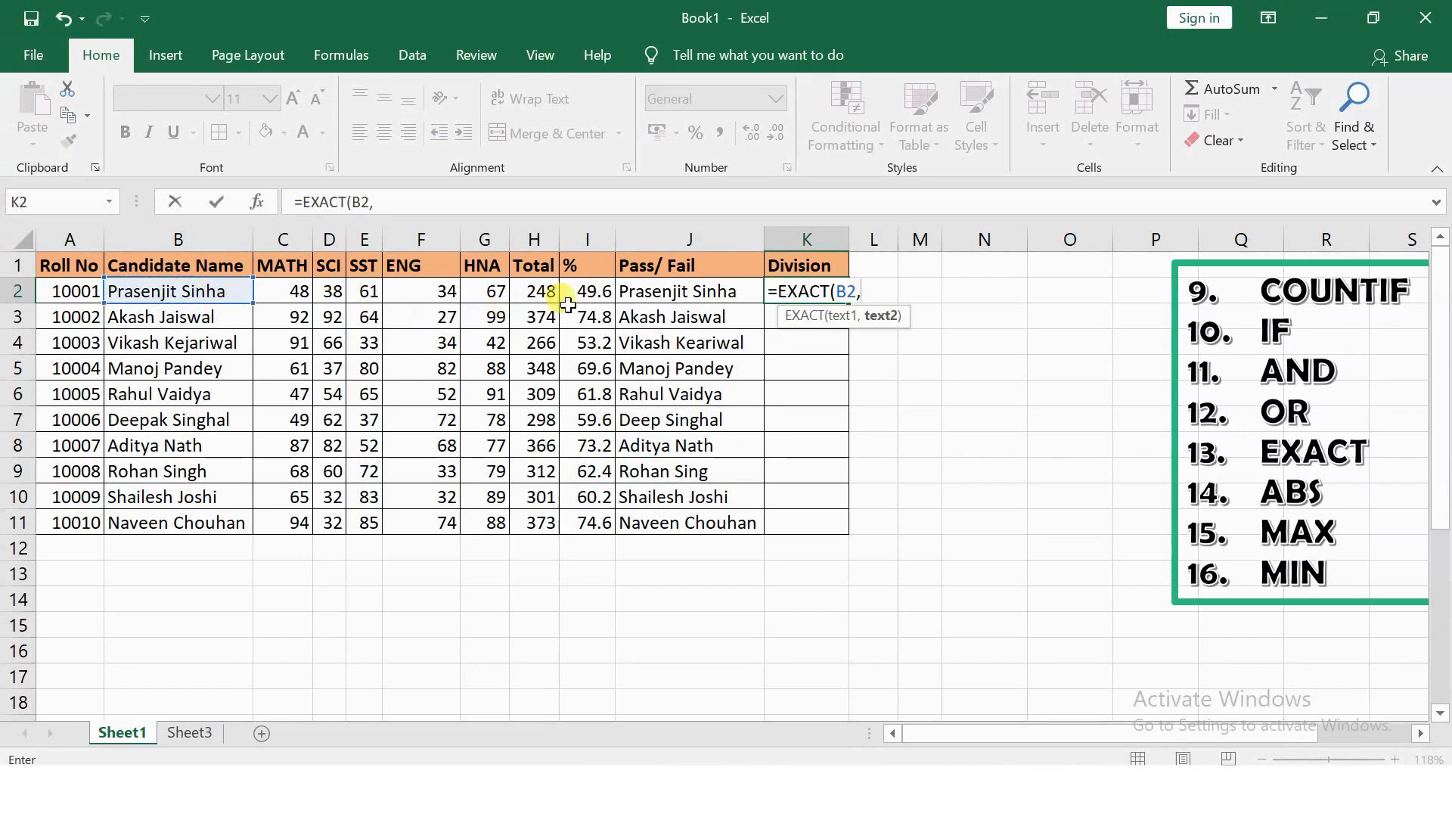
pyautogui.click(626, 295)
pyautogui.press('Return')
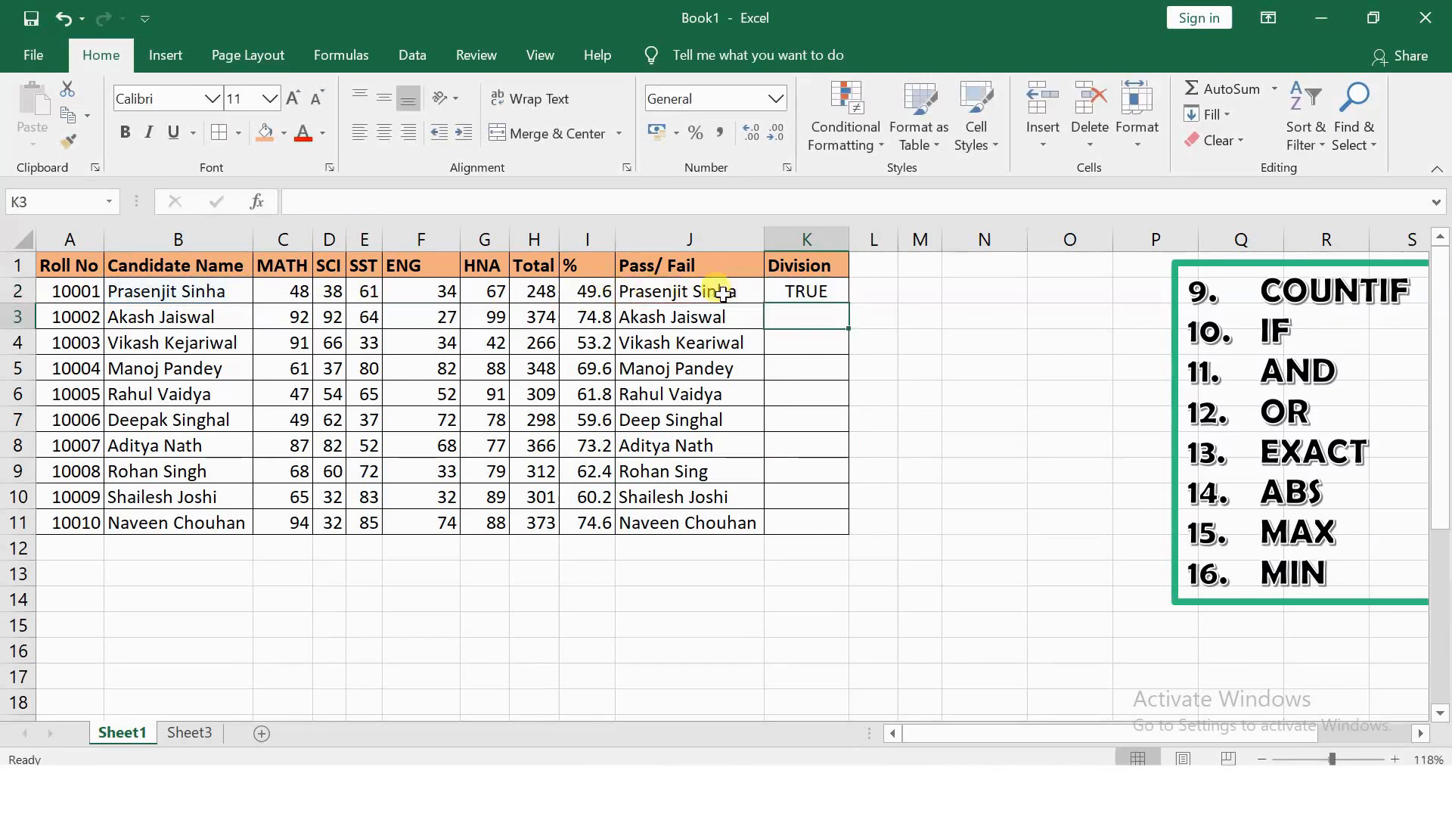
pyautogui.click(824, 291)
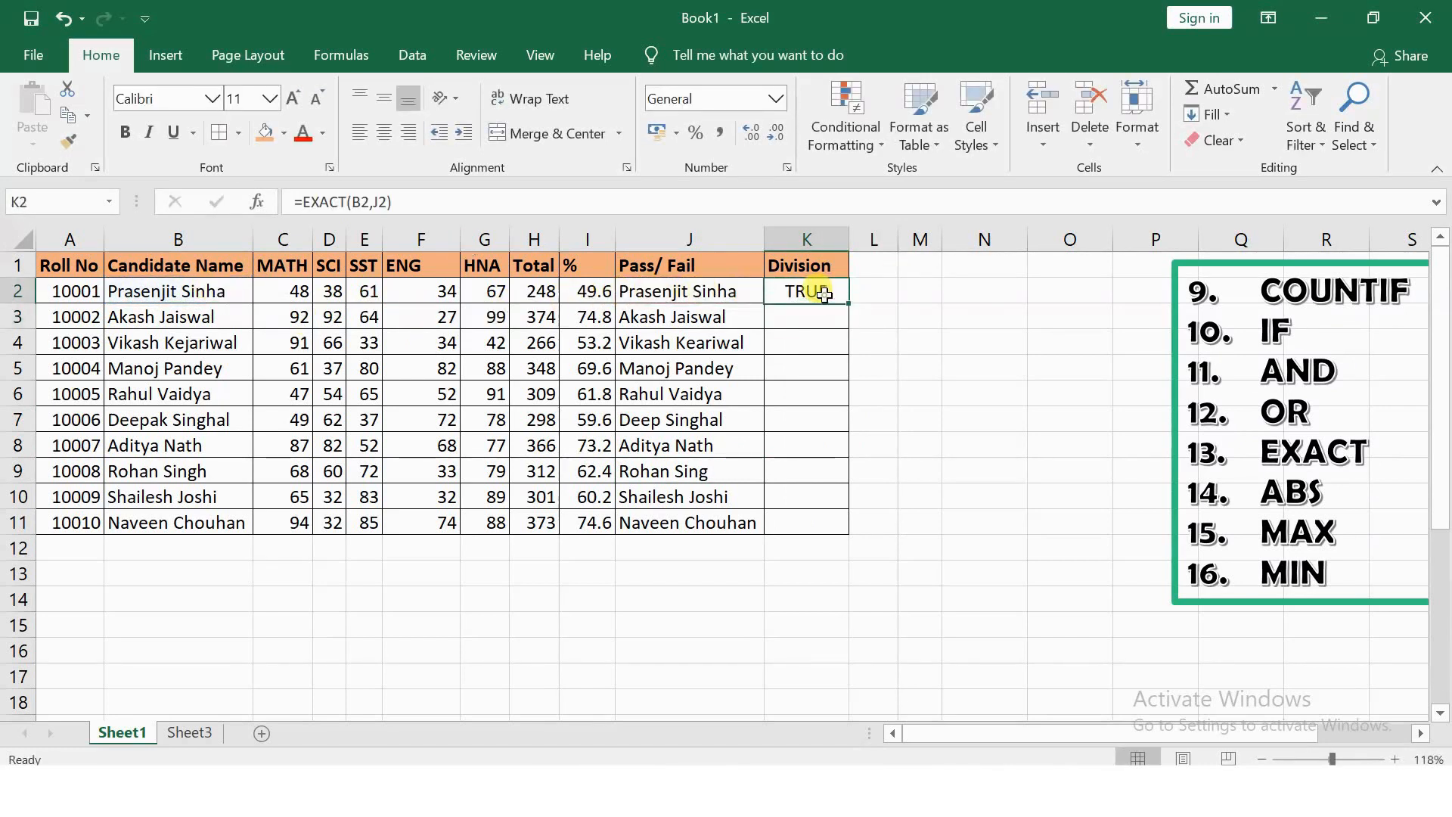
pyautogui.doubleClick(849, 303)
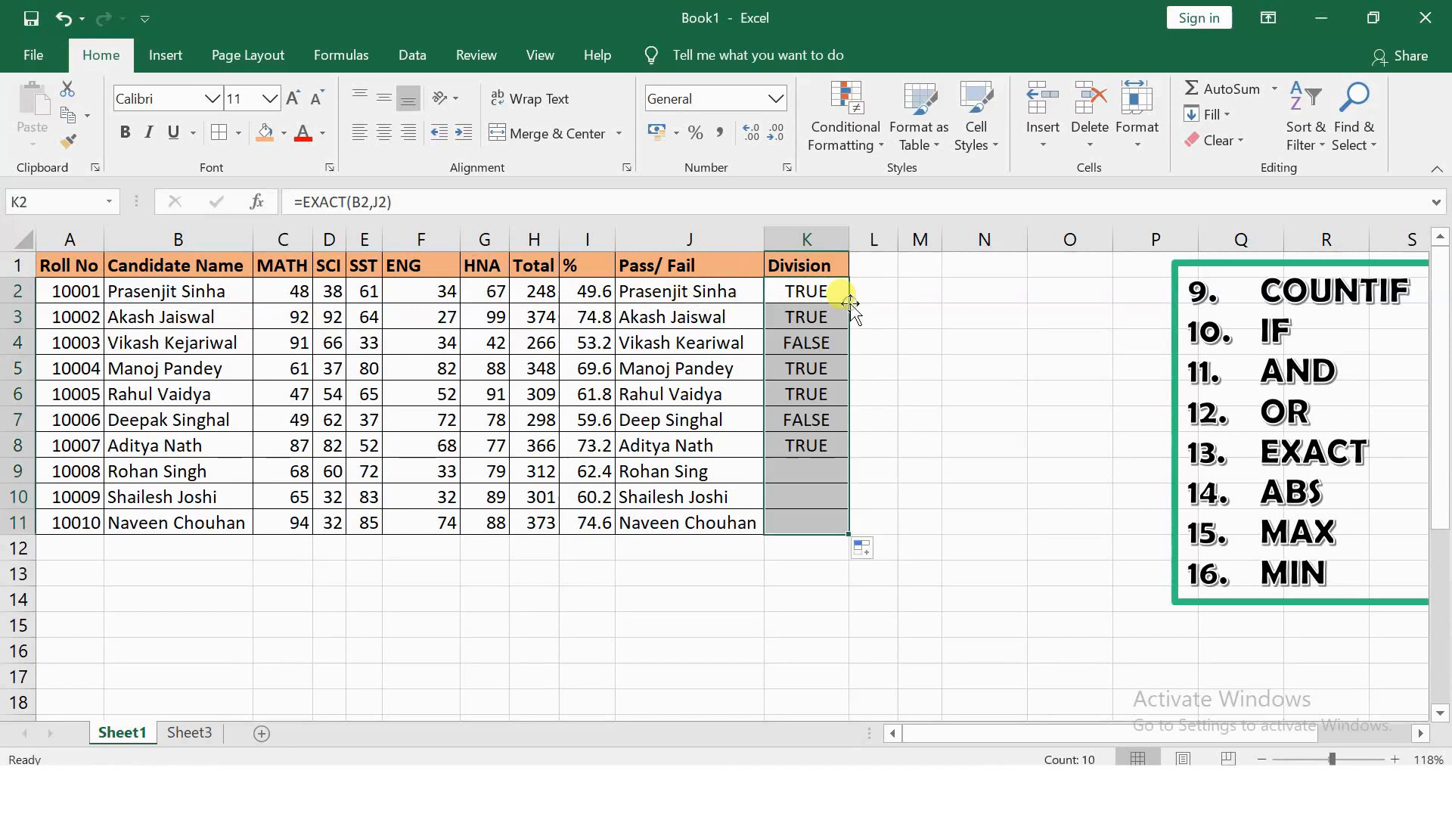
# Undo the EXACT formula fill in K3:K11, repeat the fill from K2, and undo it once more
pyautogui.click(933, 329)
pyautogui.hotkey('ctrl', 'z')
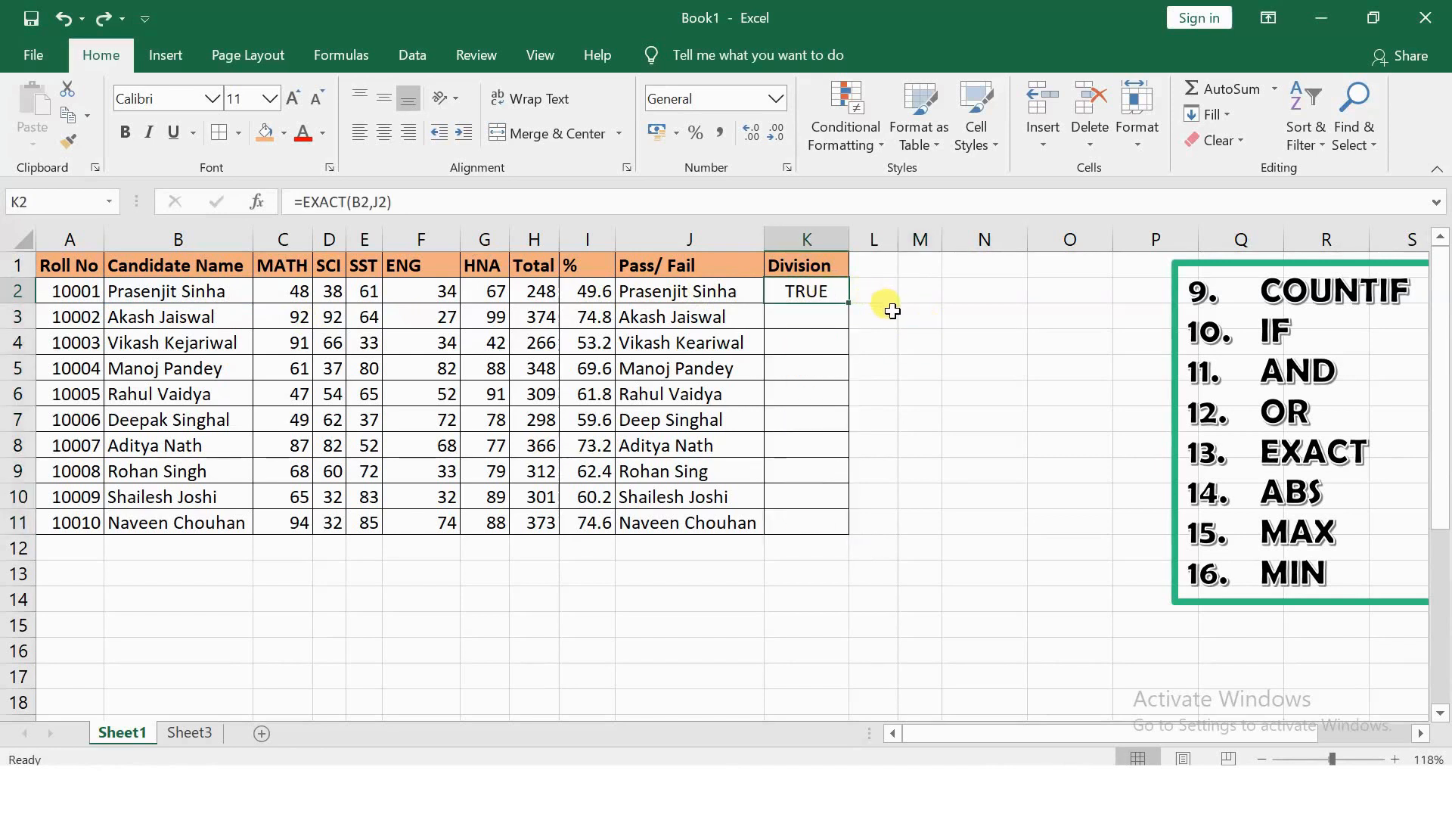
pyautogui.click(820, 291)
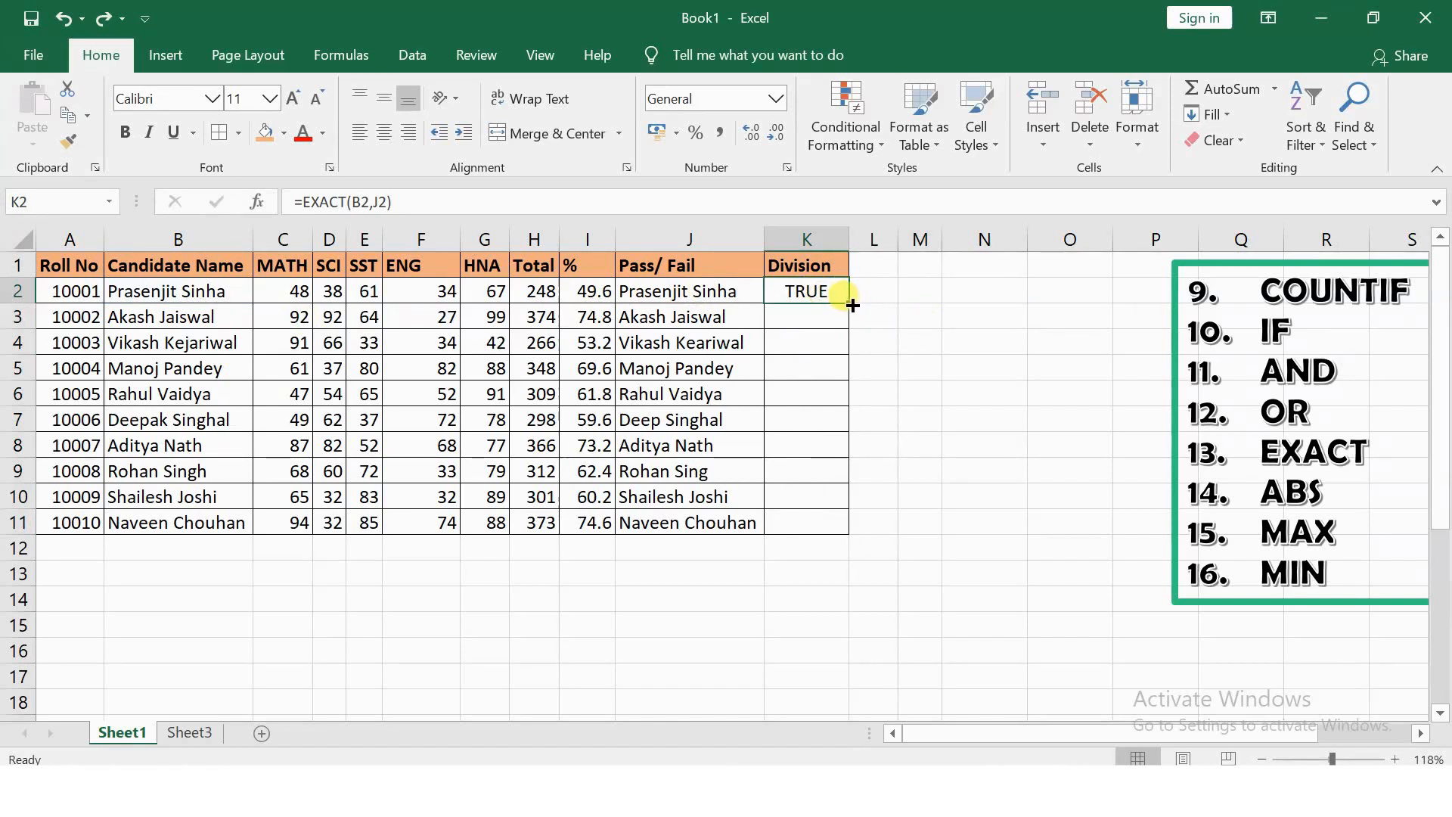
pyautogui.doubleClick(852, 304)
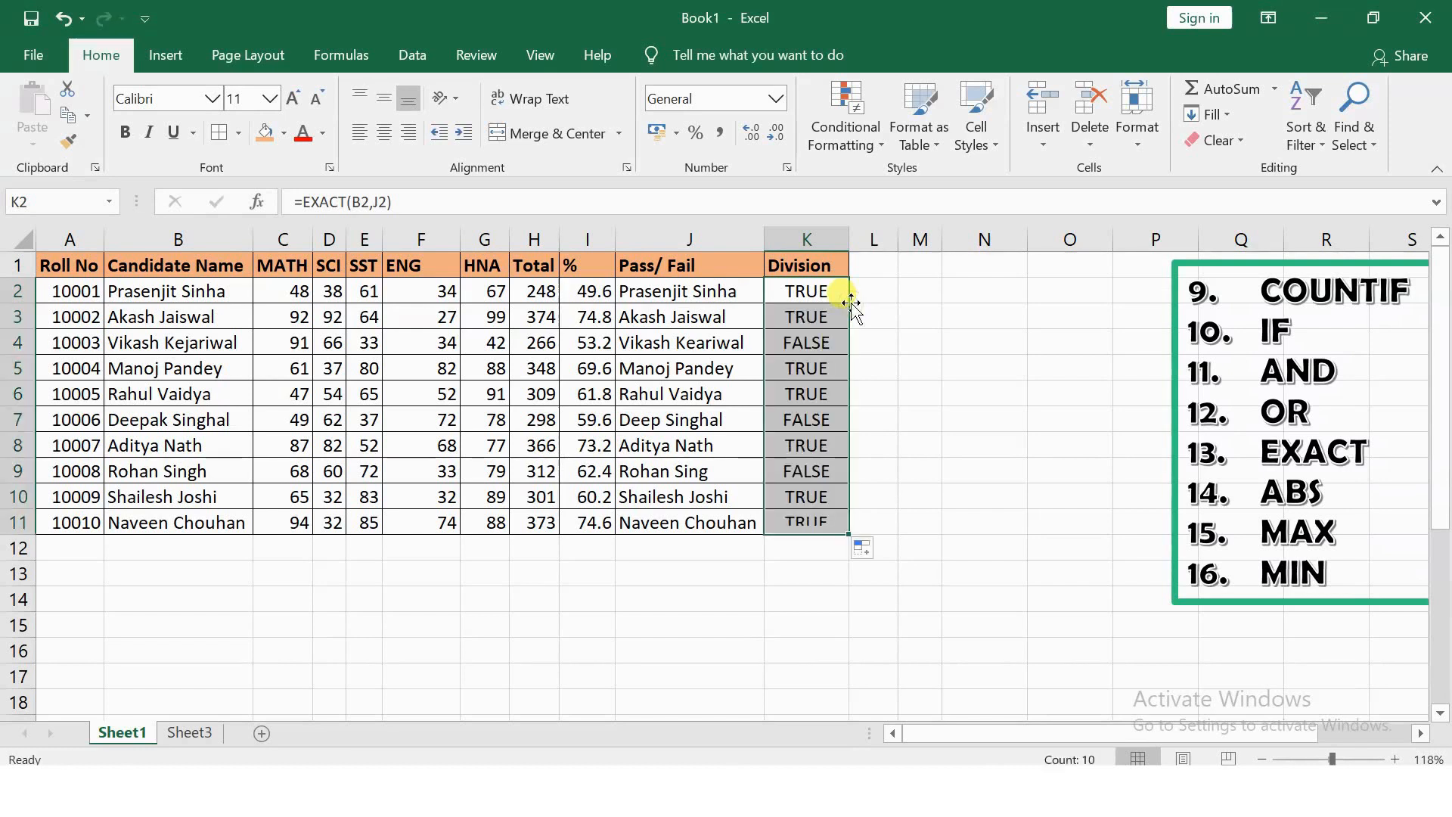
pyautogui.click(968, 296)
pyautogui.hotkey('ctrl', 'z')
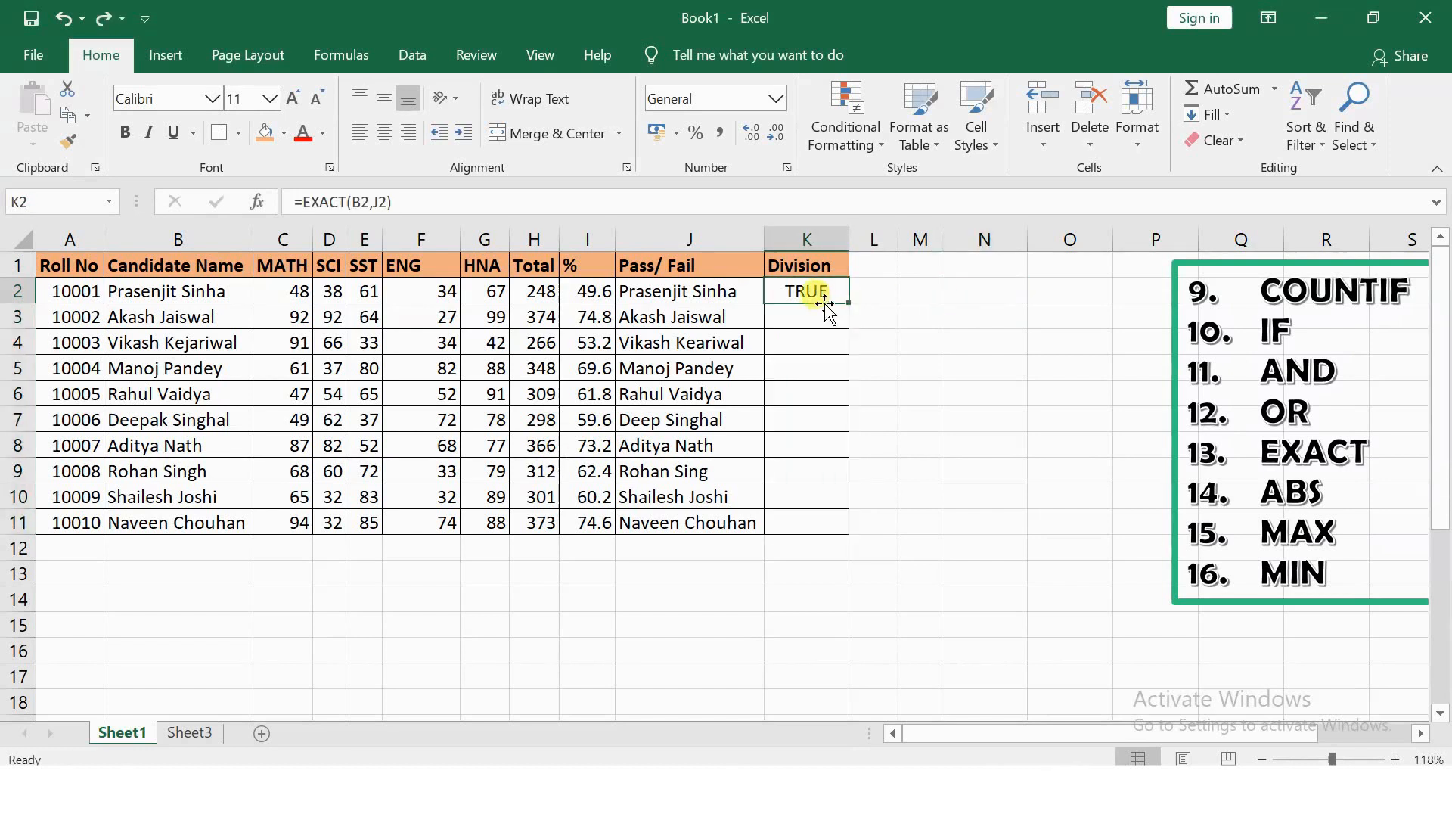
# Fill the EXACT formula in K2 down through K11 and check the formula in K4
pyautogui.moveTo(814, 287); pyautogui.dragTo(811, 515)
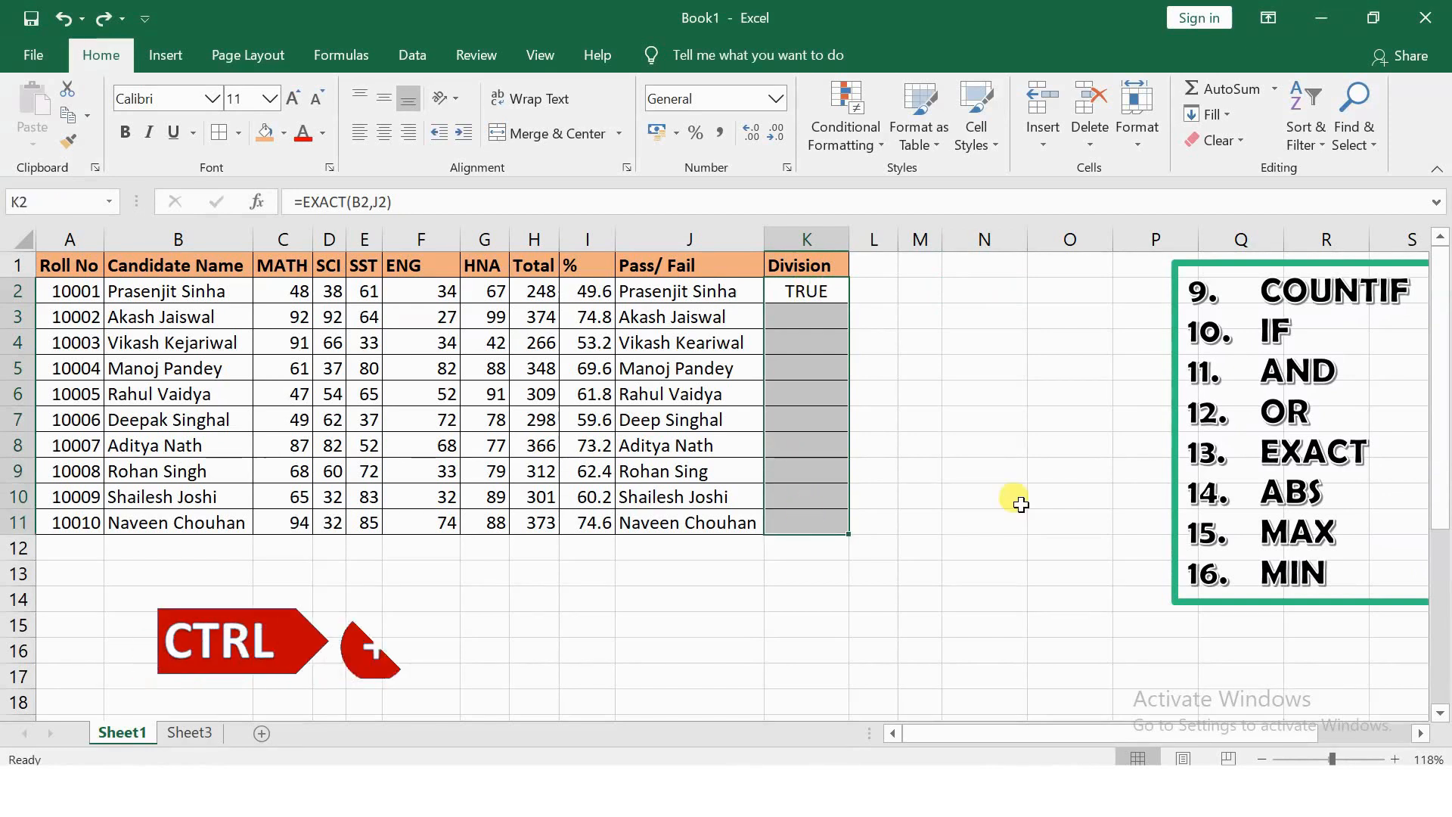
pyautogui.hotkey('ctrl', 'd')
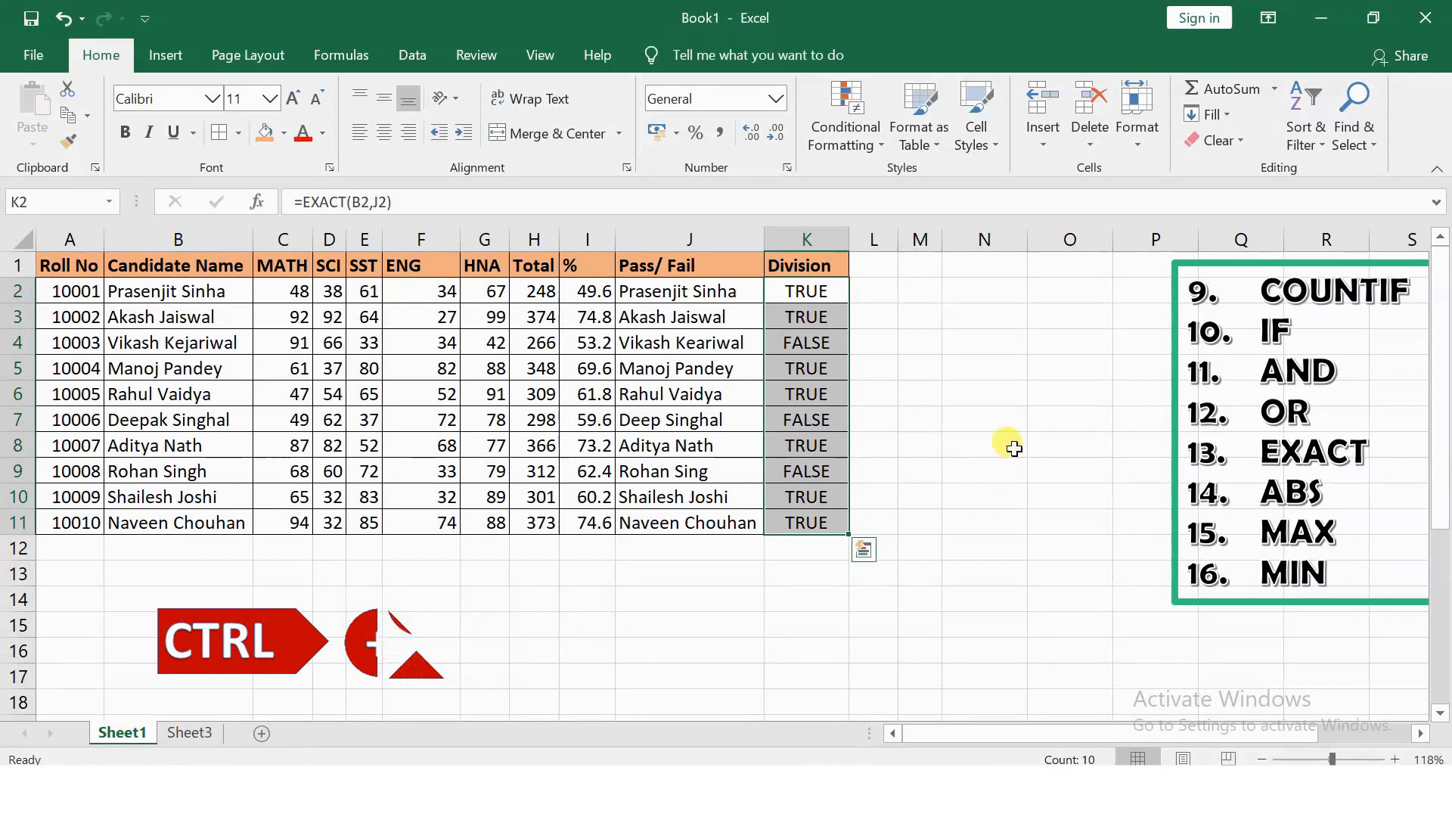
pyautogui.click(991, 442)
pyautogui.click(810, 340)
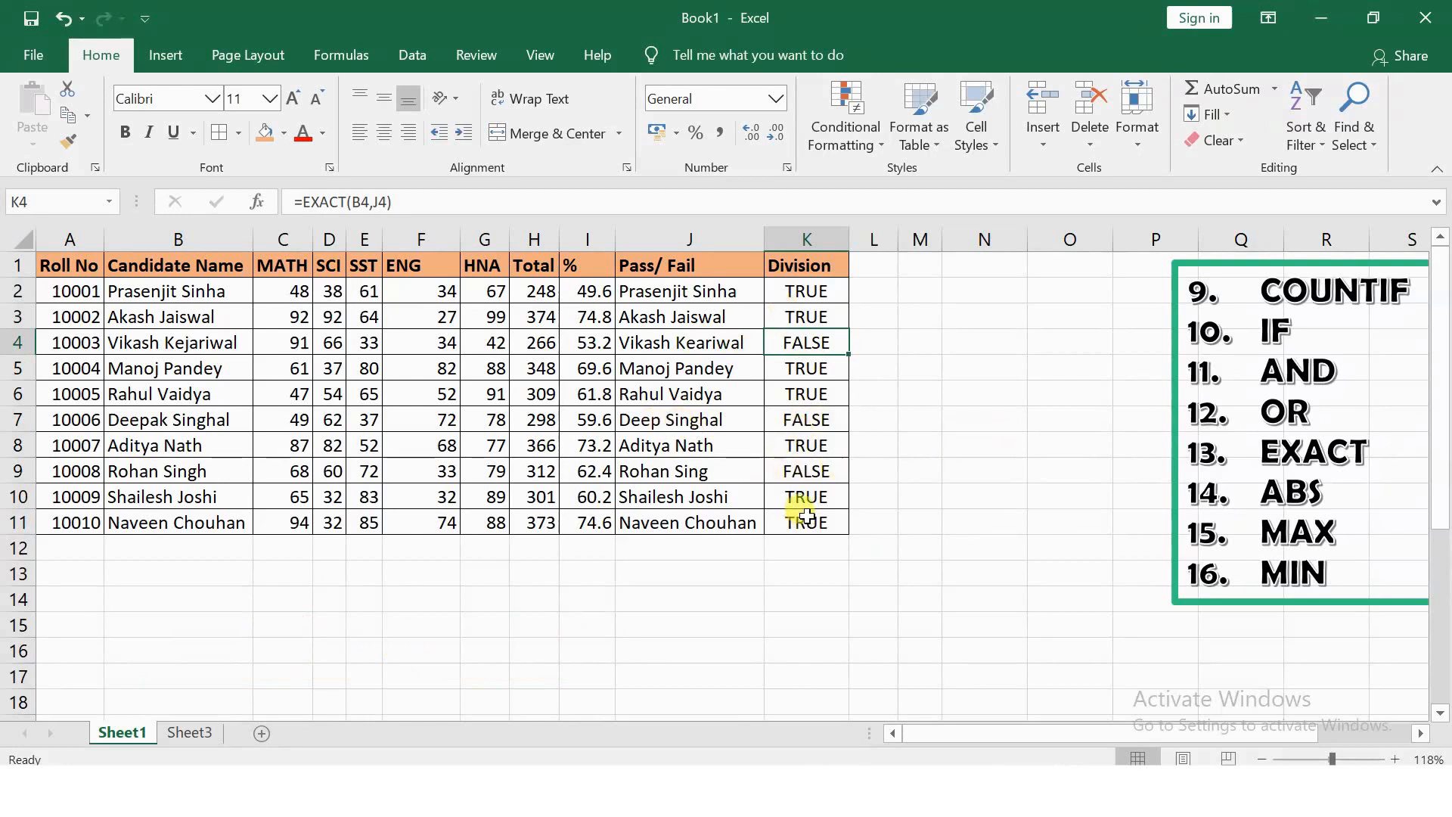
# Clear the EXACT formulas in K2:K11 and enter =B2=J2 in K2, filled down to K11
pyautogui.moveTo(816, 286); pyautogui.dragTo(809, 530)
pyautogui.press('Delete')
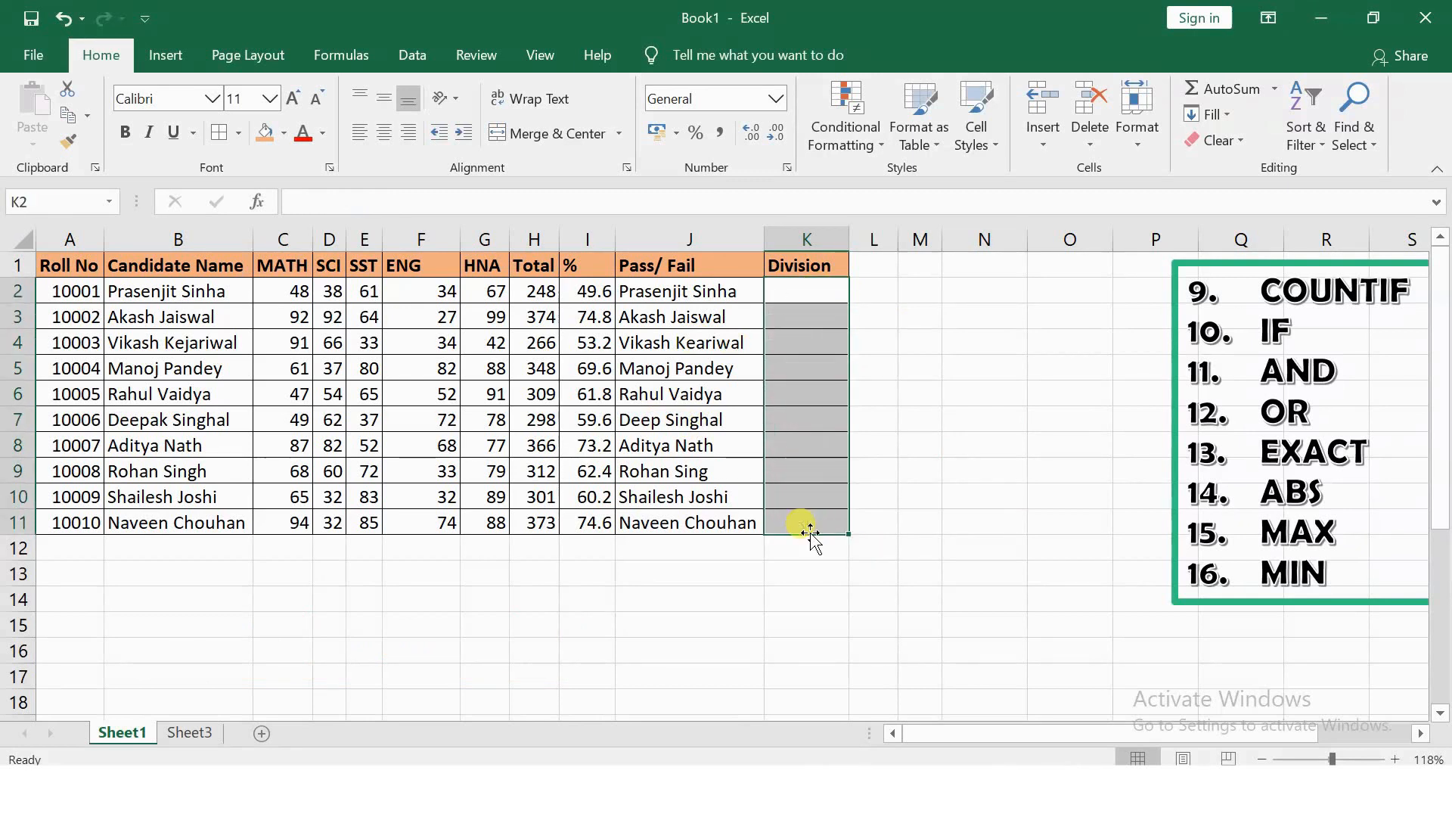
pyautogui.click(794, 286)
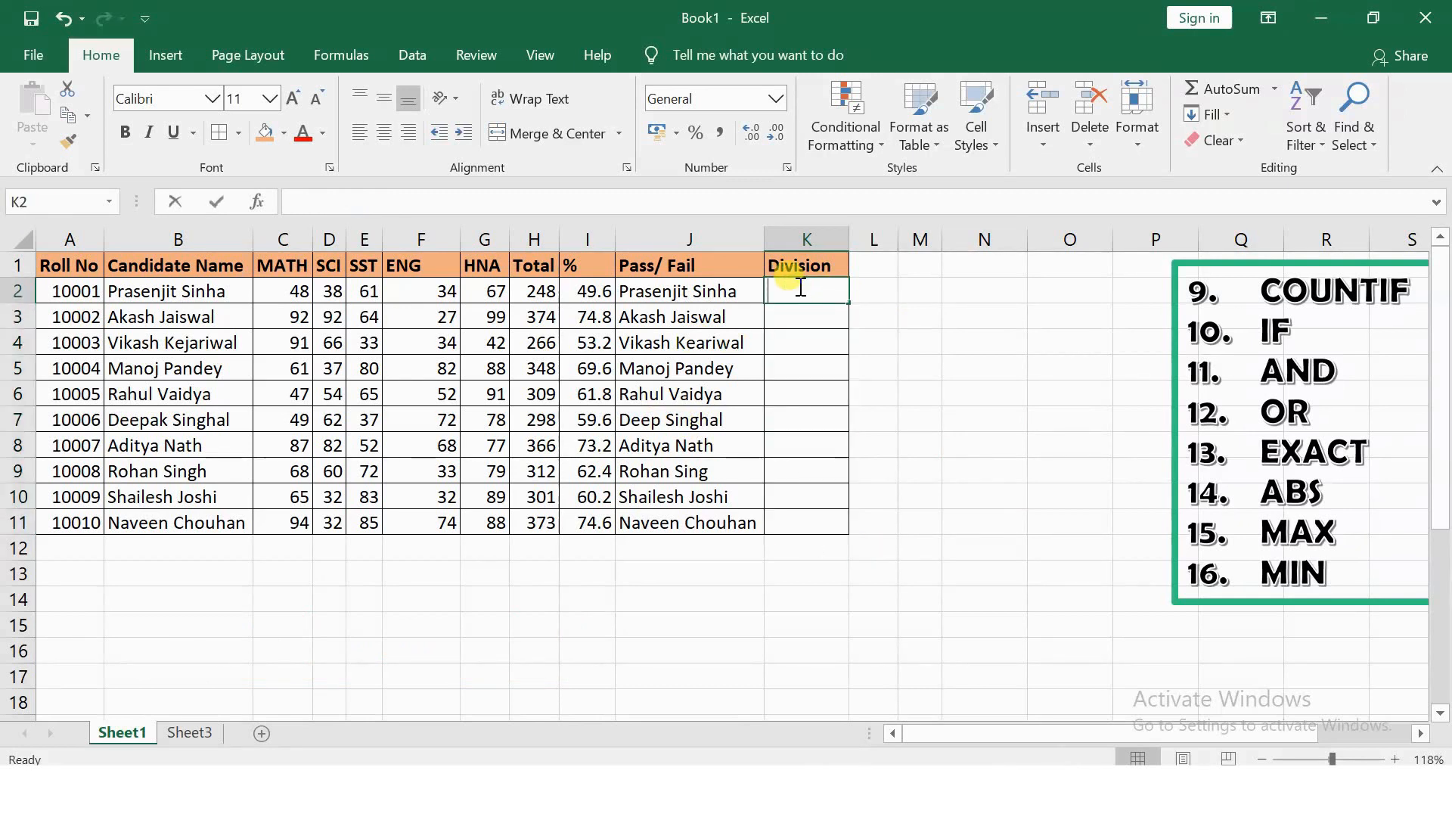
pyautogui.write('=')
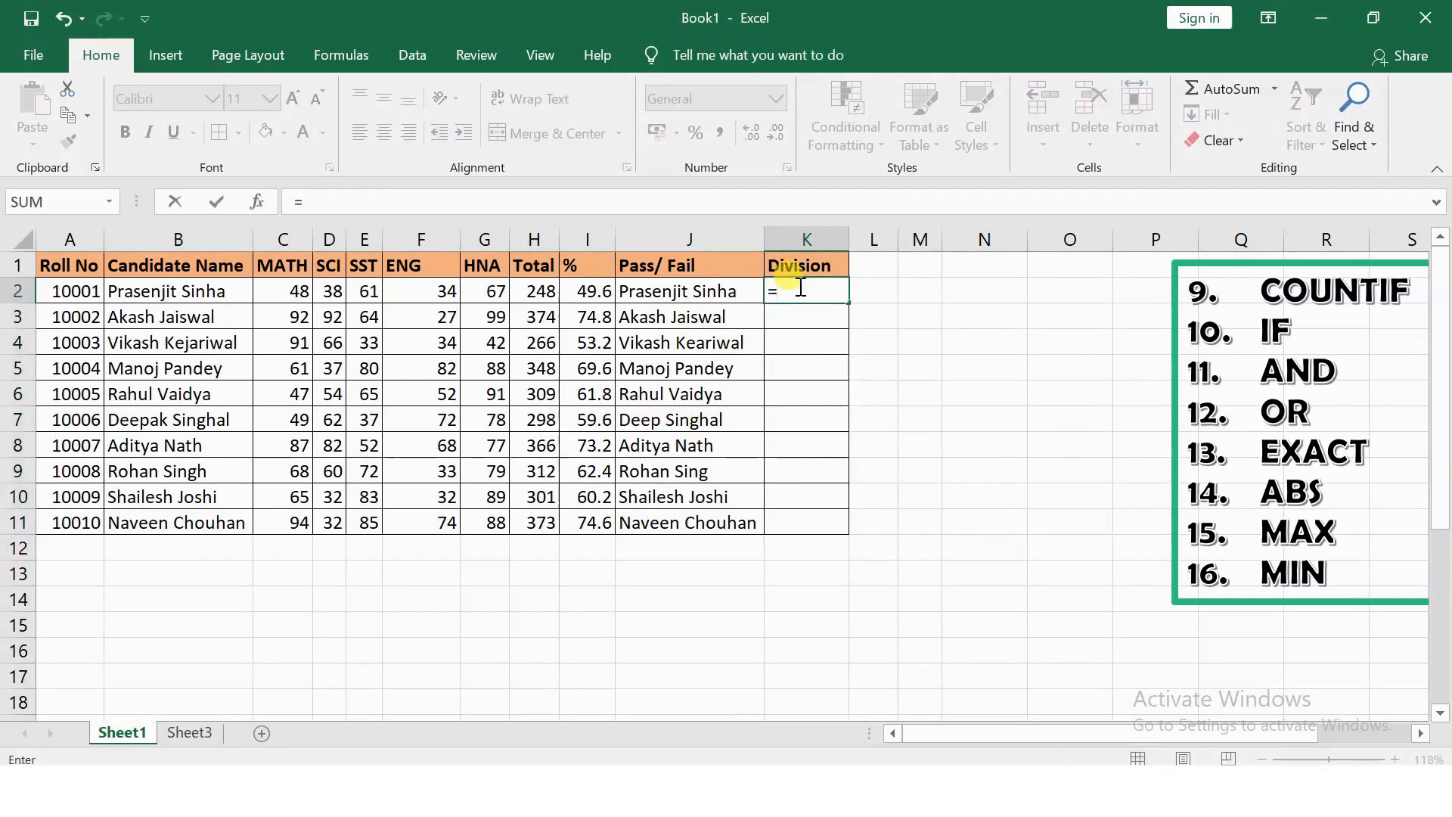
pyautogui.click(205, 293)
pyautogui.write('=')
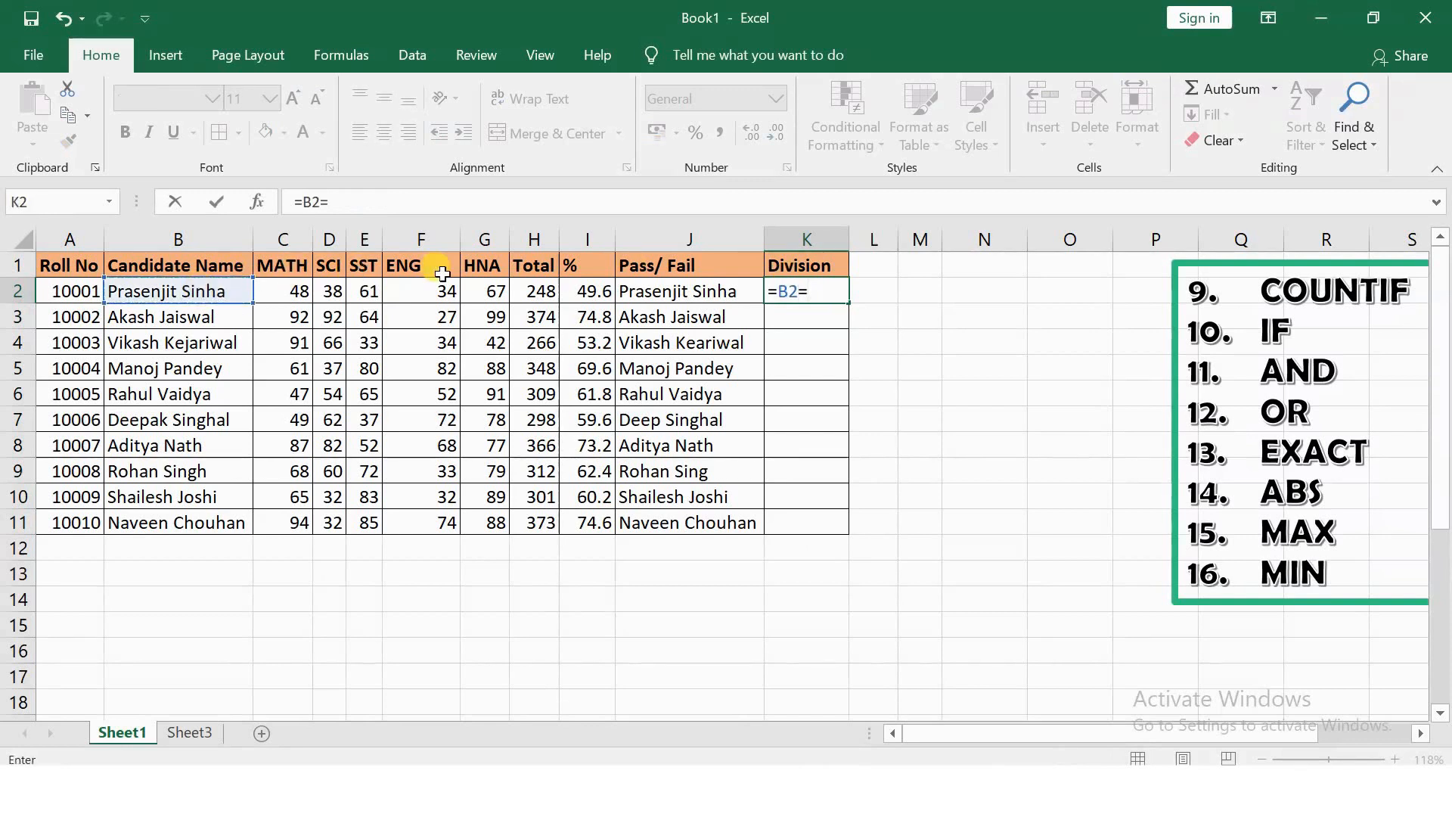
pyautogui.click(648, 288)
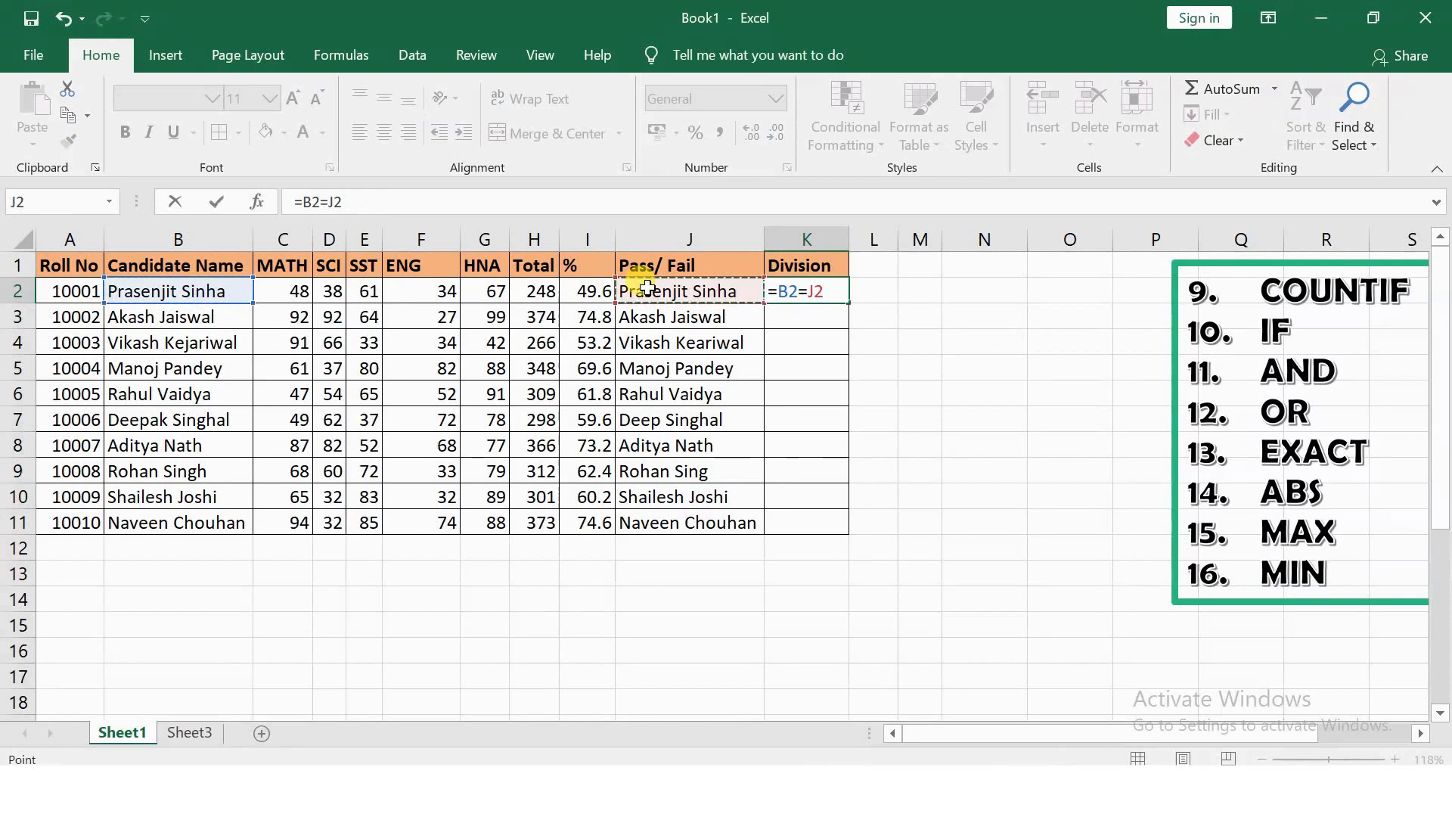
pyautogui.press('Return')
pyautogui.click(801, 295)
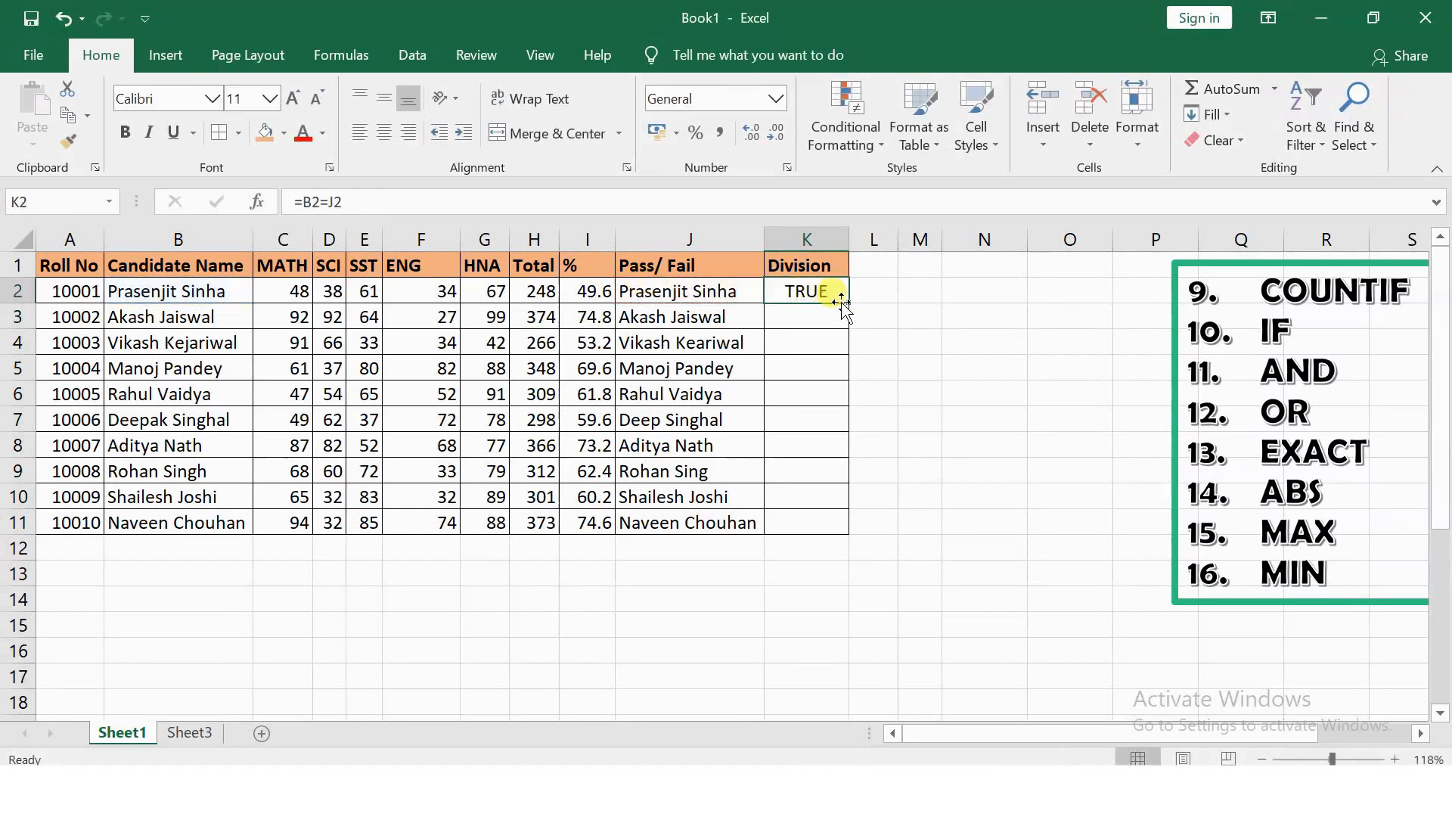
pyautogui.doubleClick(845, 305)
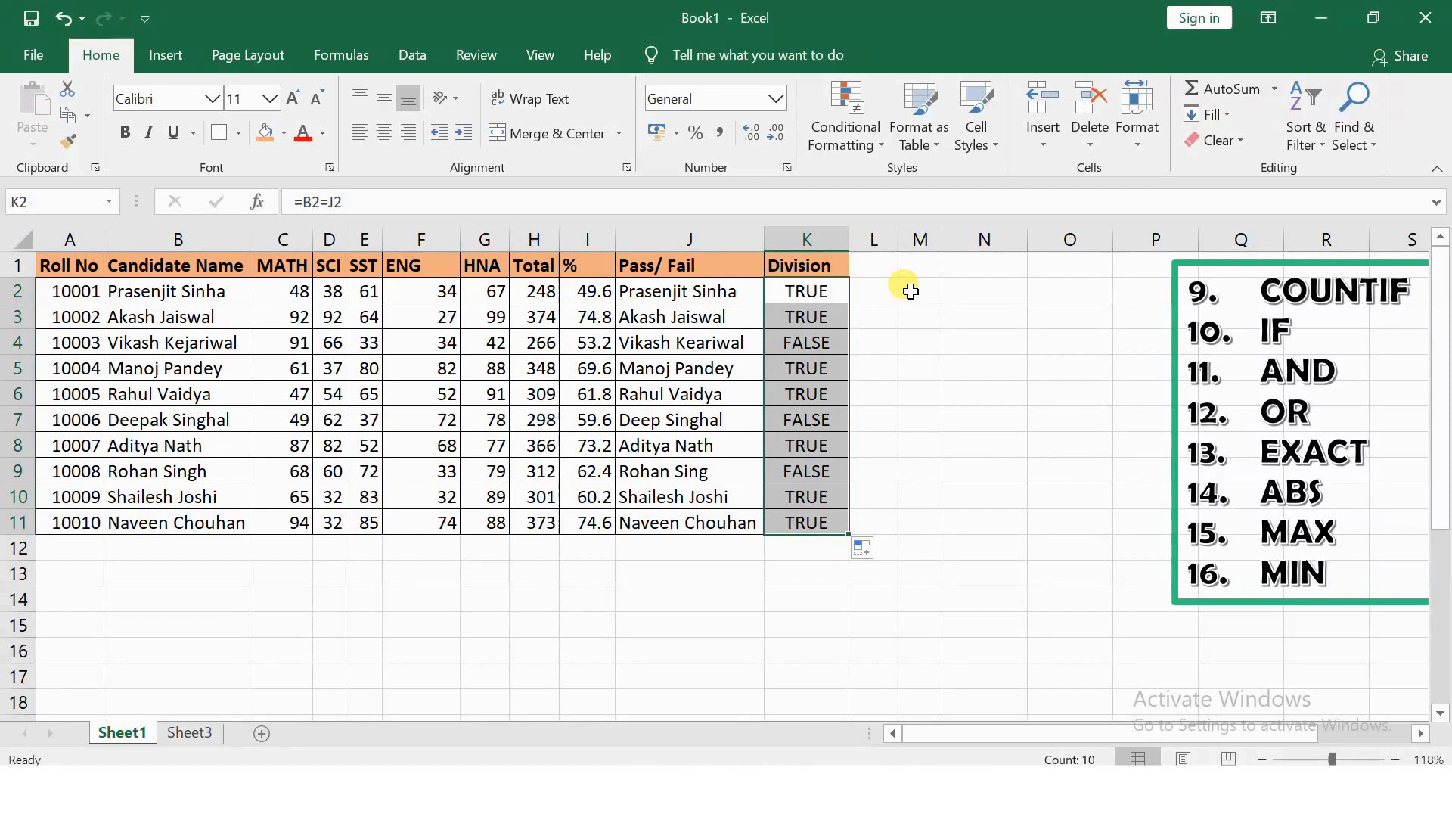
pyautogui.click(1042, 361)
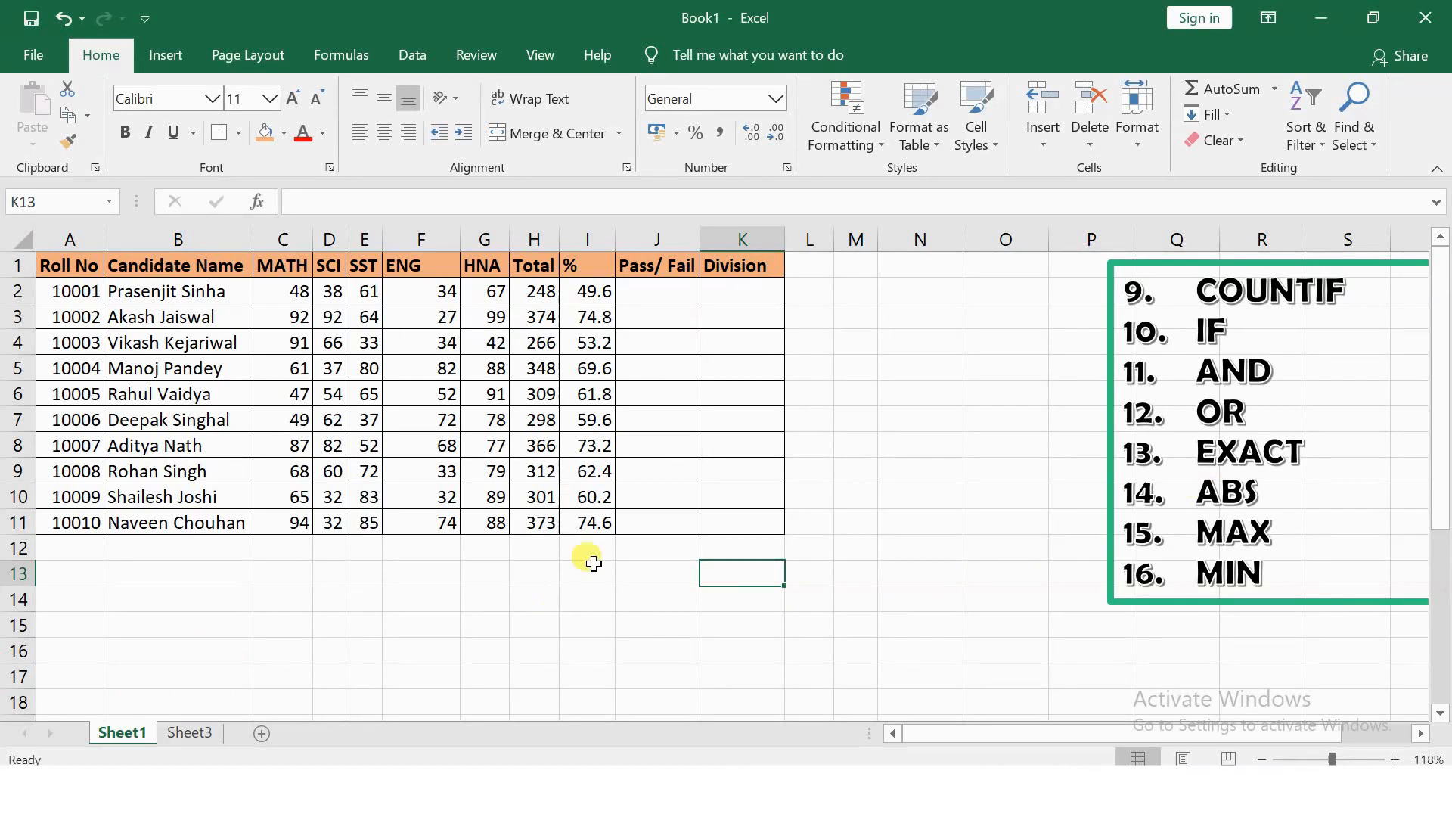
# Enter the sample numbers 65, 45, 98, -34, -54, 78 and 90 in C16:C22 below the results table
pyautogui.scroll(-4, 587, 557)
pyautogui.click(257, 371)
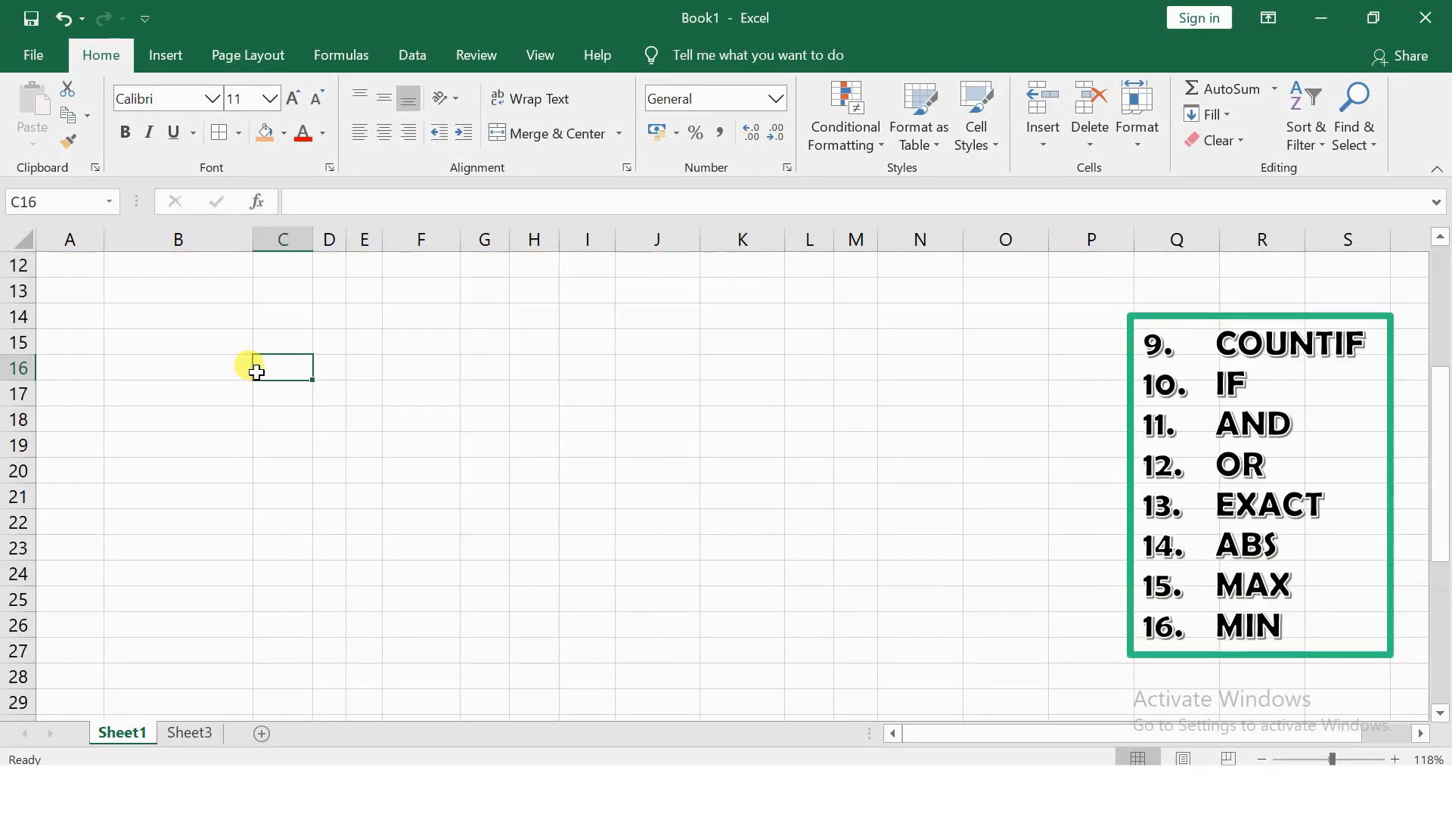
pyautogui.write('65')
pyautogui.press('Return')
pyautogui.write('45')
pyautogui.press('Return')
pyautogui.write('98')
pyautogui.press('Return')
pyautogui.write('-34')
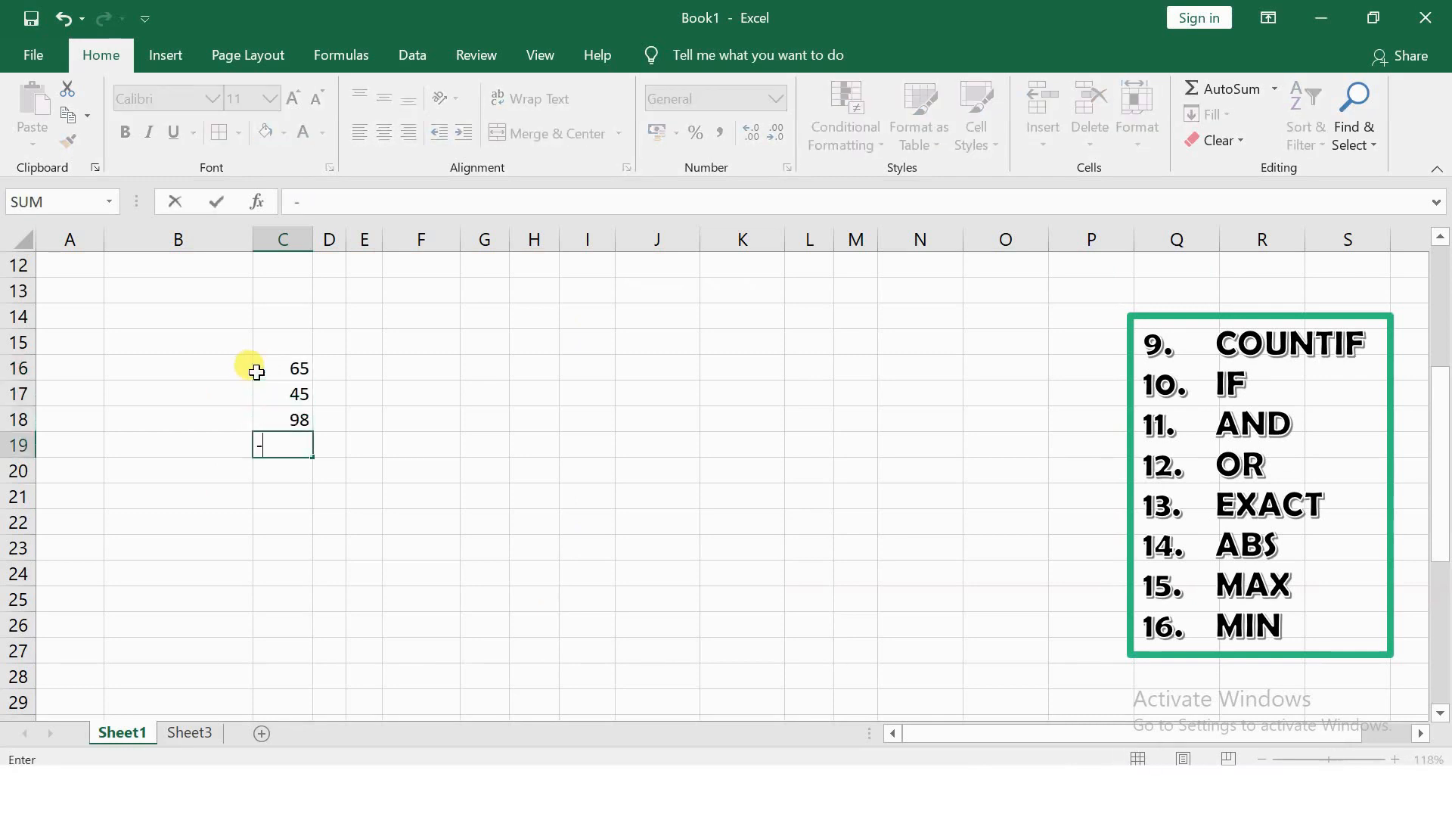
pyautogui.press('Return')
pyautogui.write('-54')
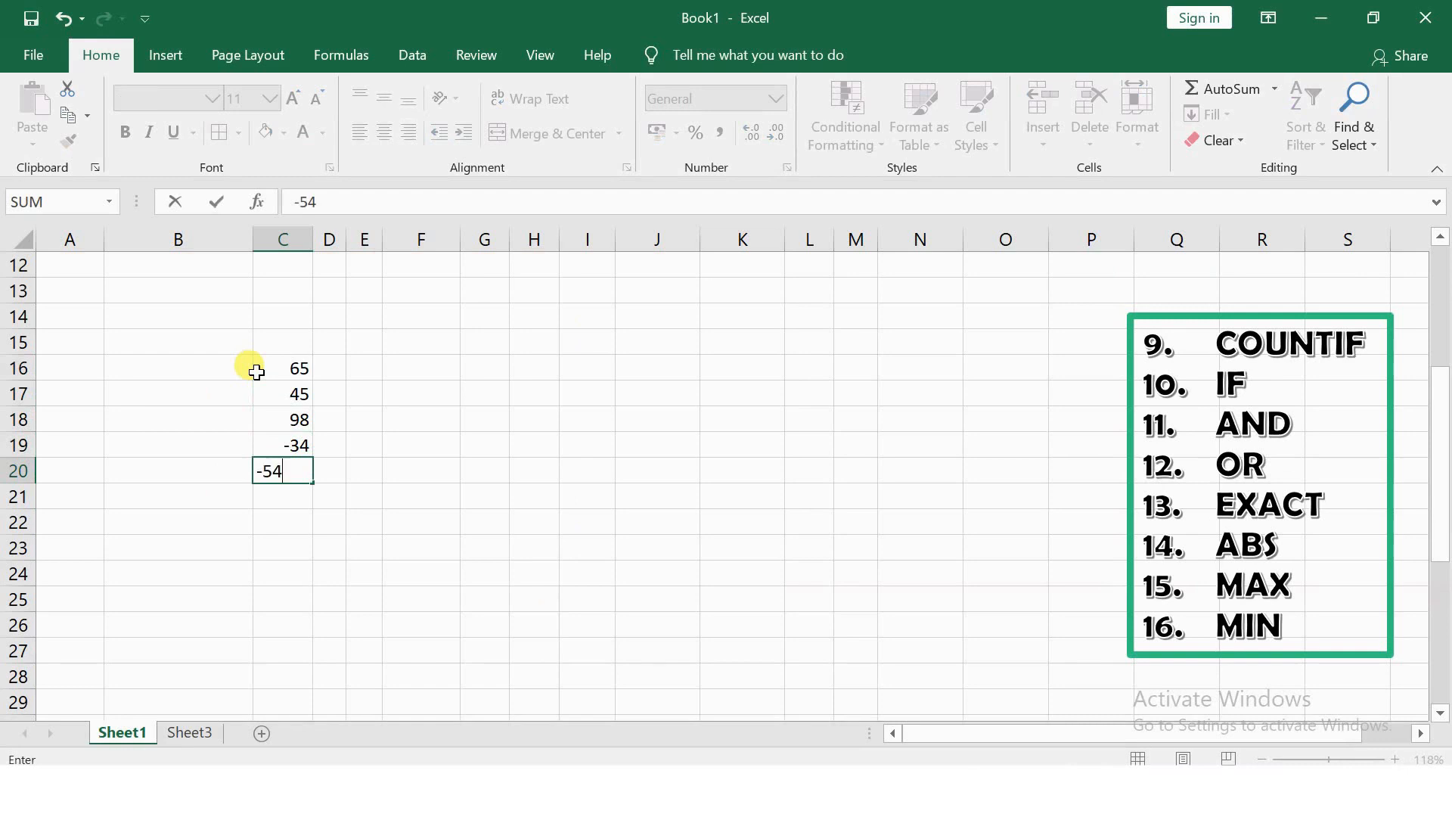
pyautogui.press('Return')
pyautogui.write('78')
pyautogui.press('Return')
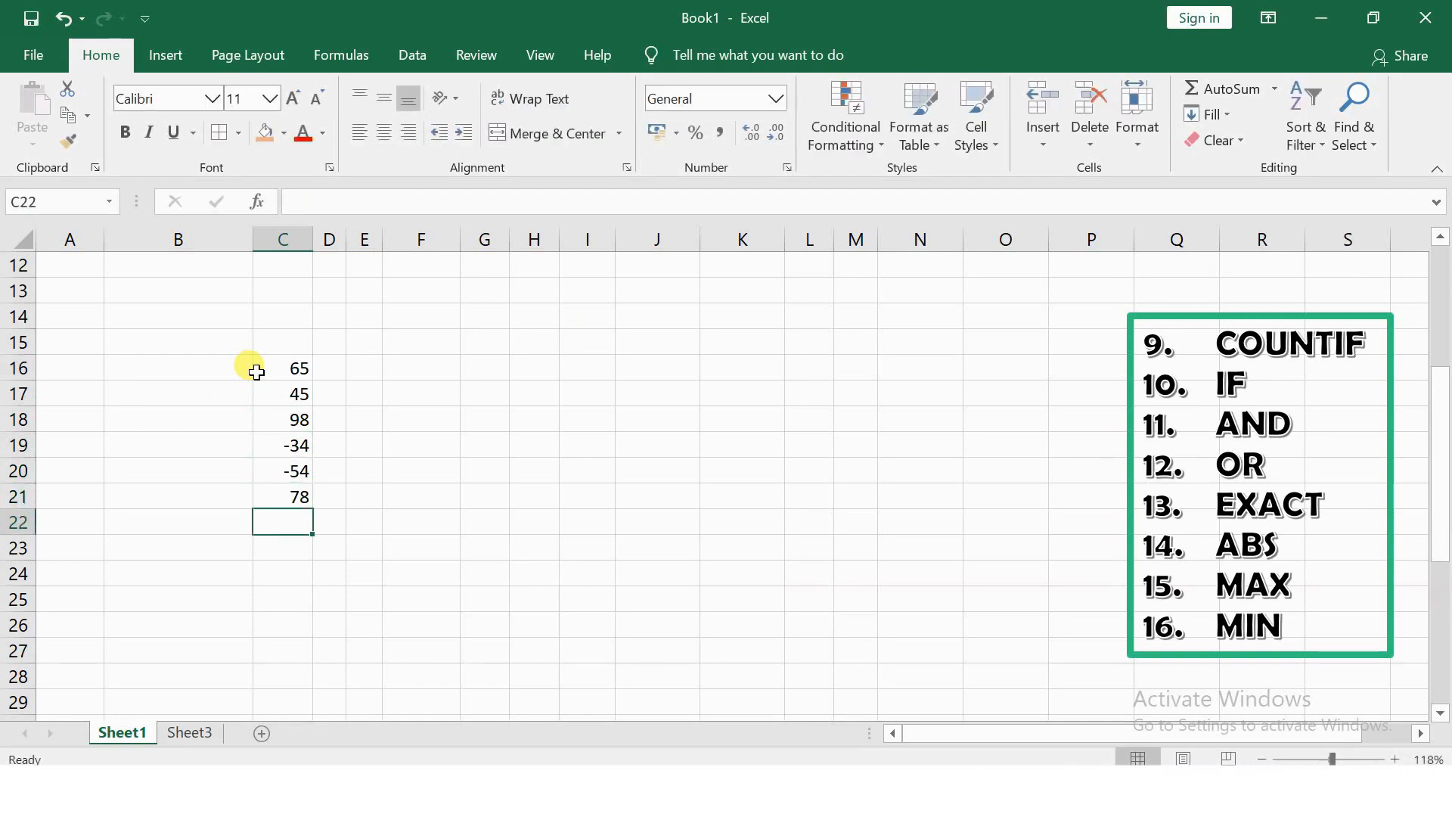
pyautogui.write('90')
pyautogui.press('Return')
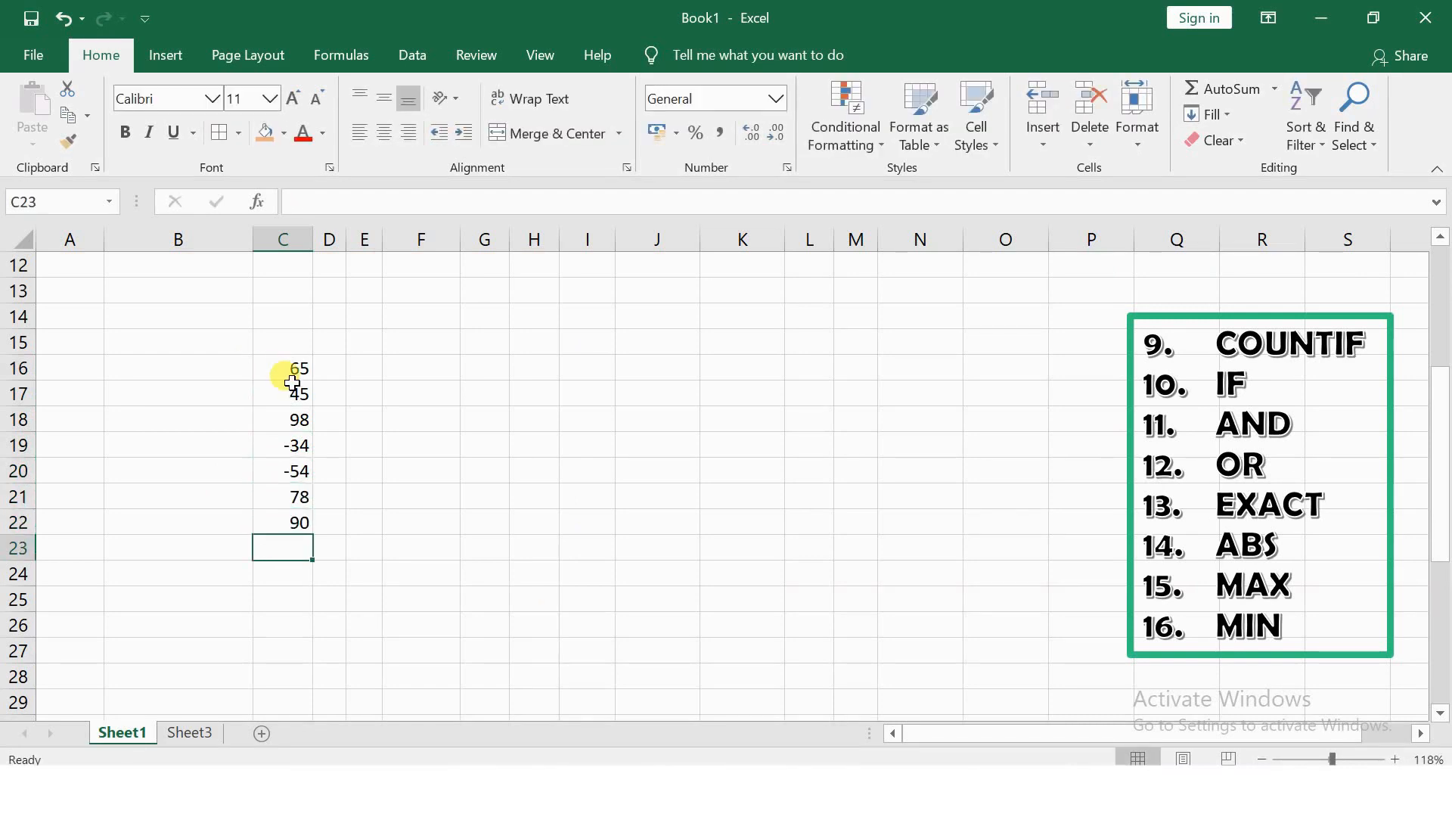
# Widen column D and enter =ABS(C16) in D16, filled down to D22
pyautogui.moveTo(345, 239); pyautogui.dragTo(374, 240)
pyautogui.click(350, 367)
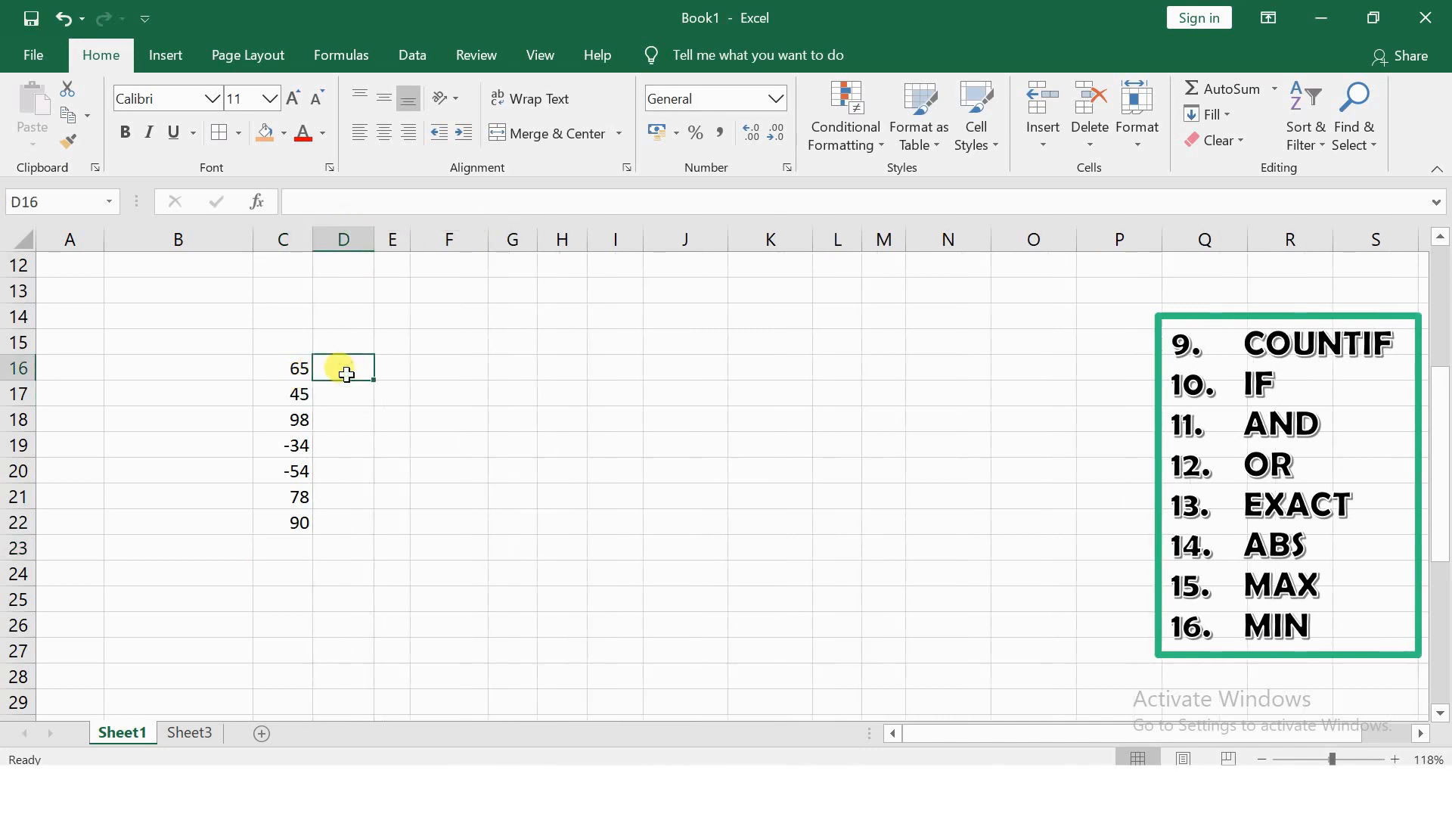
pyautogui.write('=abs')
pyautogui.press('Tab')
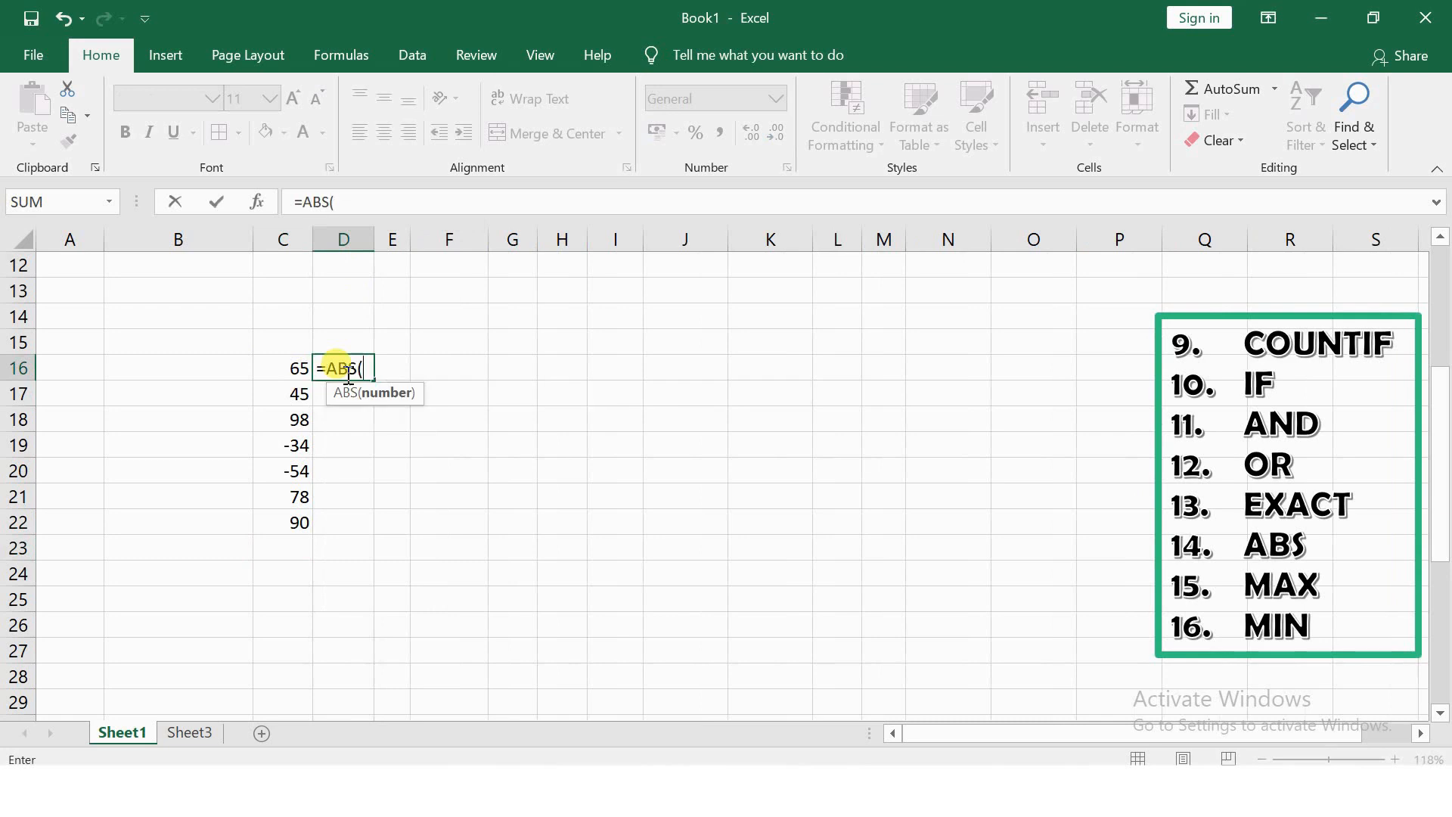
pyautogui.click(294, 367)
pyautogui.press('Return')
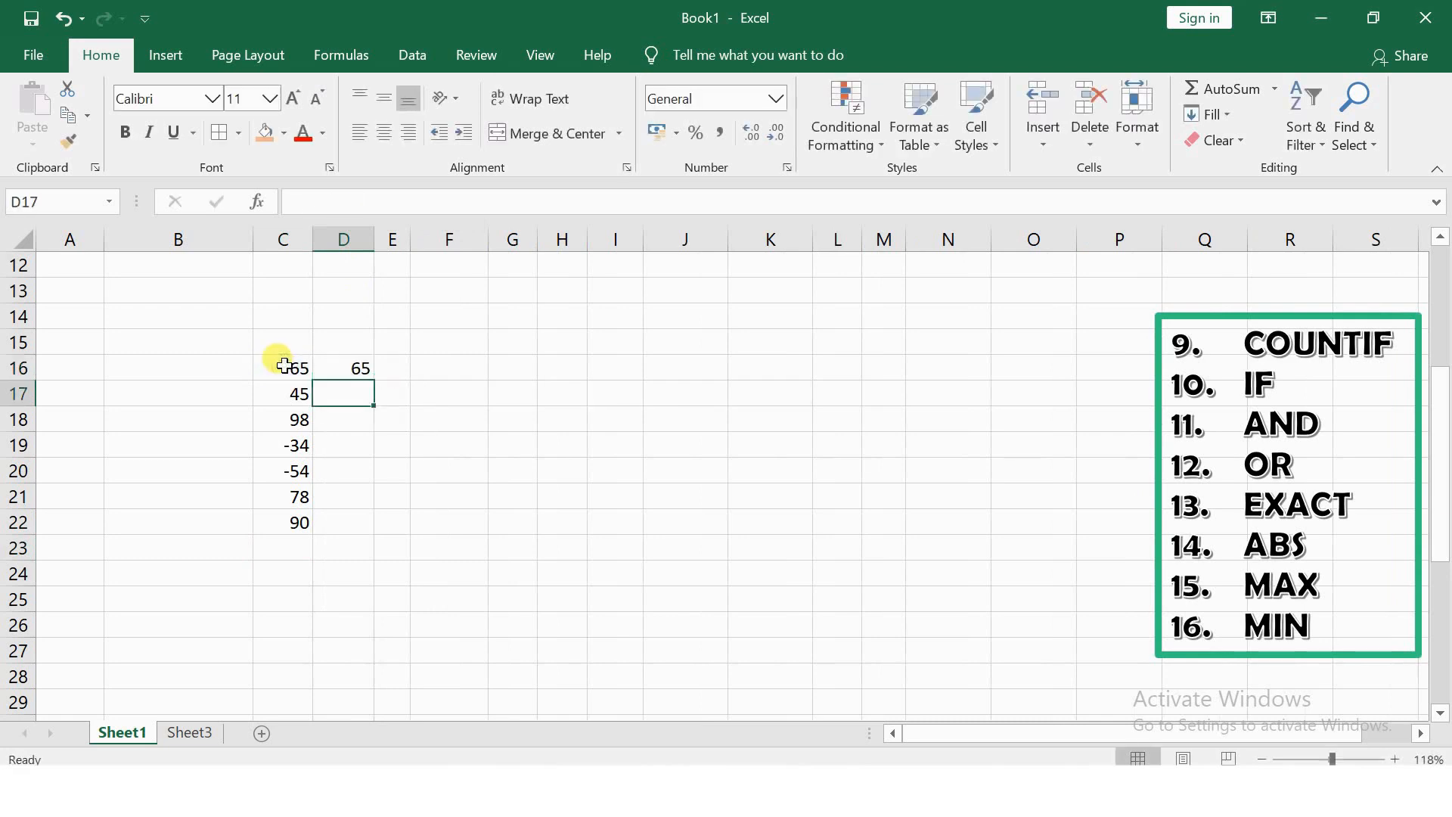
pyautogui.click(355, 367)
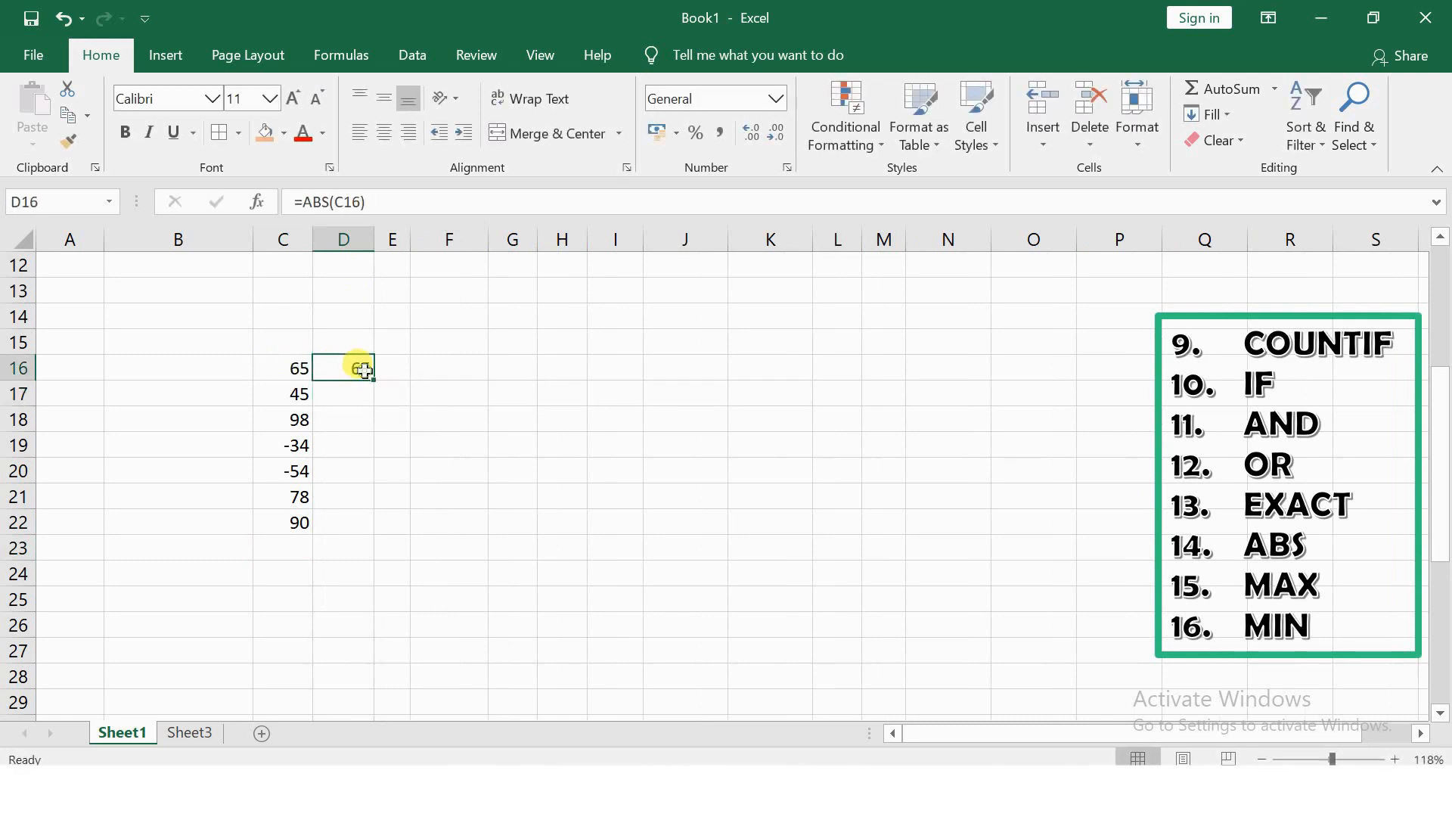
pyautogui.moveTo(376, 382); pyautogui.dragTo(378, 540)
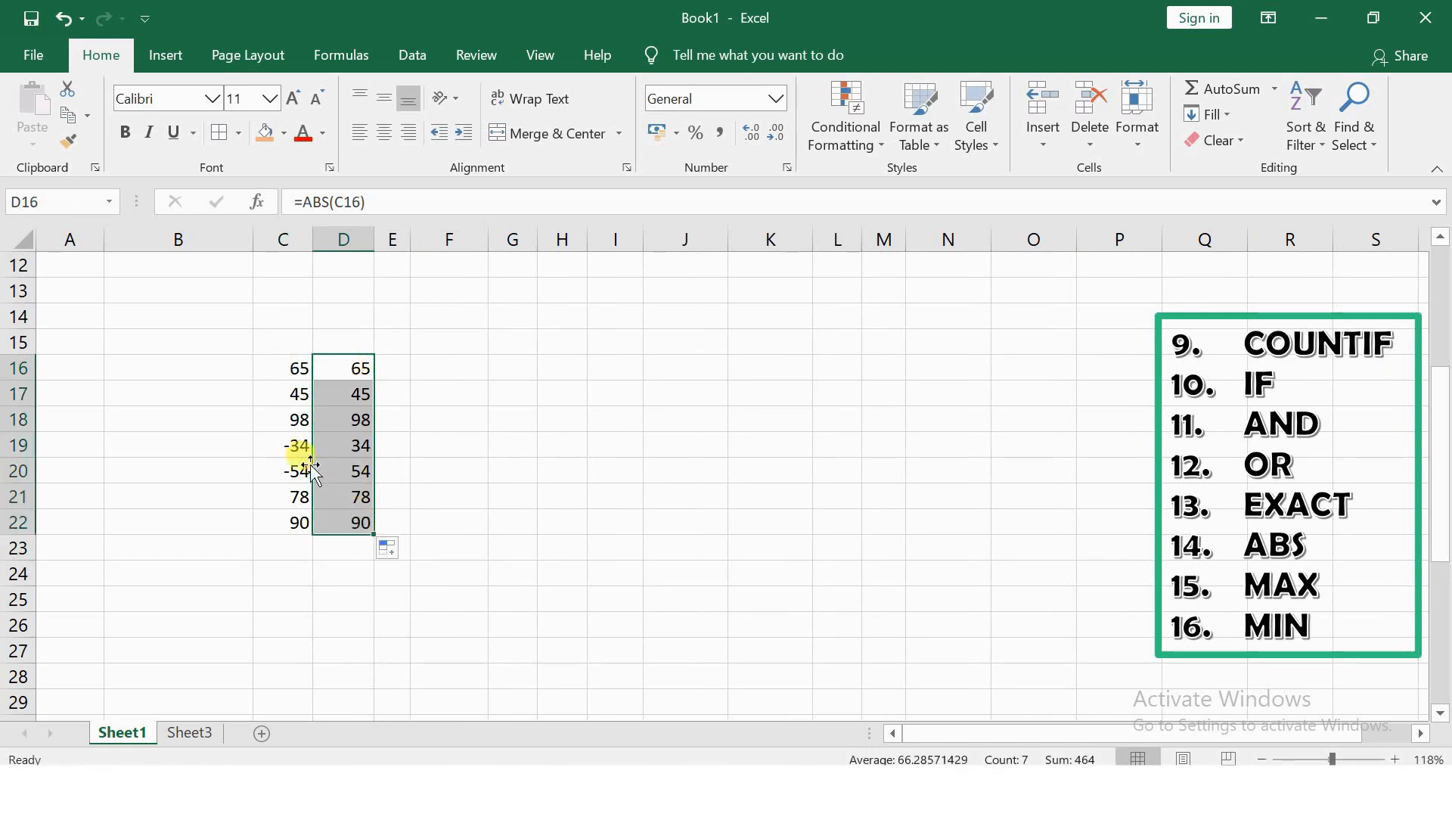
pyautogui.click(293, 446)
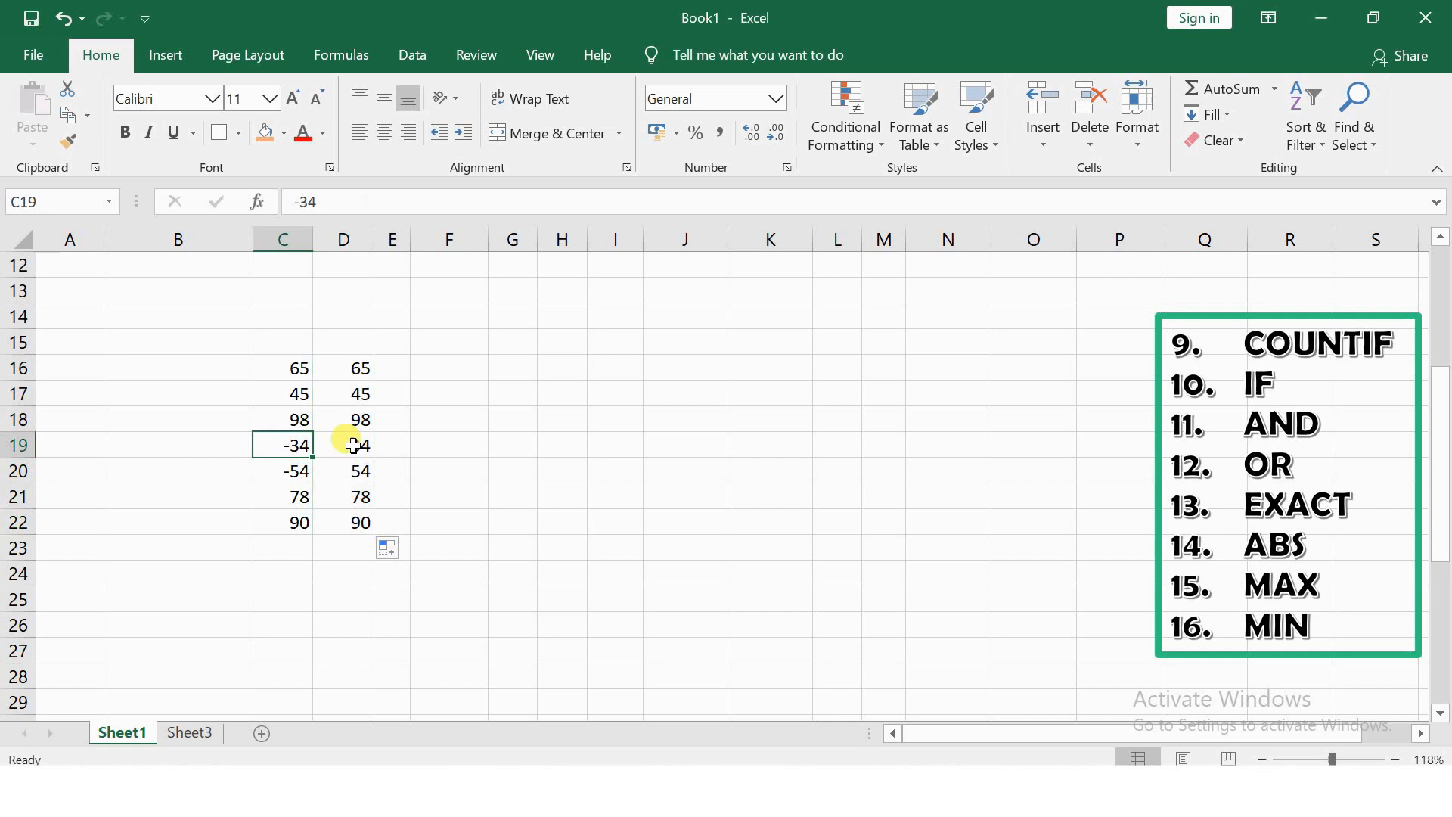
# Clear the sample numbers and ABS formulas from C15:E22
pyautogui.moveTo(288, 340); pyautogui.dragTo(394, 529)
pyautogui.press('Delete')
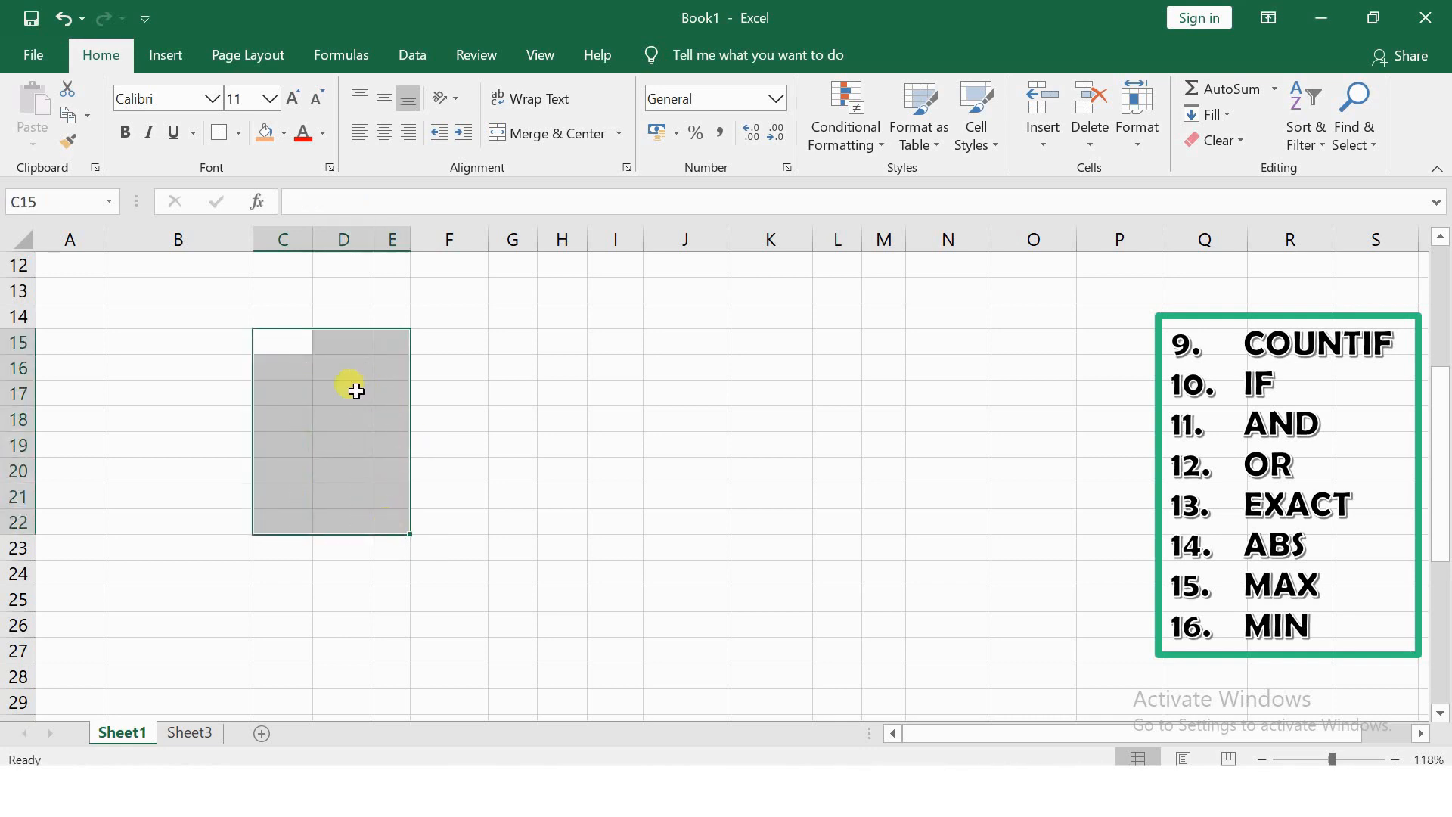
pyautogui.click(289, 343)
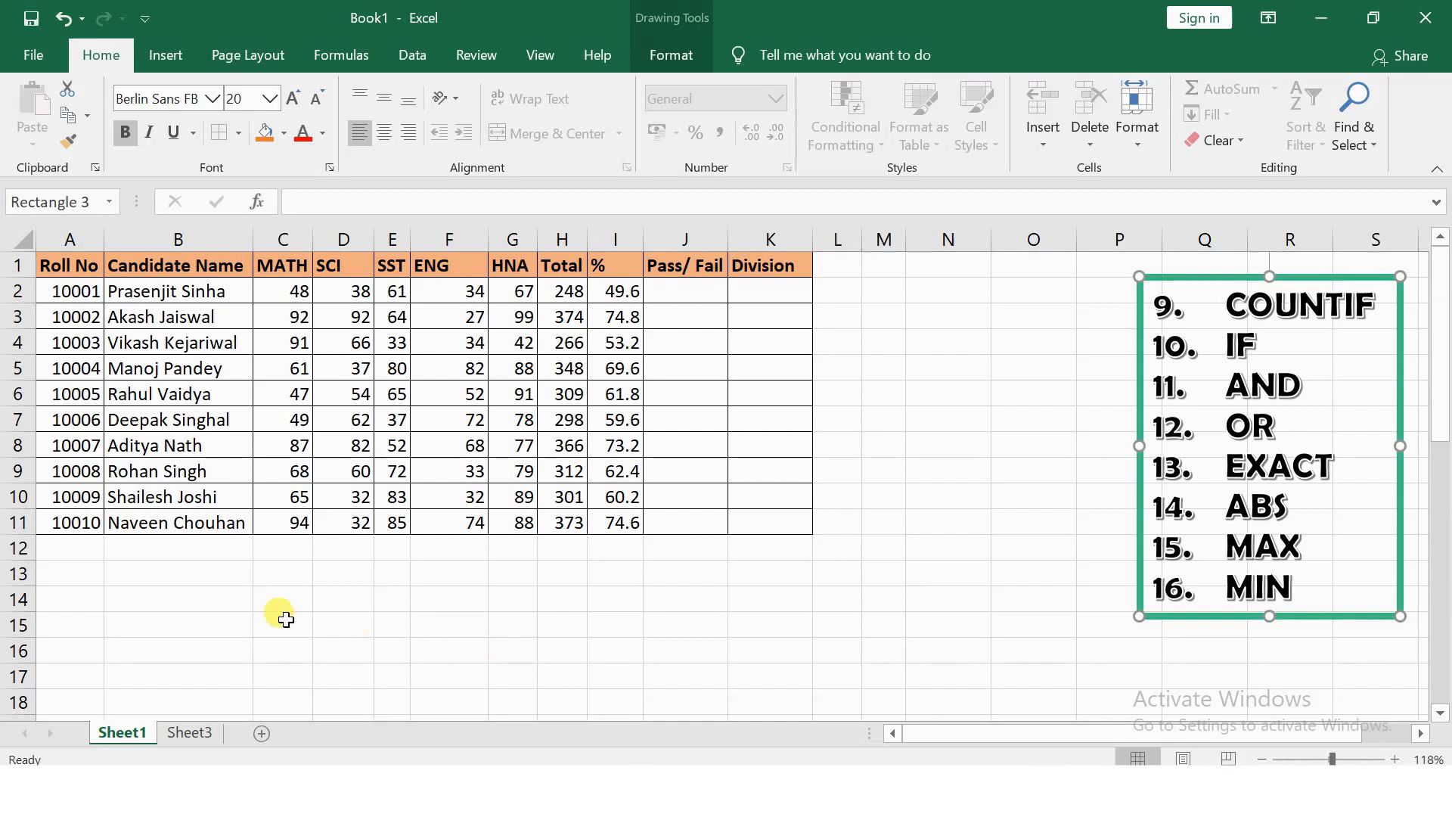
# Enter the label "Highest Marks in Math" in B15
pyautogui.click(239, 624)
pyautogui.write('HIghest Marks in Mat')
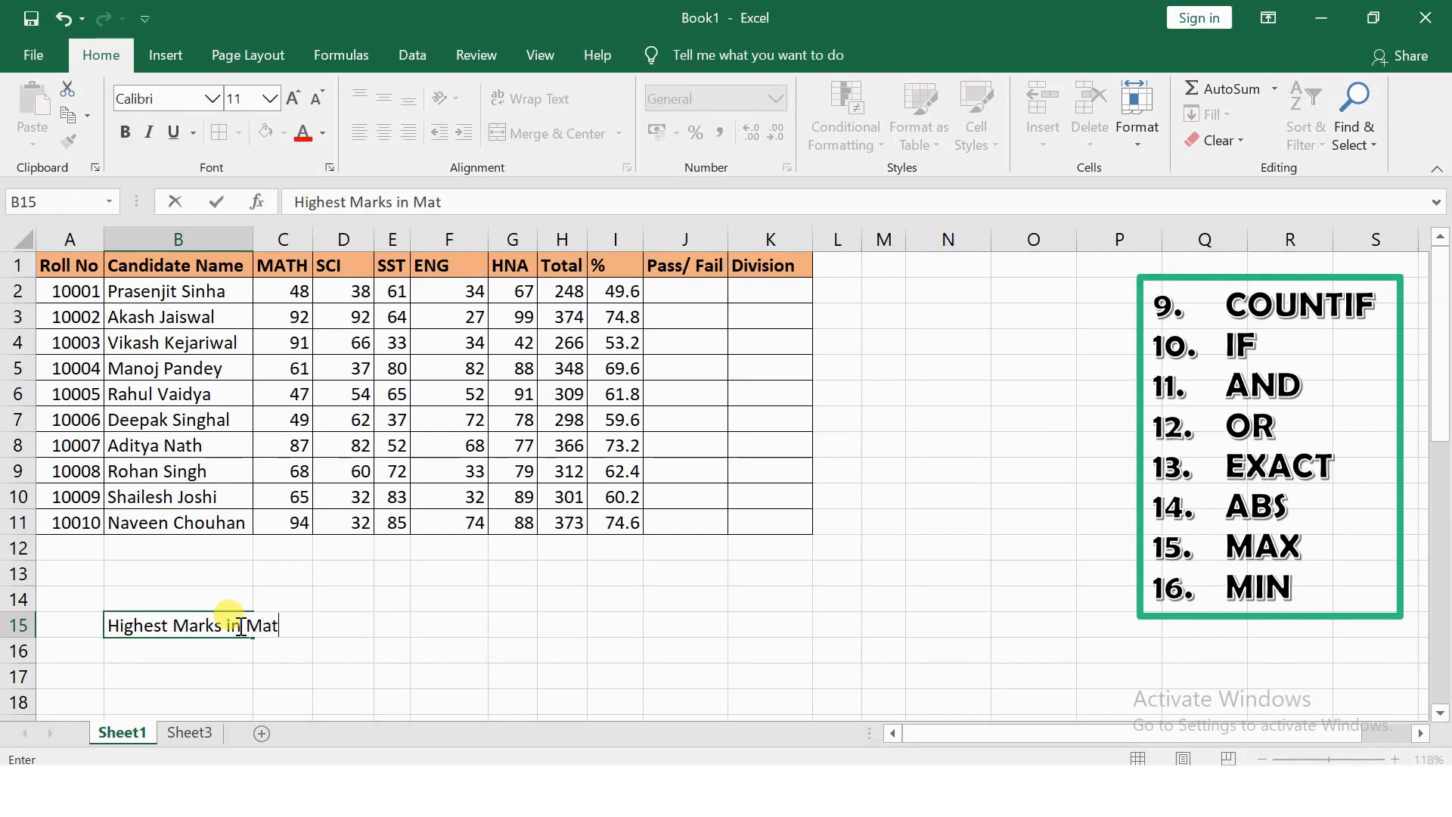
pyautogui.write('h')
# Enter a MAX formula in D15 over the MATH marks in C2:C11
pyautogui.click(382, 626)
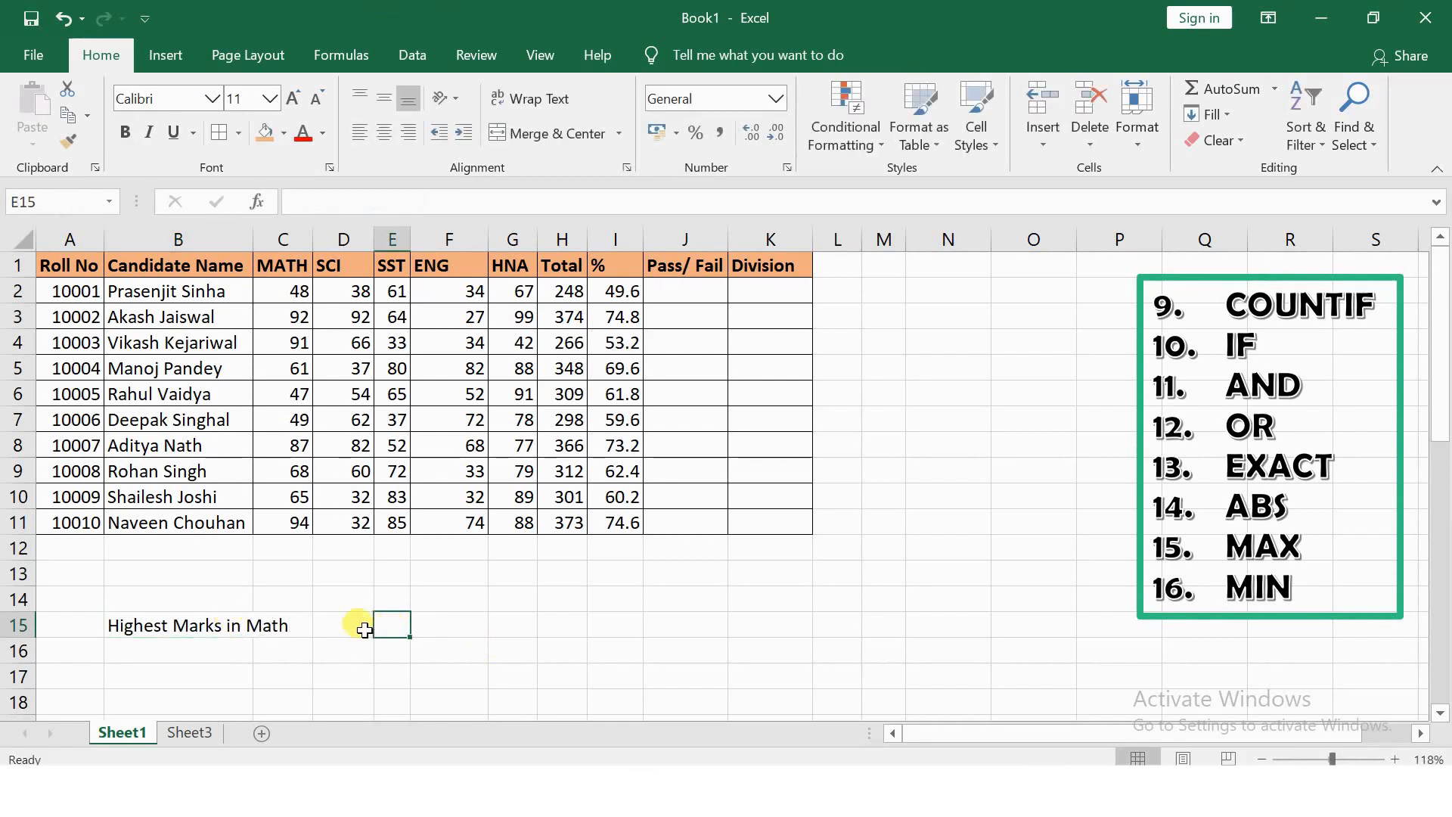
pyautogui.click(363, 630)
pyautogui.write('=Max(')
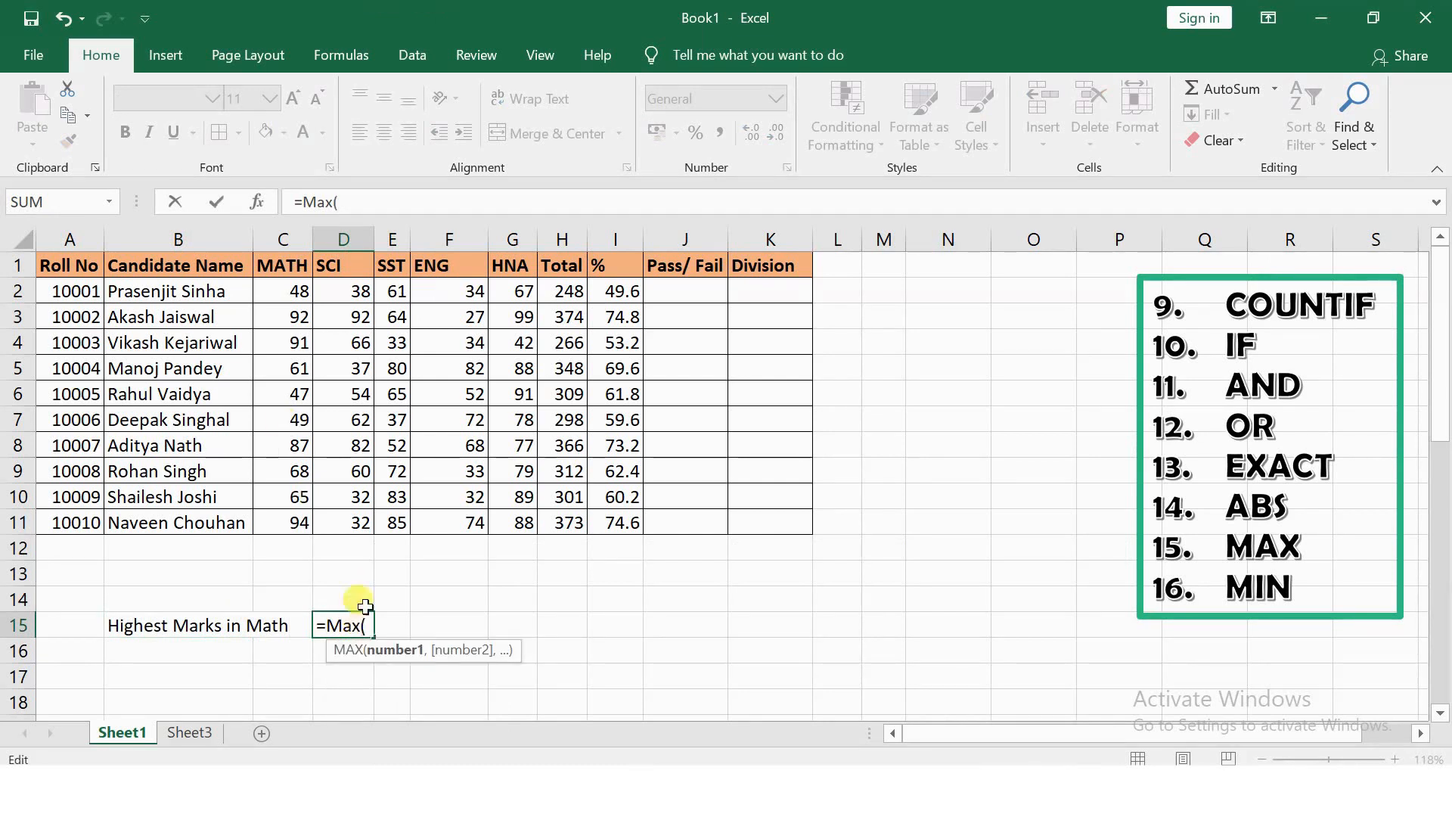
pyautogui.click(298, 288)
pyautogui.moveTo(299, 288); pyautogui.dragTo(294, 518)
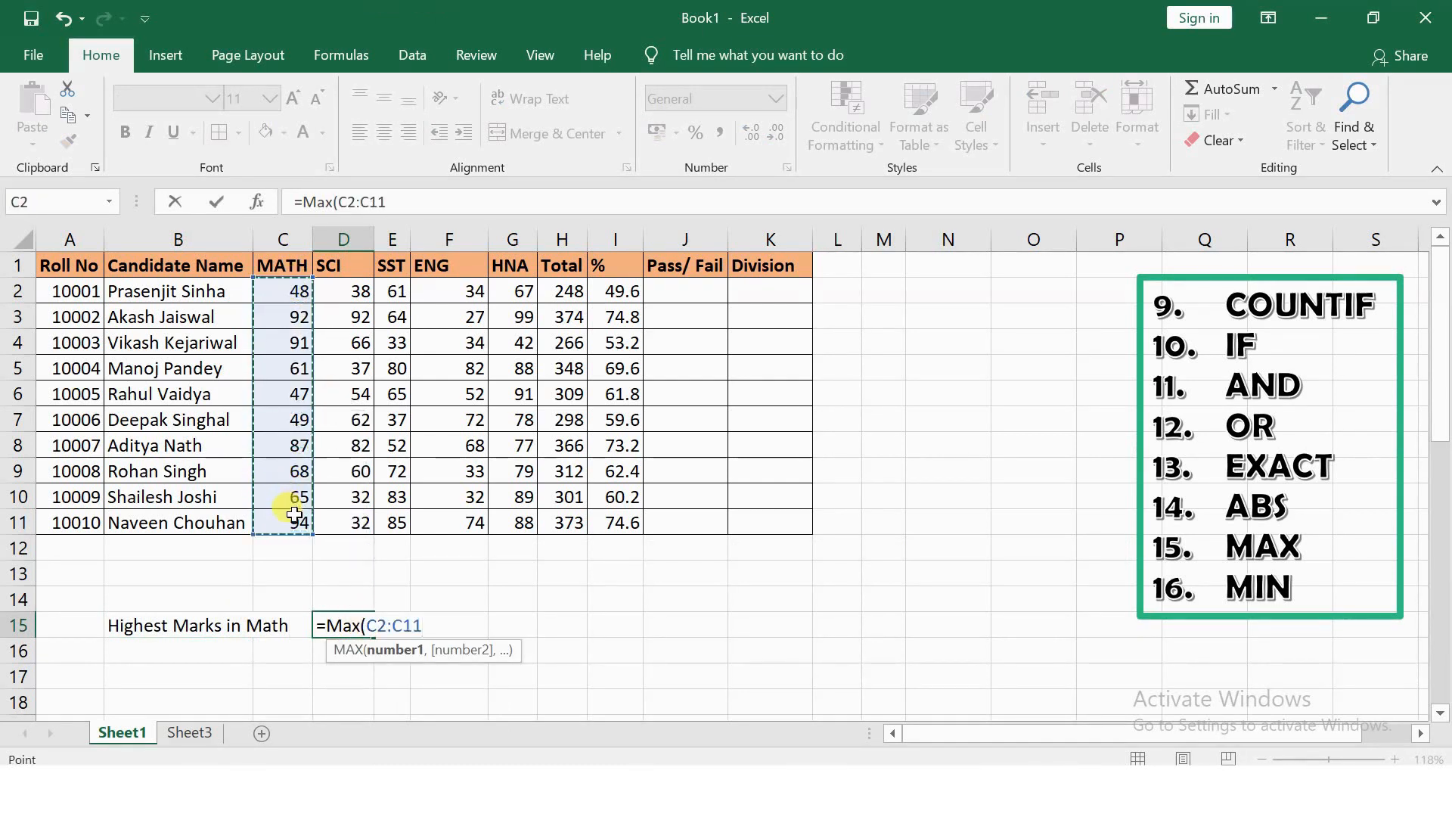
pyautogui.press('Return')
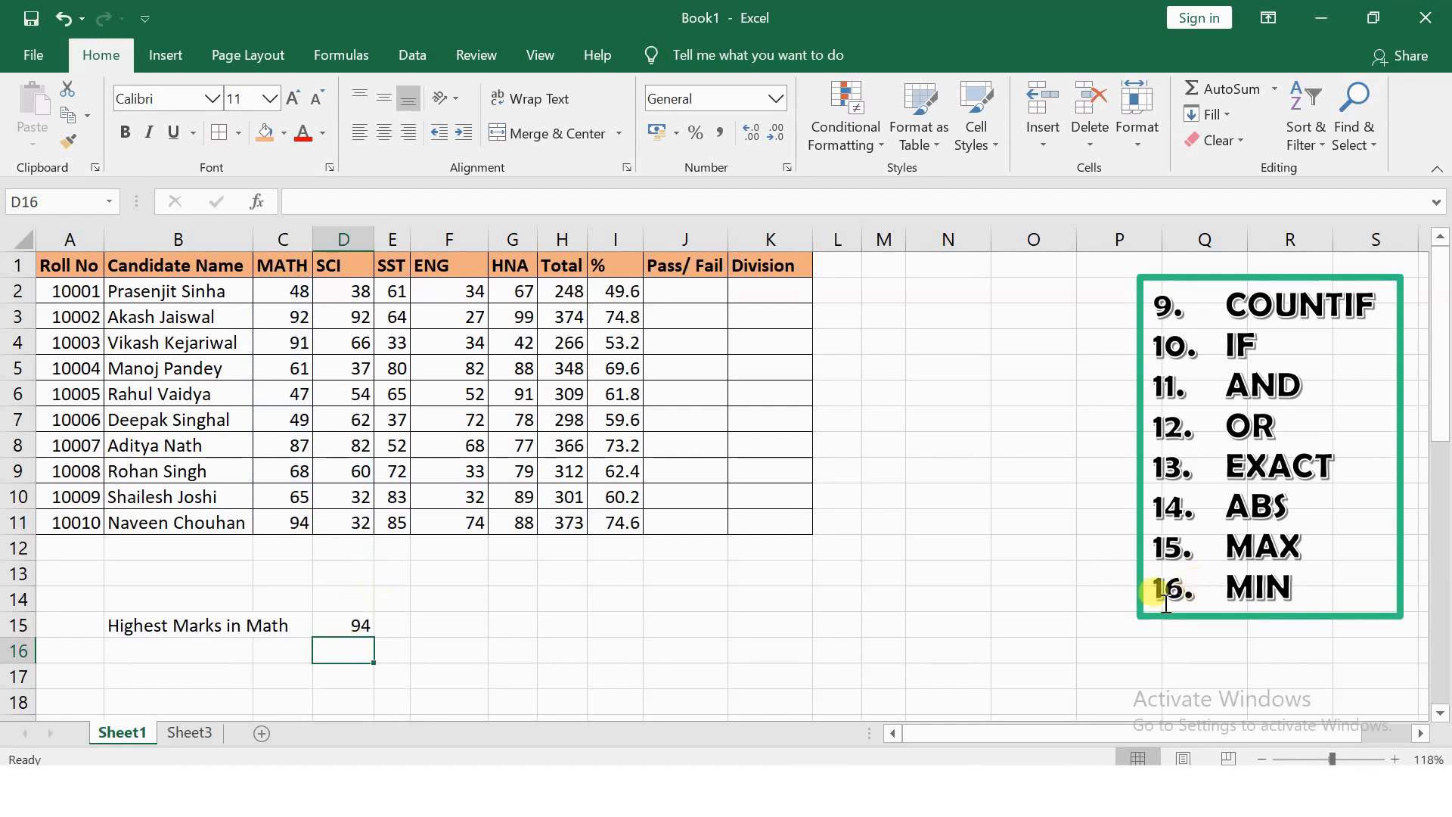
# Enter the label "Lowest Marks in Math" in B16
pyautogui.click(196, 658)
pyautogui.write('Lowe')
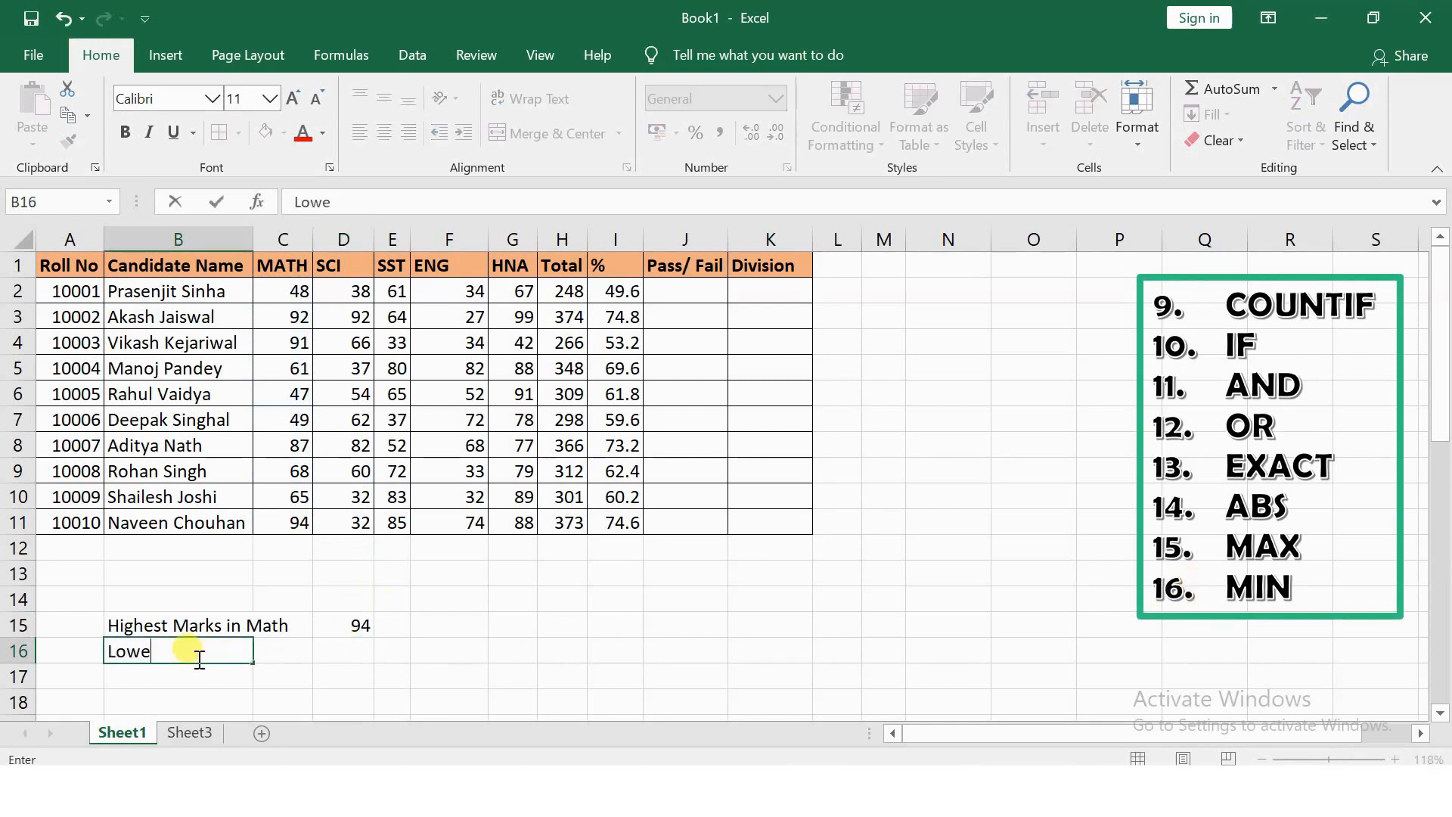
pyautogui.write('rstt Marks in Math')
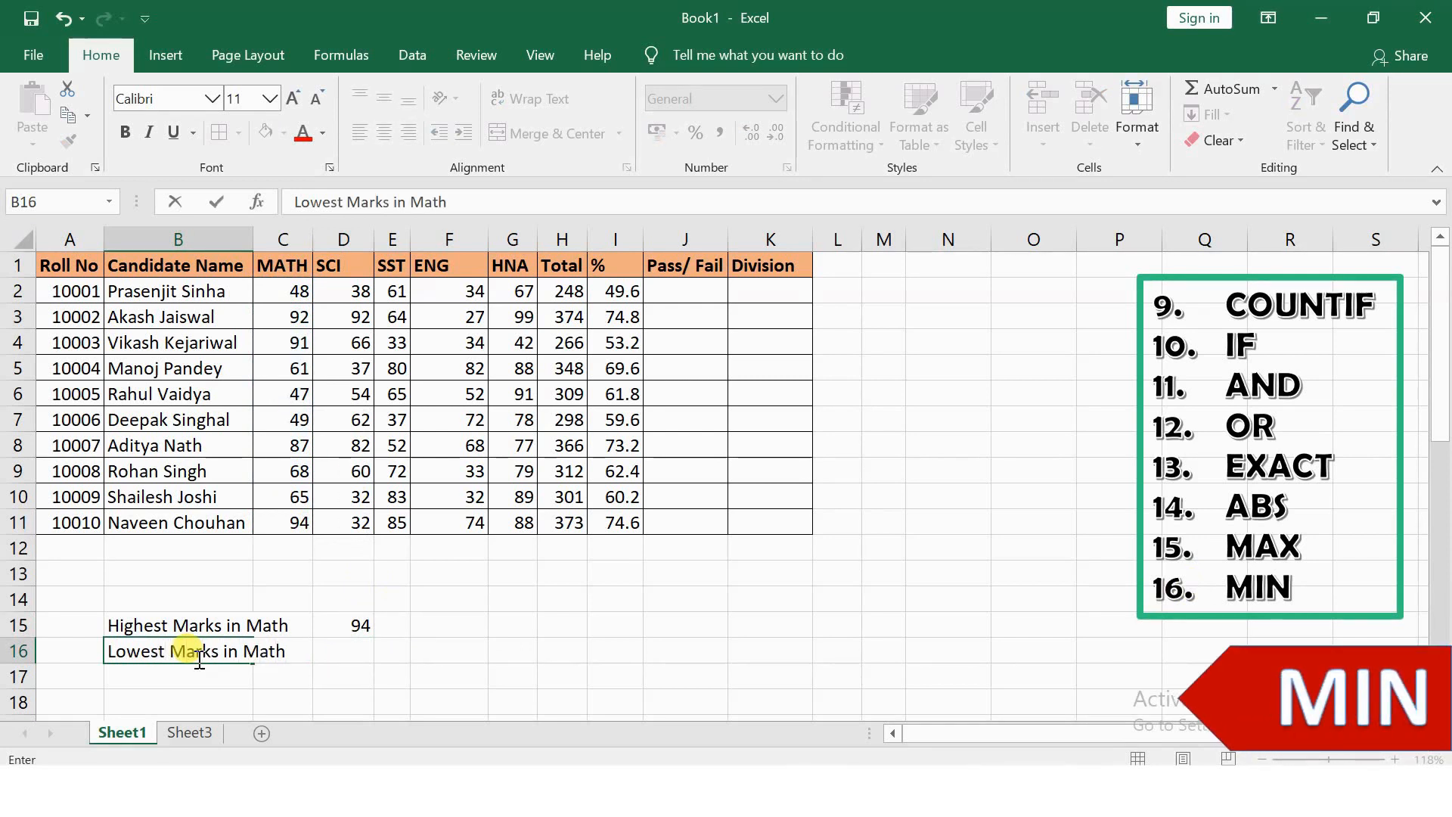
# Enter a MIN formula in D16 over the MATH marks in C2:C11
pyautogui.click(452, 646)
pyautogui.click(365, 650)
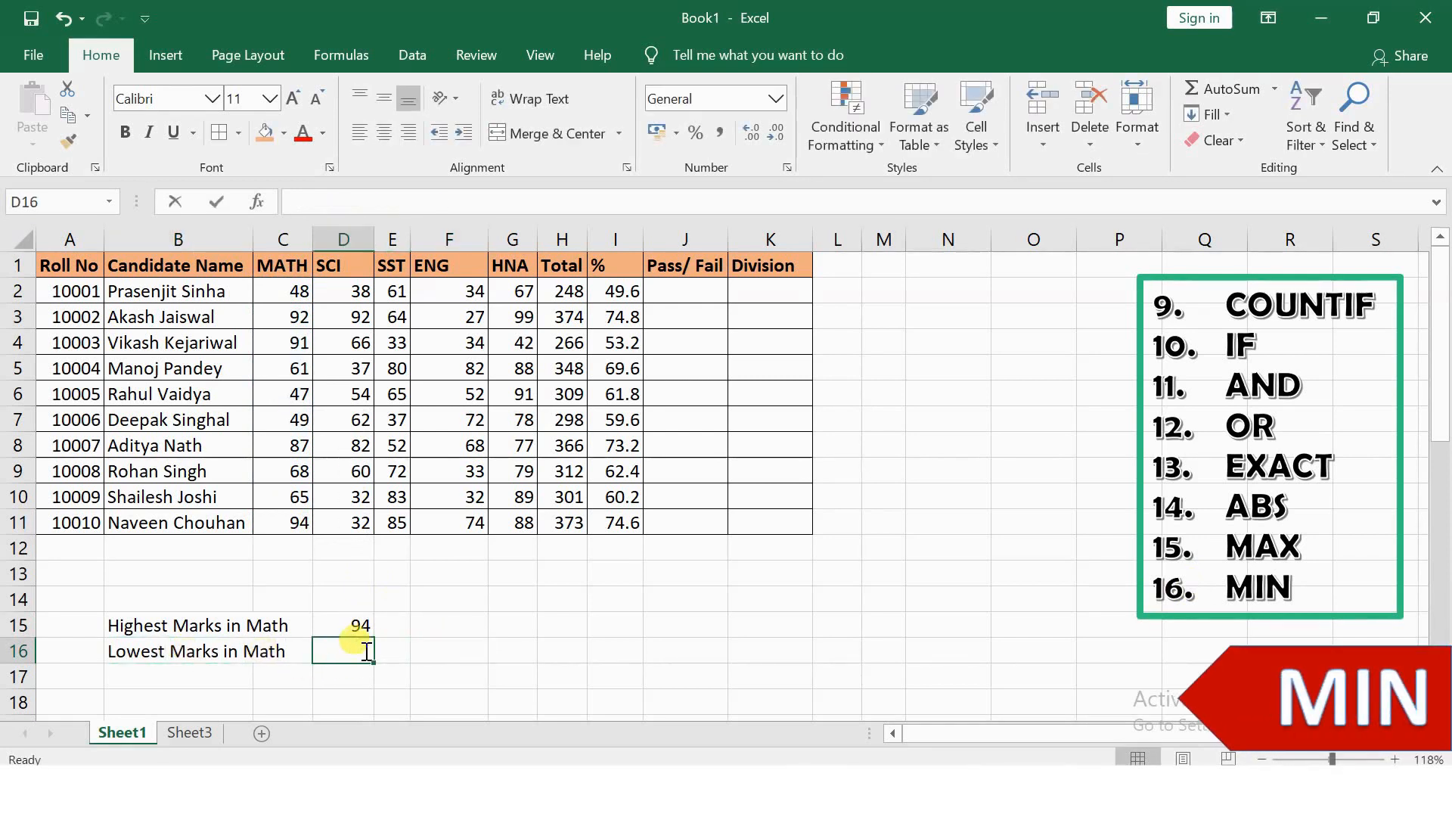
pyautogui.write('=min')
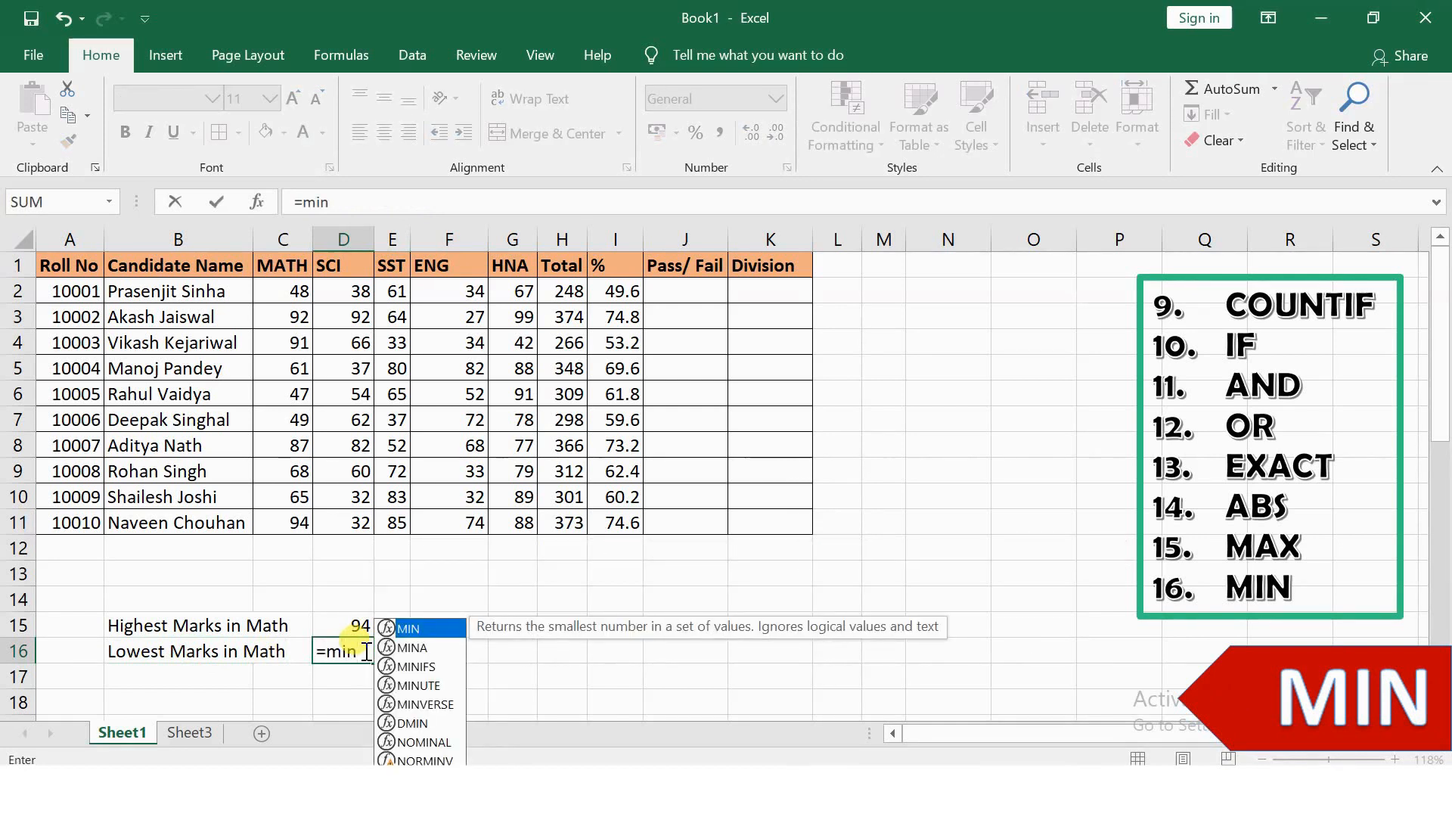
pyautogui.press('Tab')
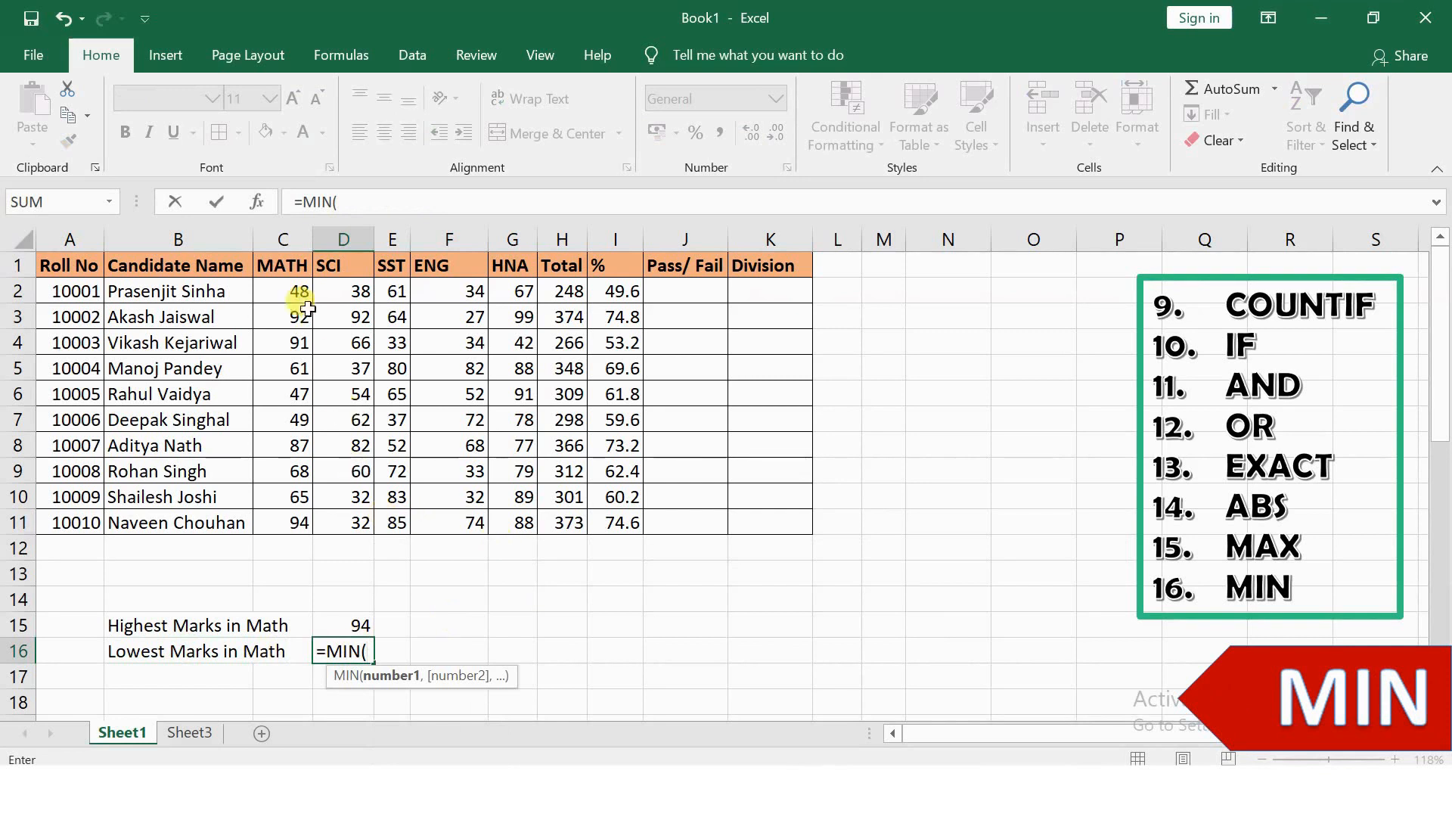
pyautogui.moveTo(293, 292); pyautogui.dragTo(293, 512)
pyautogui.press('Return')
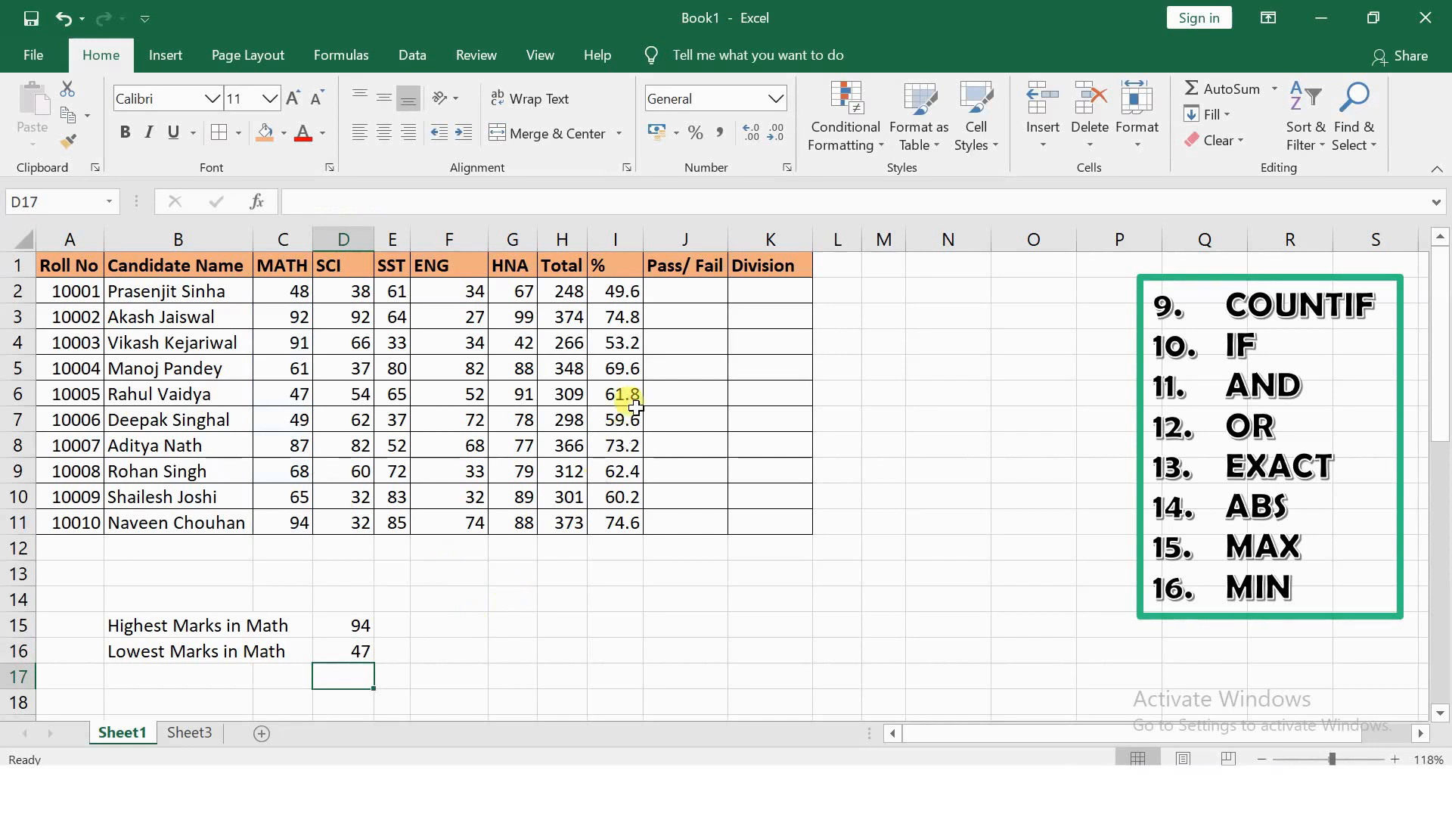
# Enter =IF(MIN(C2:G2)<33,"Fail","Pass") in J2 and fill the formula down the Pass/ Fail column through J11
pyautogui.click(672, 292)
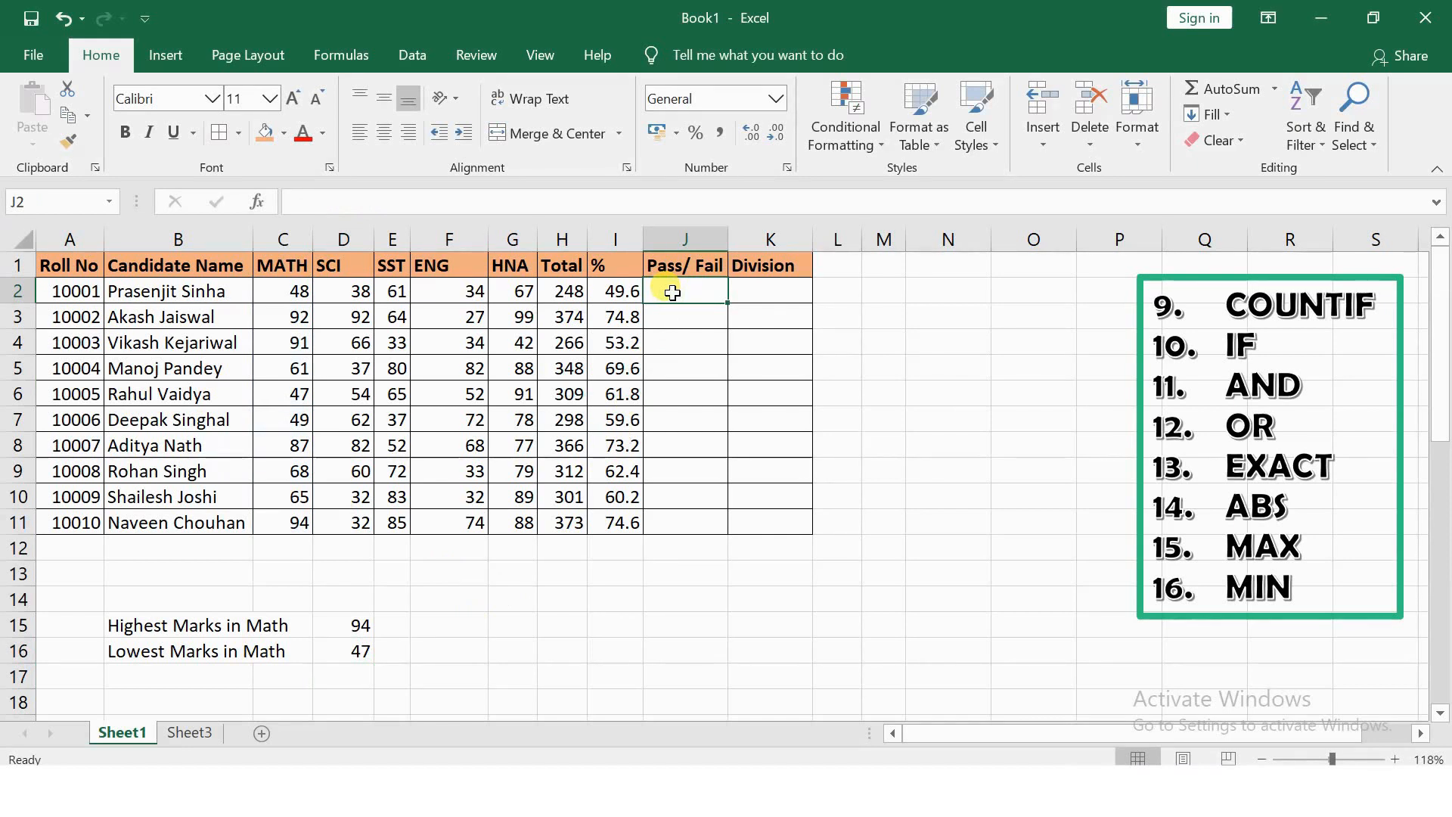
pyautogui.write('=IF(')
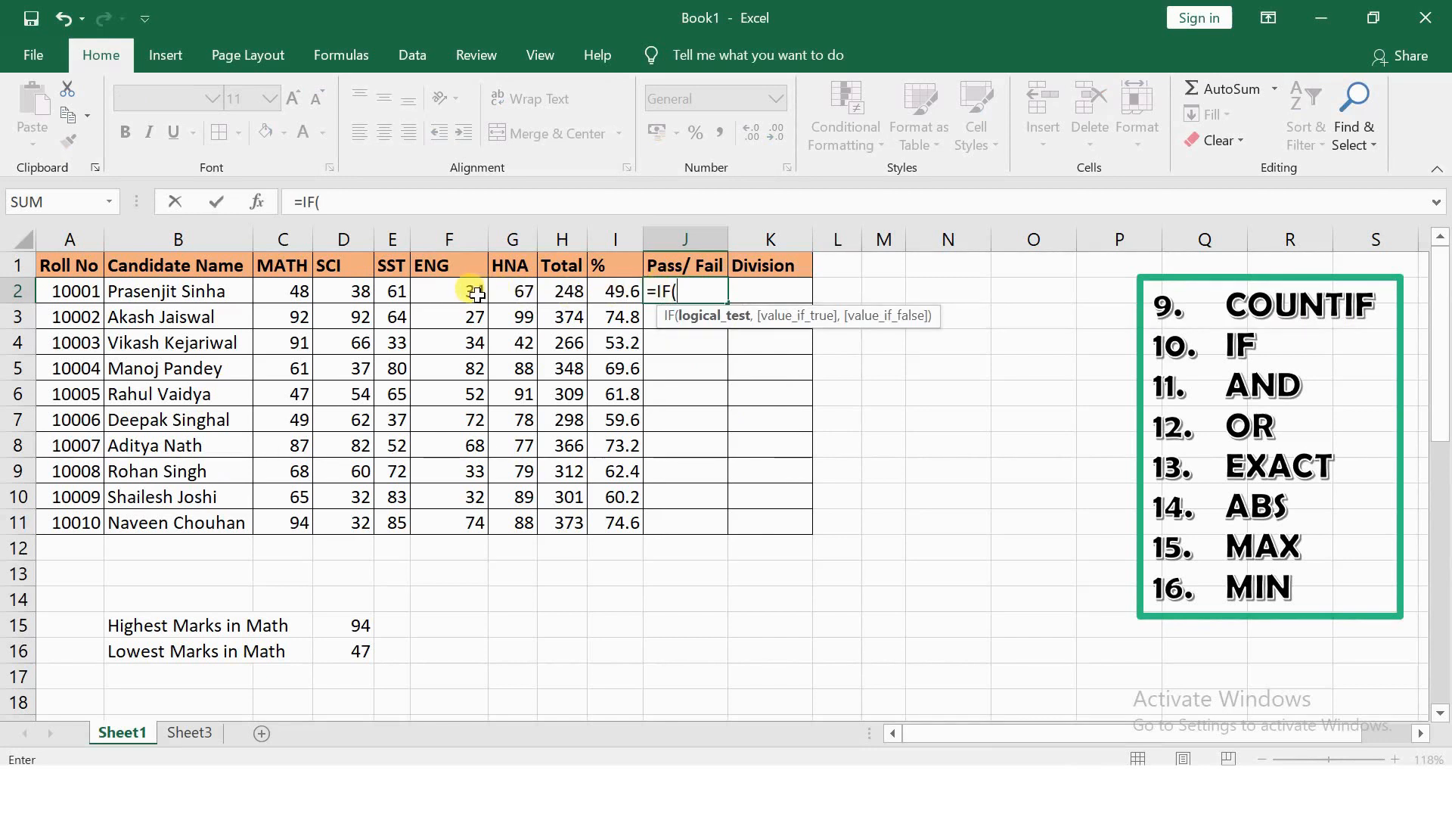
pyautogui.write('min')
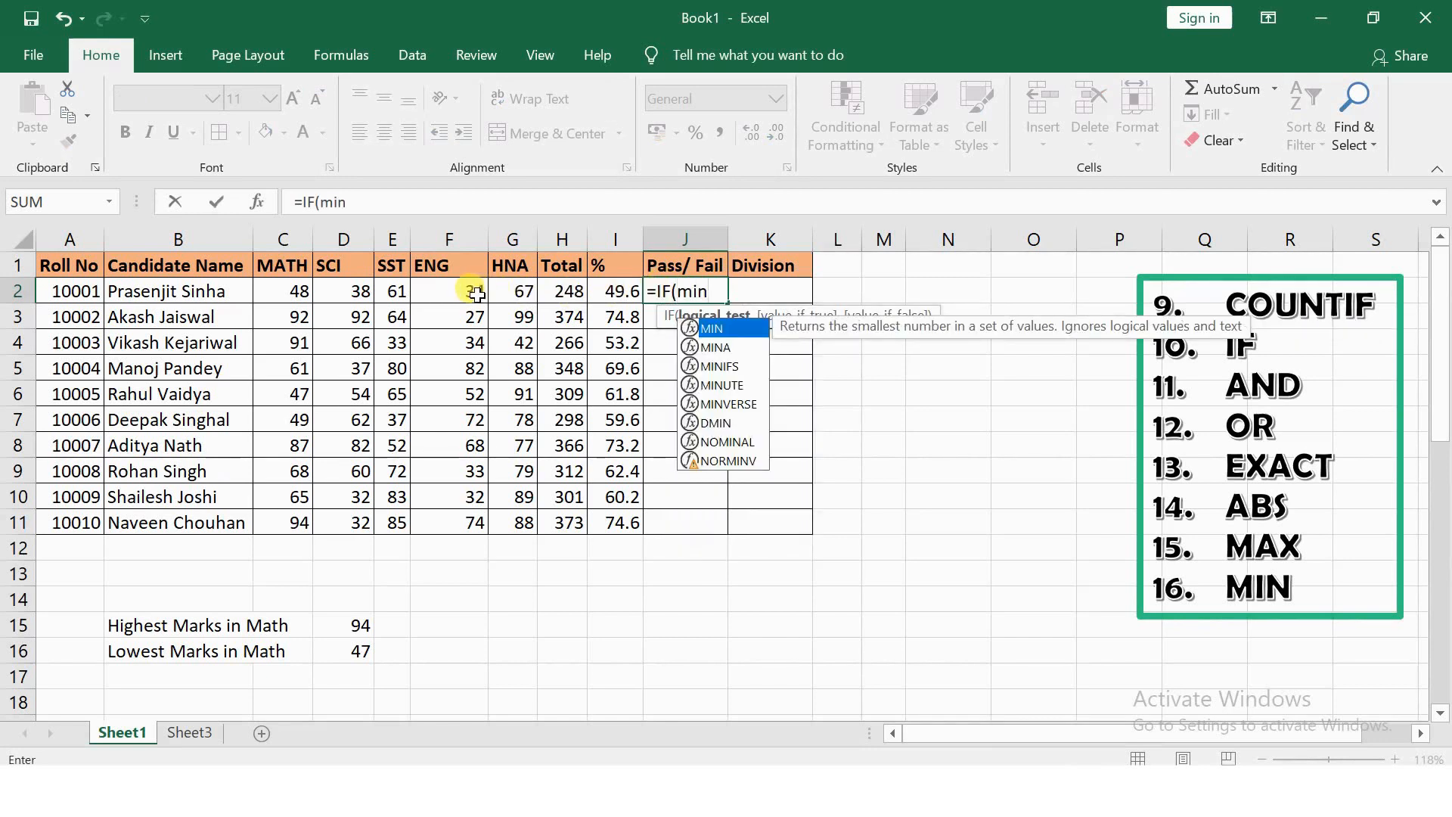
pyautogui.write('(')
pyautogui.moveTo(284, 294); pyautogui.dragTo(499, 295)
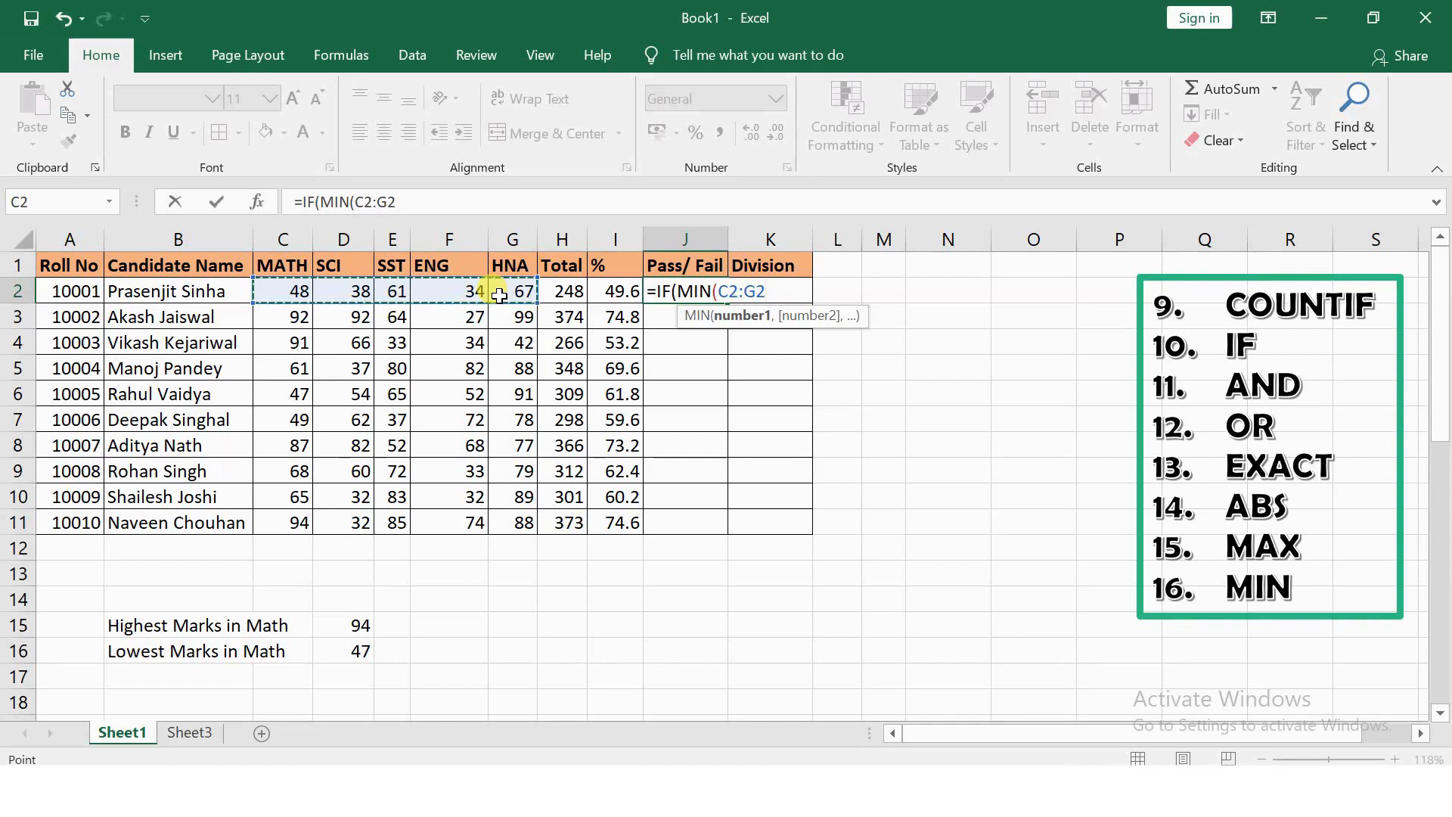
pyautogui.write(')')
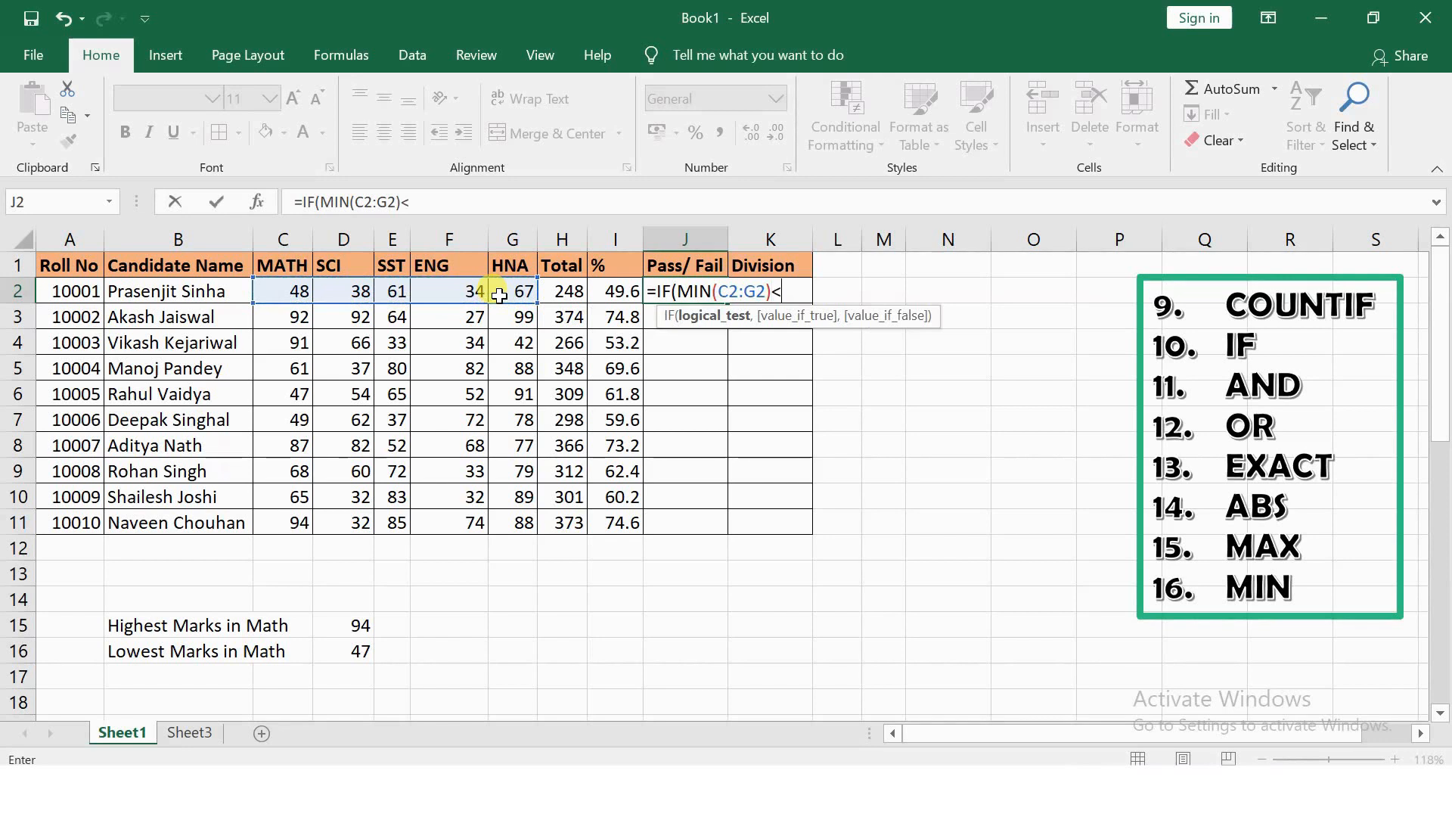
pyautogui.write('<33,"Fail","Pass")')
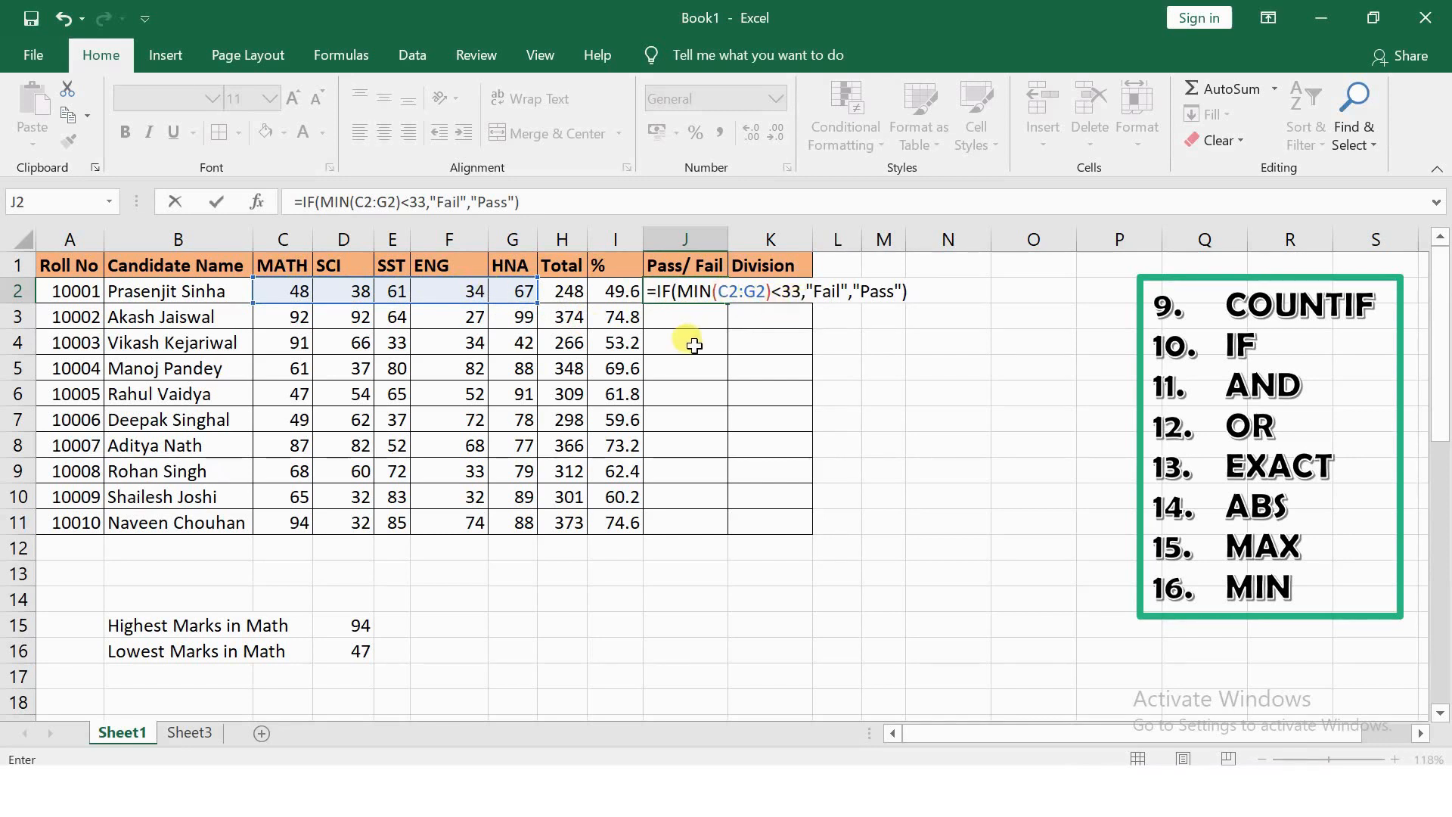
pyautogui.hotkey('ctrl', 'Return')
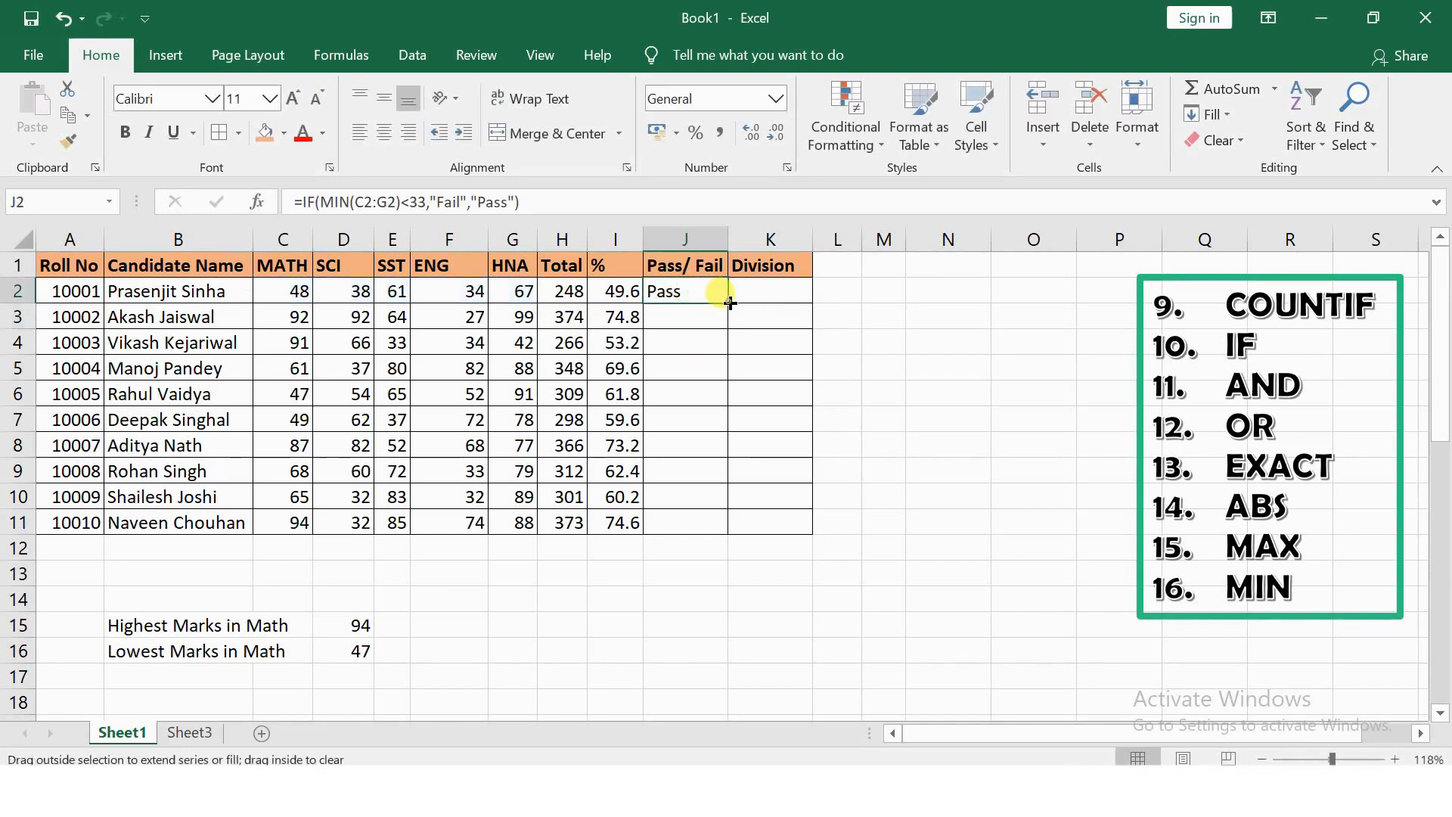
pyautogui.doubleClick(727, 302)
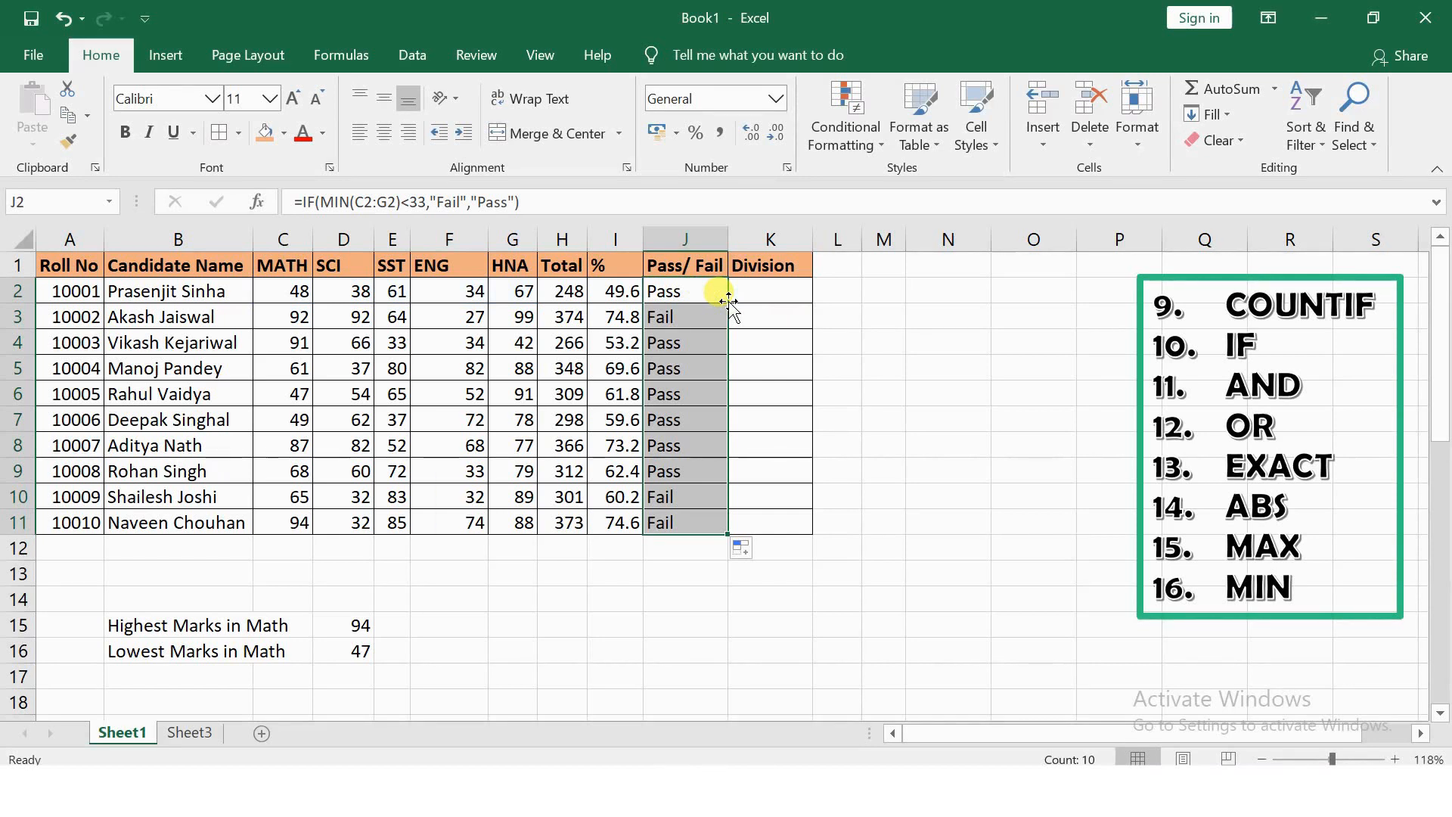
pyautogui.click(882, 362)
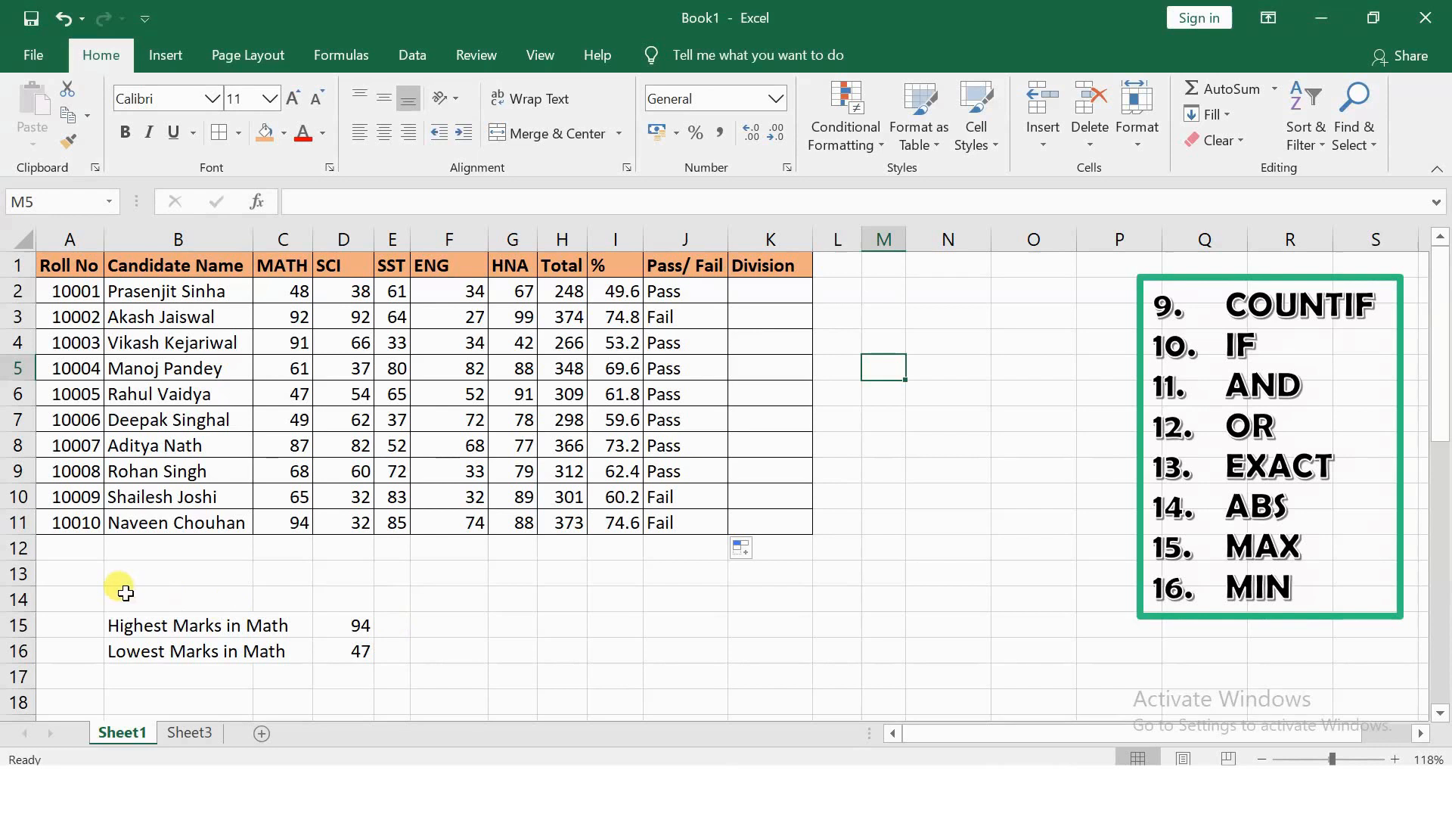
pyautogui.moveTo(108, 594); pyautogui.dragTo(401, 678)
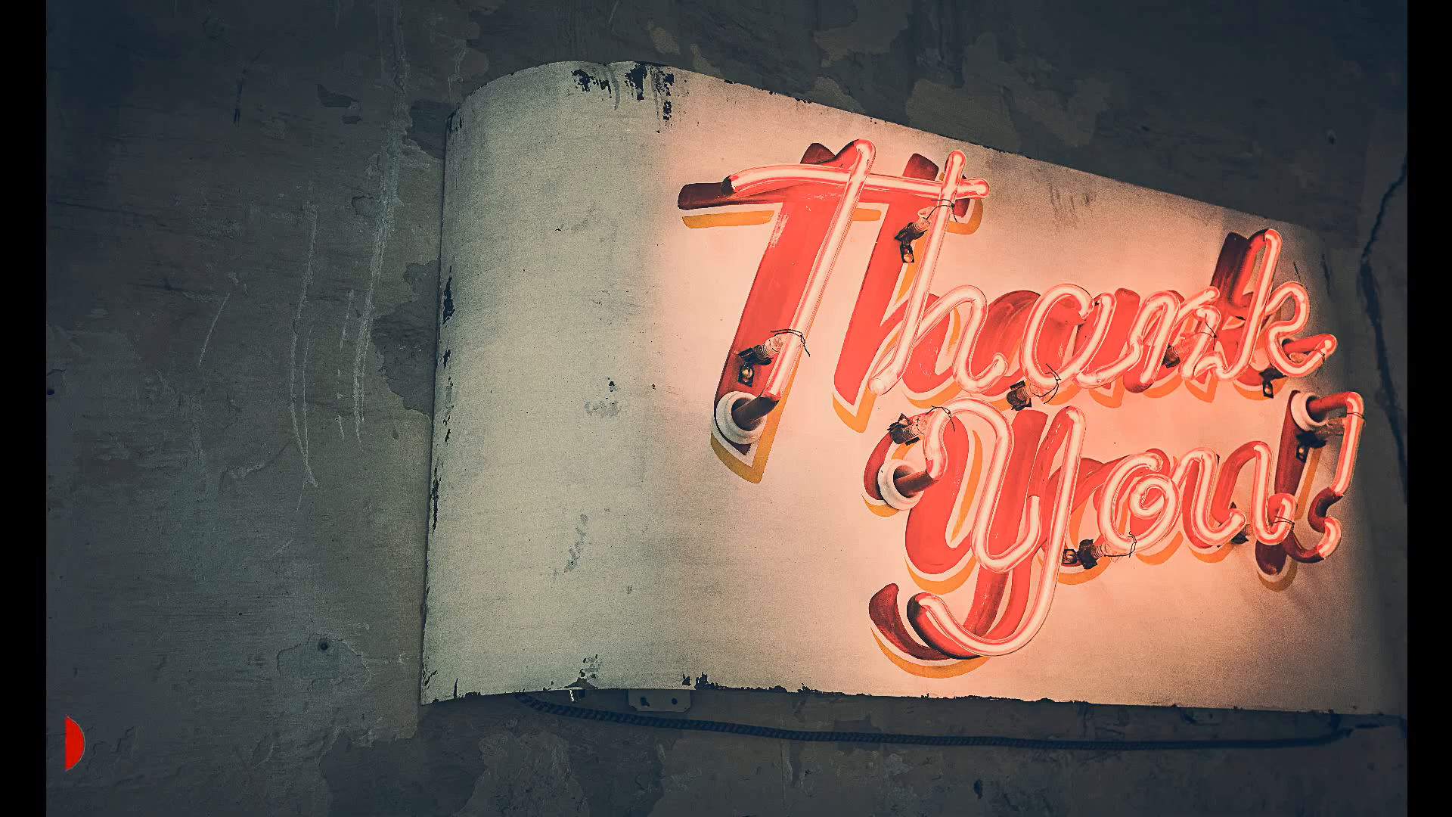